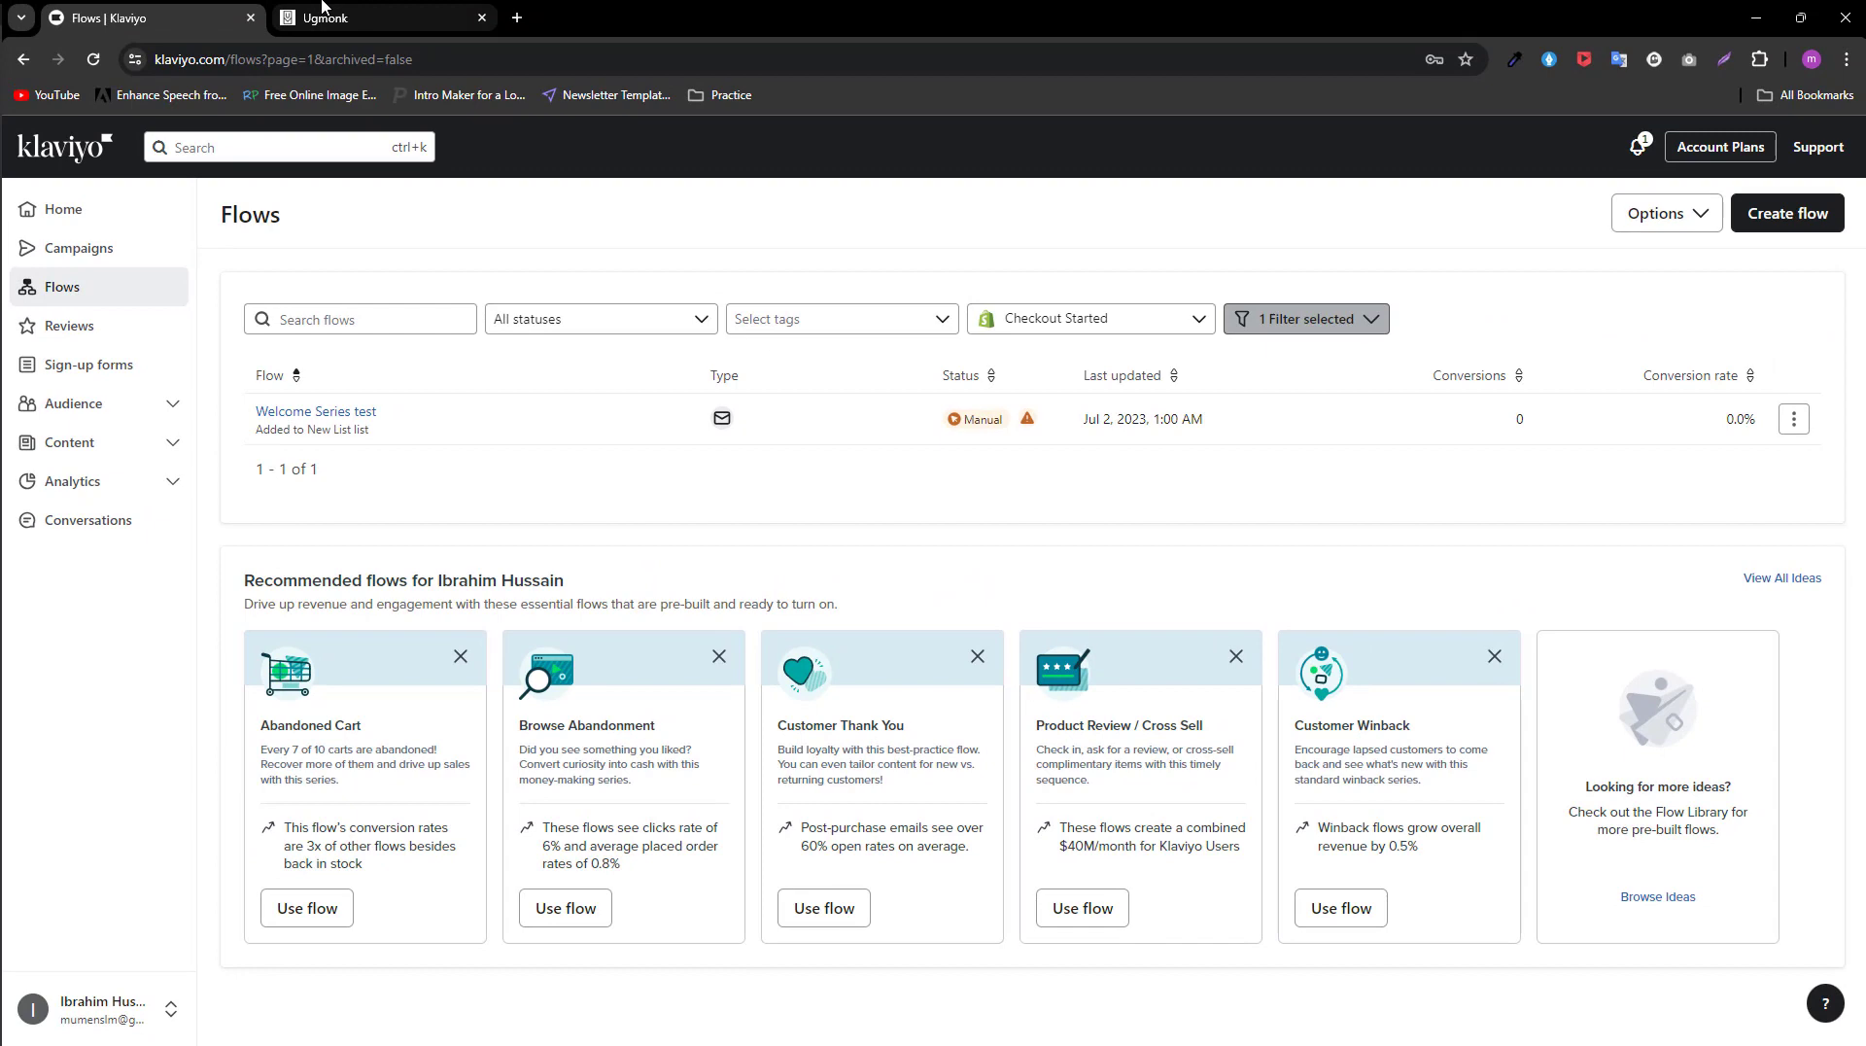
# Step: Switch to the Ugmonk store and look through the New Gather Collection products on its homepage
pyautogui.click(356, 12)
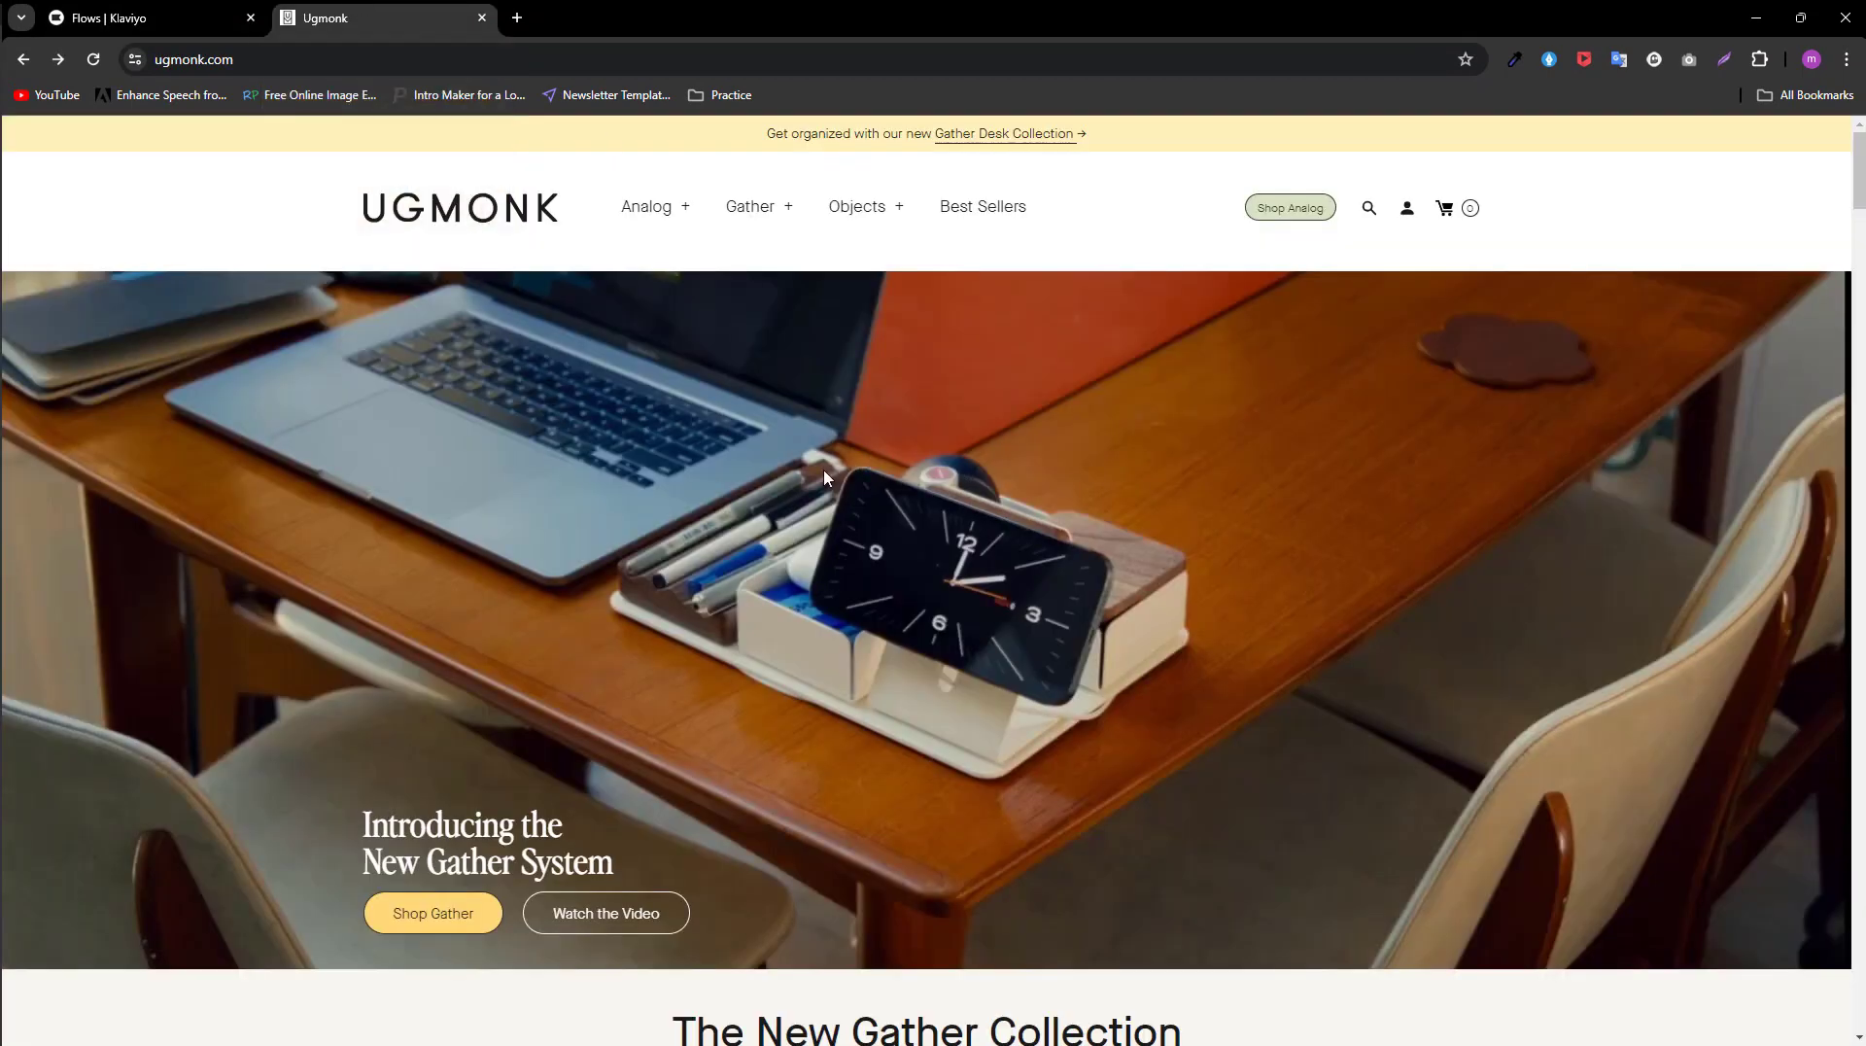
pyautogui.scroll(-7, 855, 544)
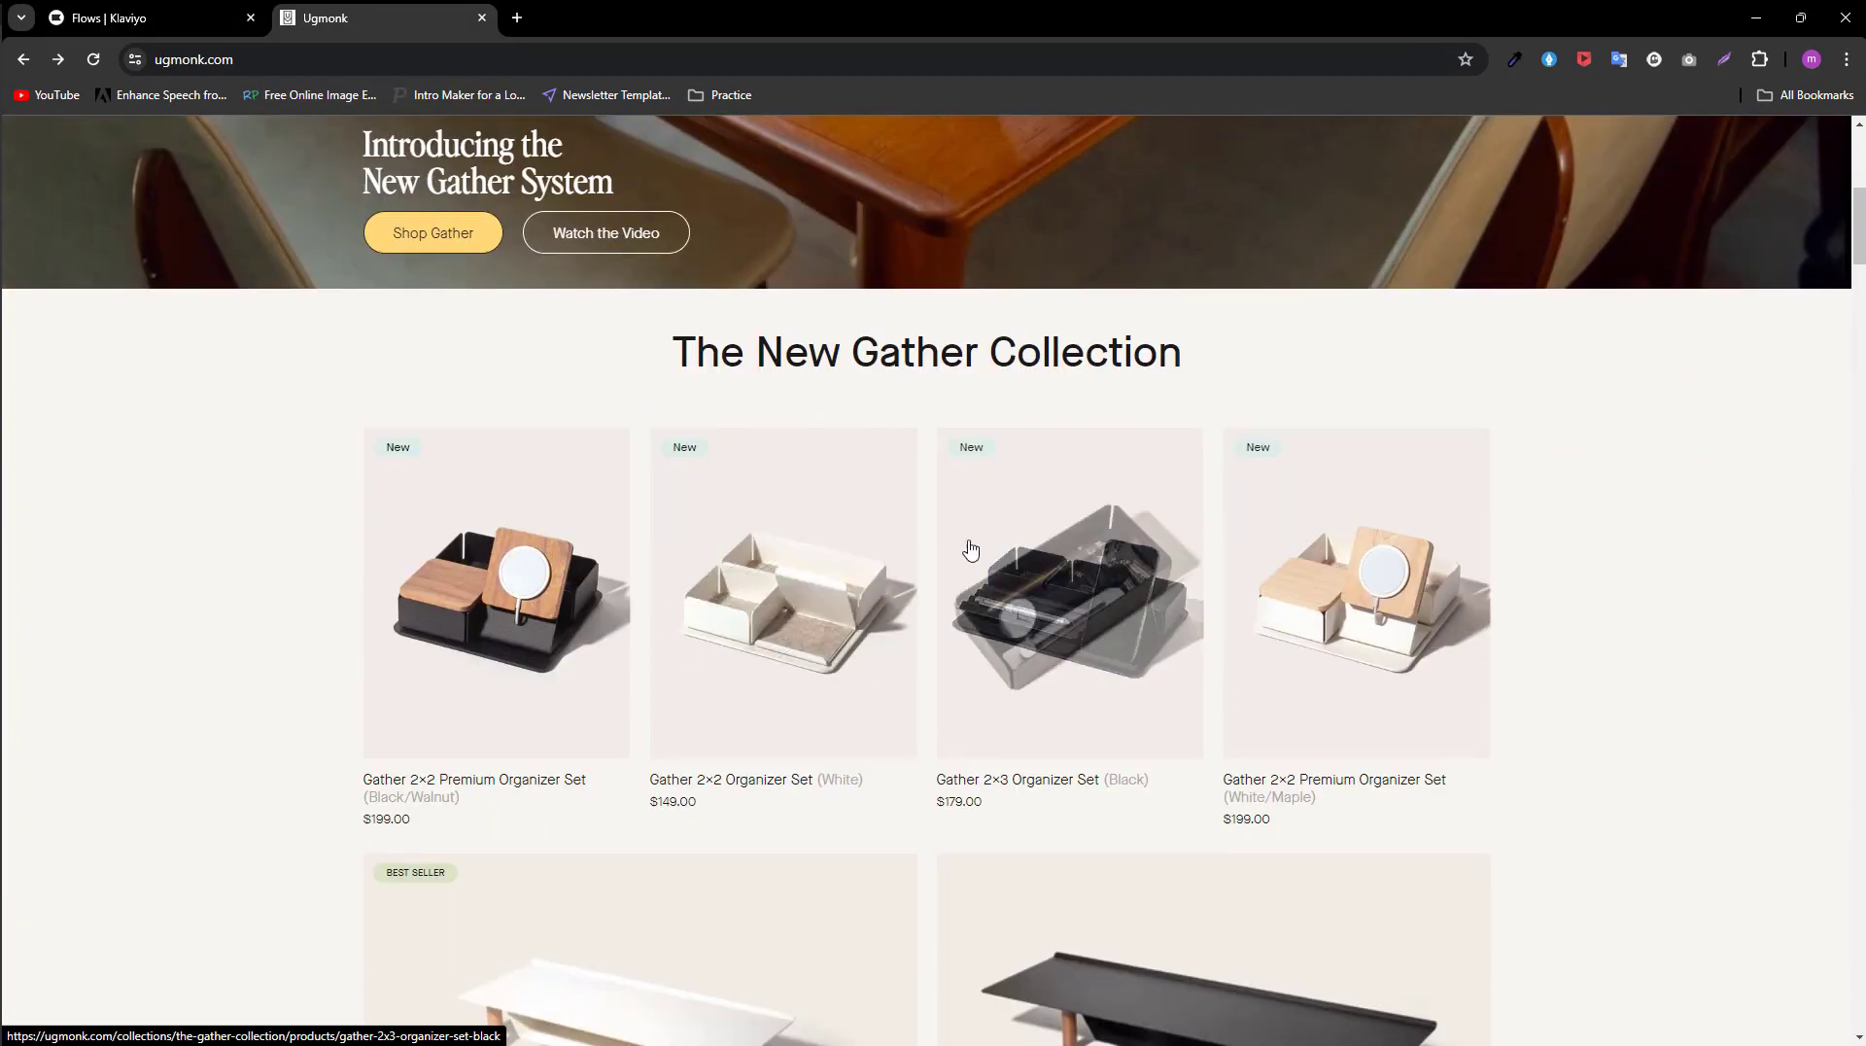
pyautogui.scroll(-3, 1584, 666)
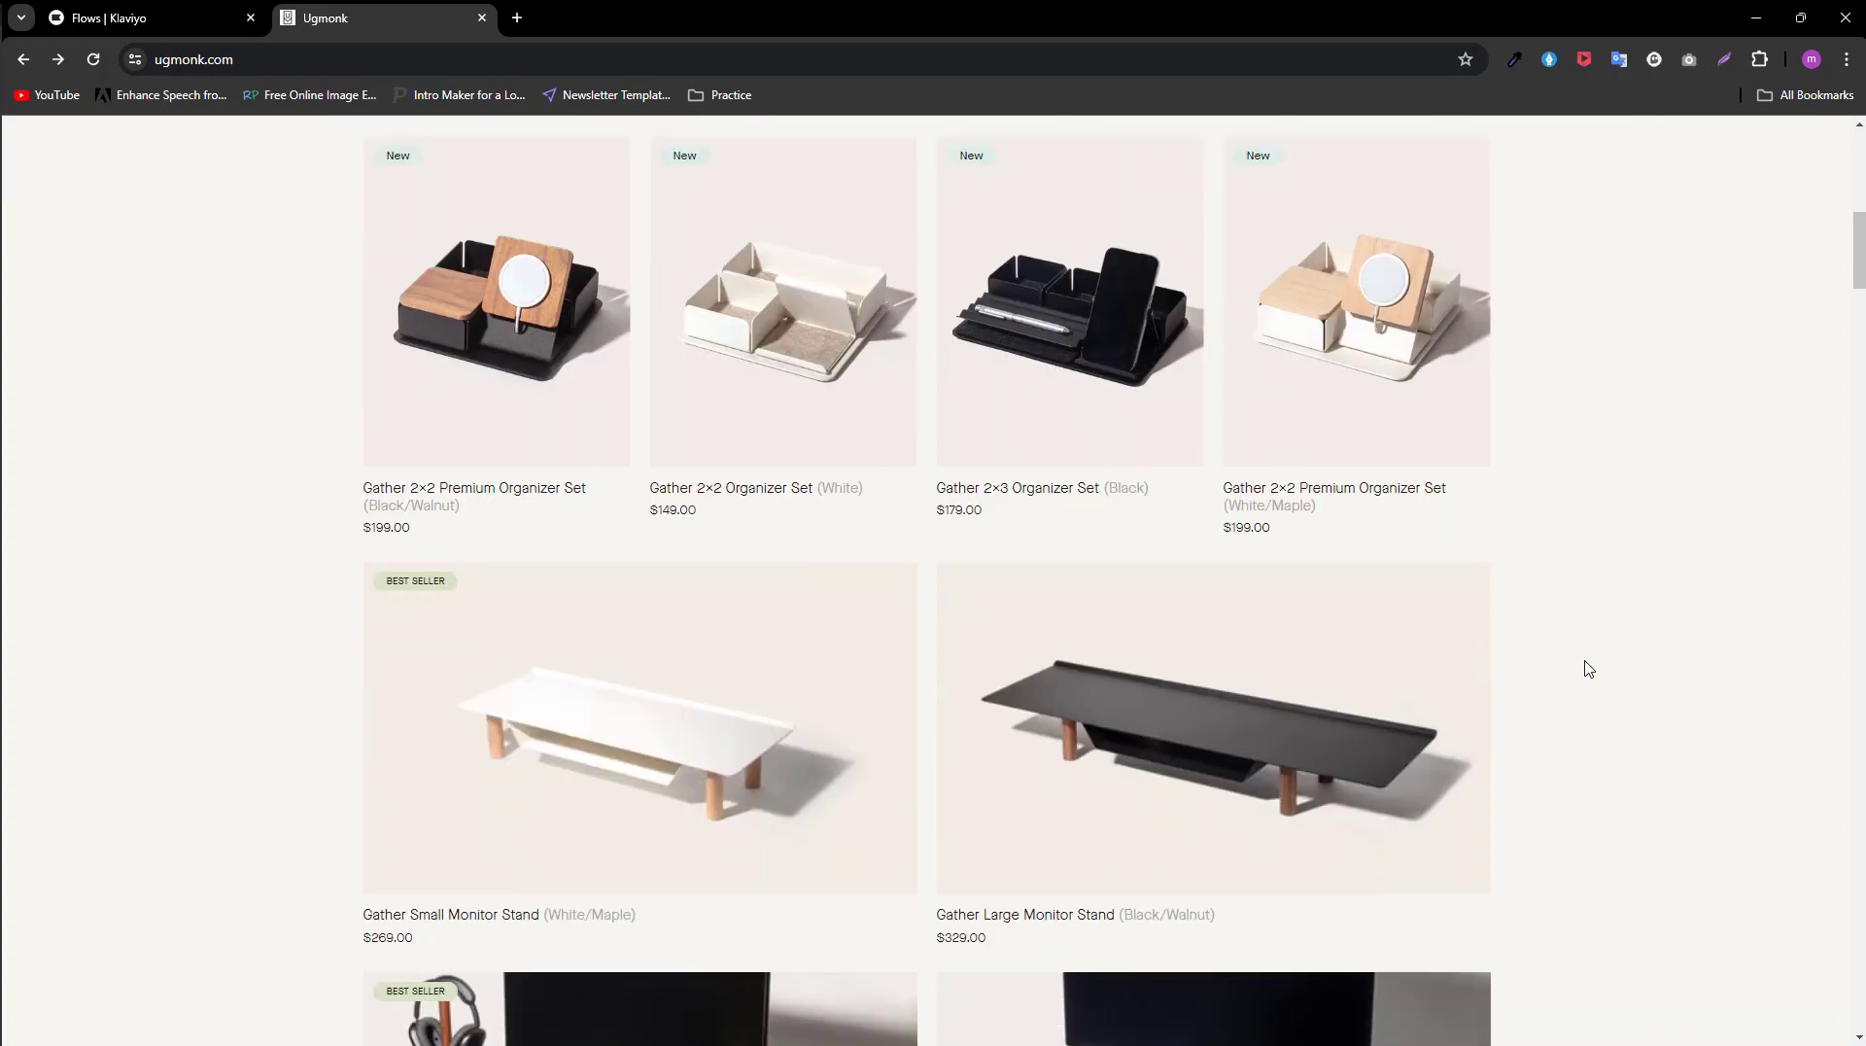
pyautogui.scroll(-9, 1588, 668)
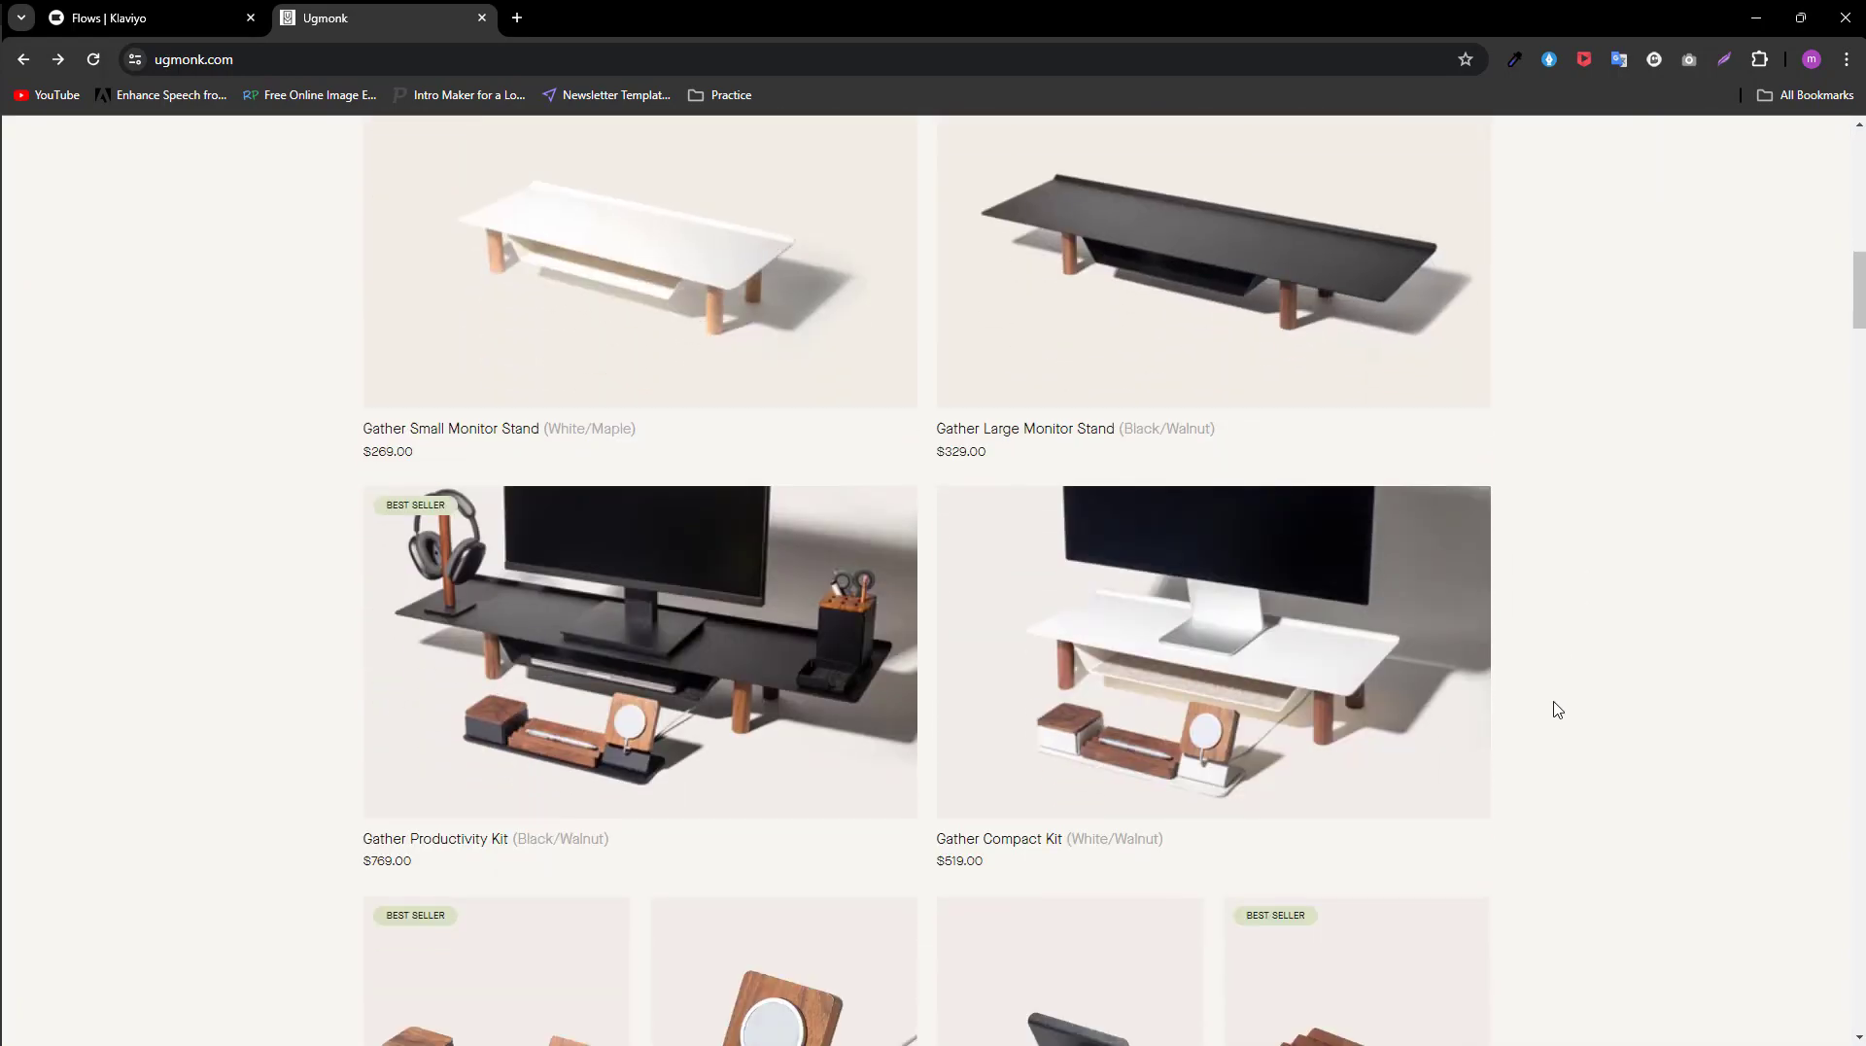
pyautogui.scroll(20, 1555, 708)
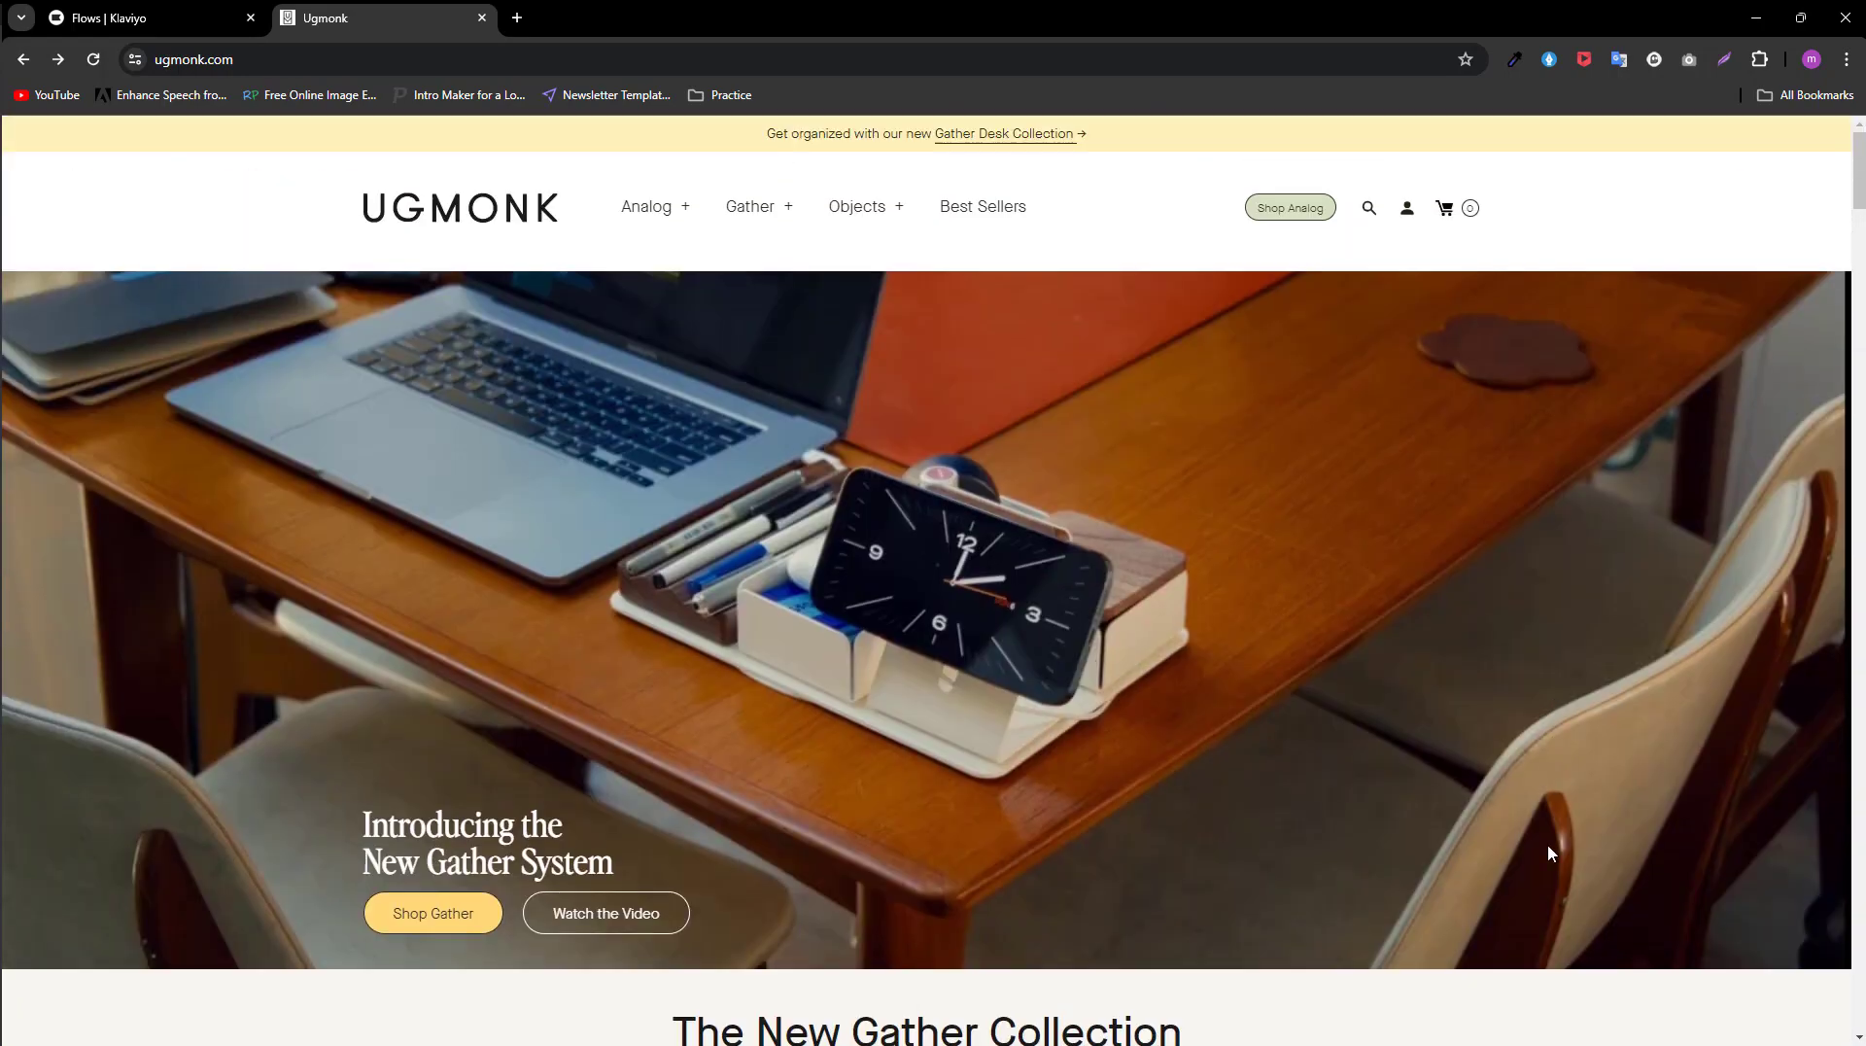
# Step: Open the Gather 2×2 Premium Organizer Set (Black/Walnut) from the homepage collection and add it to the cart
pyautogui.scroll(-2, 1541, 777)
pyautogui.scroll(-3, 1531, 823)
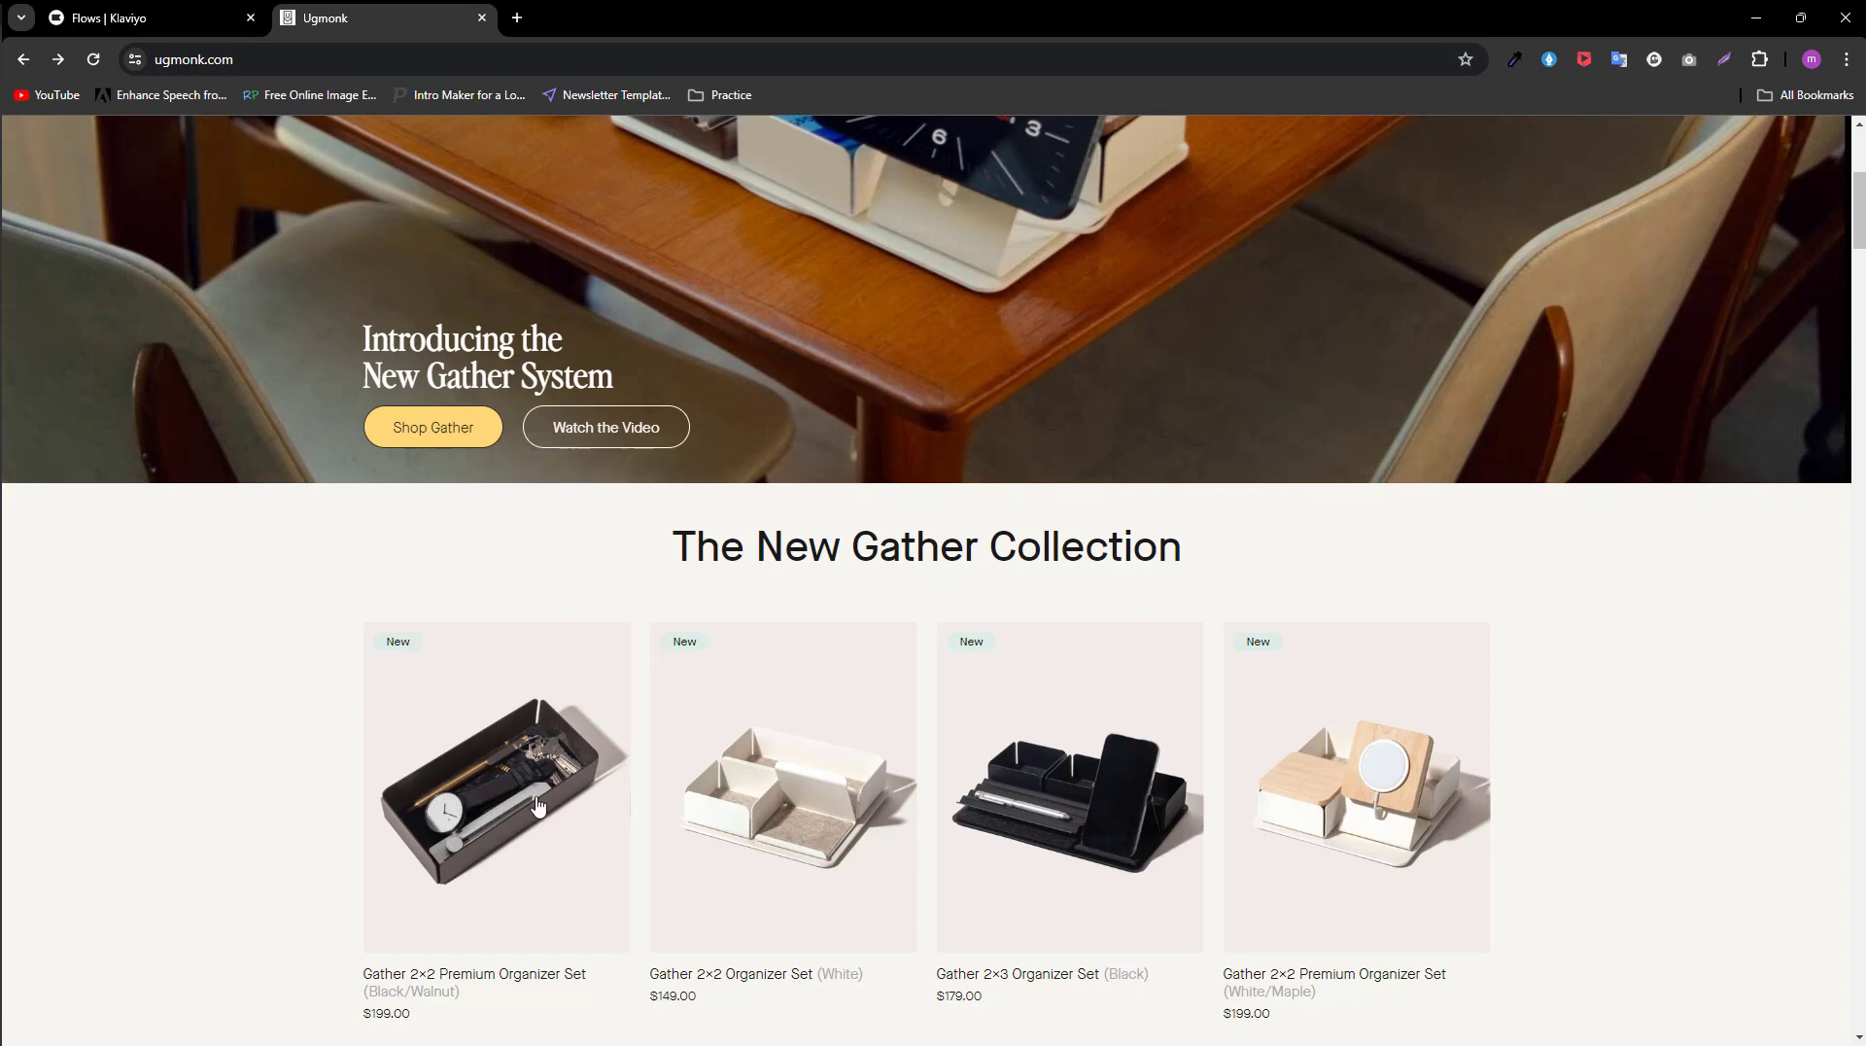
pyautogui.click(477, 787)
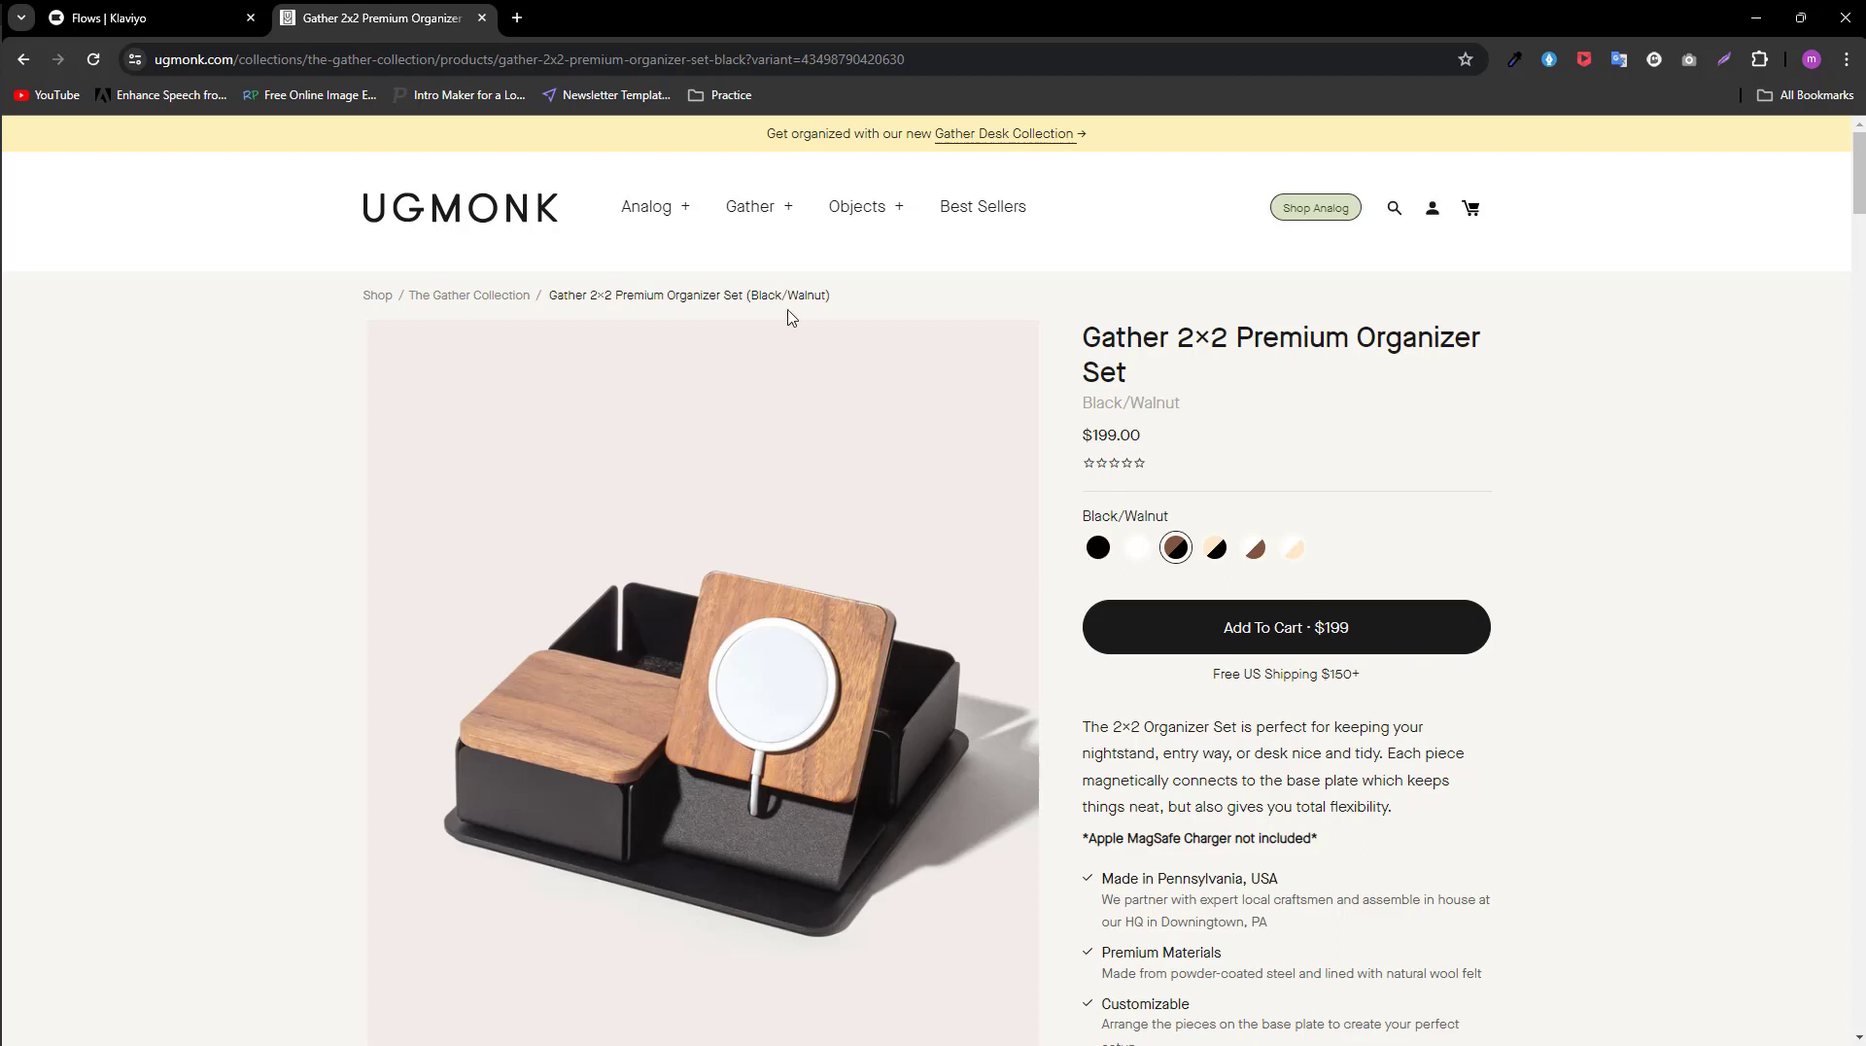
pyautogui.click(1272, 637)
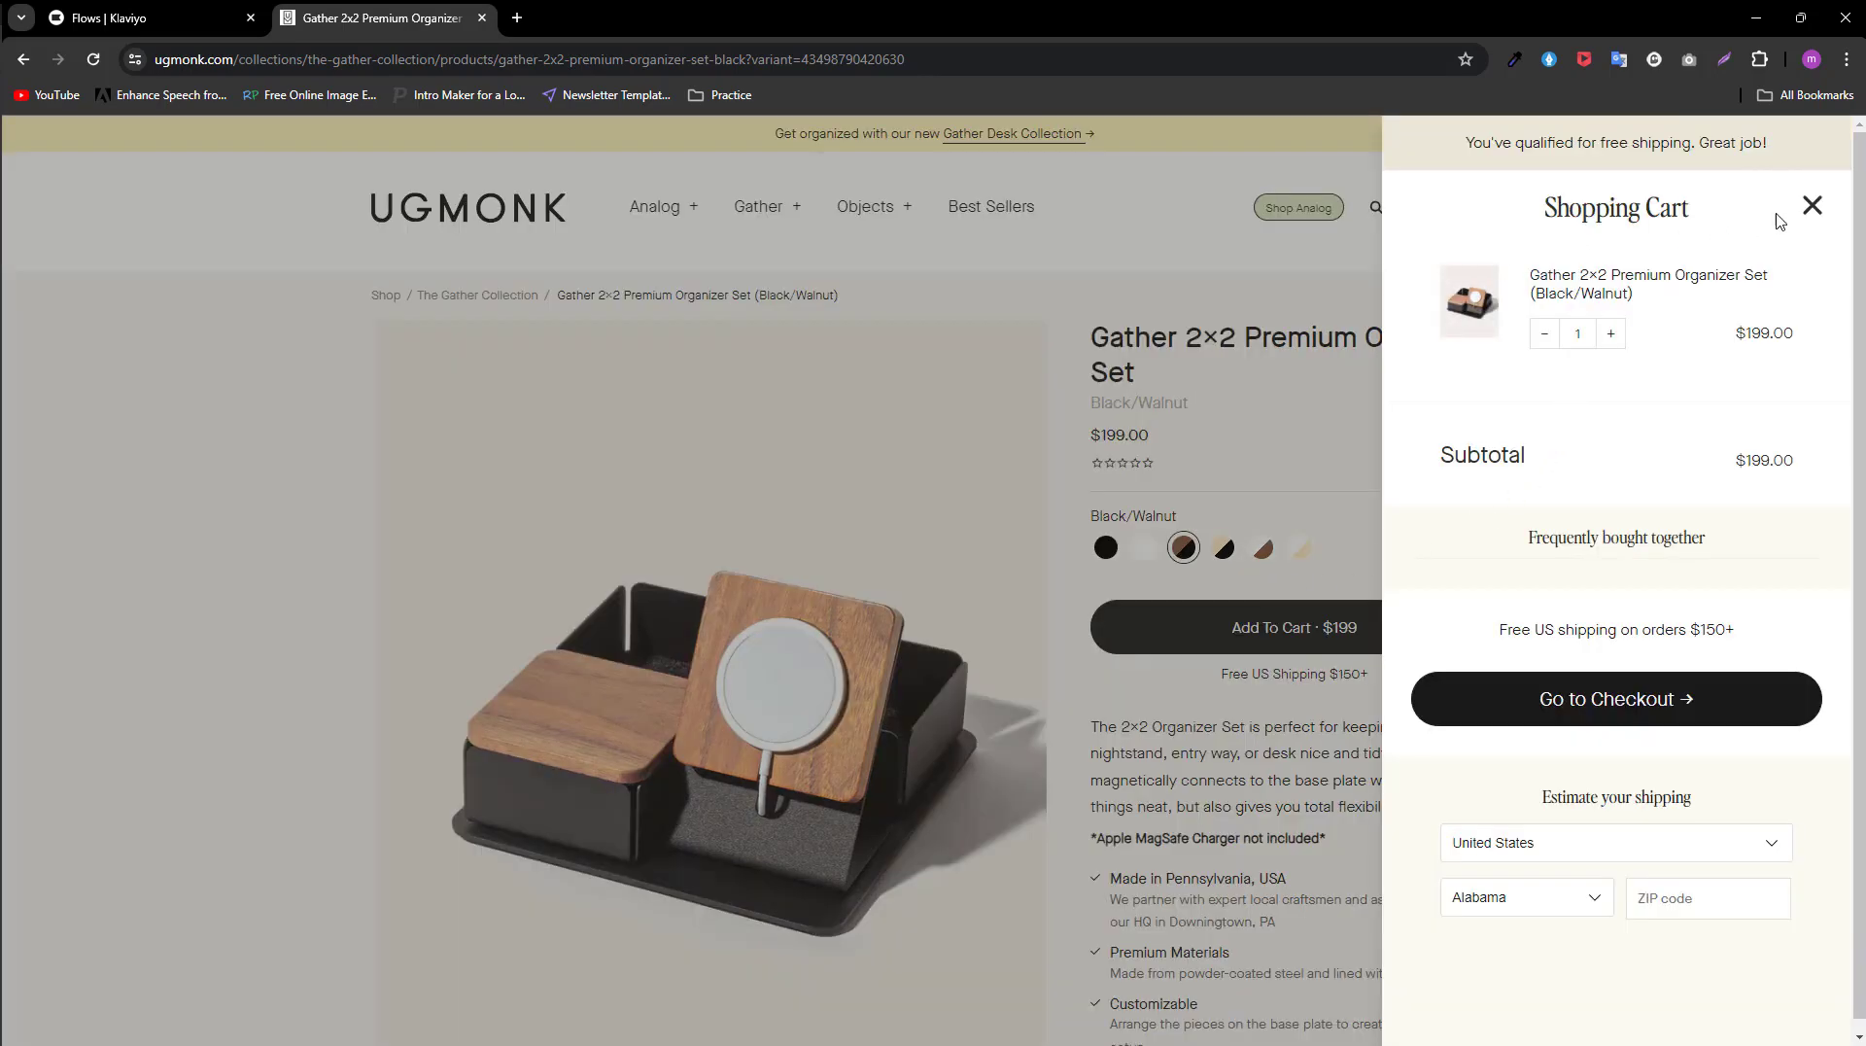
# Step: Close the shopping cart, reopen it to review its contents, and close it again
pyautogui.click(1813, 207)
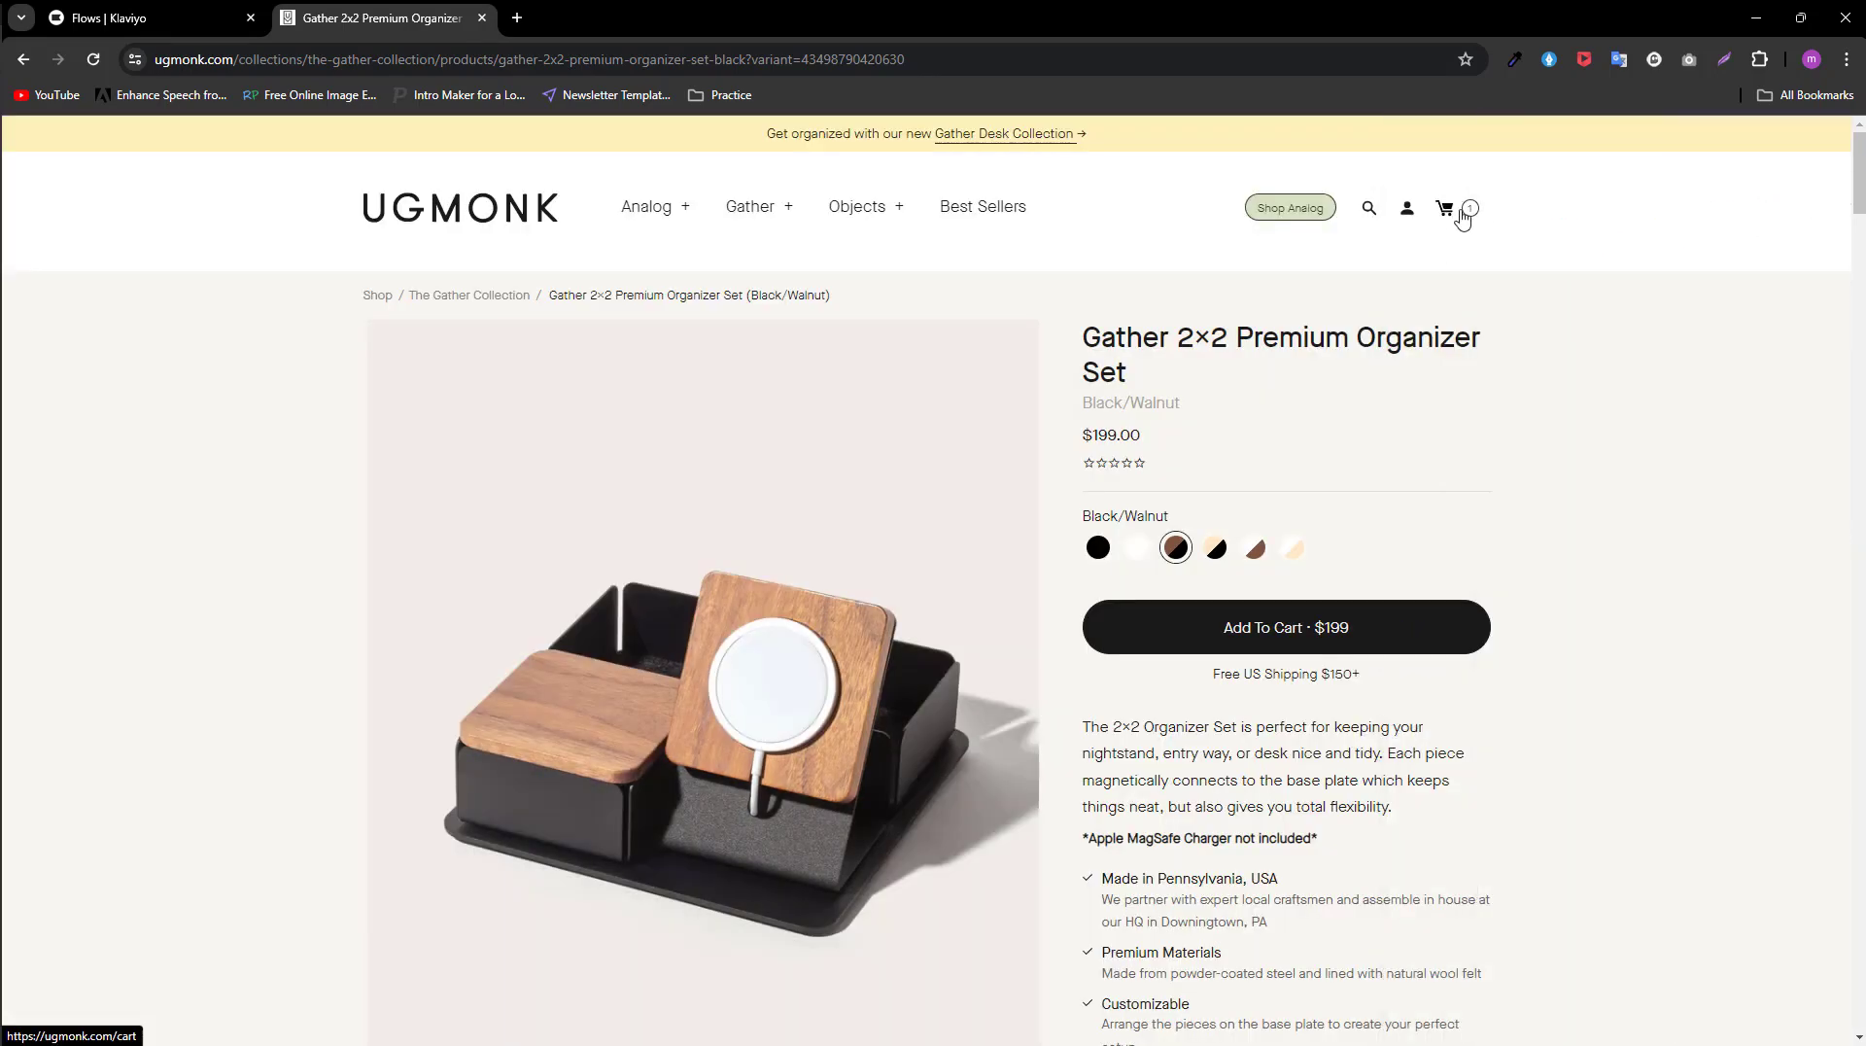
pyautogui.click(1455, 212)
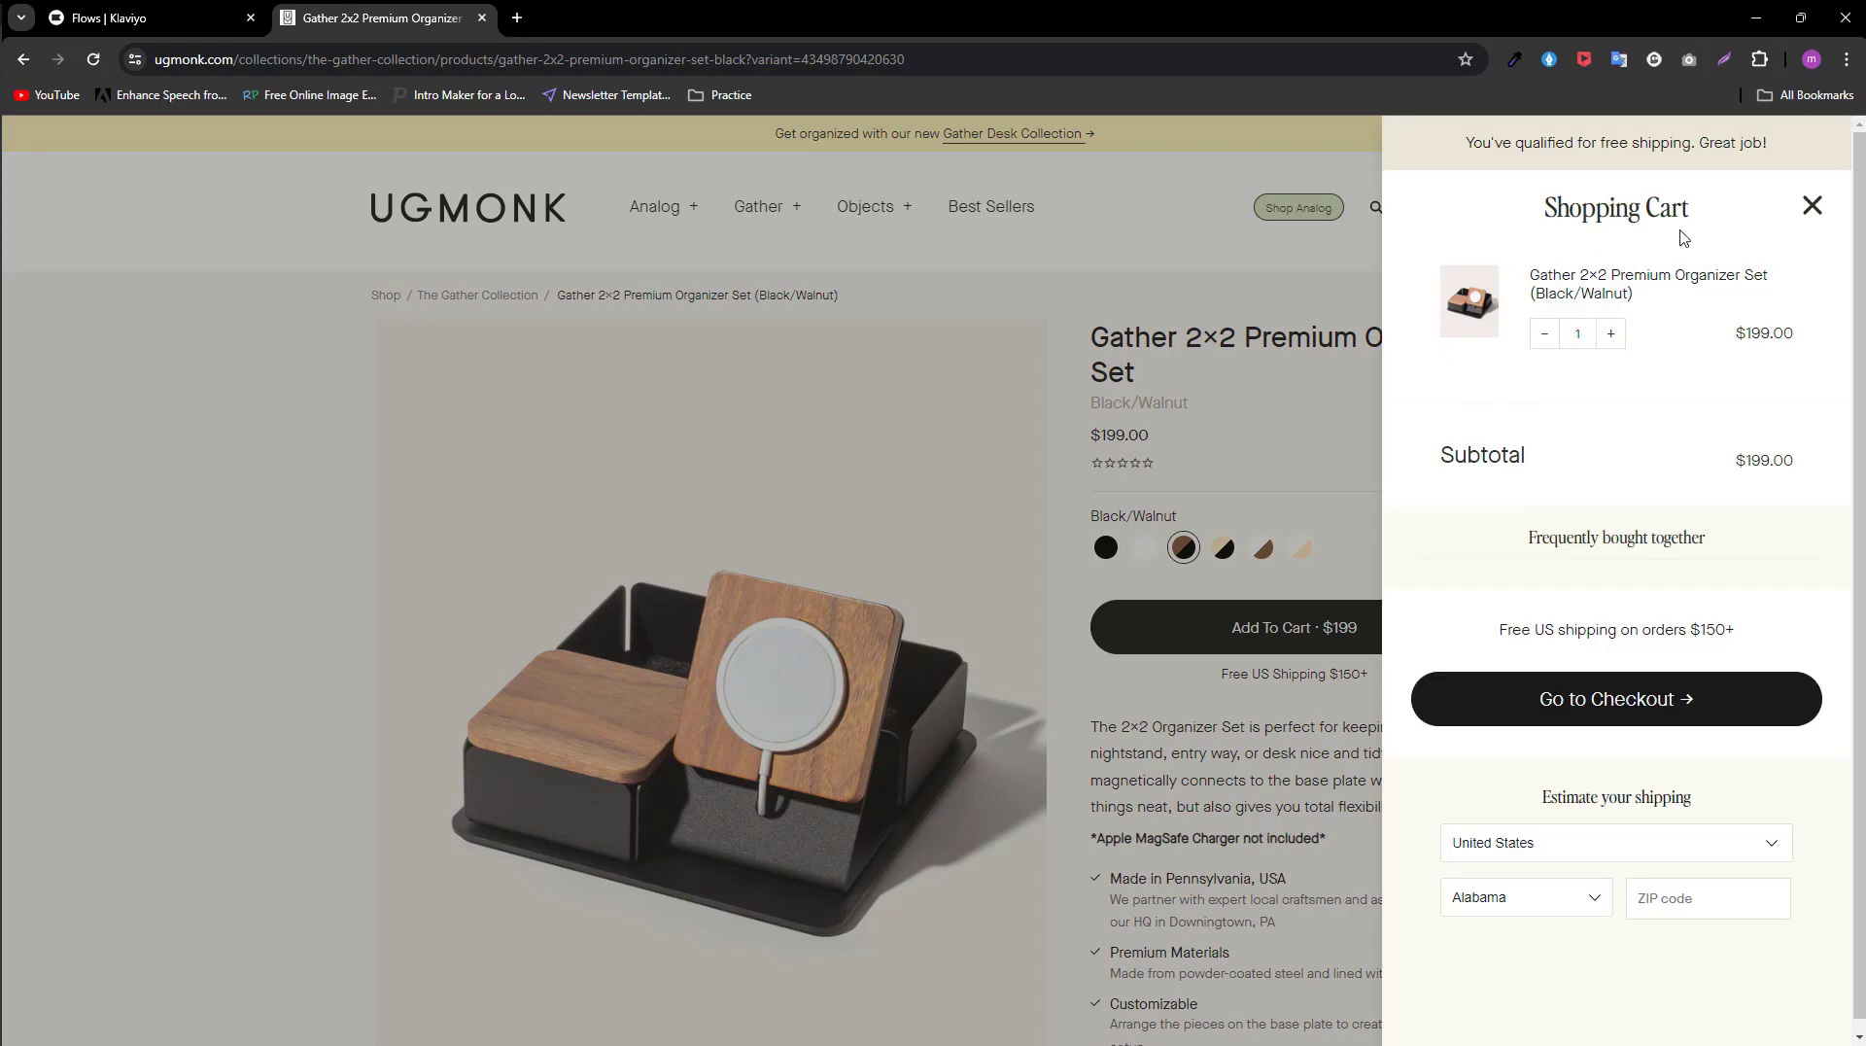
pyautogui.click(1814, 206)
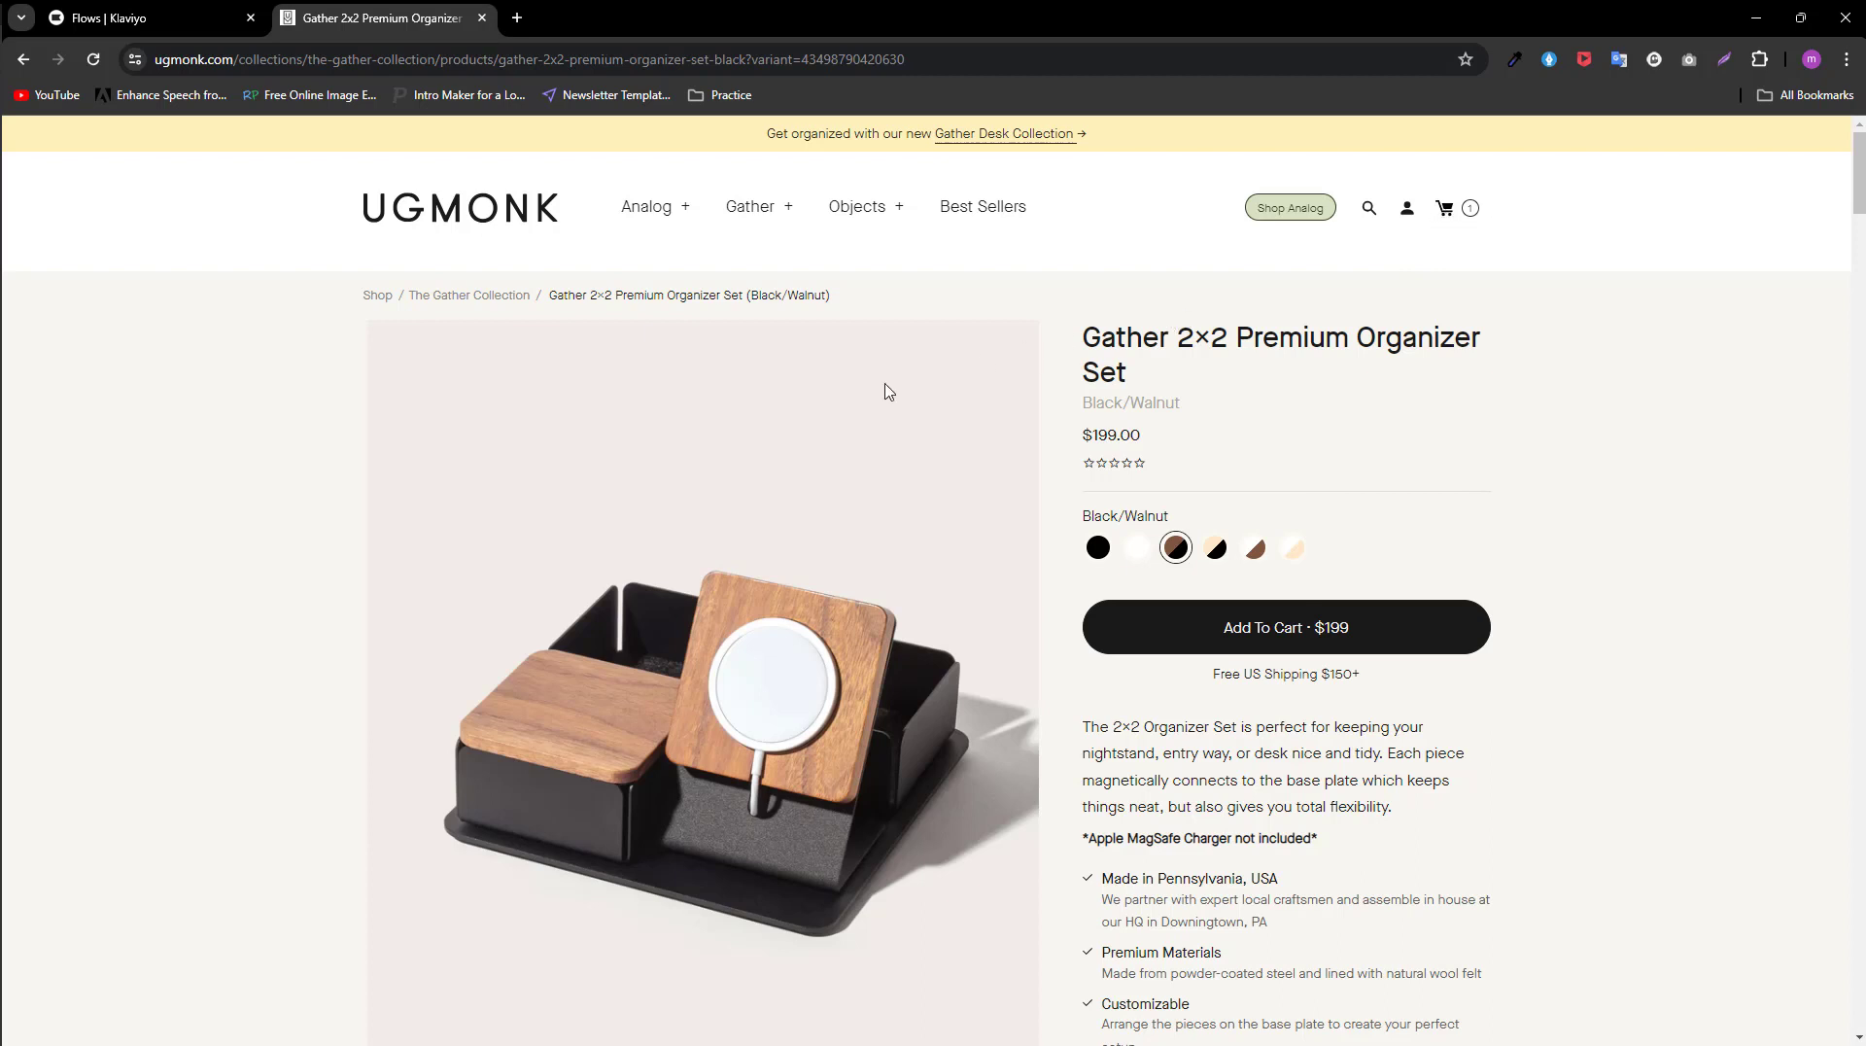
# Step: Add the Gather 2×2 Premium Organizer Set (Black/Walnut) to the cart again from the homepage and proceed to checkout
pyautogui.click(20, 59)
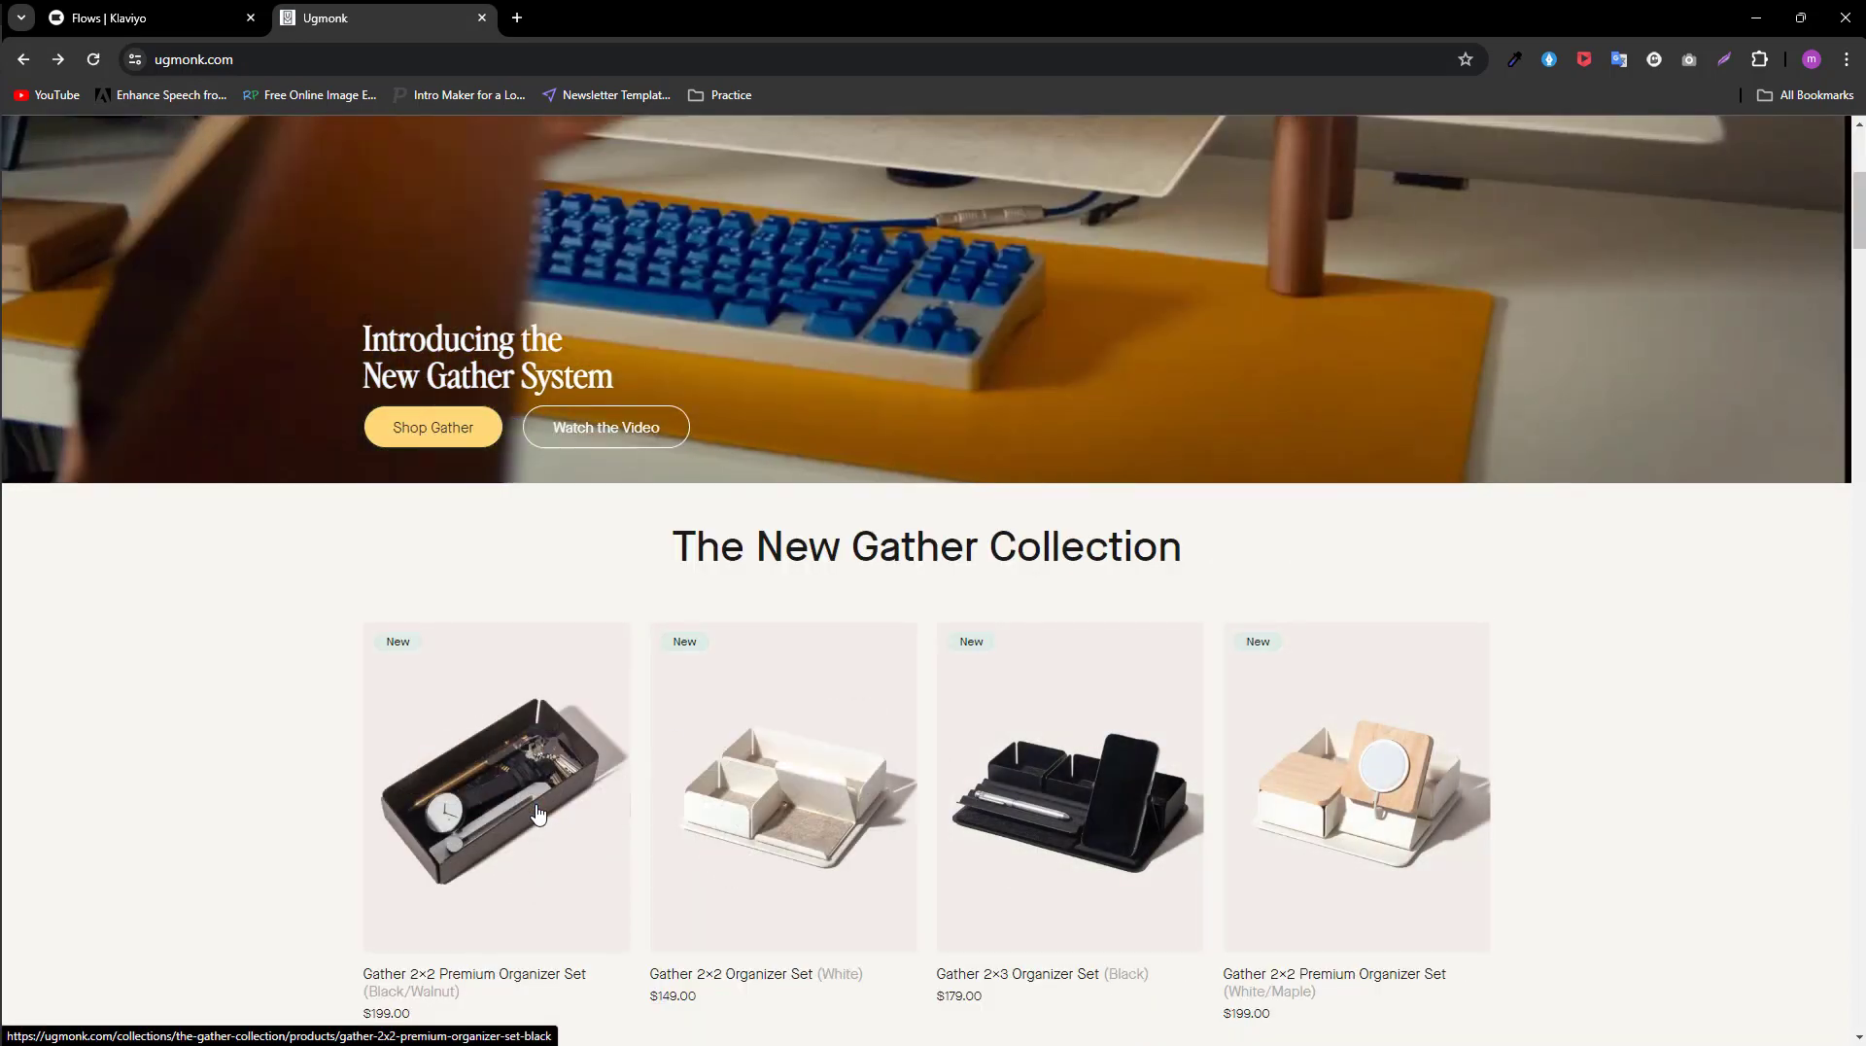
pyautogui.click(537, 812)
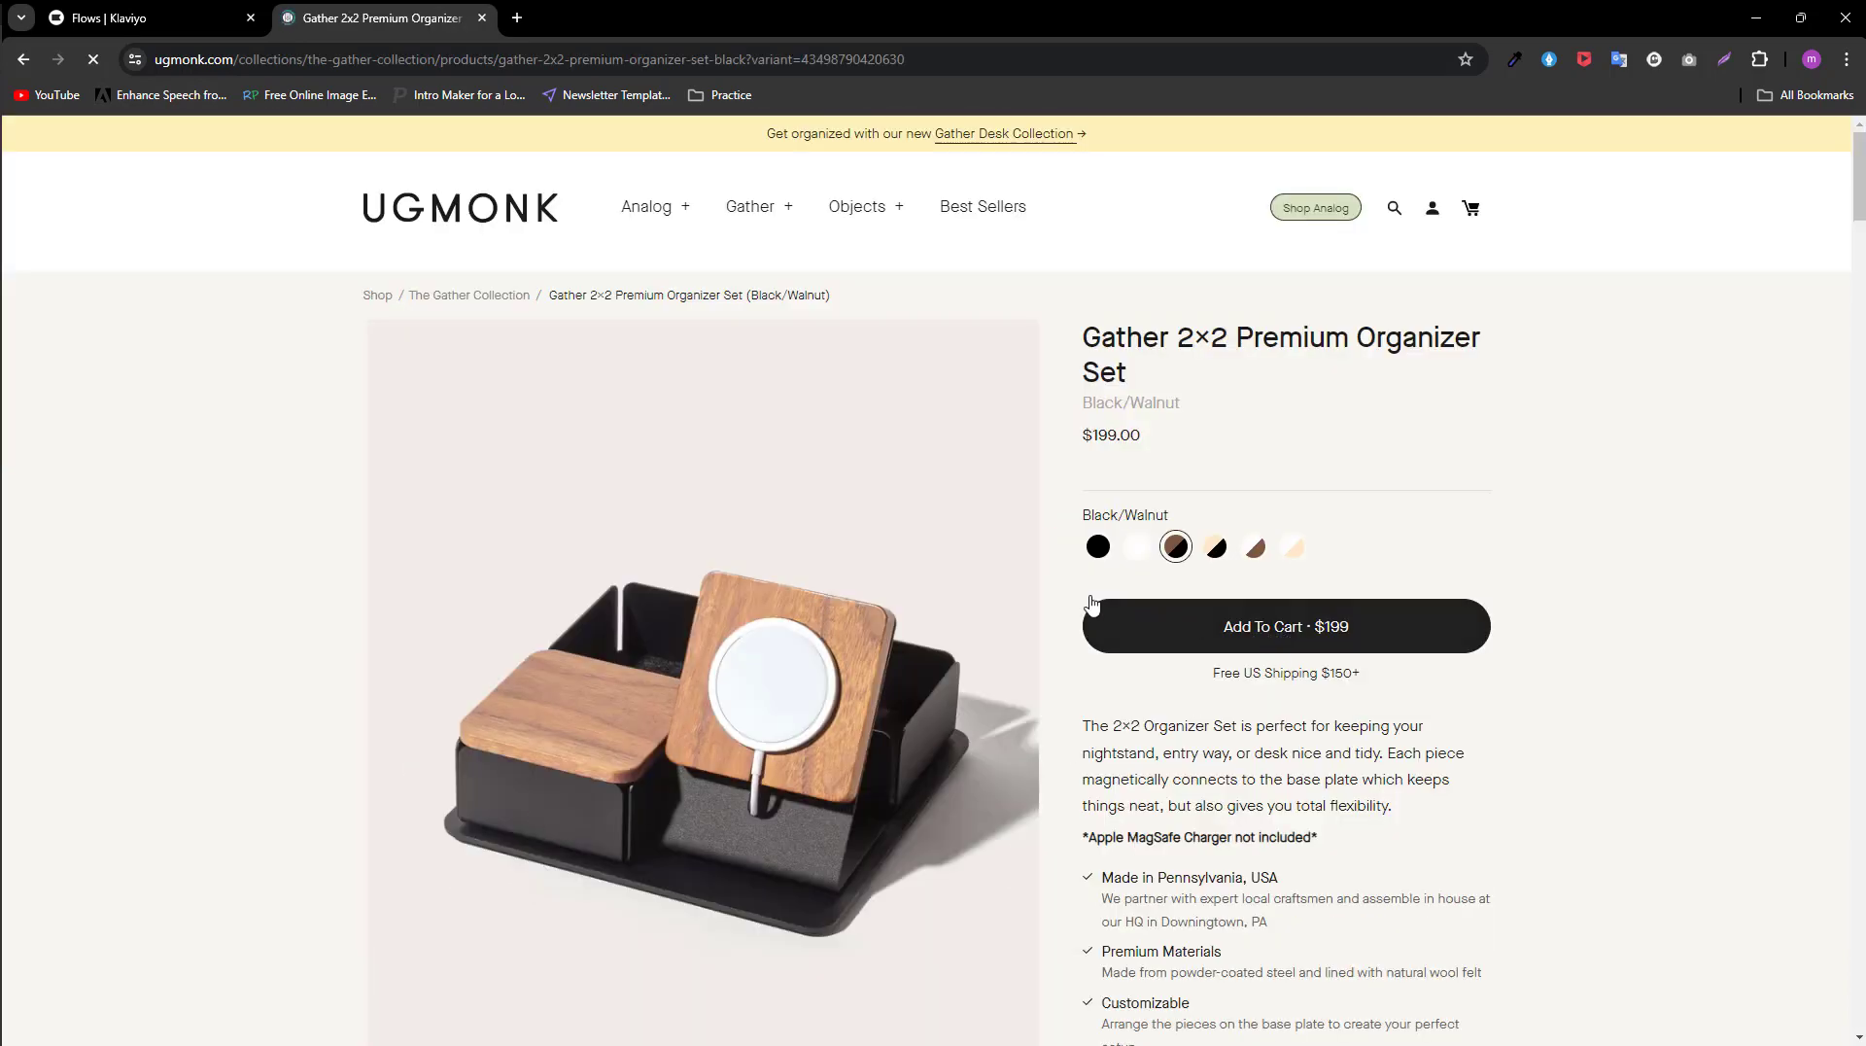
pyautogui.click(1269, 630)
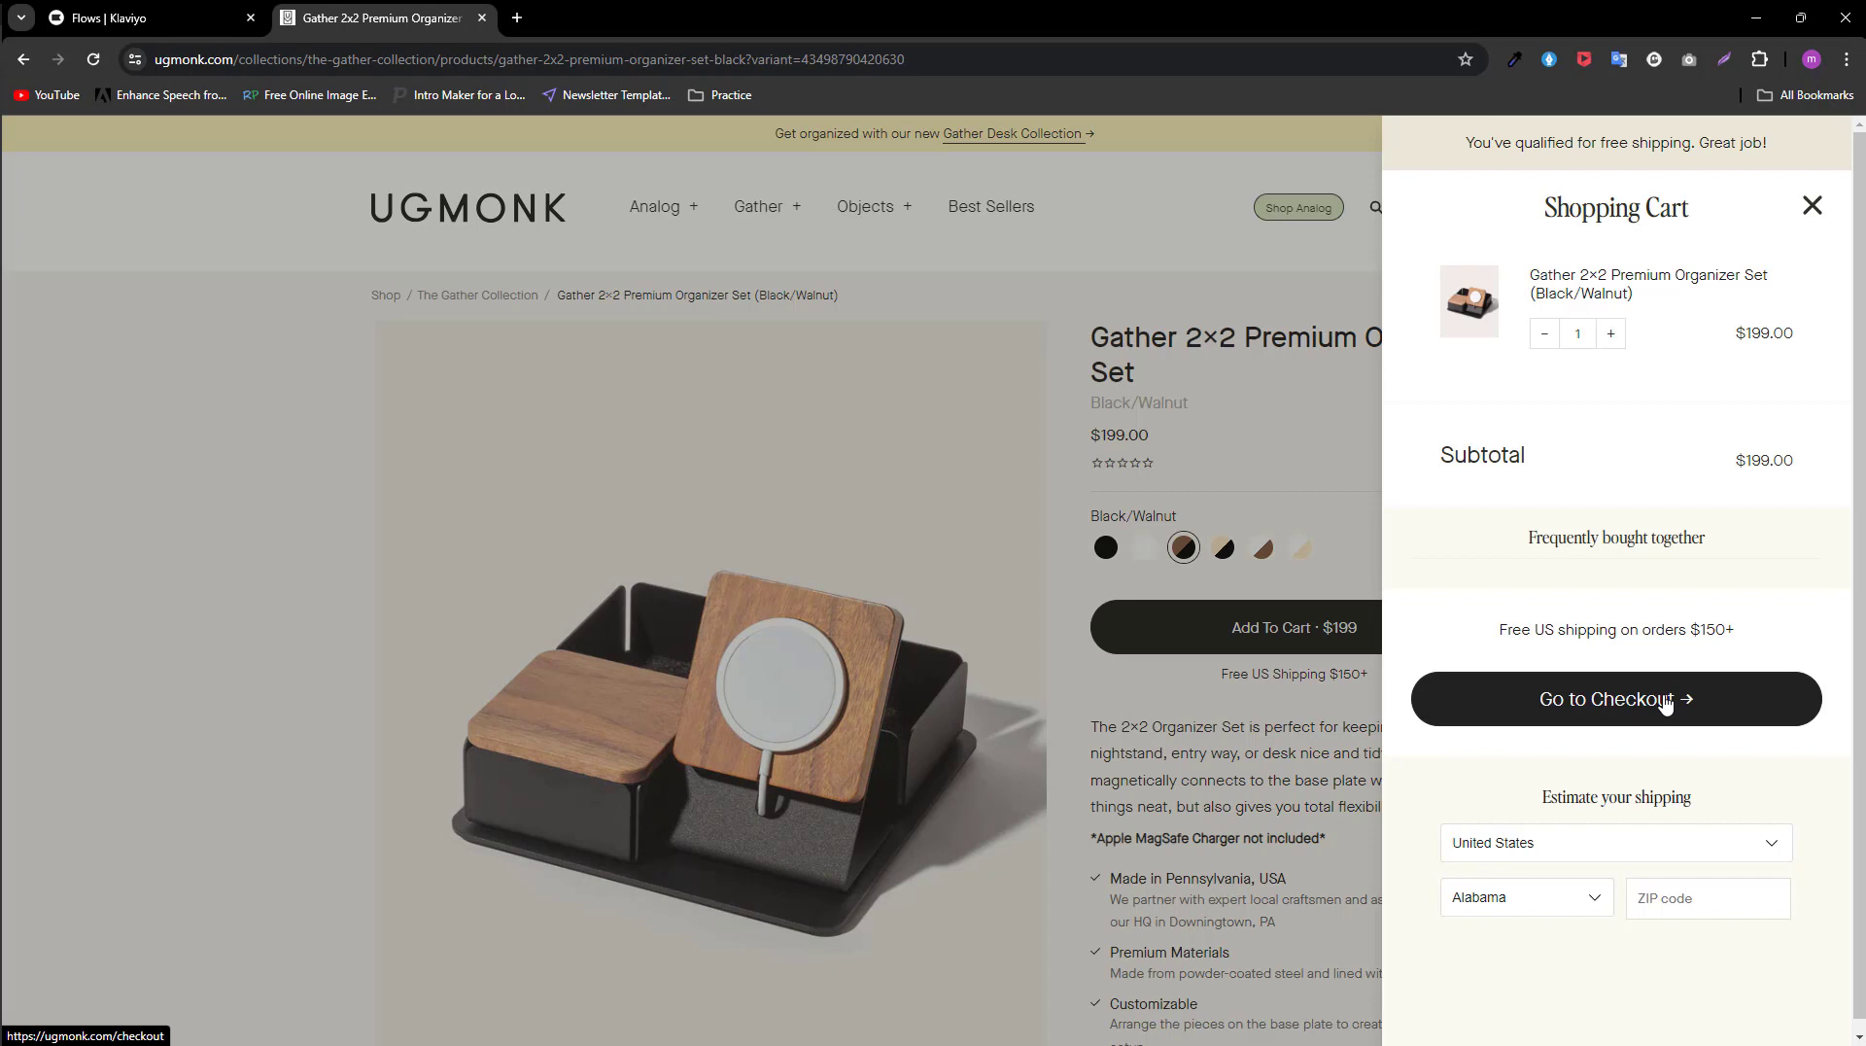
pyautogui.click(1664, 701)
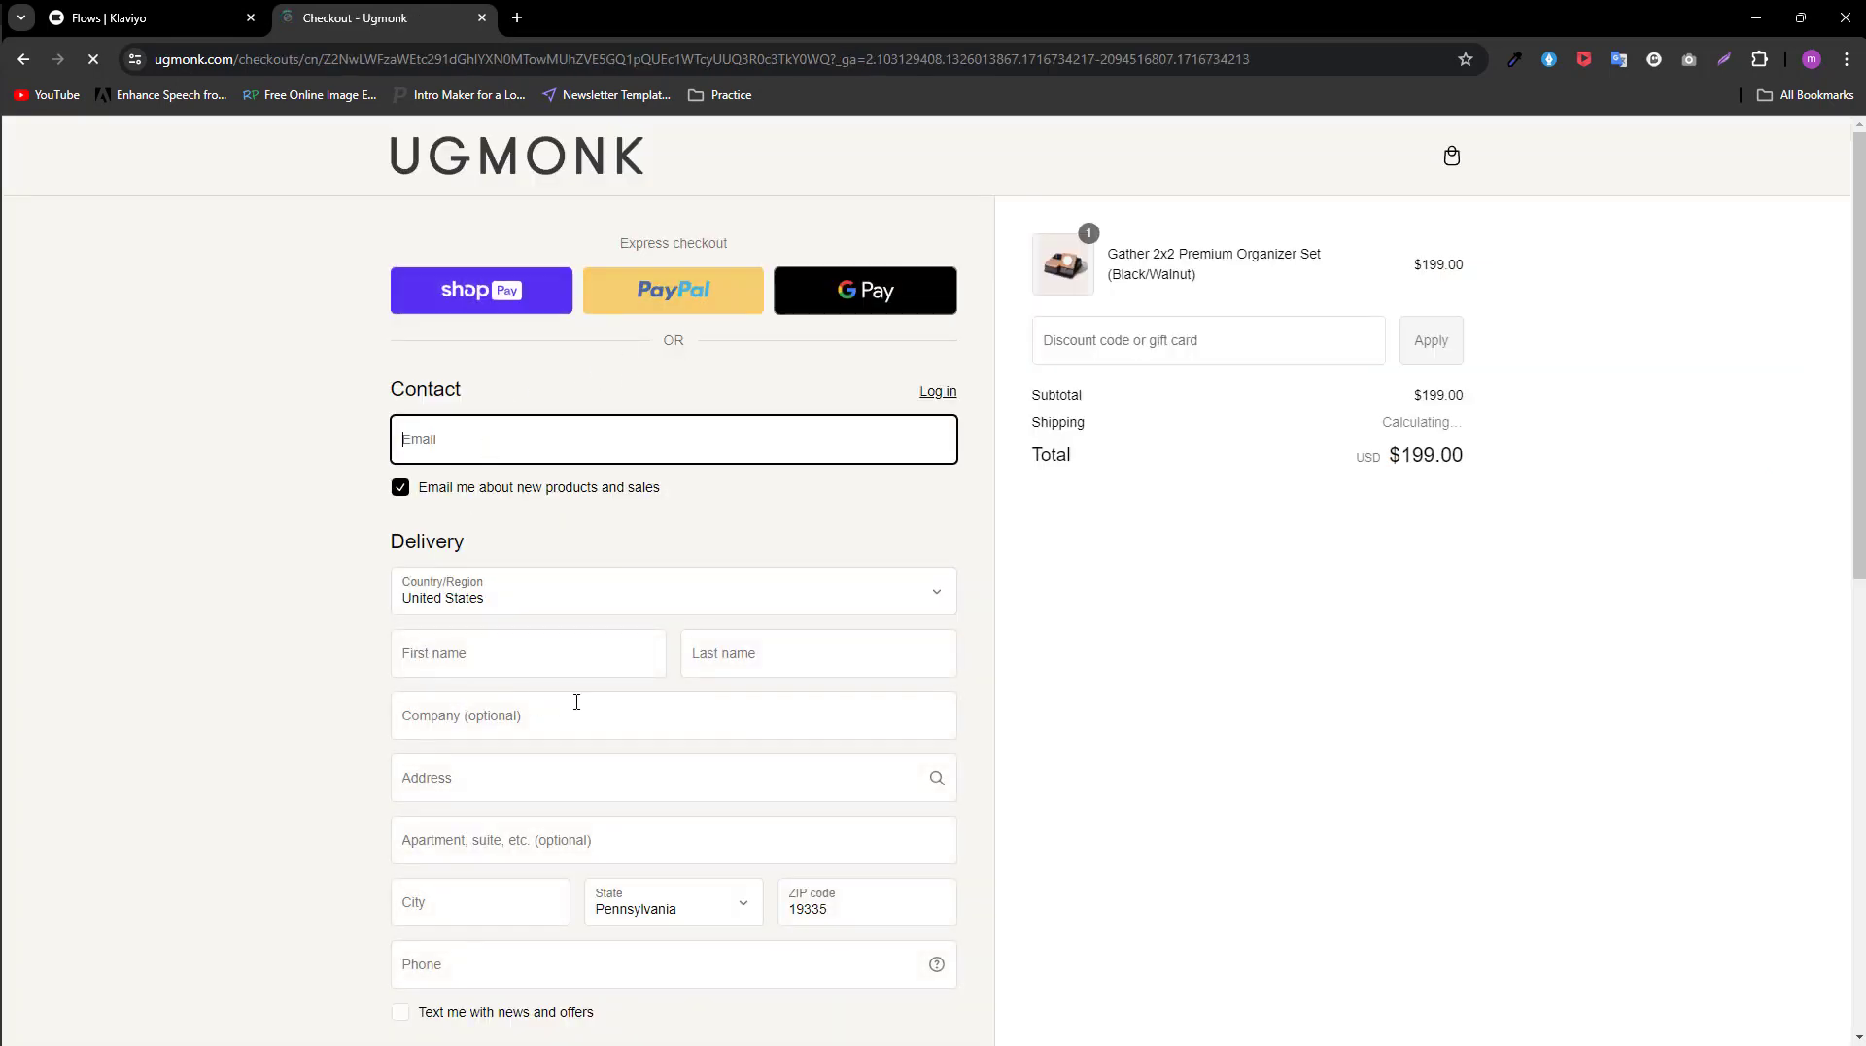
# Step: Examine the checkout page's contact, delivery, shipping method and payment sections without filling them in
pyautogui.scroll(-5, 716, 837)
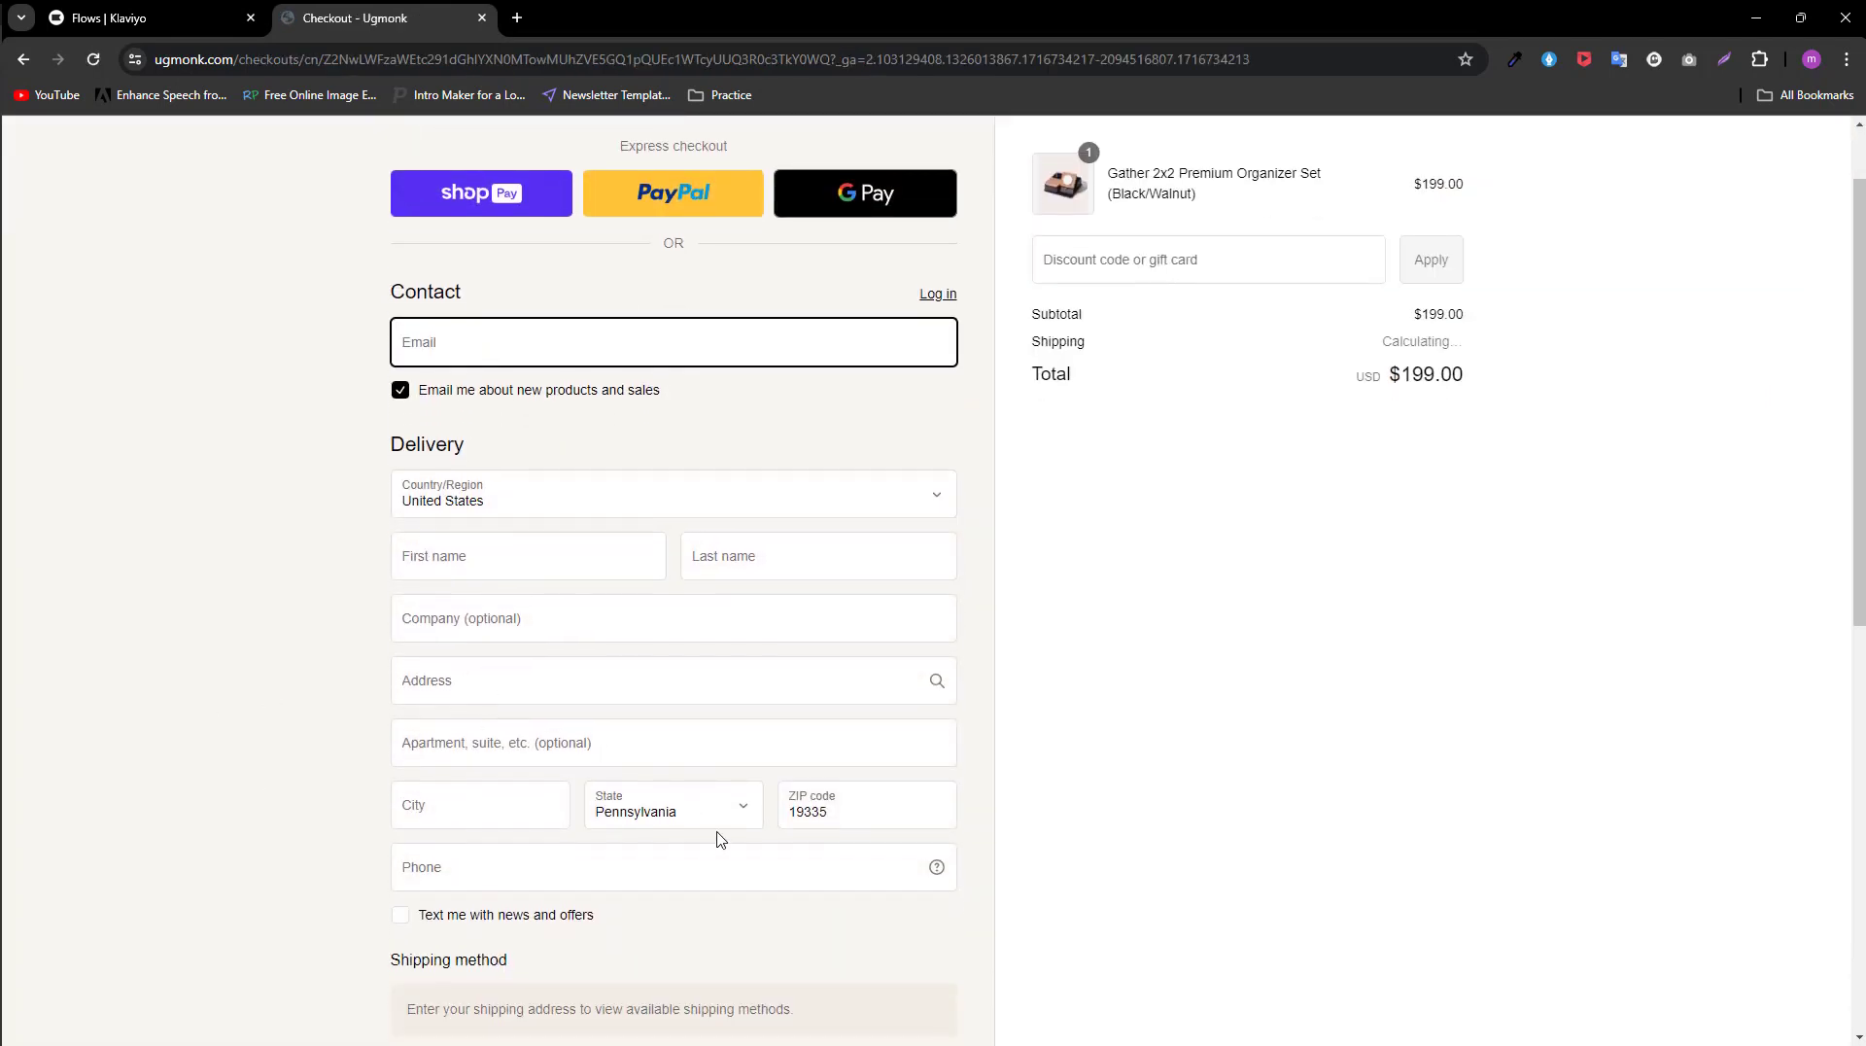
pyautogui.scroll(-6, 767, 659)
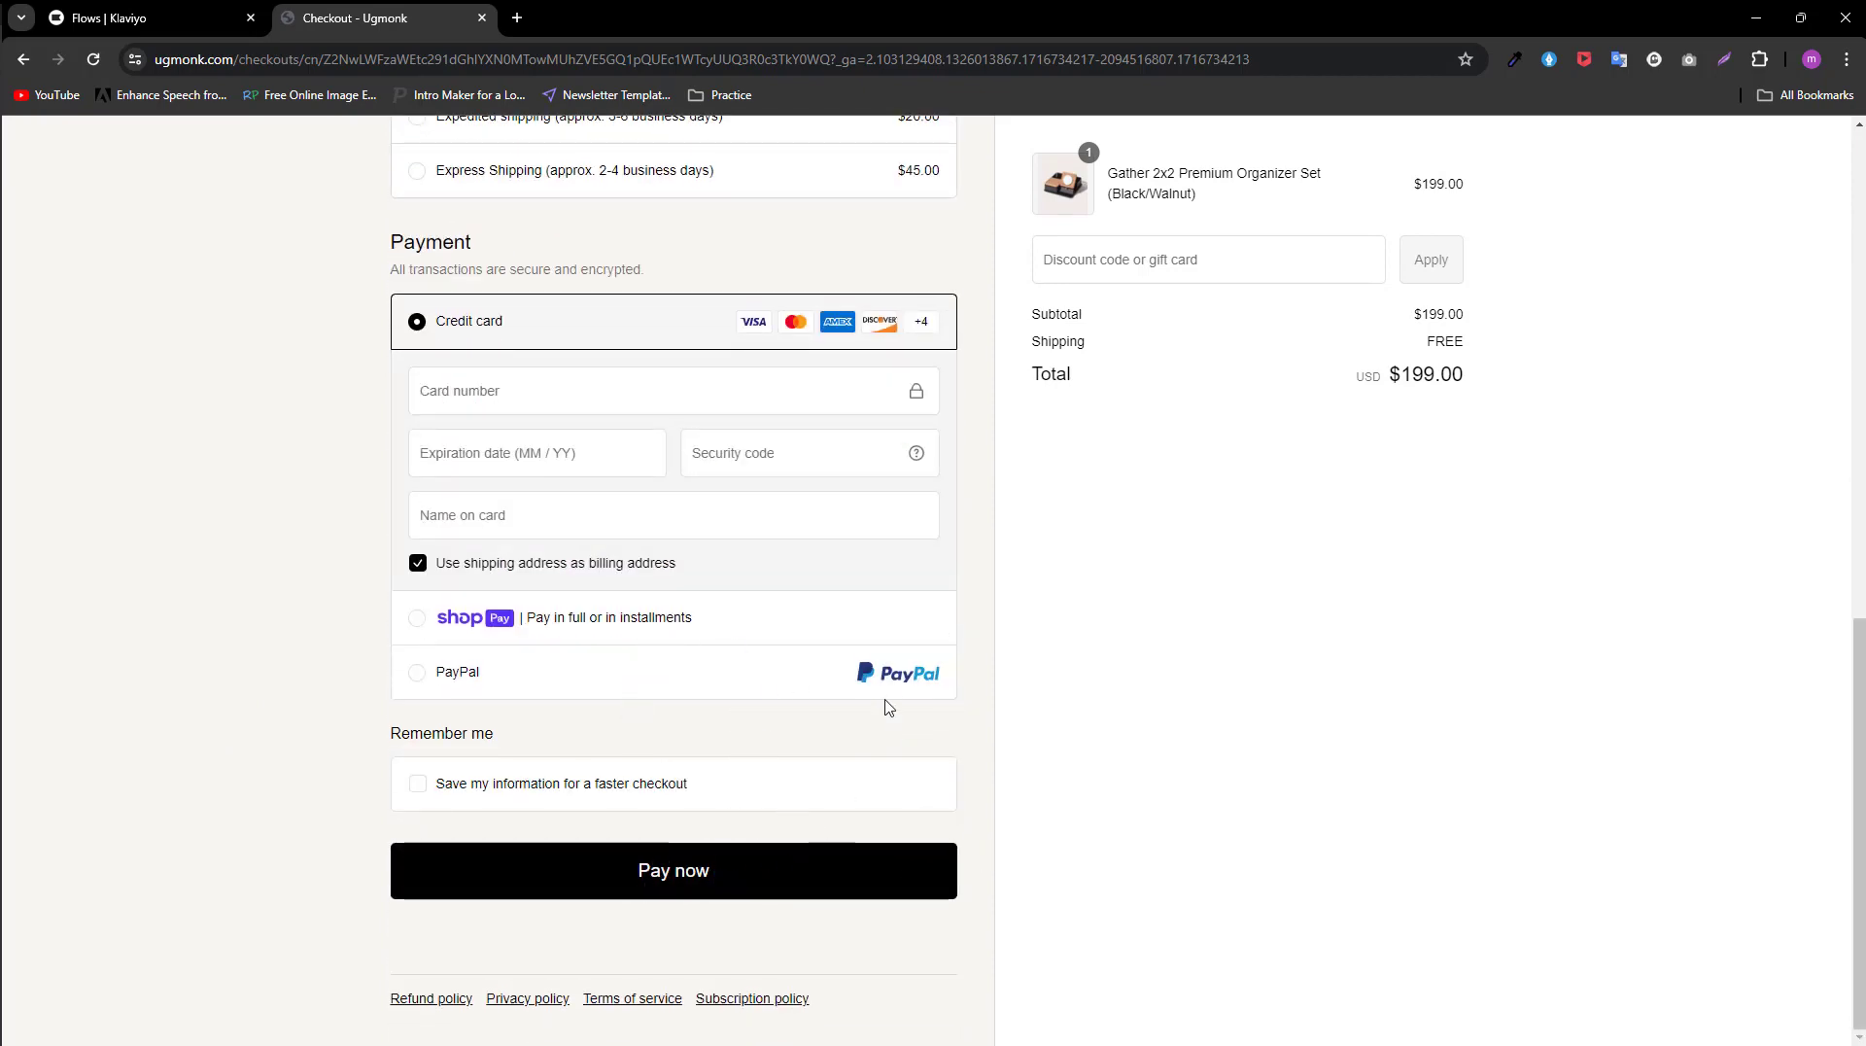
pyautogui.scroll(2, 885, 709)
pyautogui.scroll(4, 952, 486)
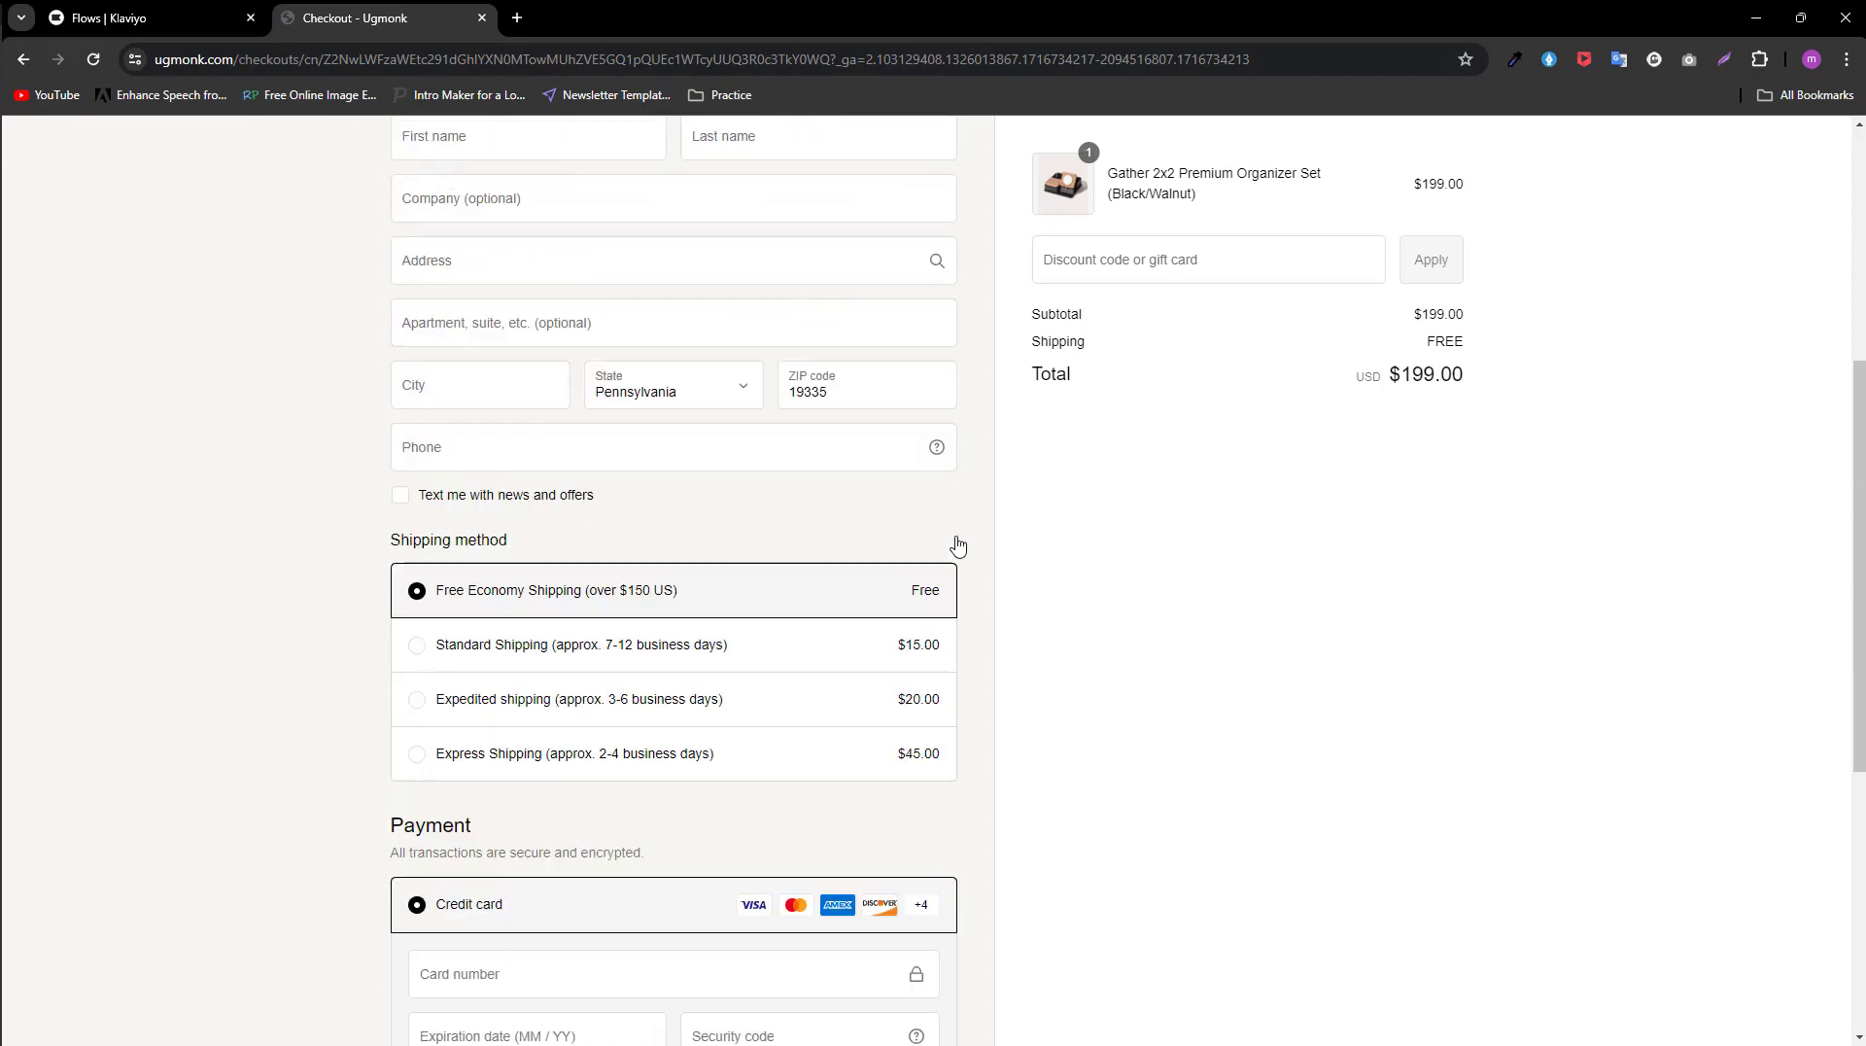
pyautogui.scroll(1, 949, 583)
pyautogui.scroll(1, 947, 582)
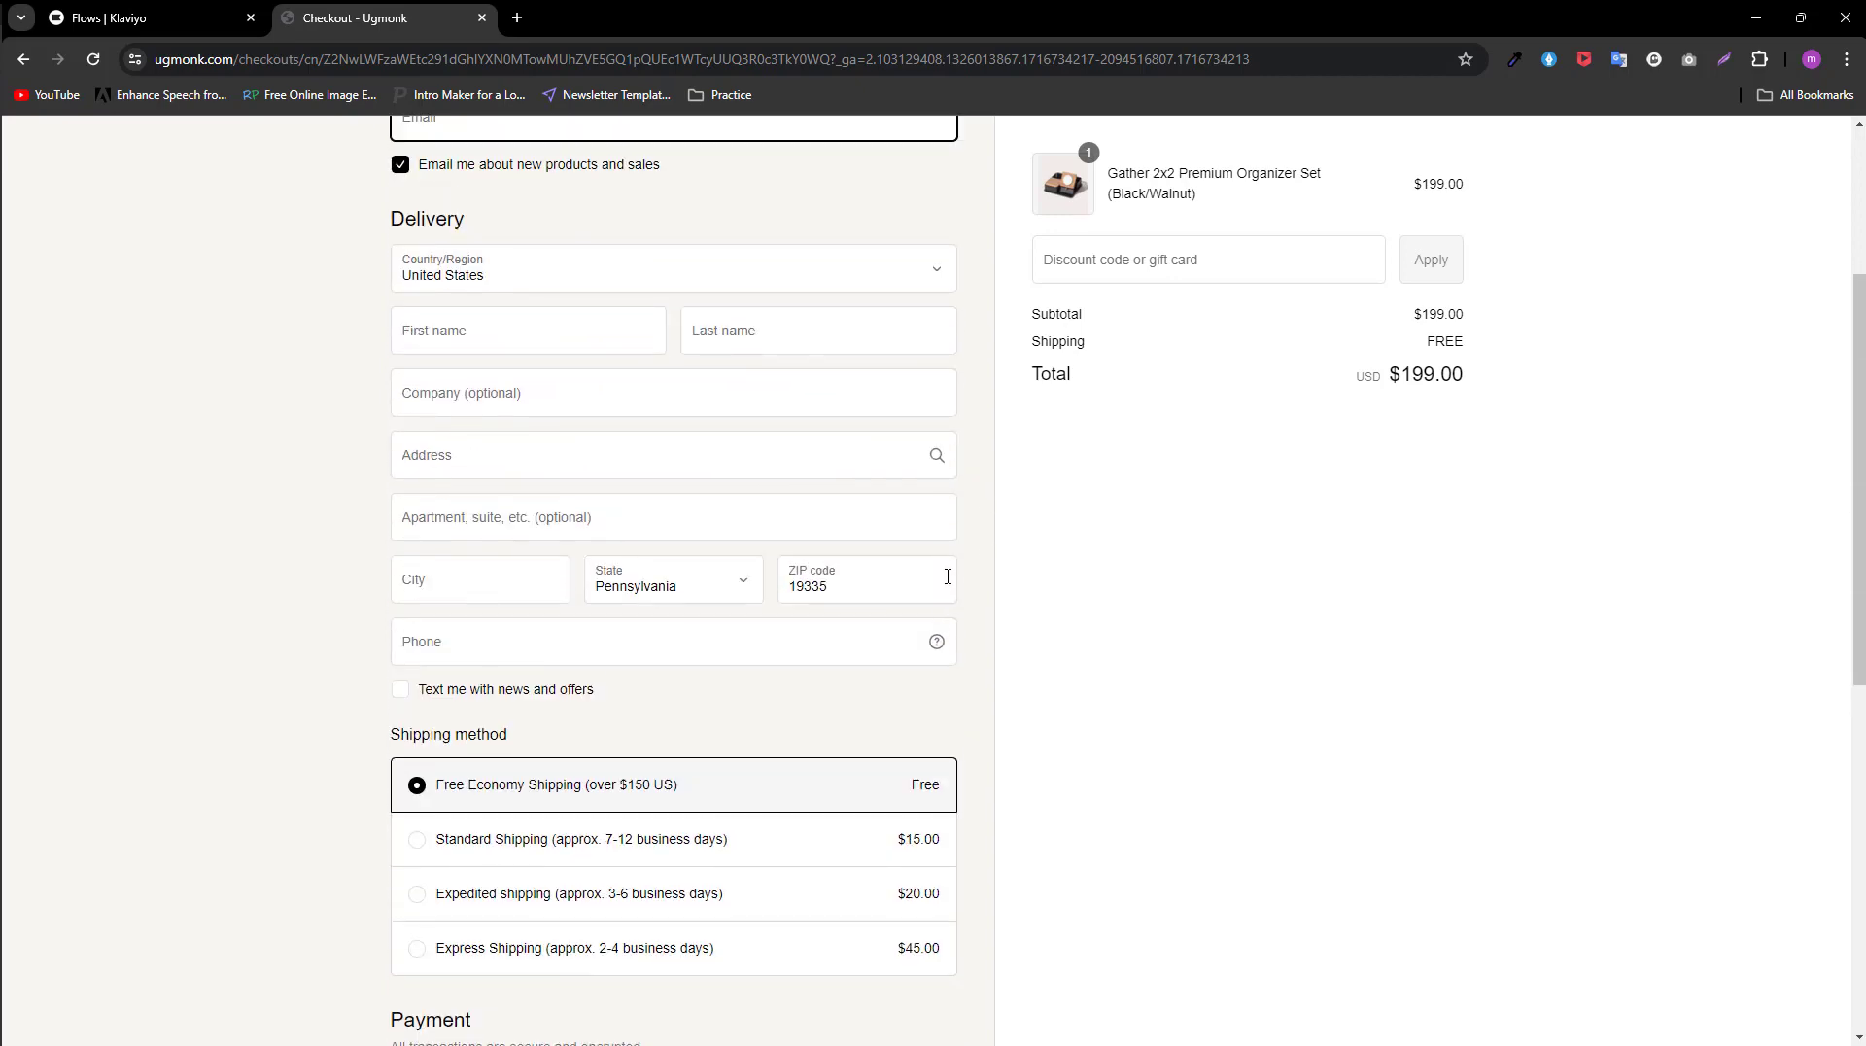
pyautogui.scroll(3, 948, 576)
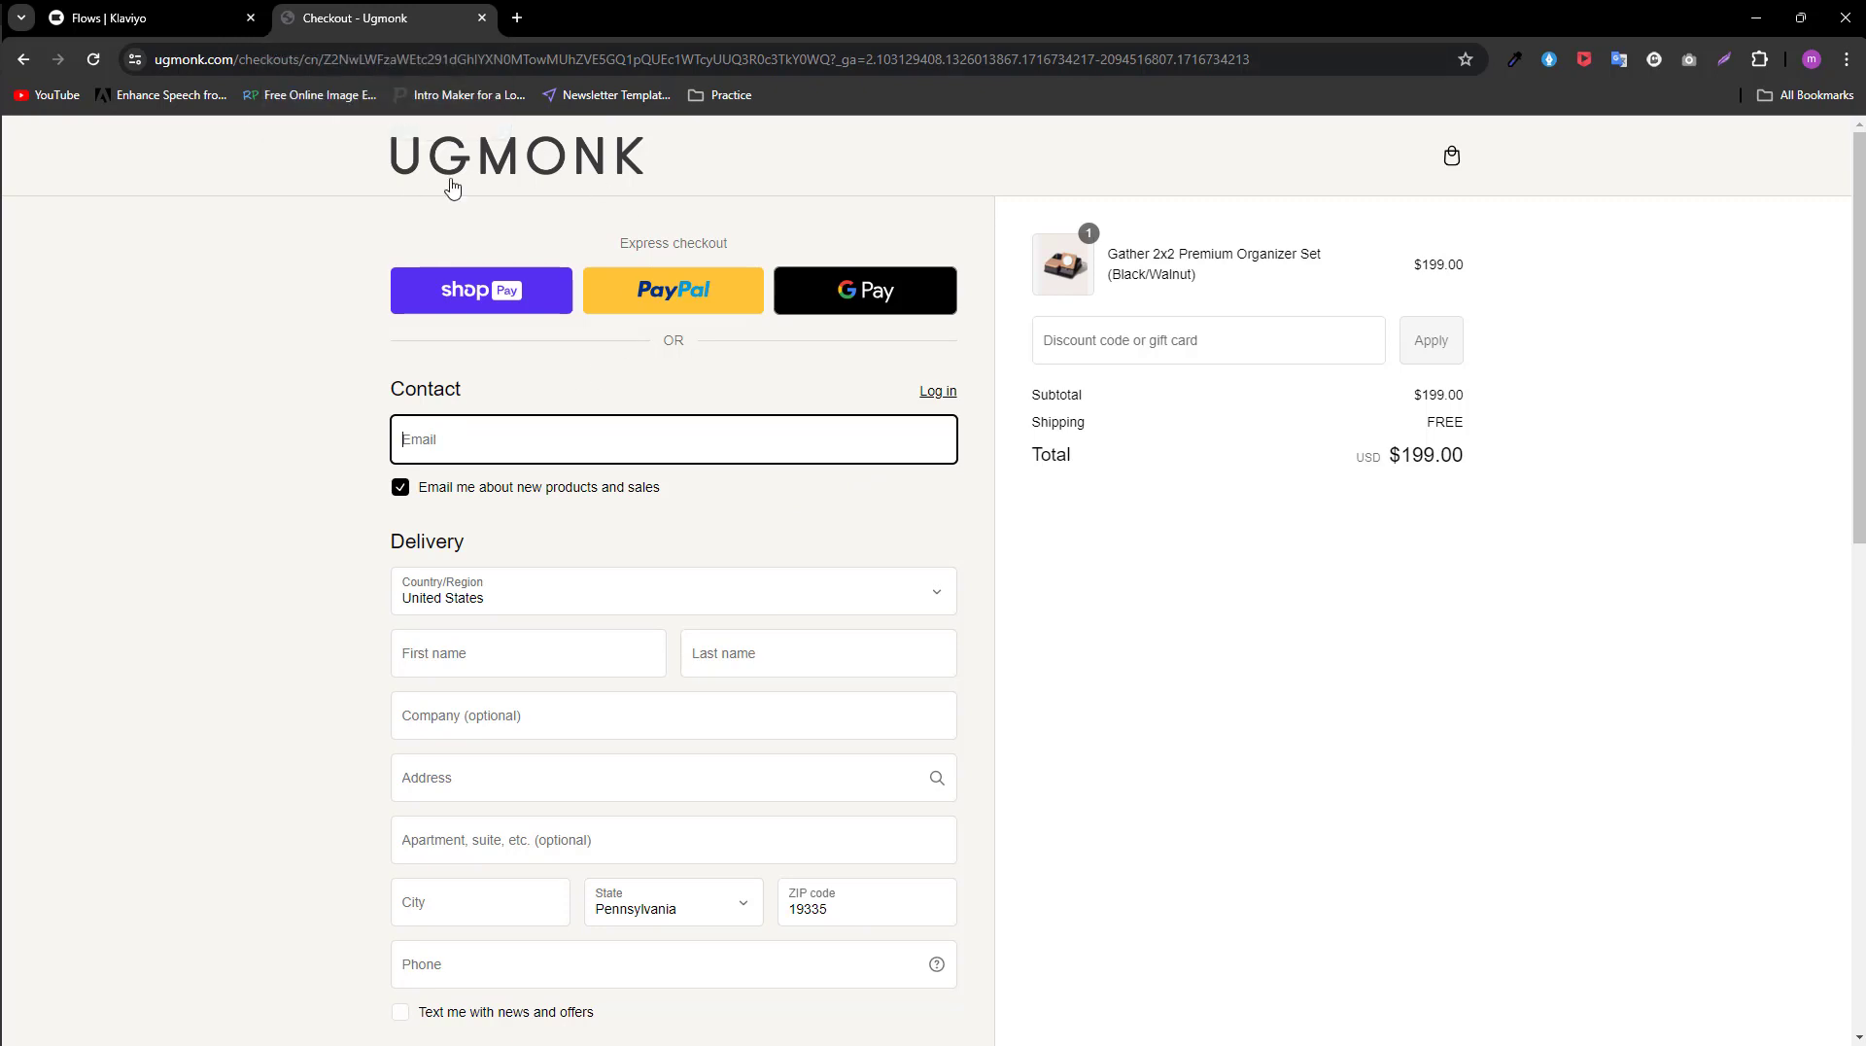
pyautogui.scroll(-3, 761, 632)
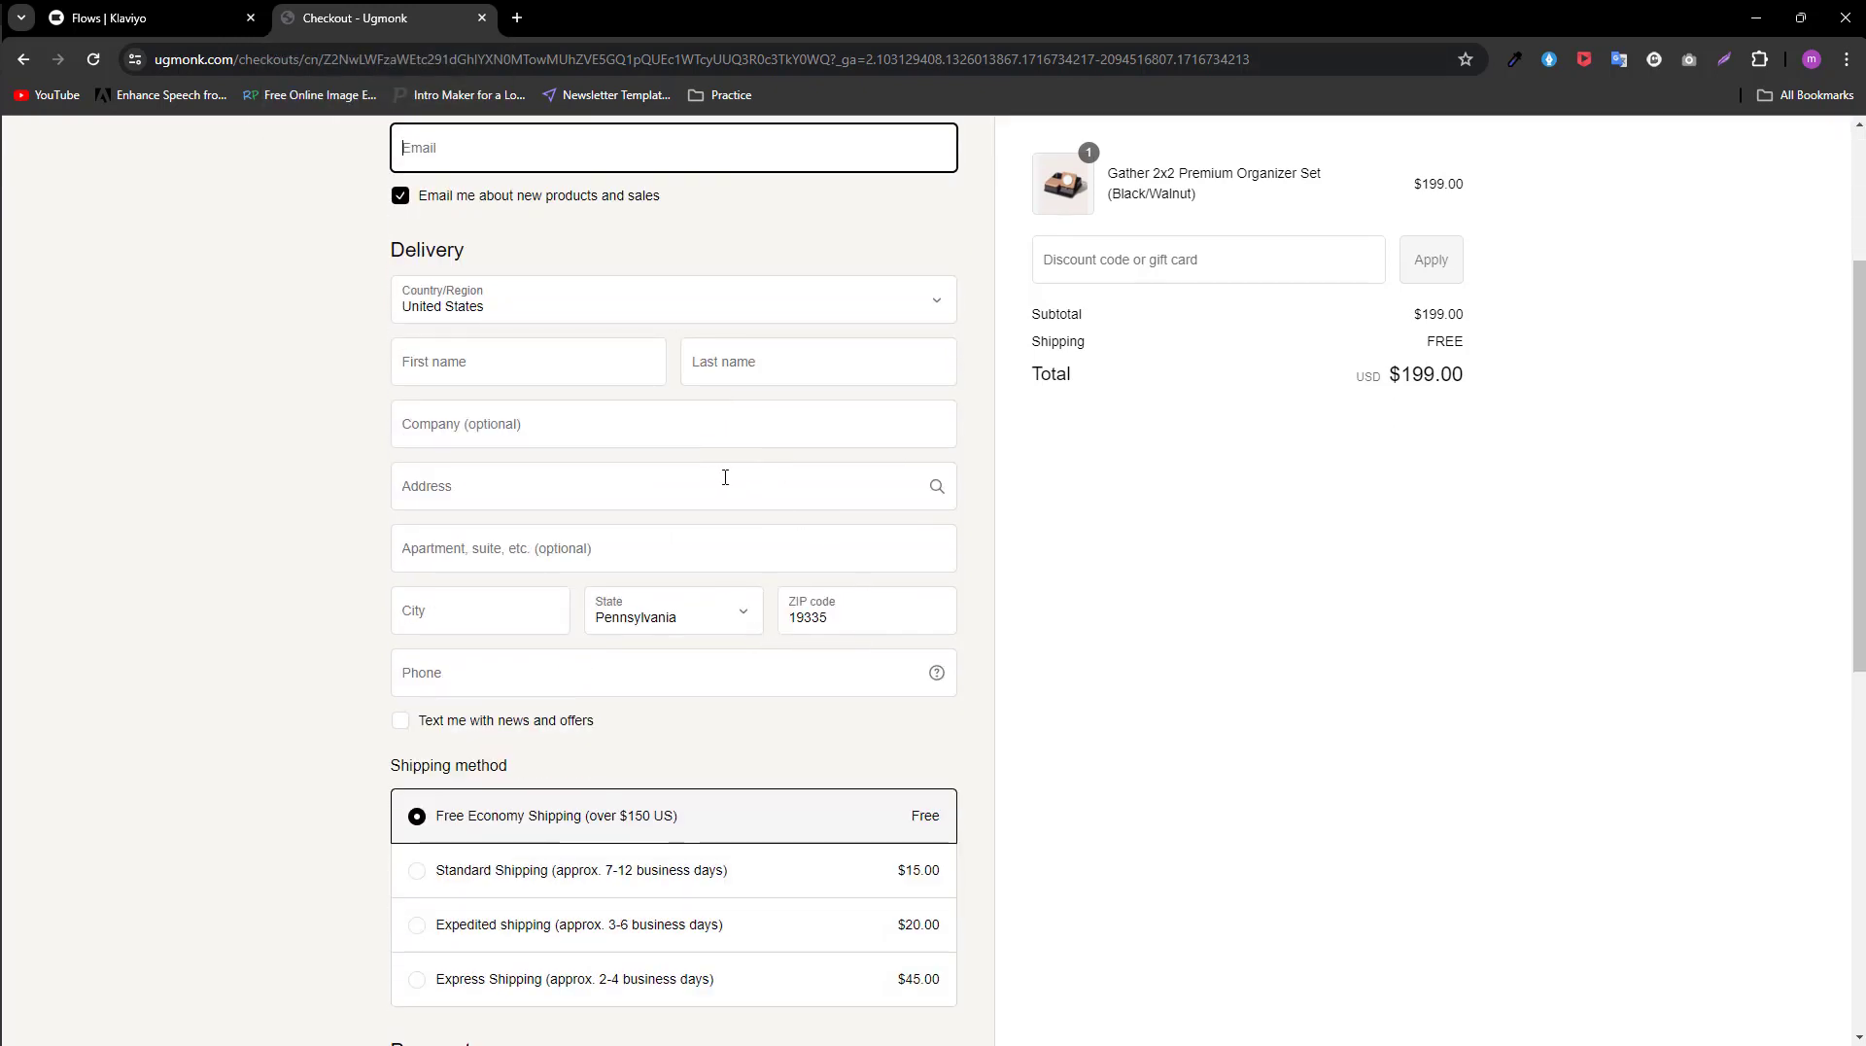
pyautogui.scroll(-1, 811, 835)
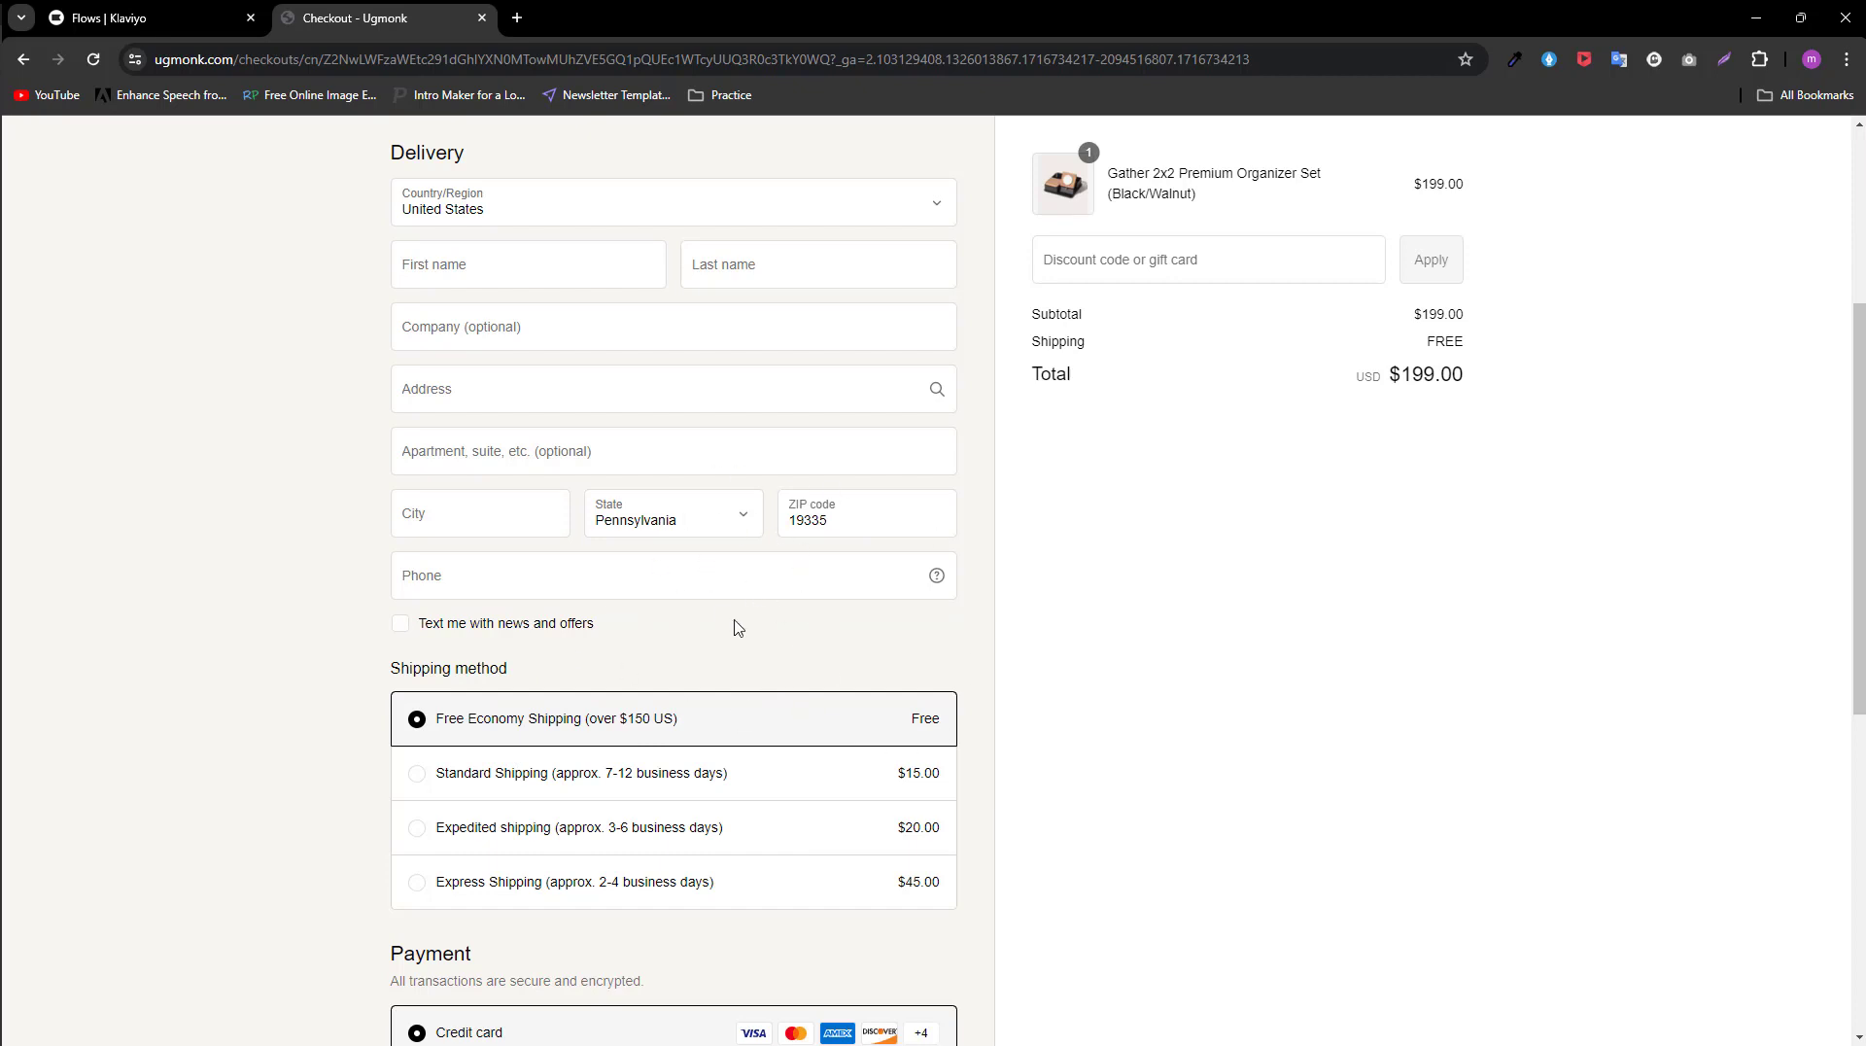
pyautogui.scroll(4, 738, 622)
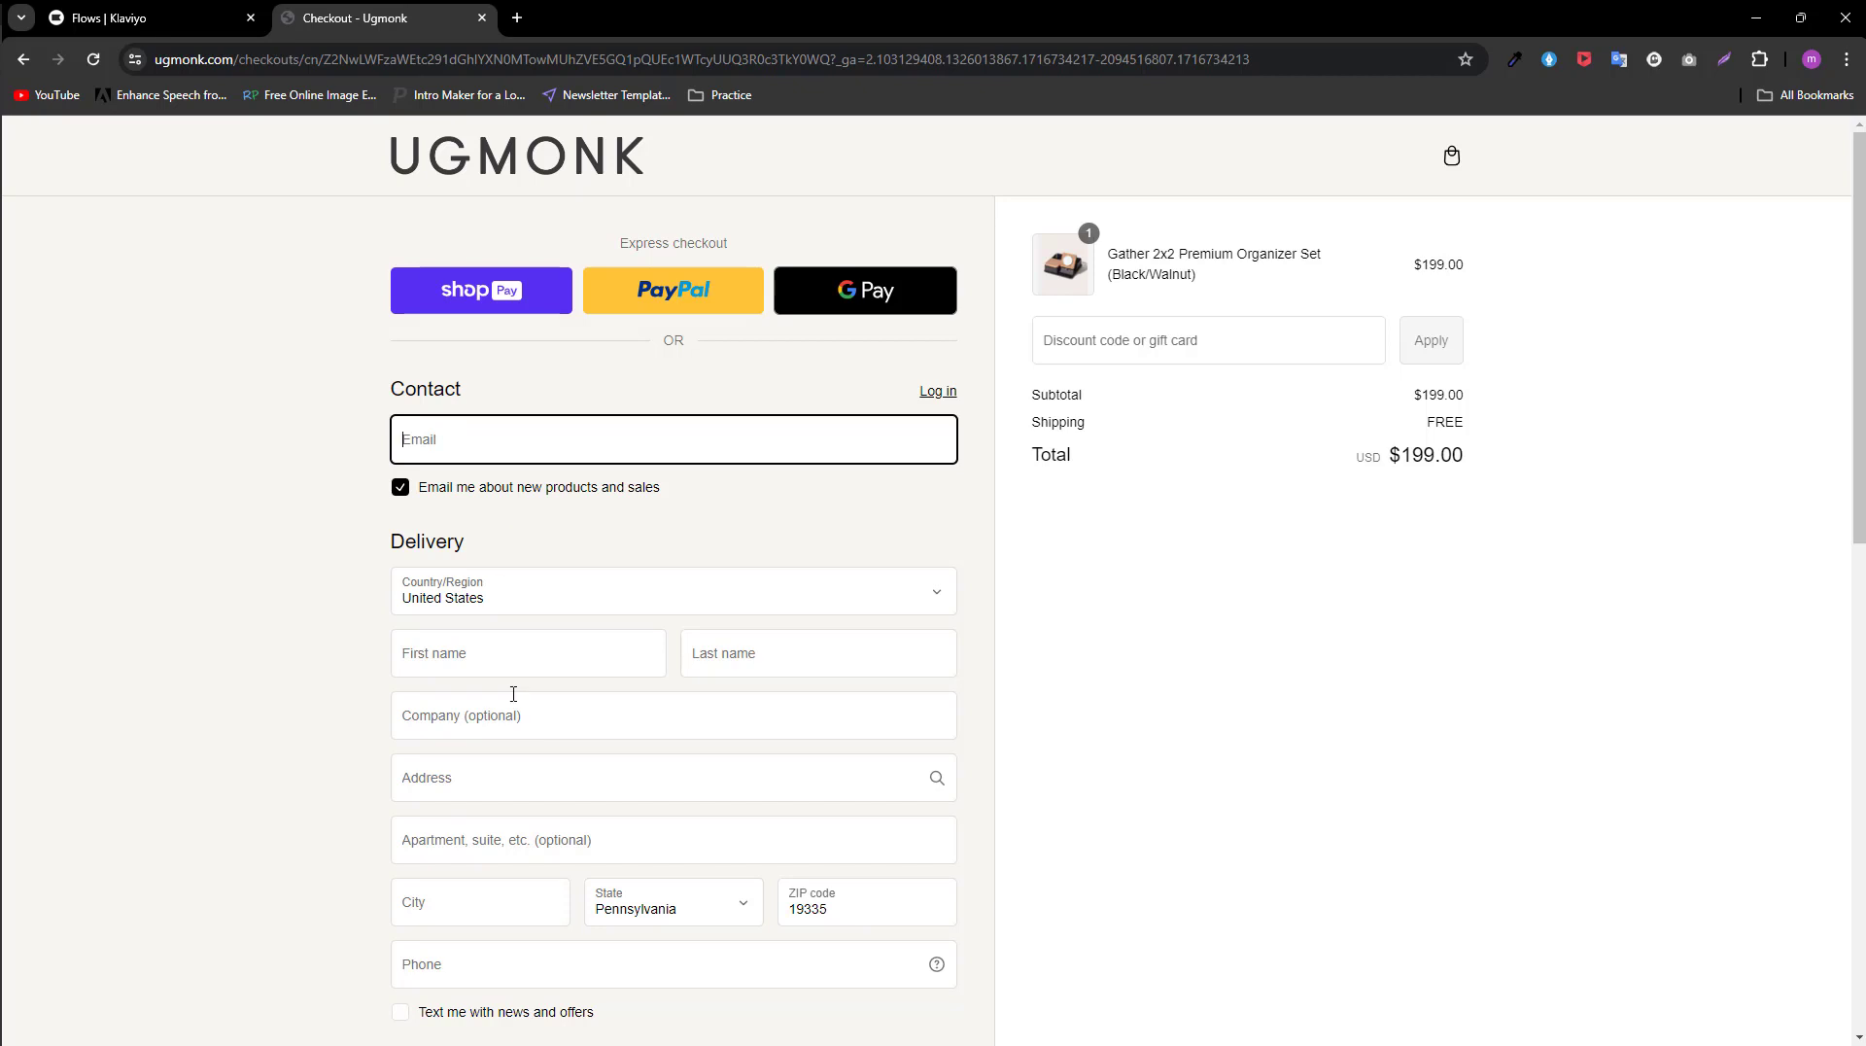
pyautogui.scroll(-5, 842, 658)
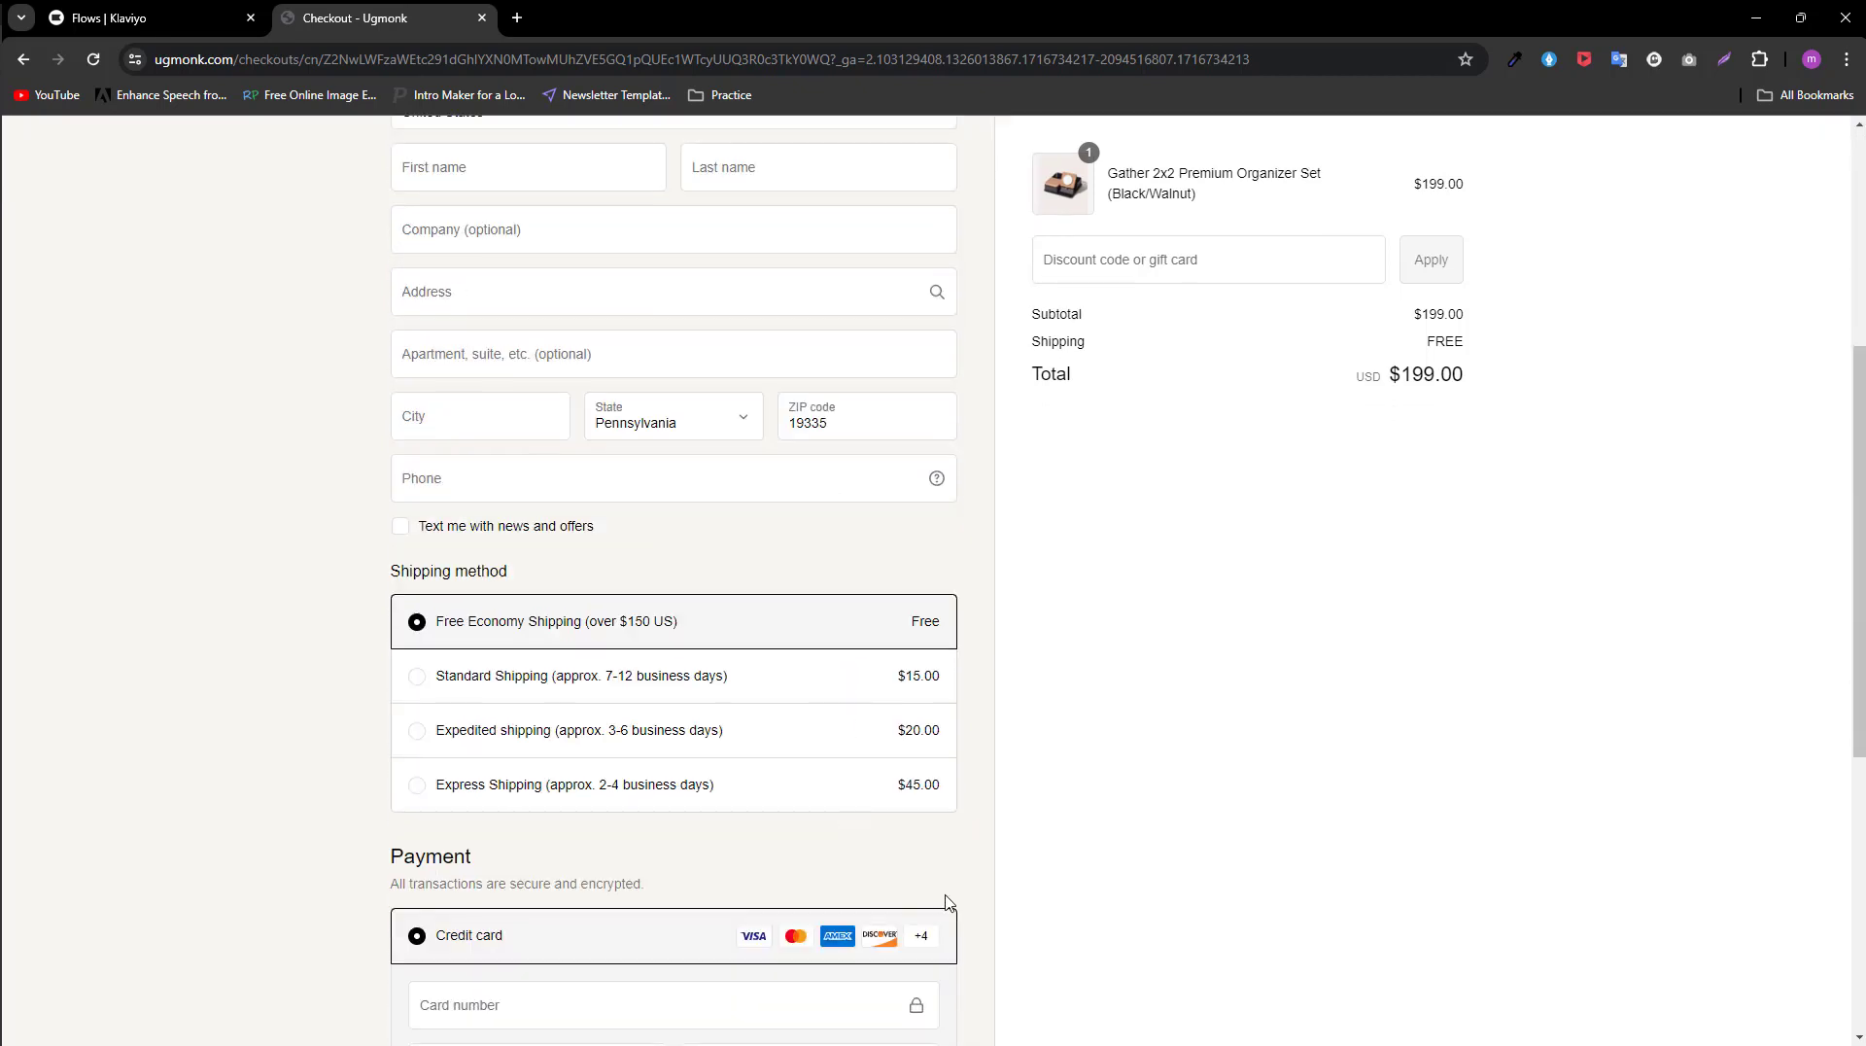
pyautogui.scroll(-1, 948, 900)
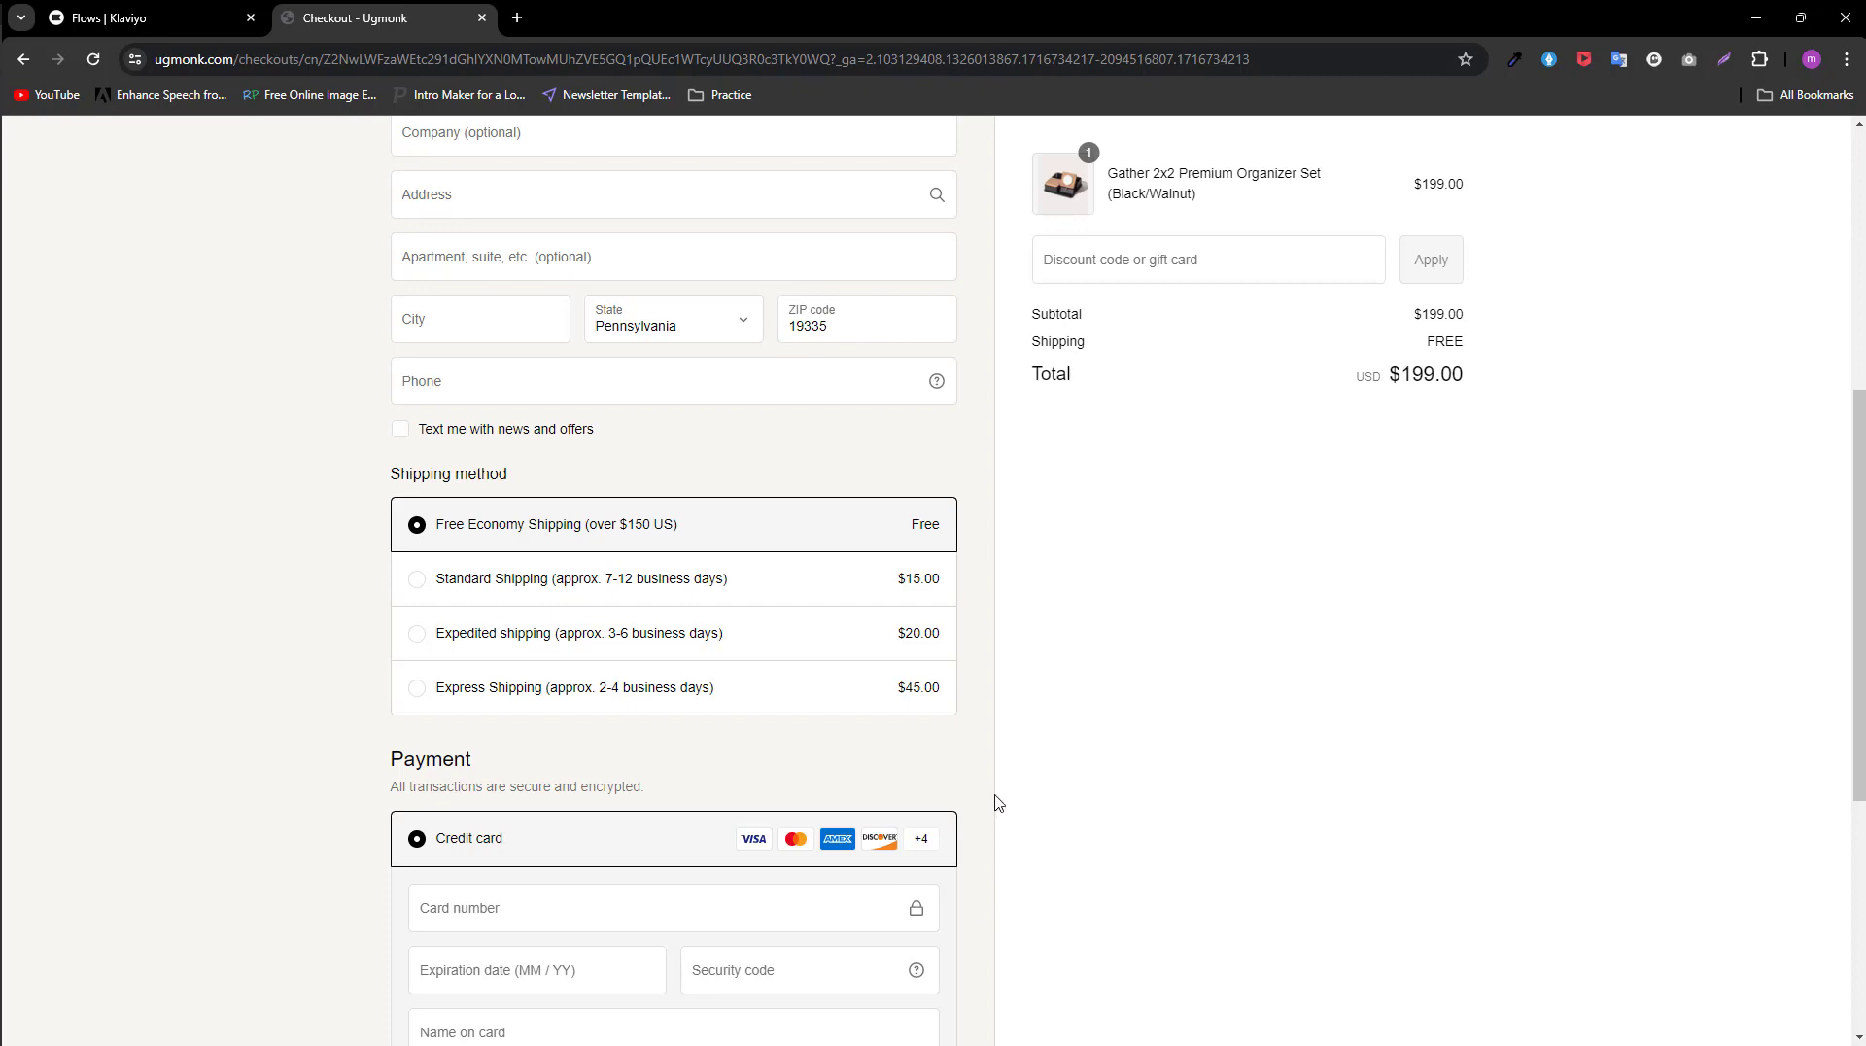
pyautogui.scroll(6, 962, 670)
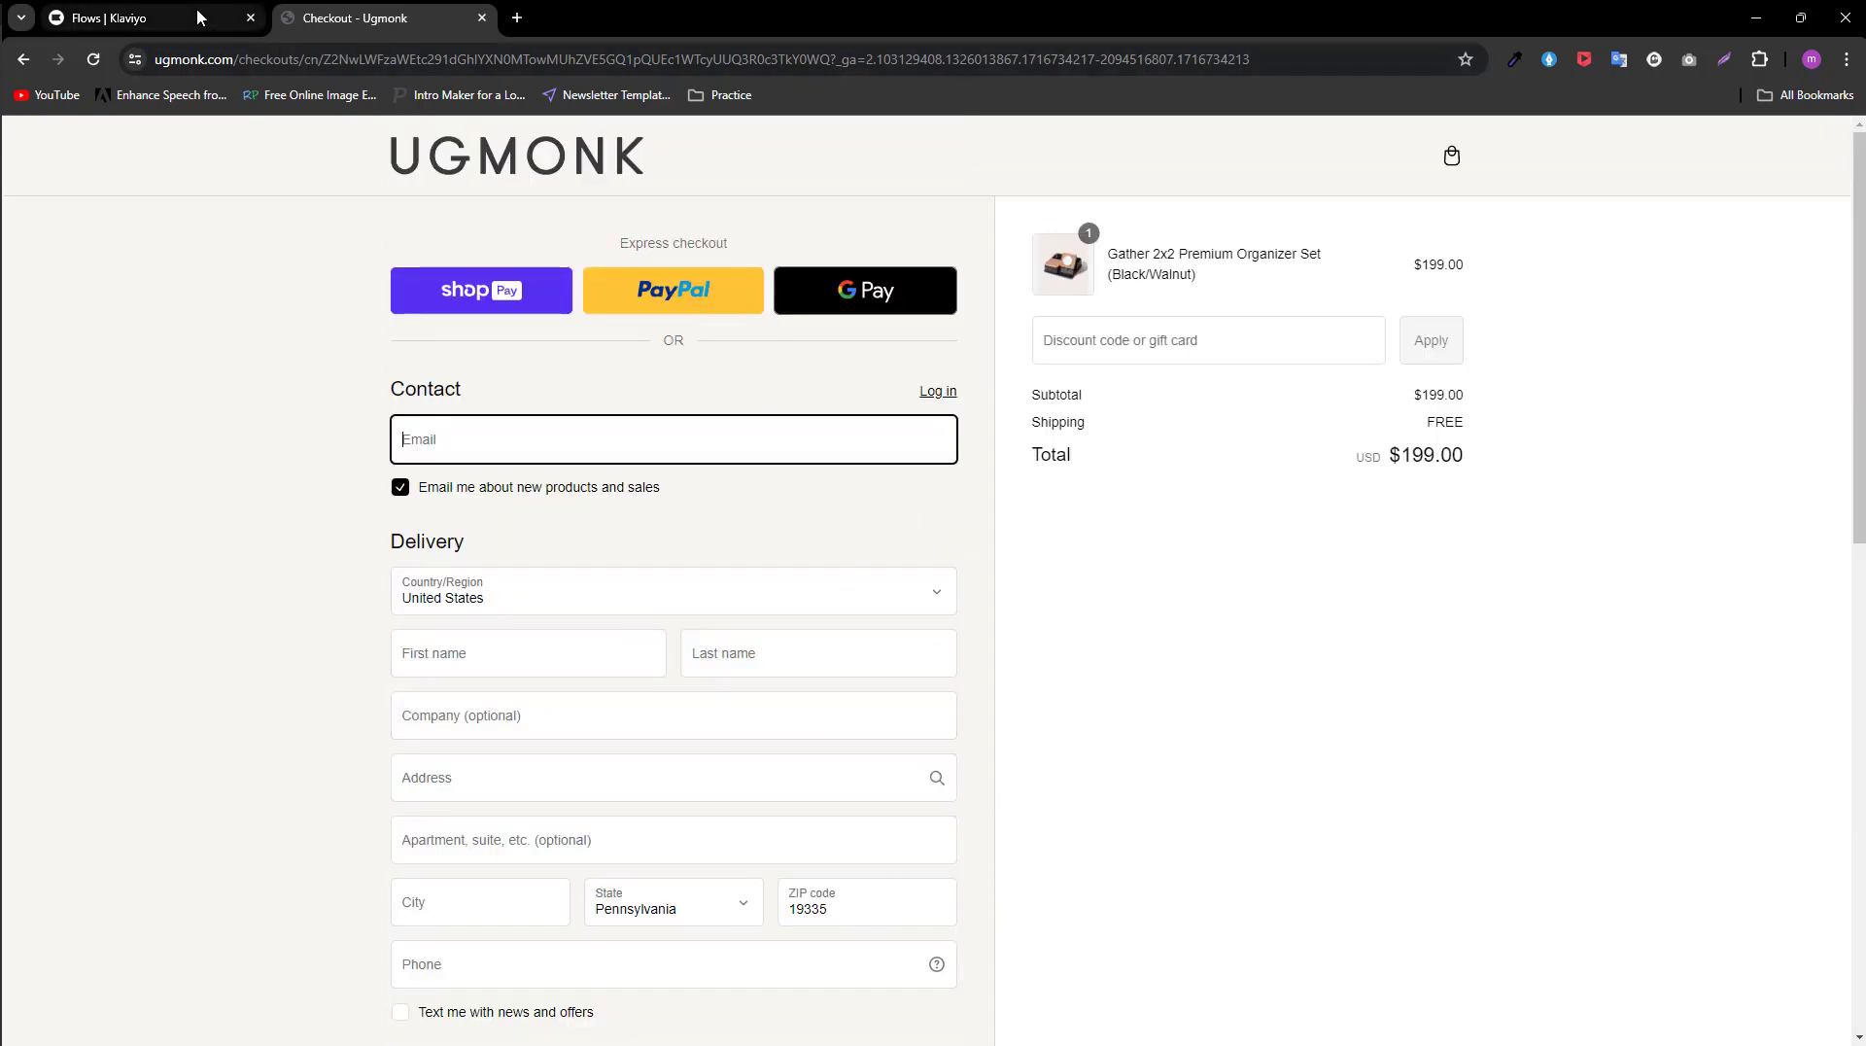
# Step: Switch back to Klaviyo and create a flow from the recommended Abandoned Cart flow
pyautogui.click(163, 10)
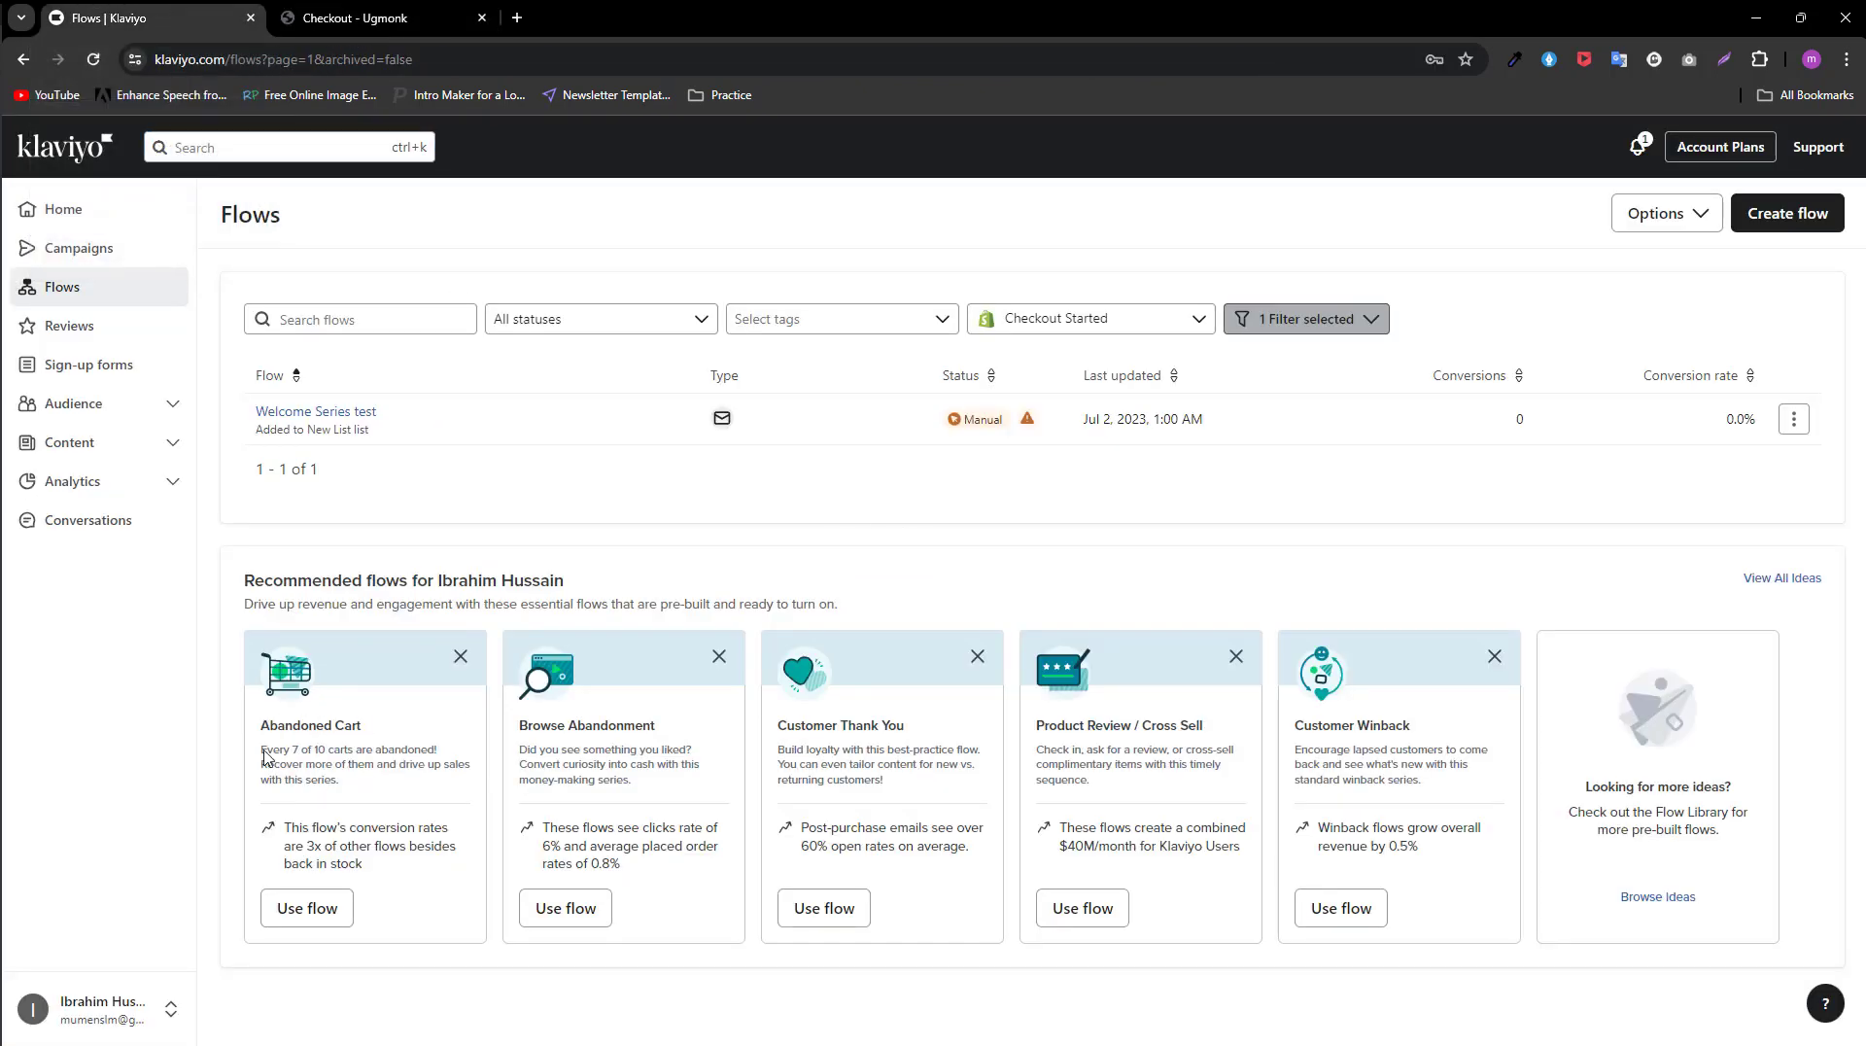
pyautogui.click(297, 910)
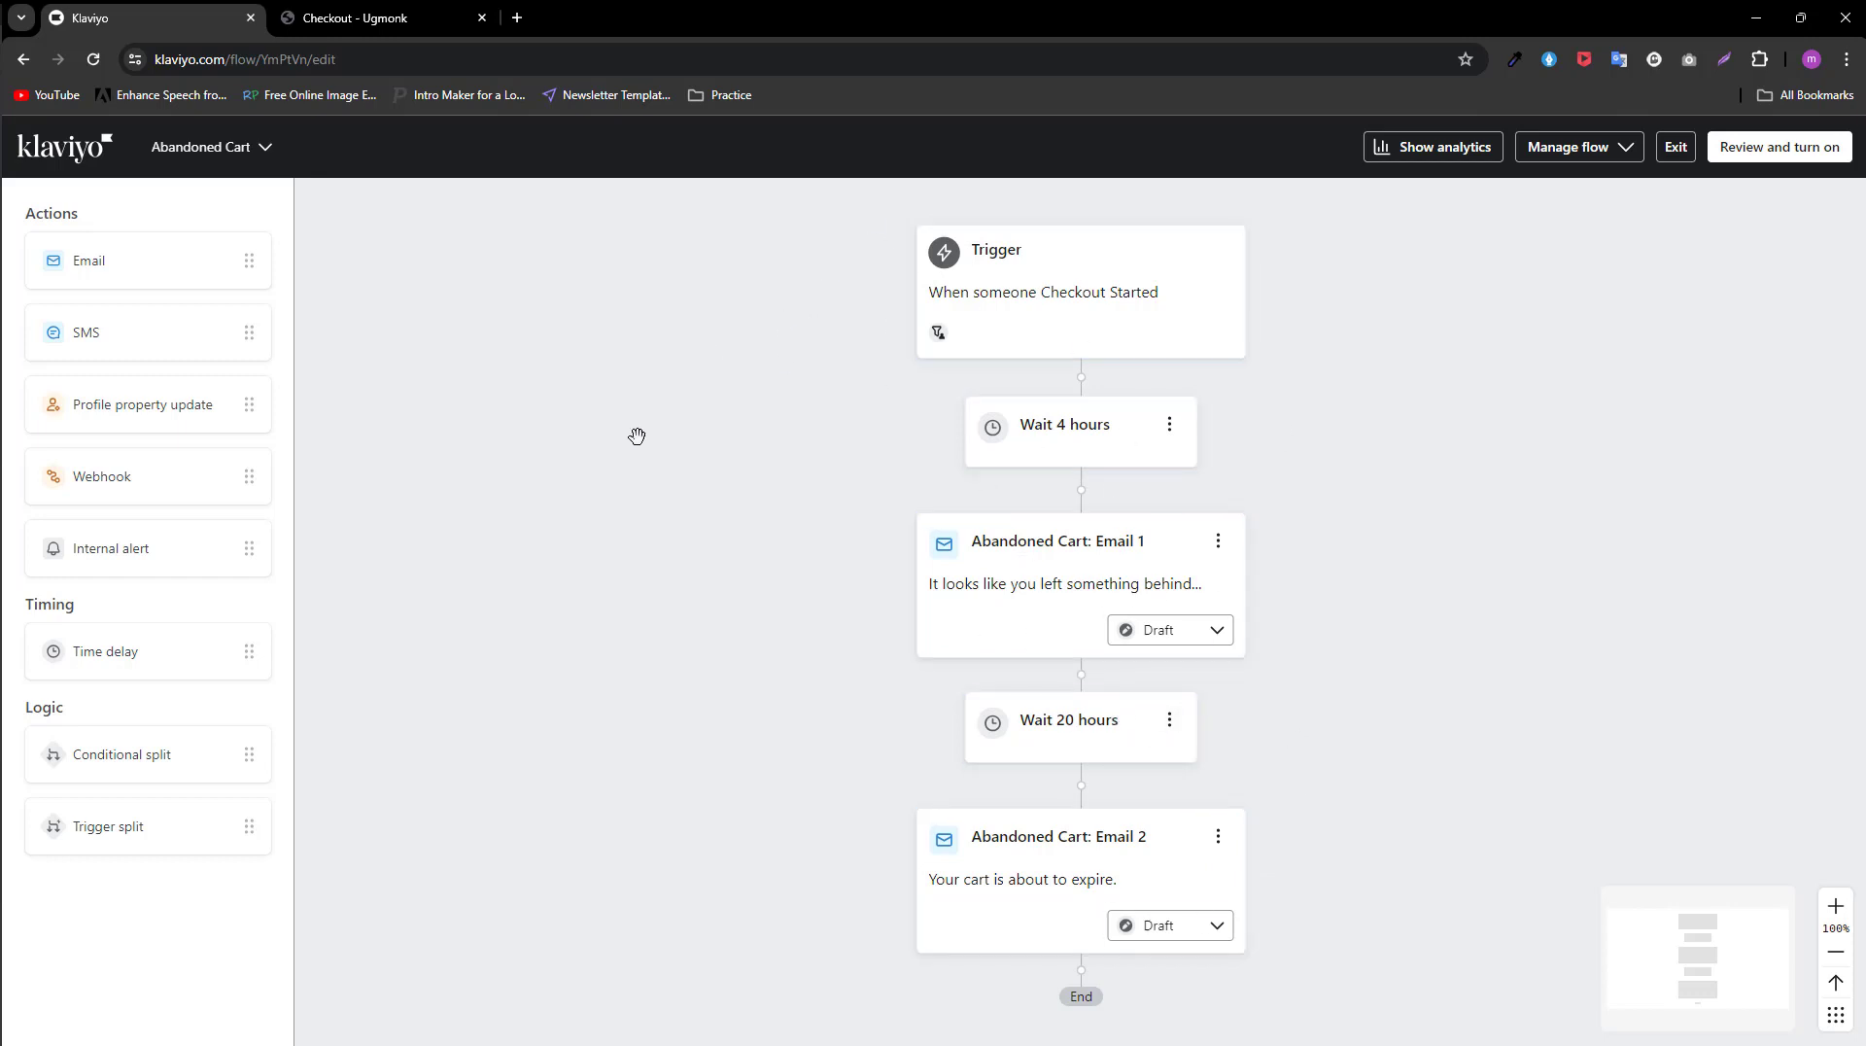
# Step: Revisit the Ugmonk checkout page, then return to Klaviyo and look over the Abandoned Cart flow's sequence
pyautogui.click(399, 19)
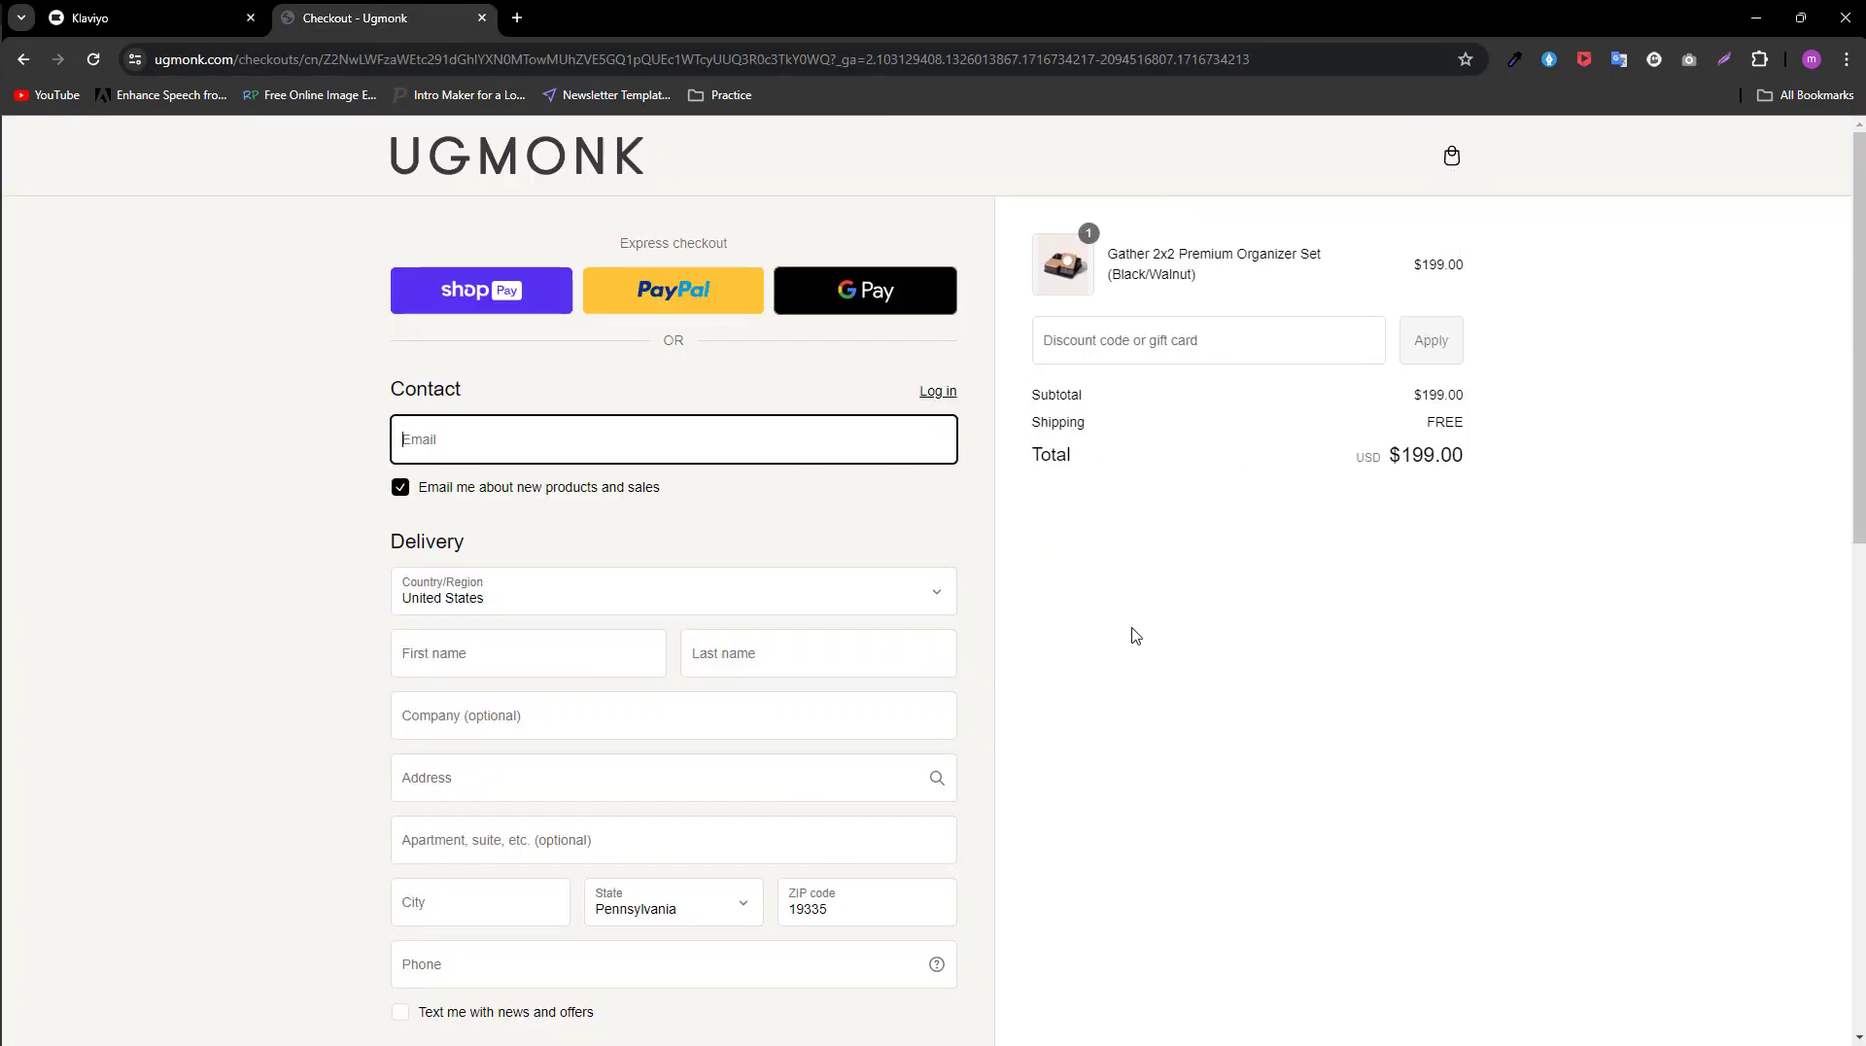
pyautogui.click(194, 12)
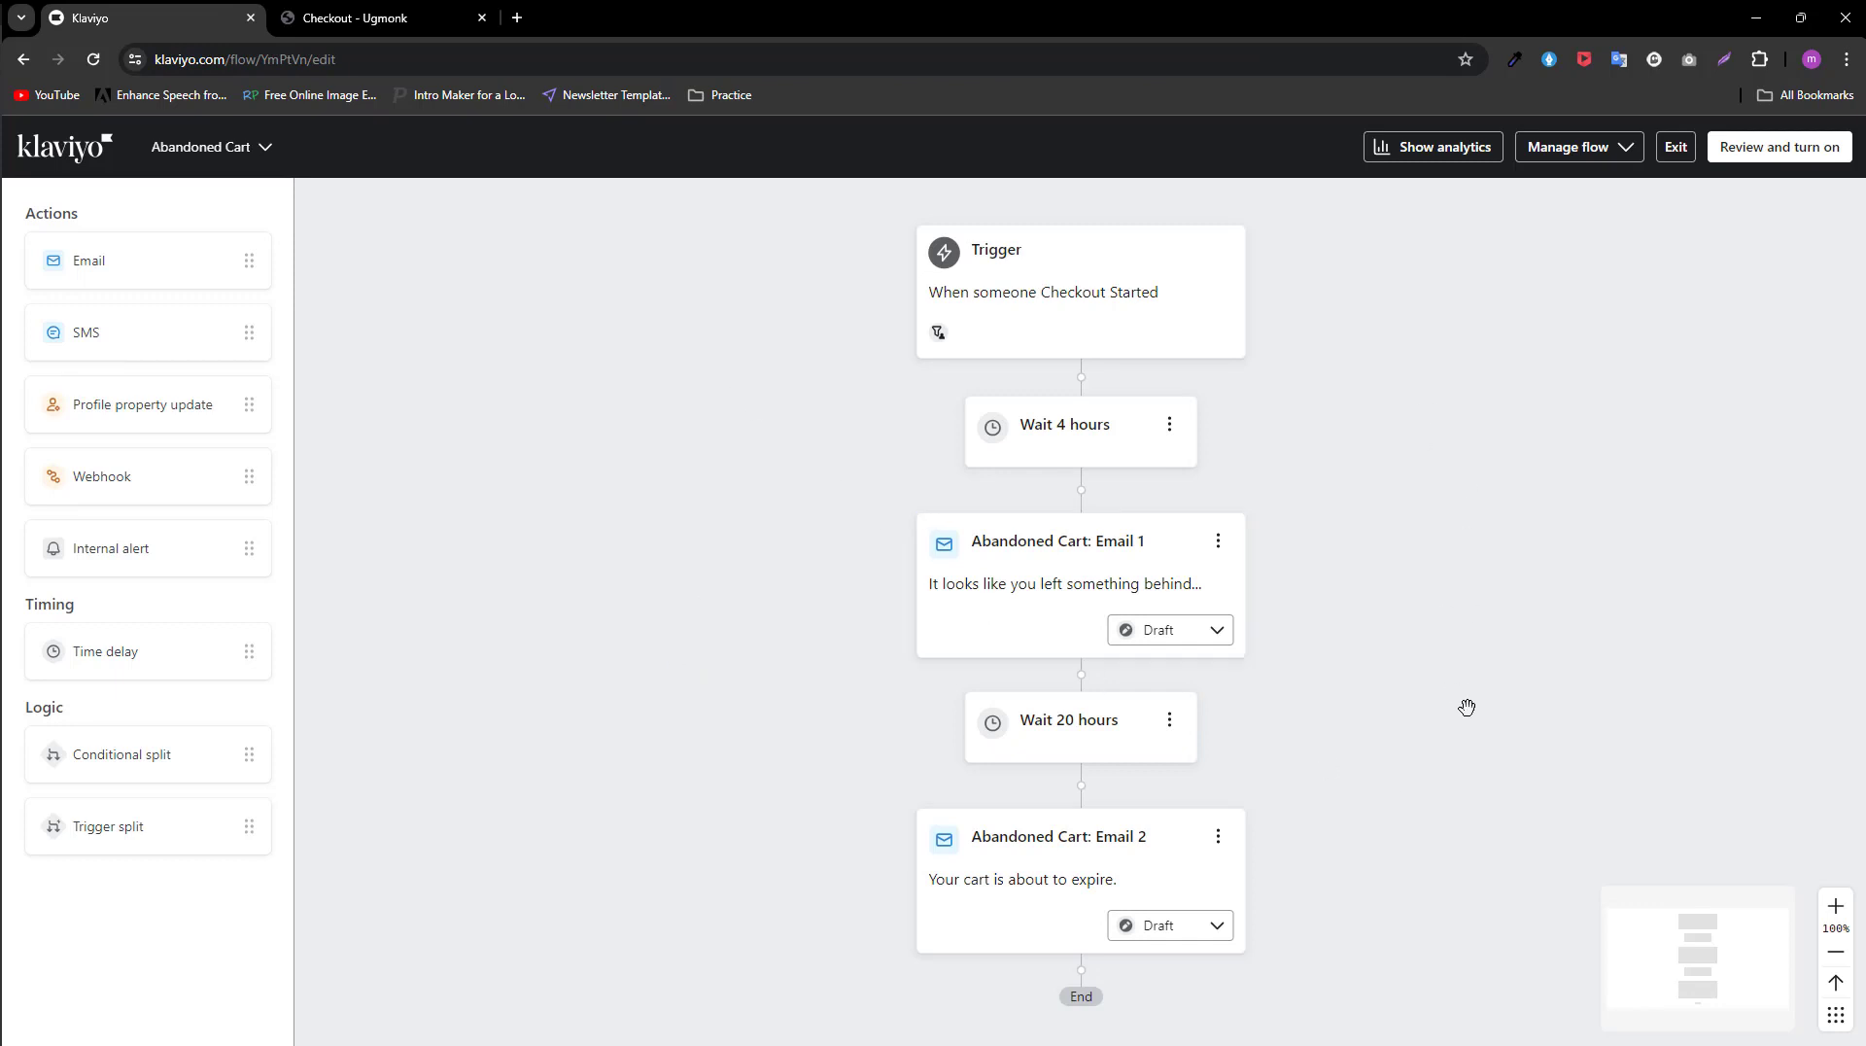
pyautogui.scroll(1, 1397, 591)
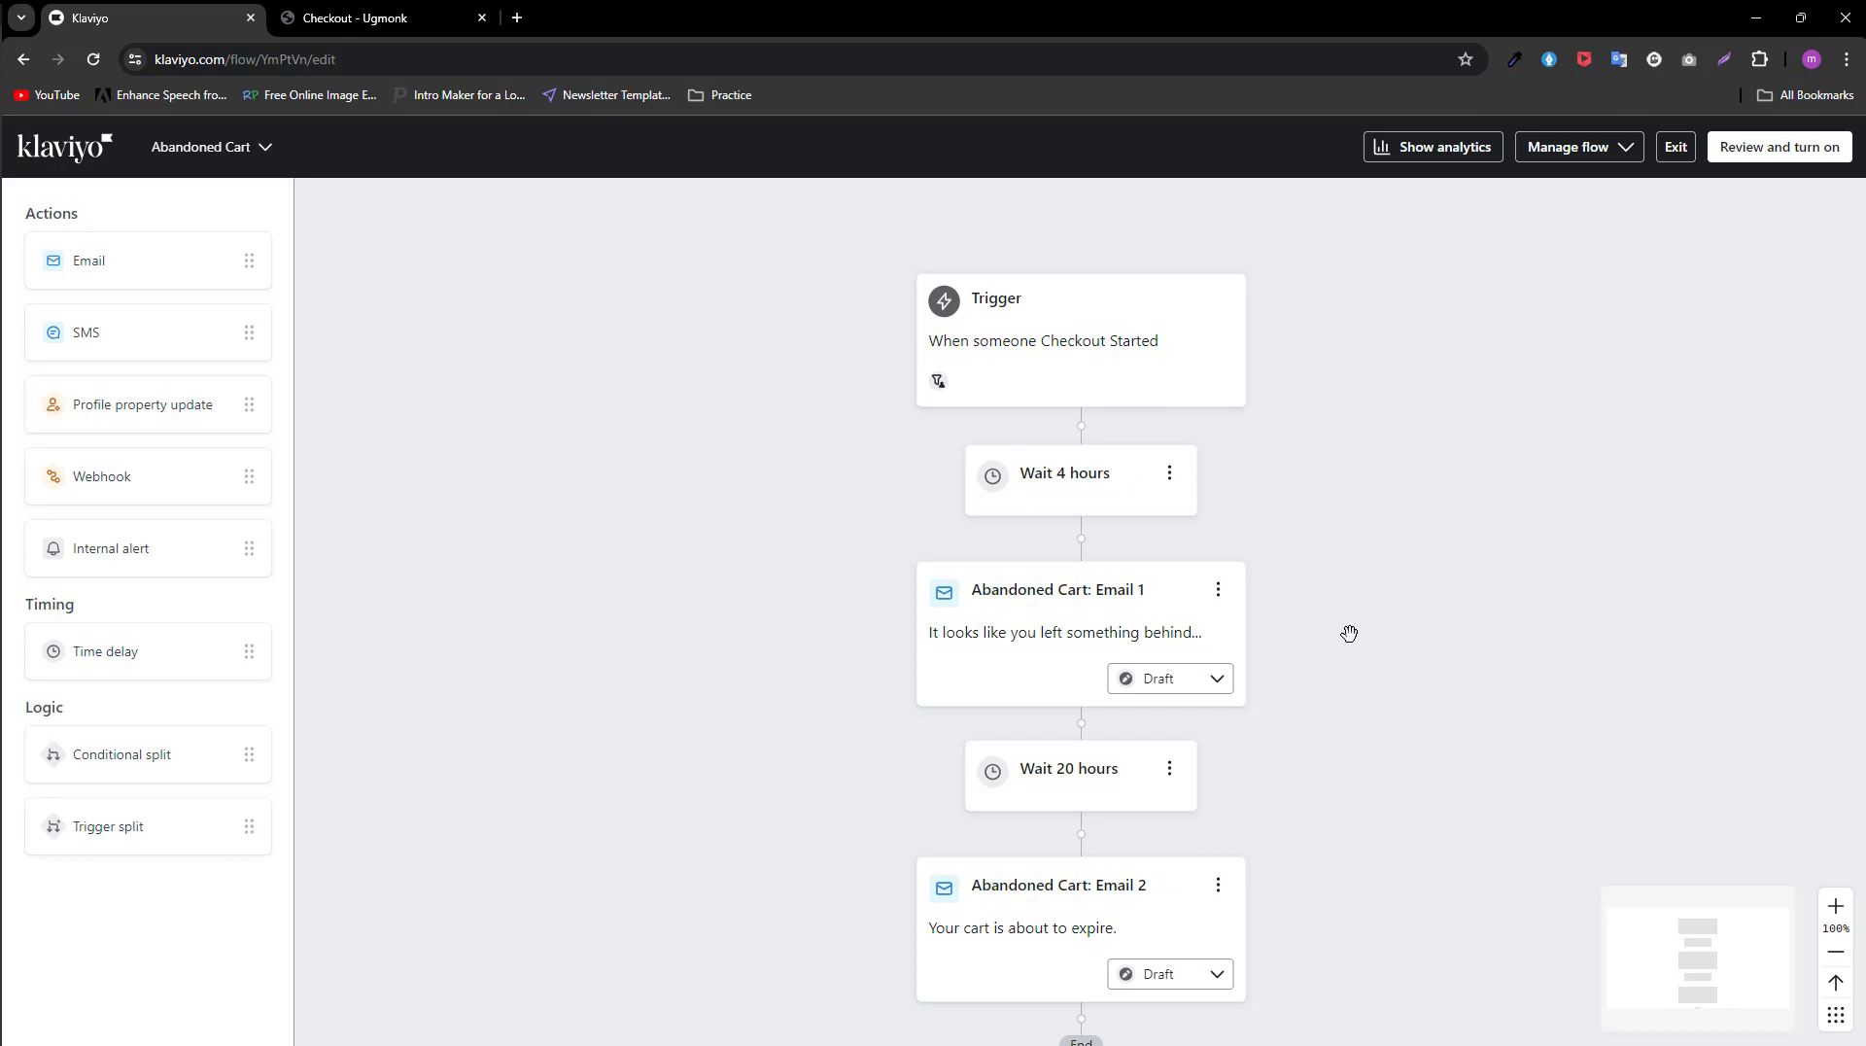
pyautogui.scroll(-1, 1332, 633)
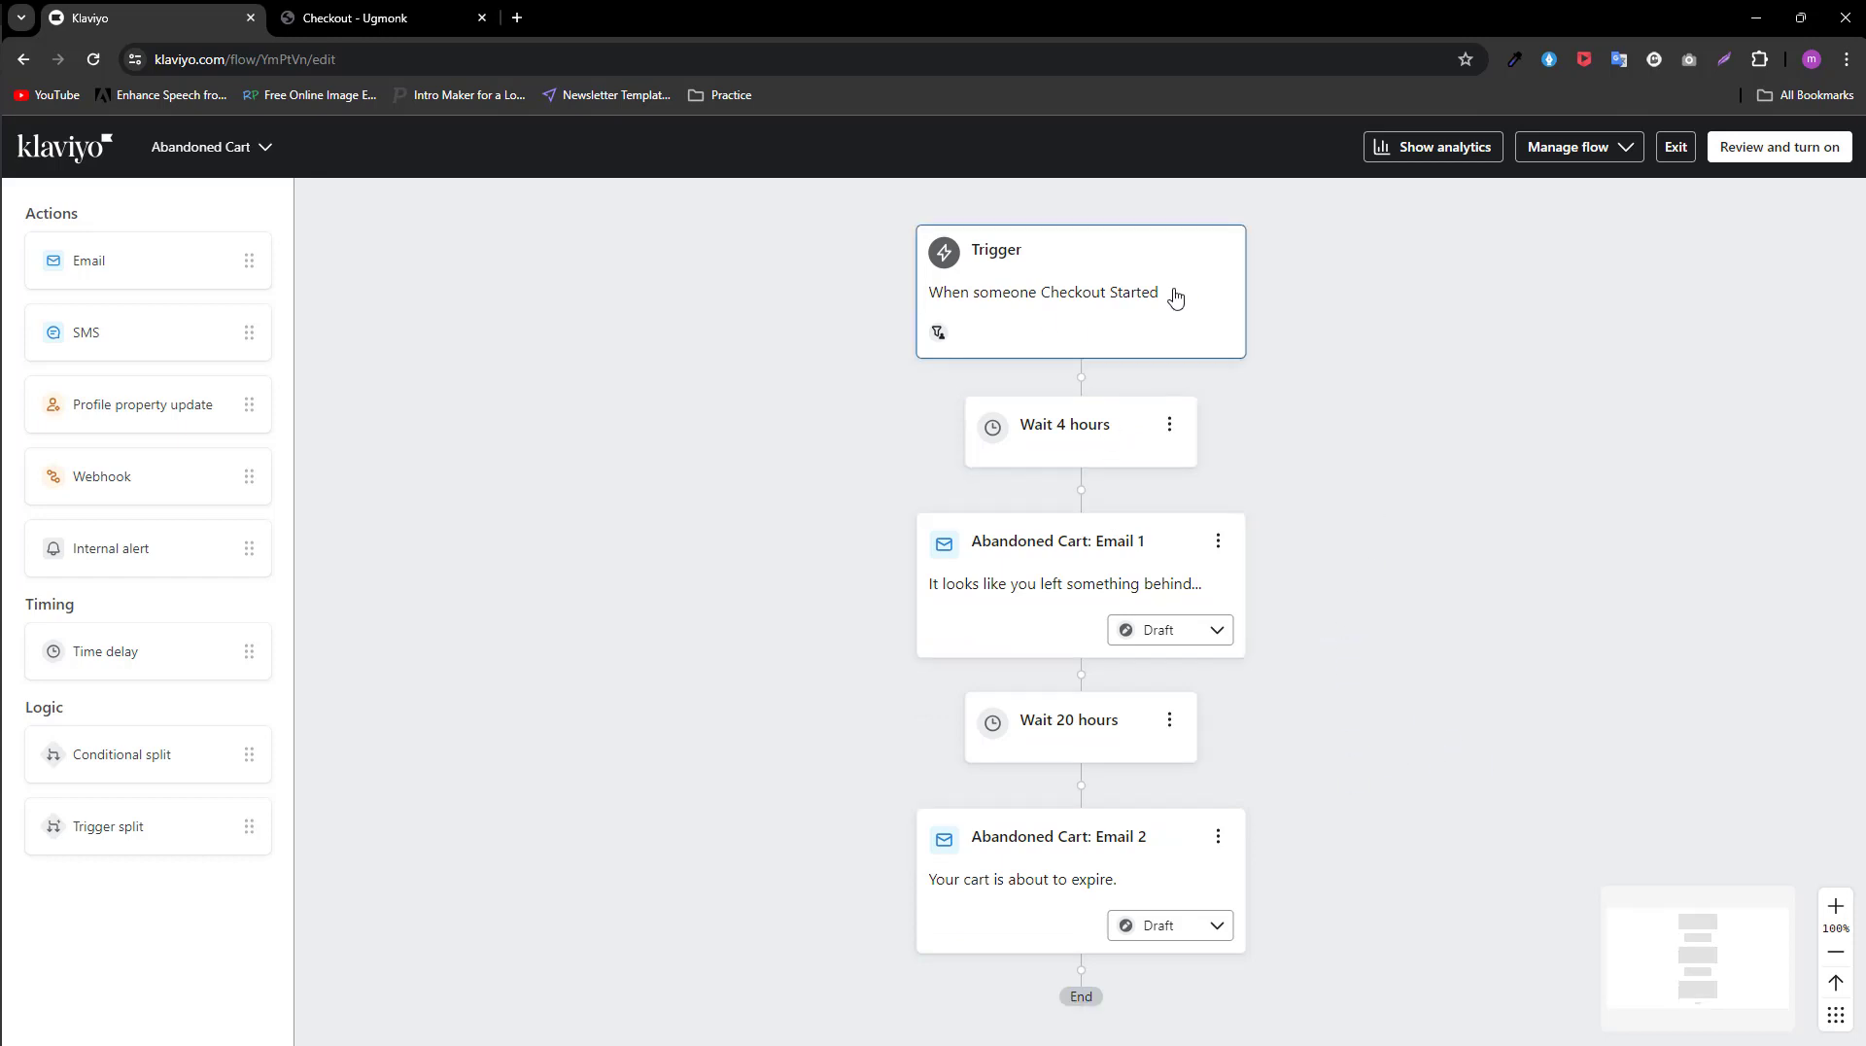
# Step: Open the settings of the flow's Checkout Started trigger and examine its metric
pyautogui.click(1000, 271)
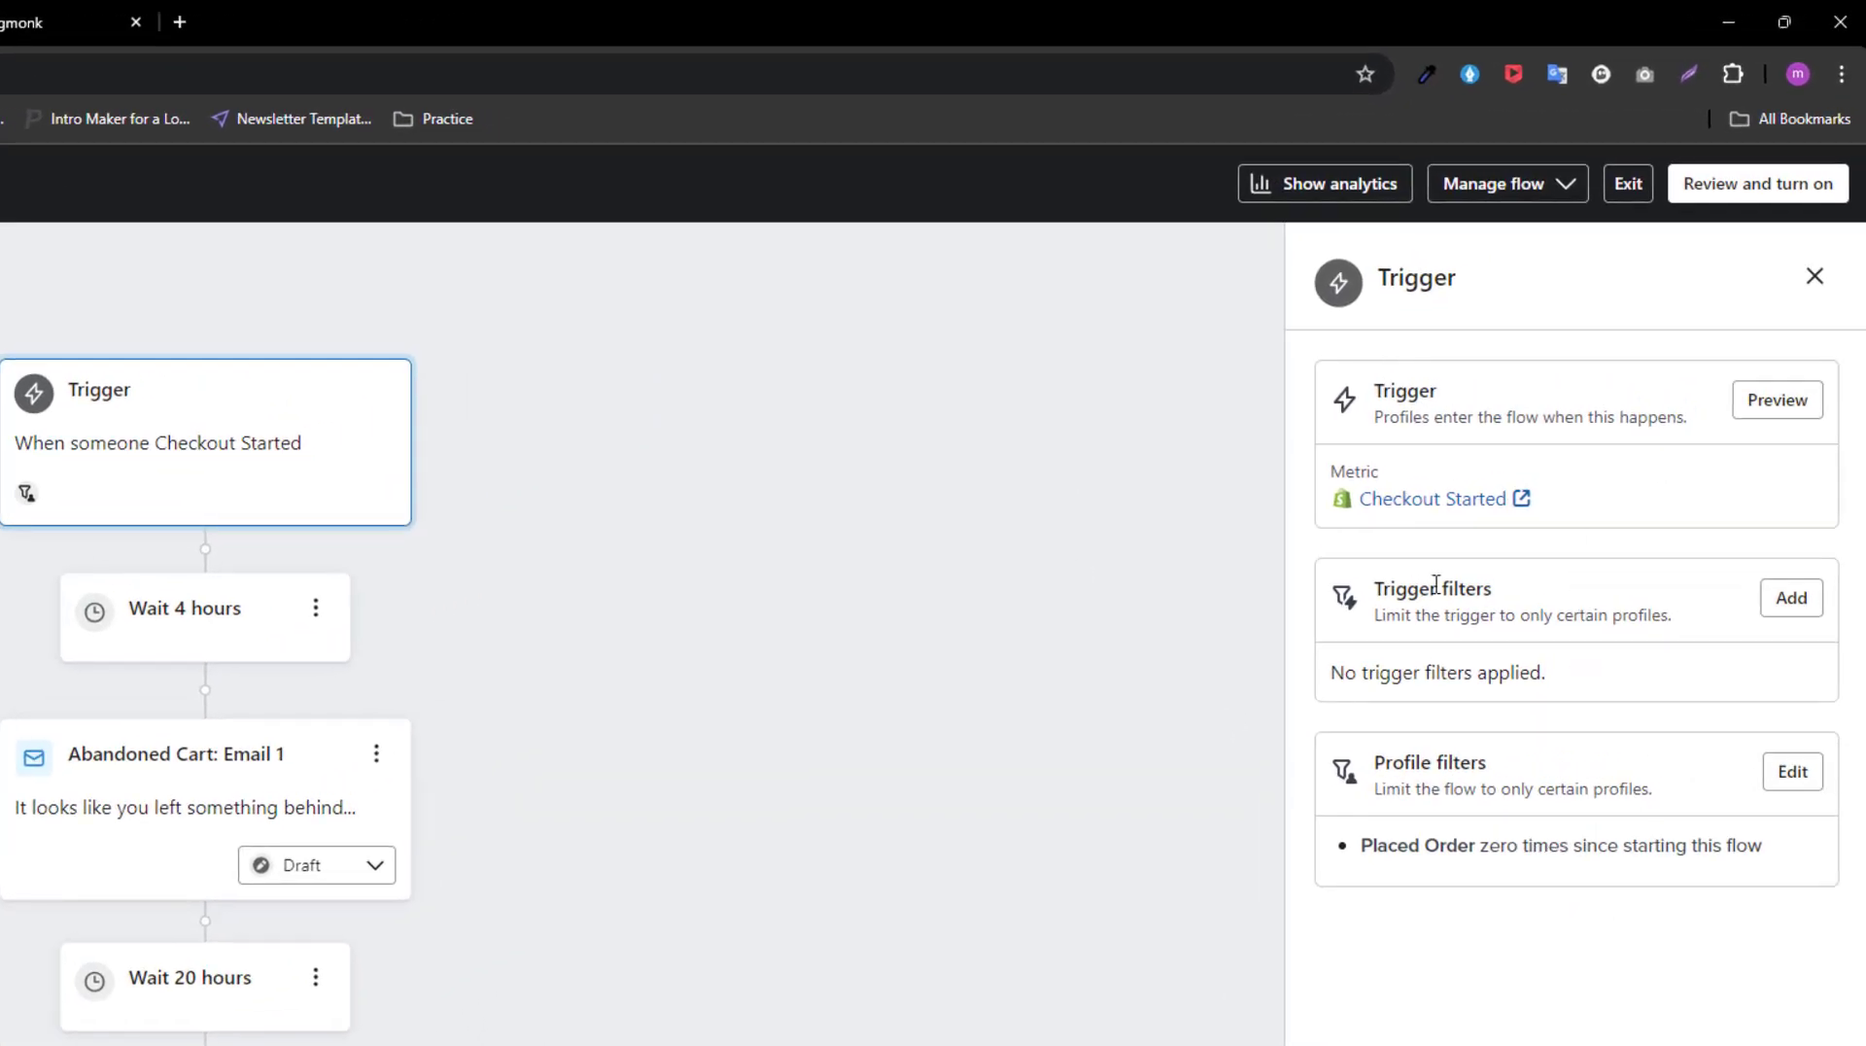
pyautogui.doubleClick(1356, 473)
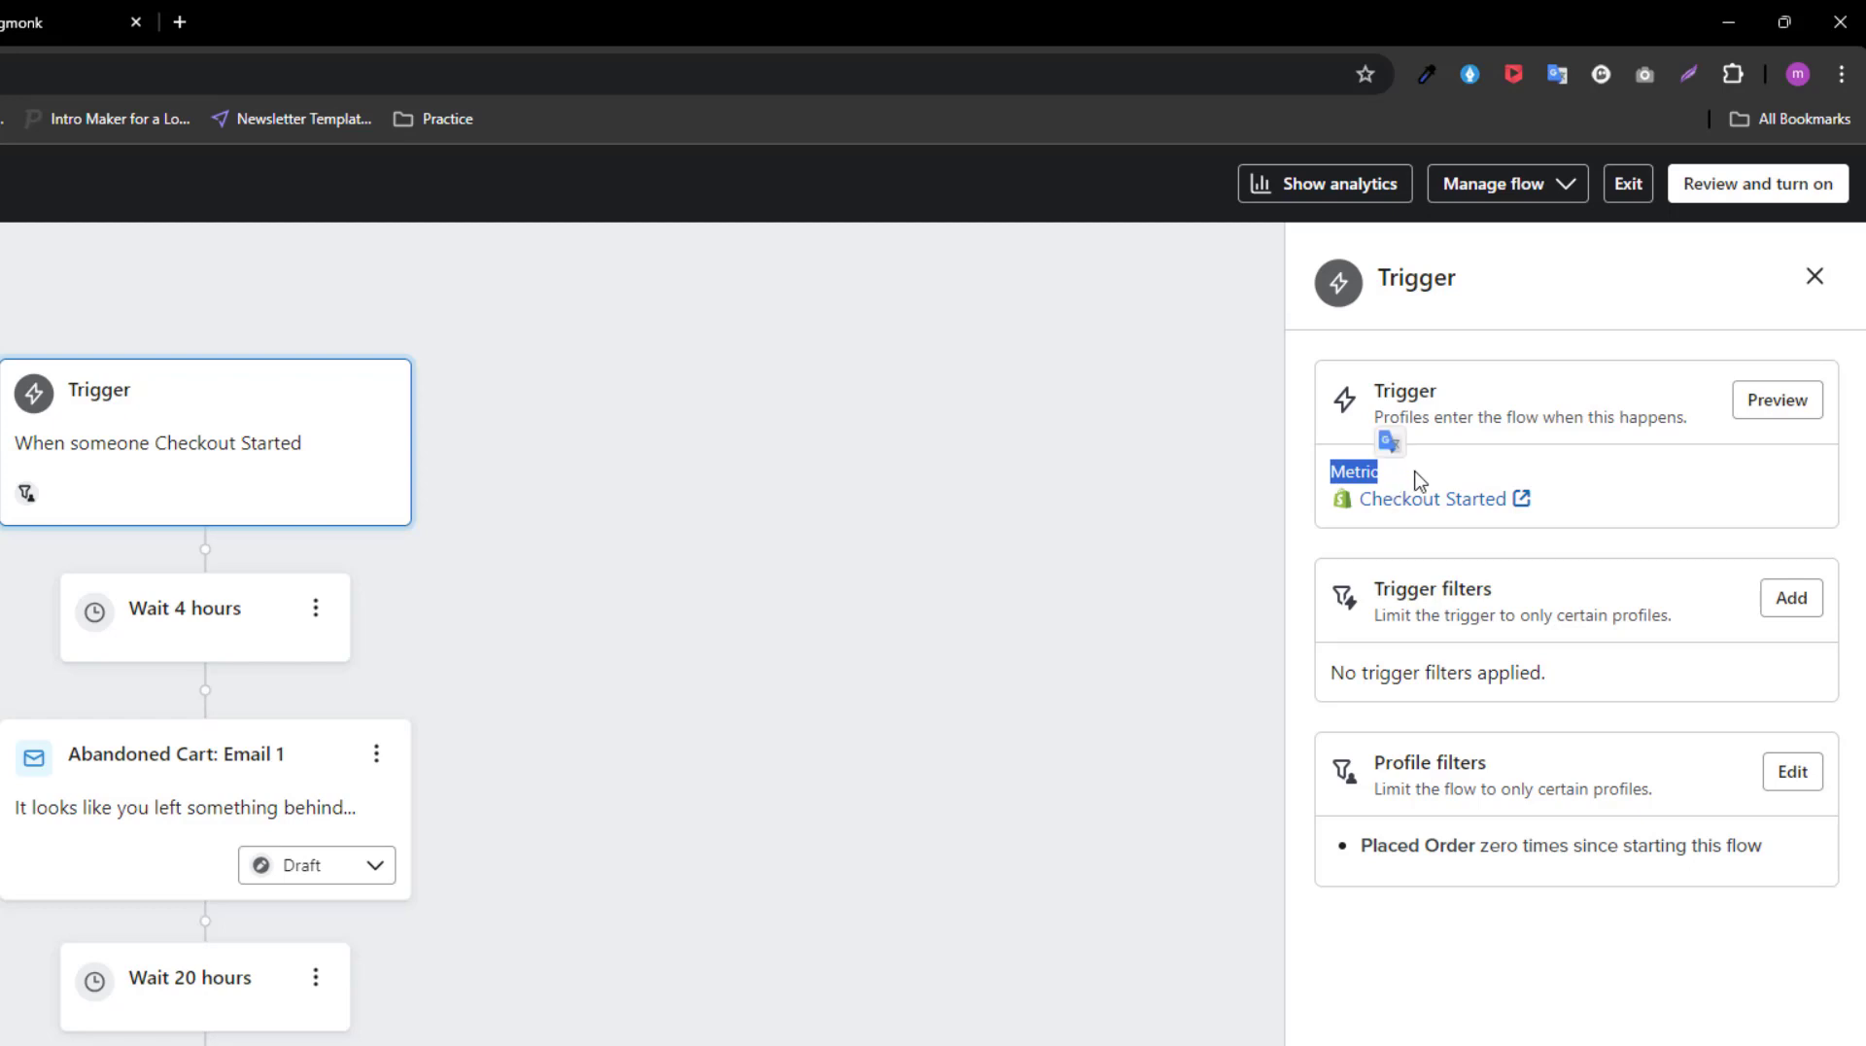
pyautogui.click(1464, 452)
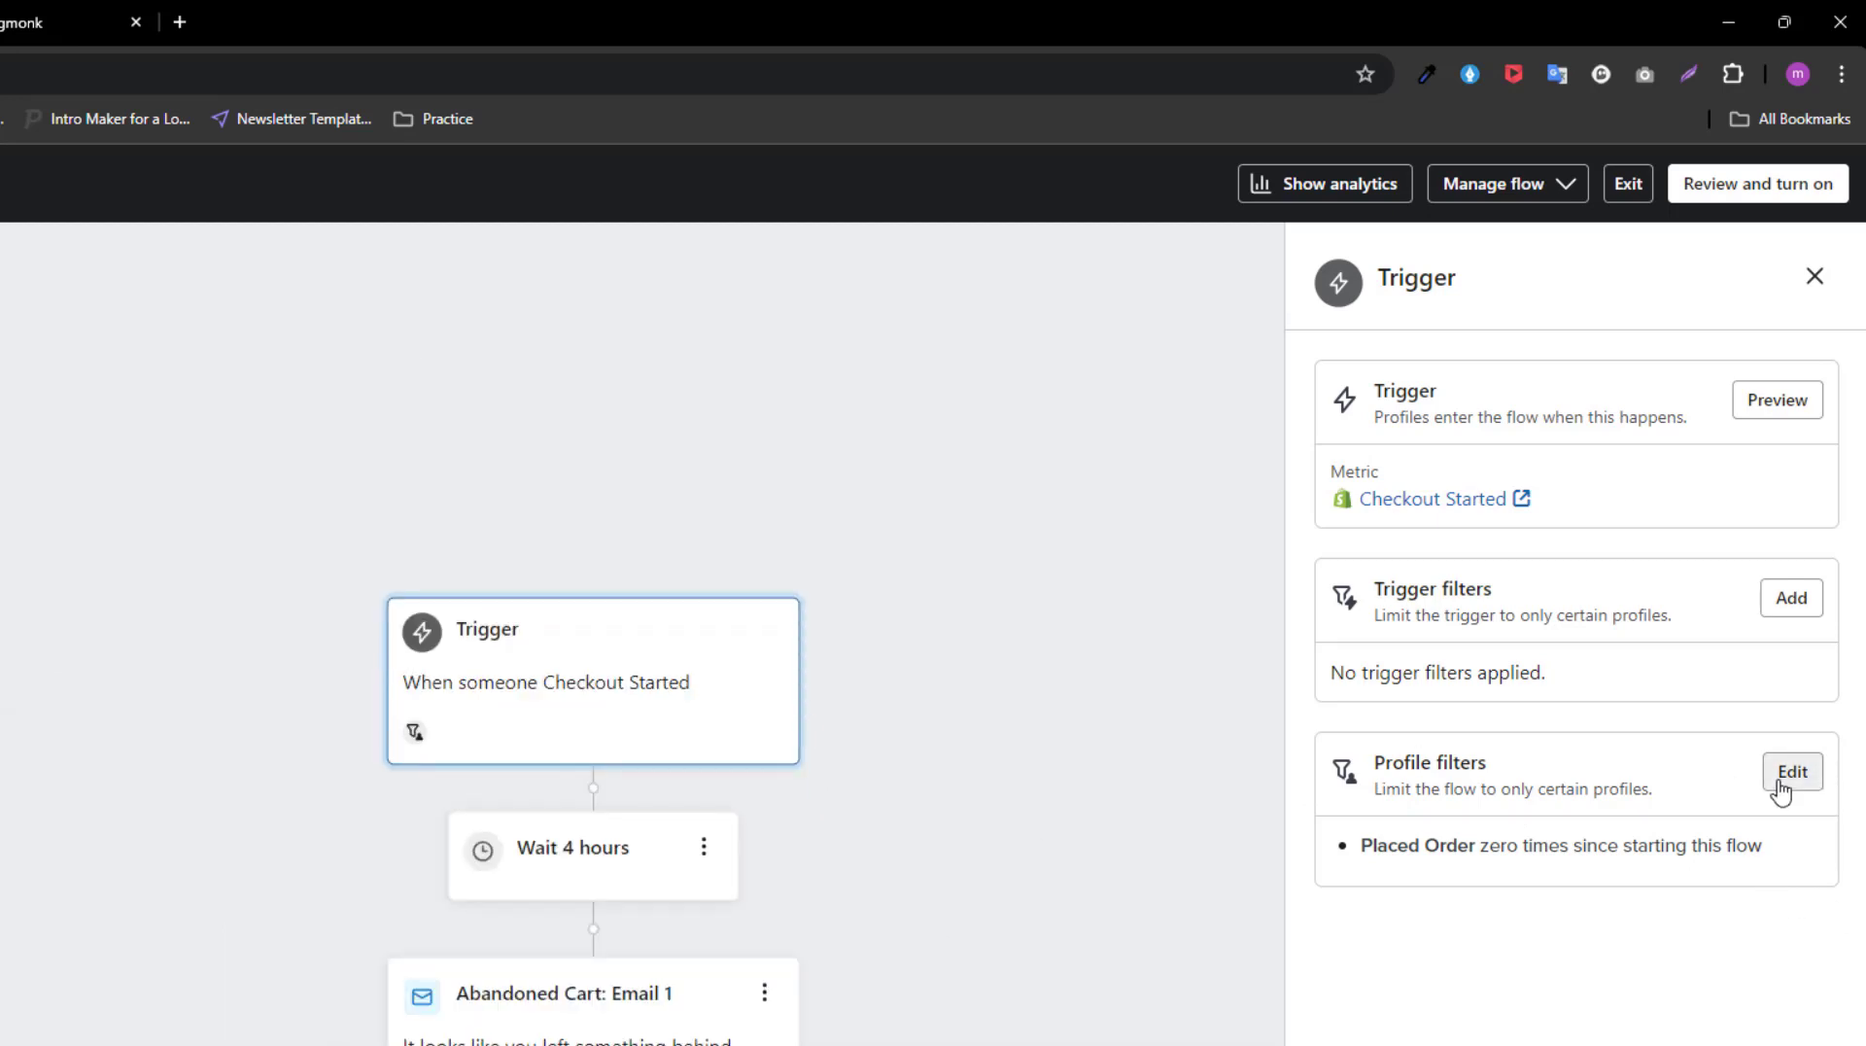
# Step: Set the trigger's profile filter to What someone has done (or not done), Placed Order, zero times, since starting this flow, and close the trigger settings
pyautogui.click(1791, 772)
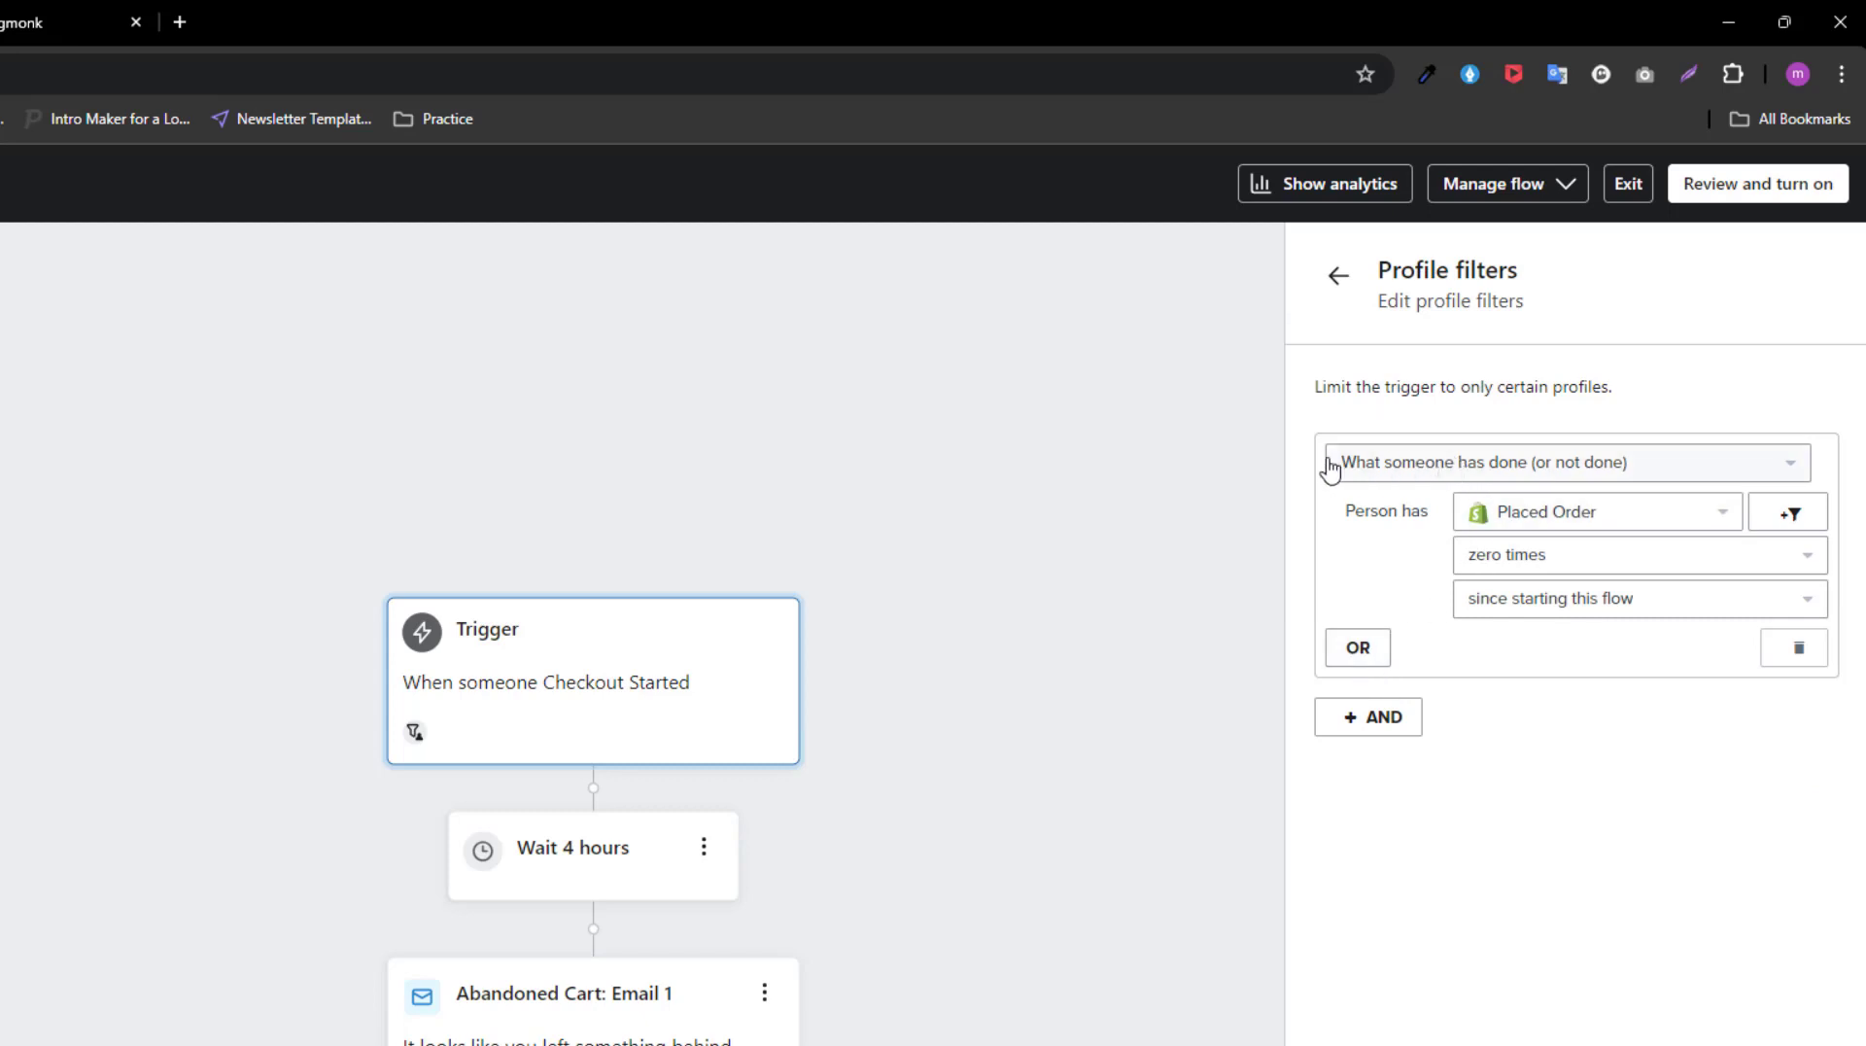
pyautogui.click(1595, 467)
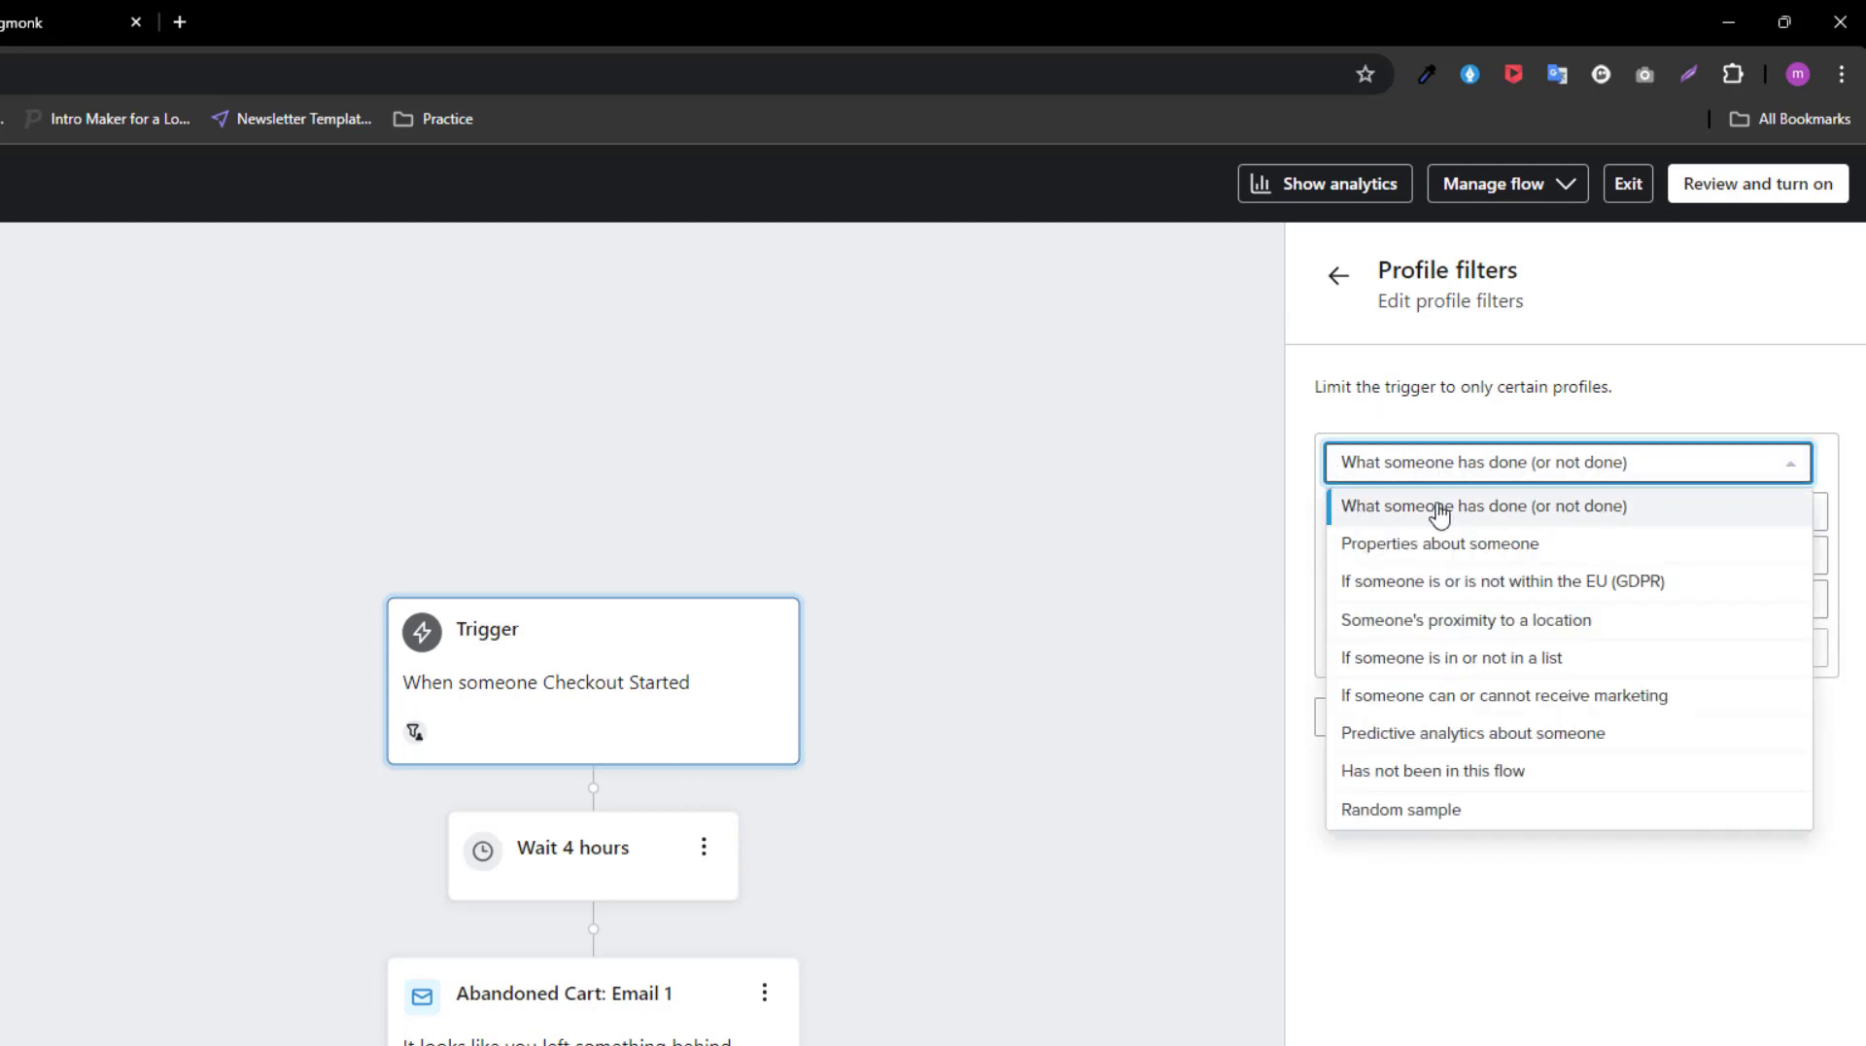
pyautogui.click(1467, 517)
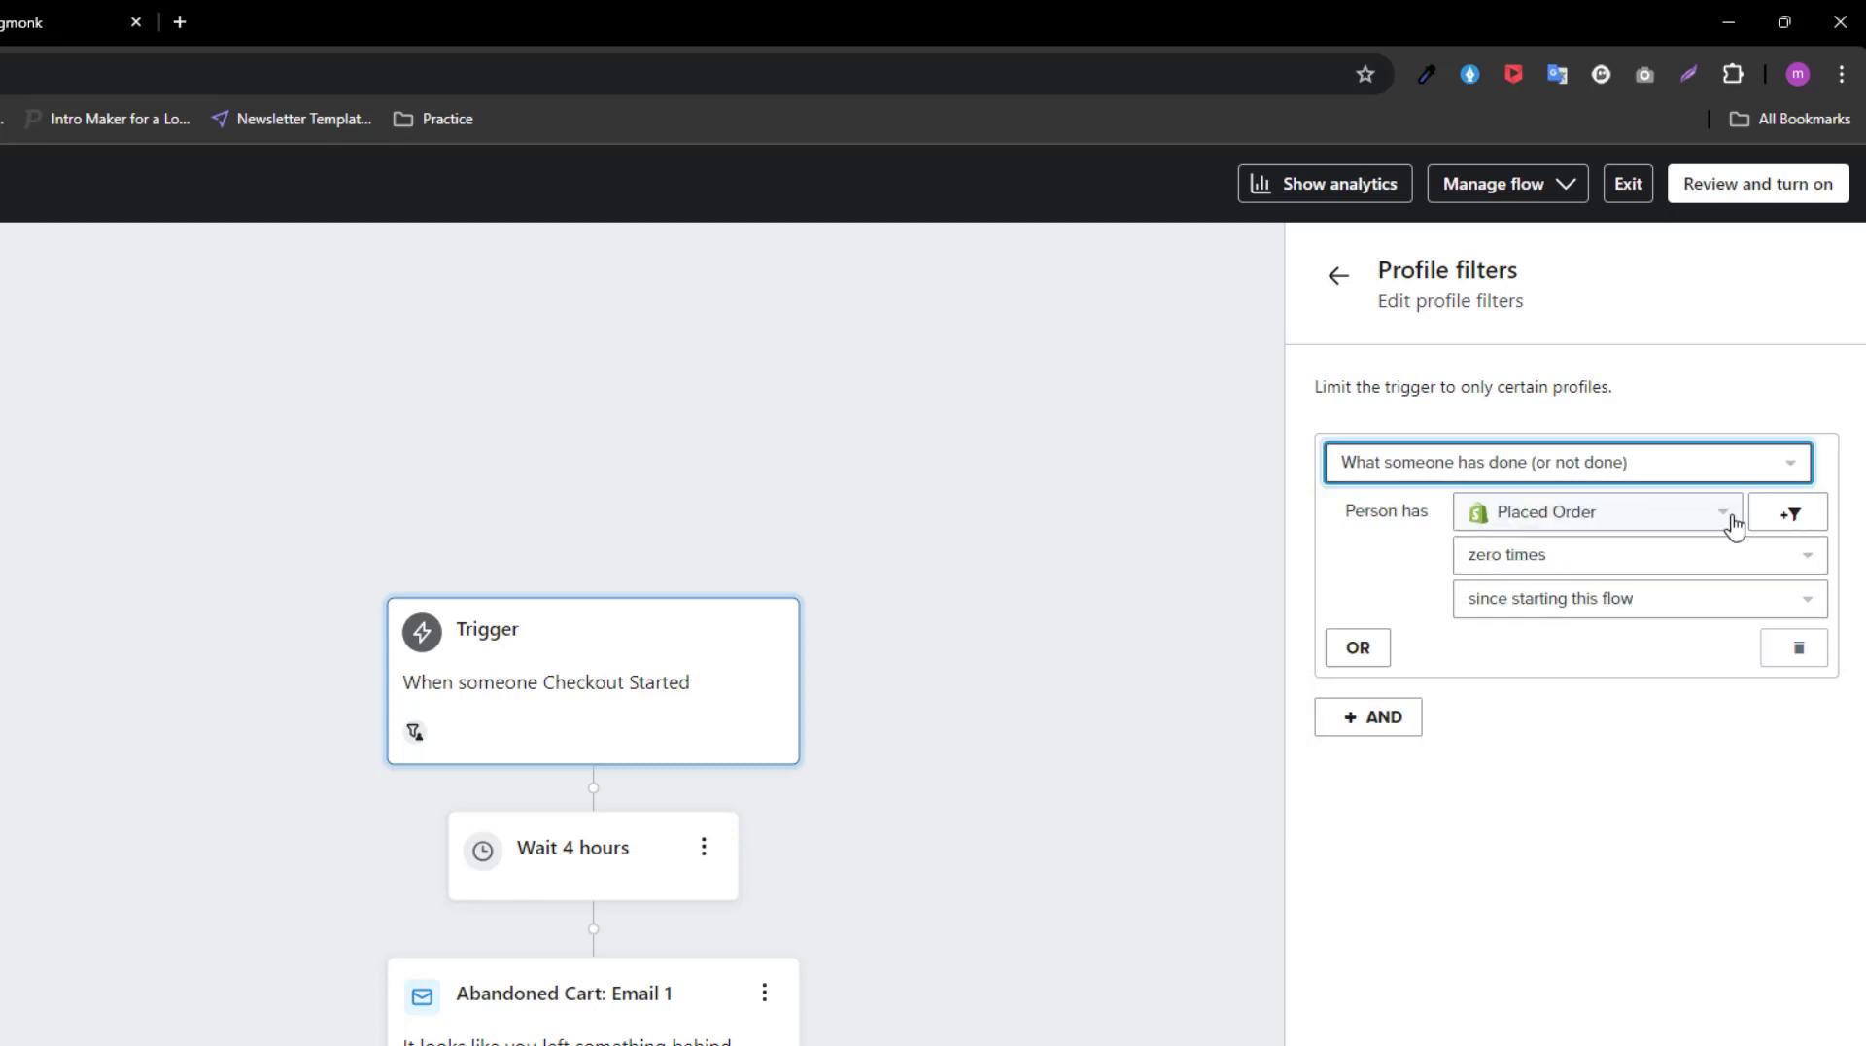
pyautogui.click(1696, 520)
pyautogui.scroll(-5, 1613, 826)
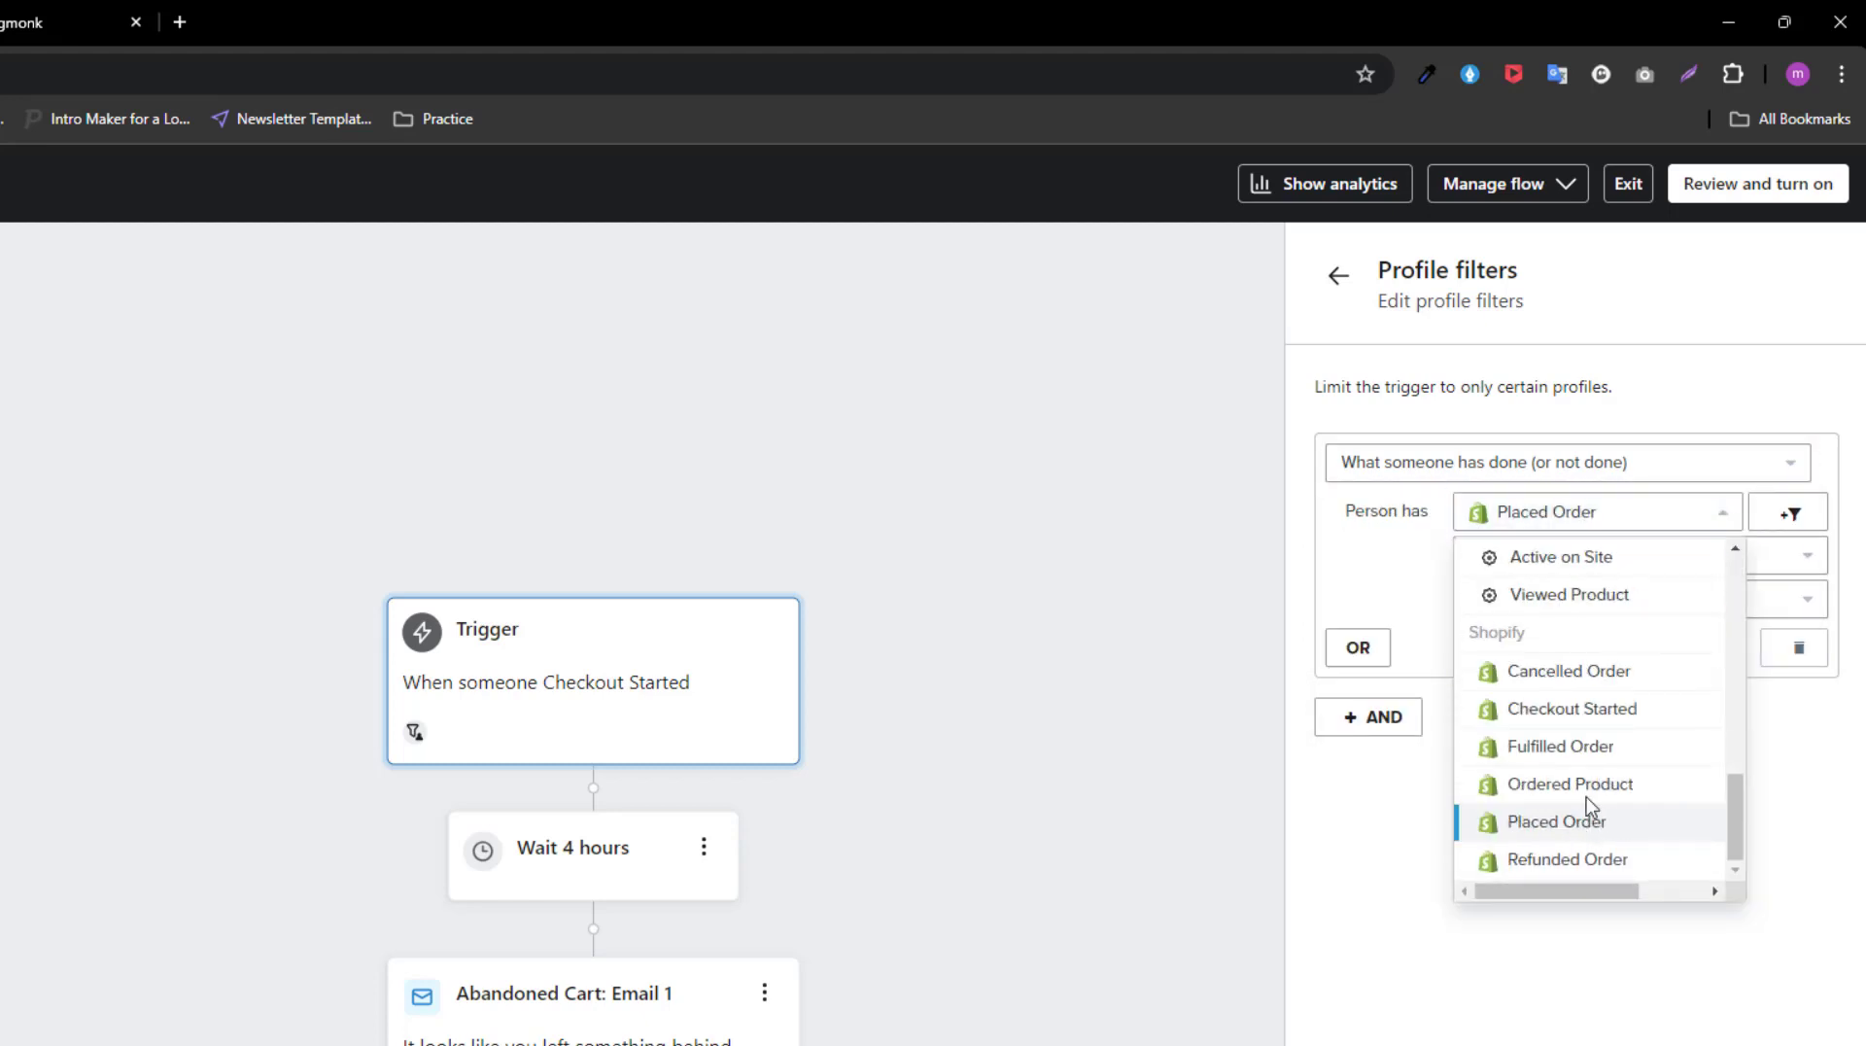
pyautogui.click(1595, 824)
pyautogui.click(1550, 554)
pyautogui.click(1519, 647)
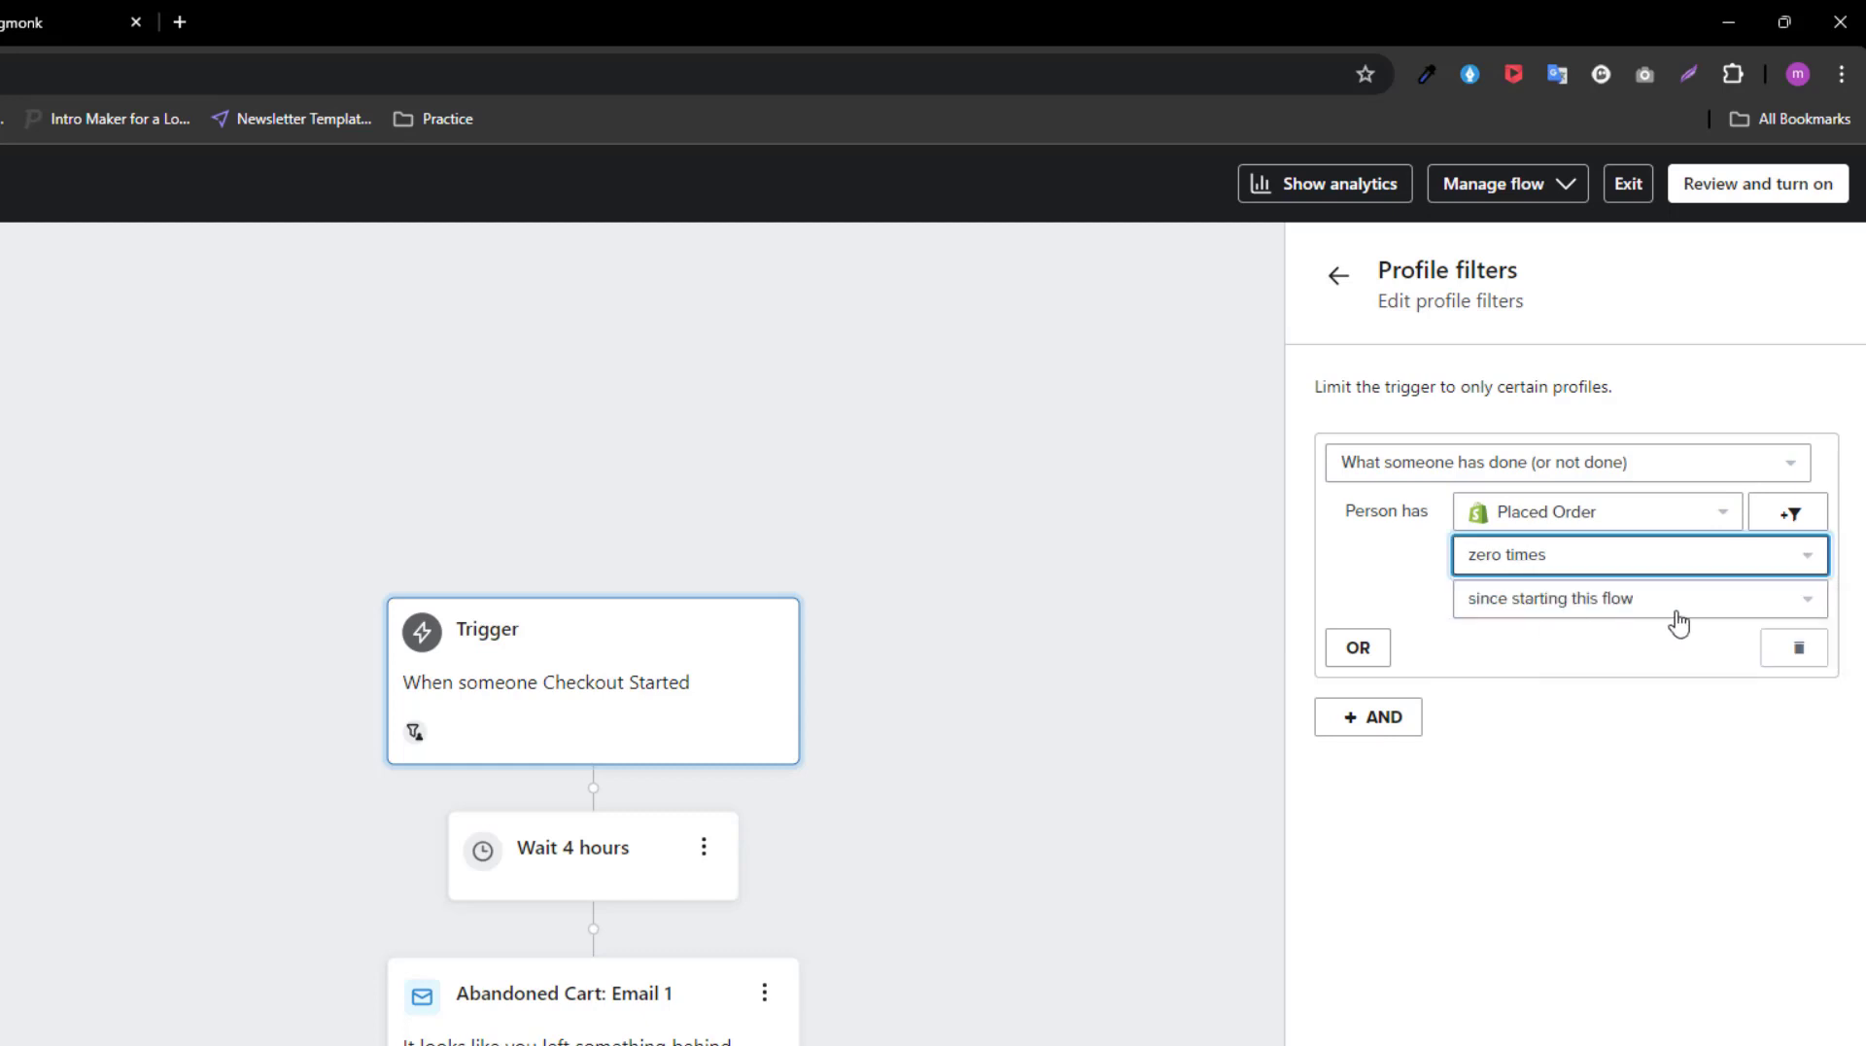
pyautogui.click(1595, 601)
pyautogui.click(1557, 869)
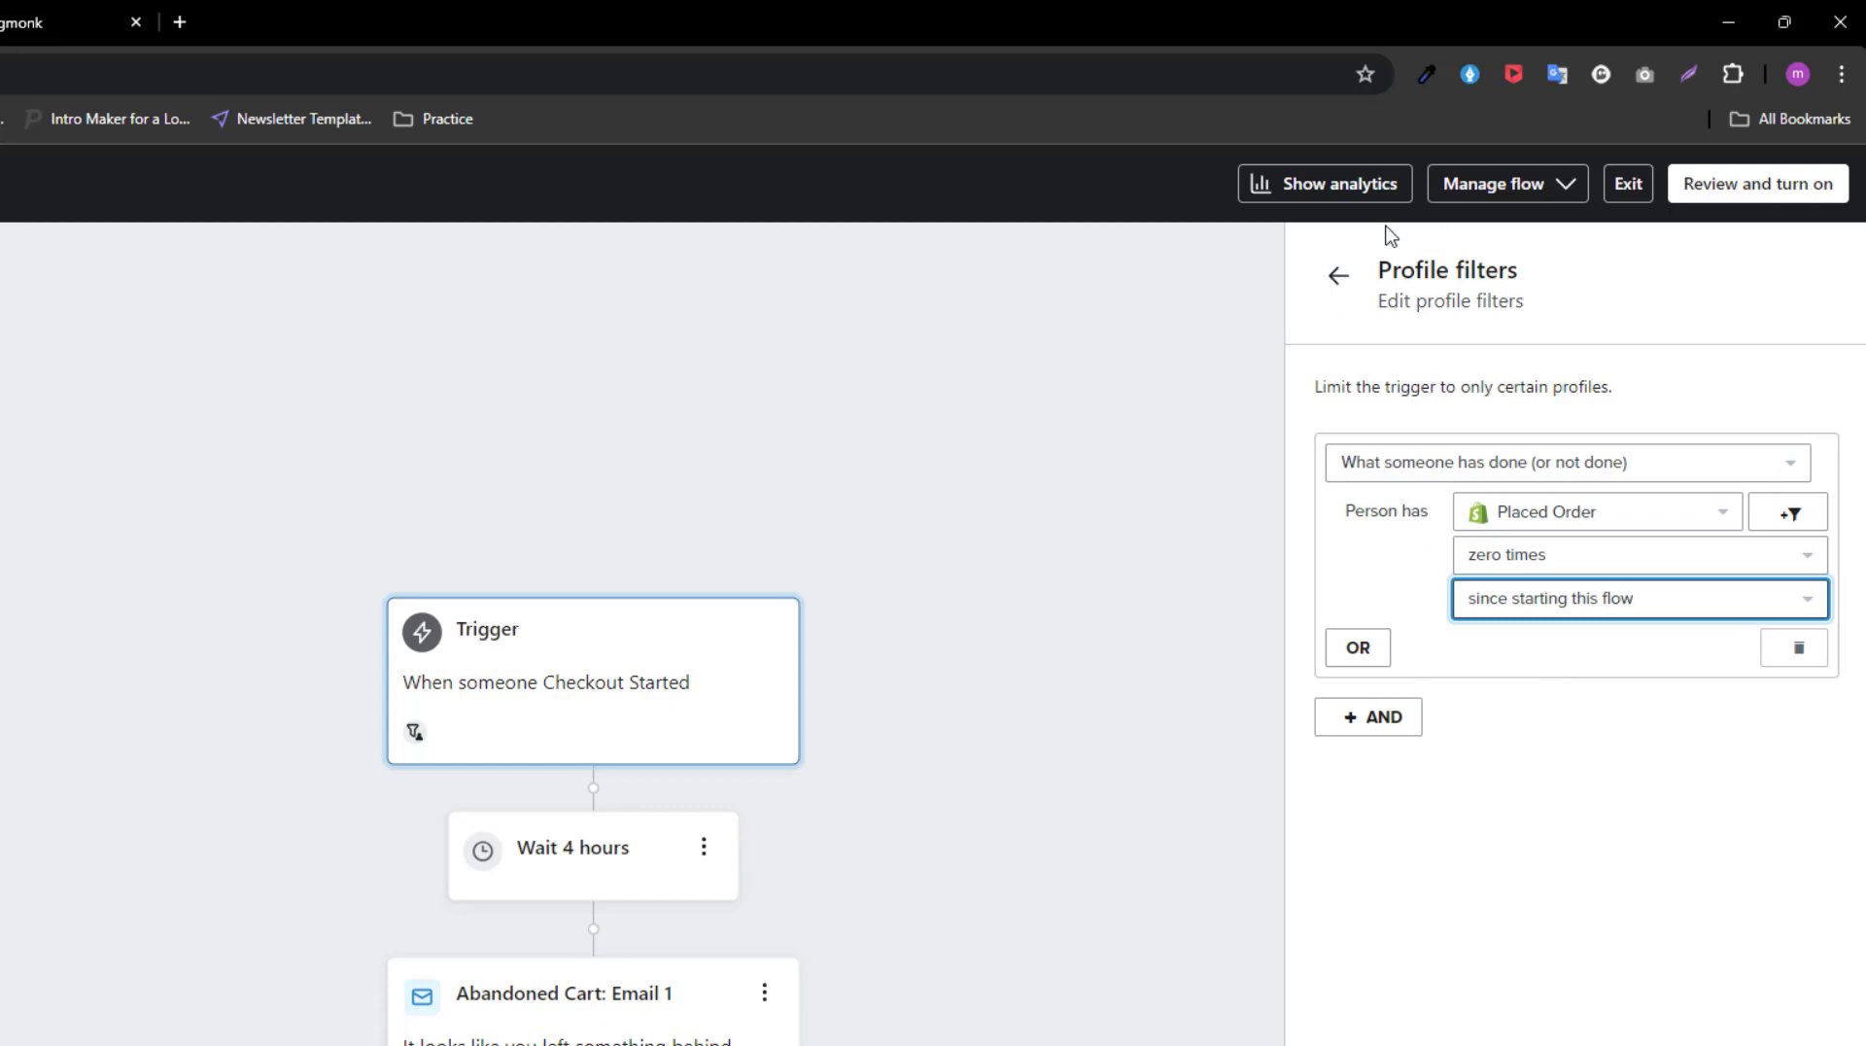
pyautogui.click(1336, 281)
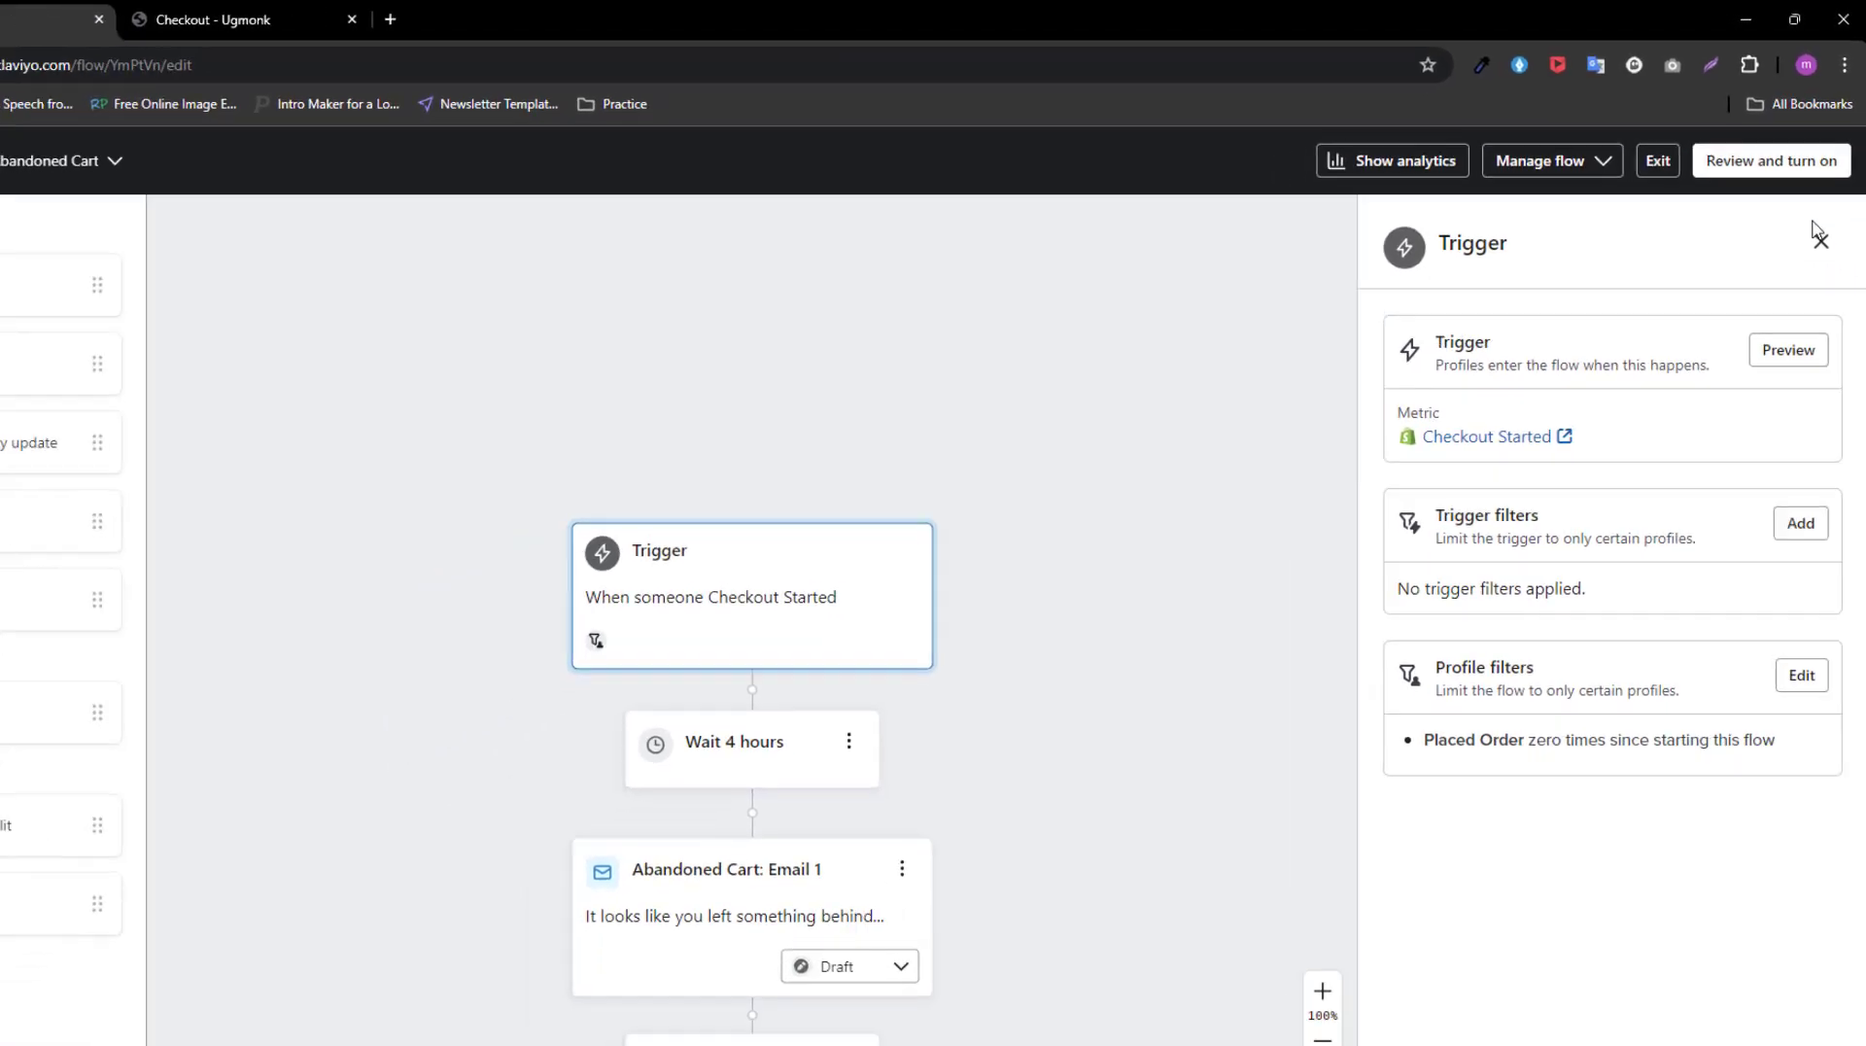
pyautogui.click(1814, 275)
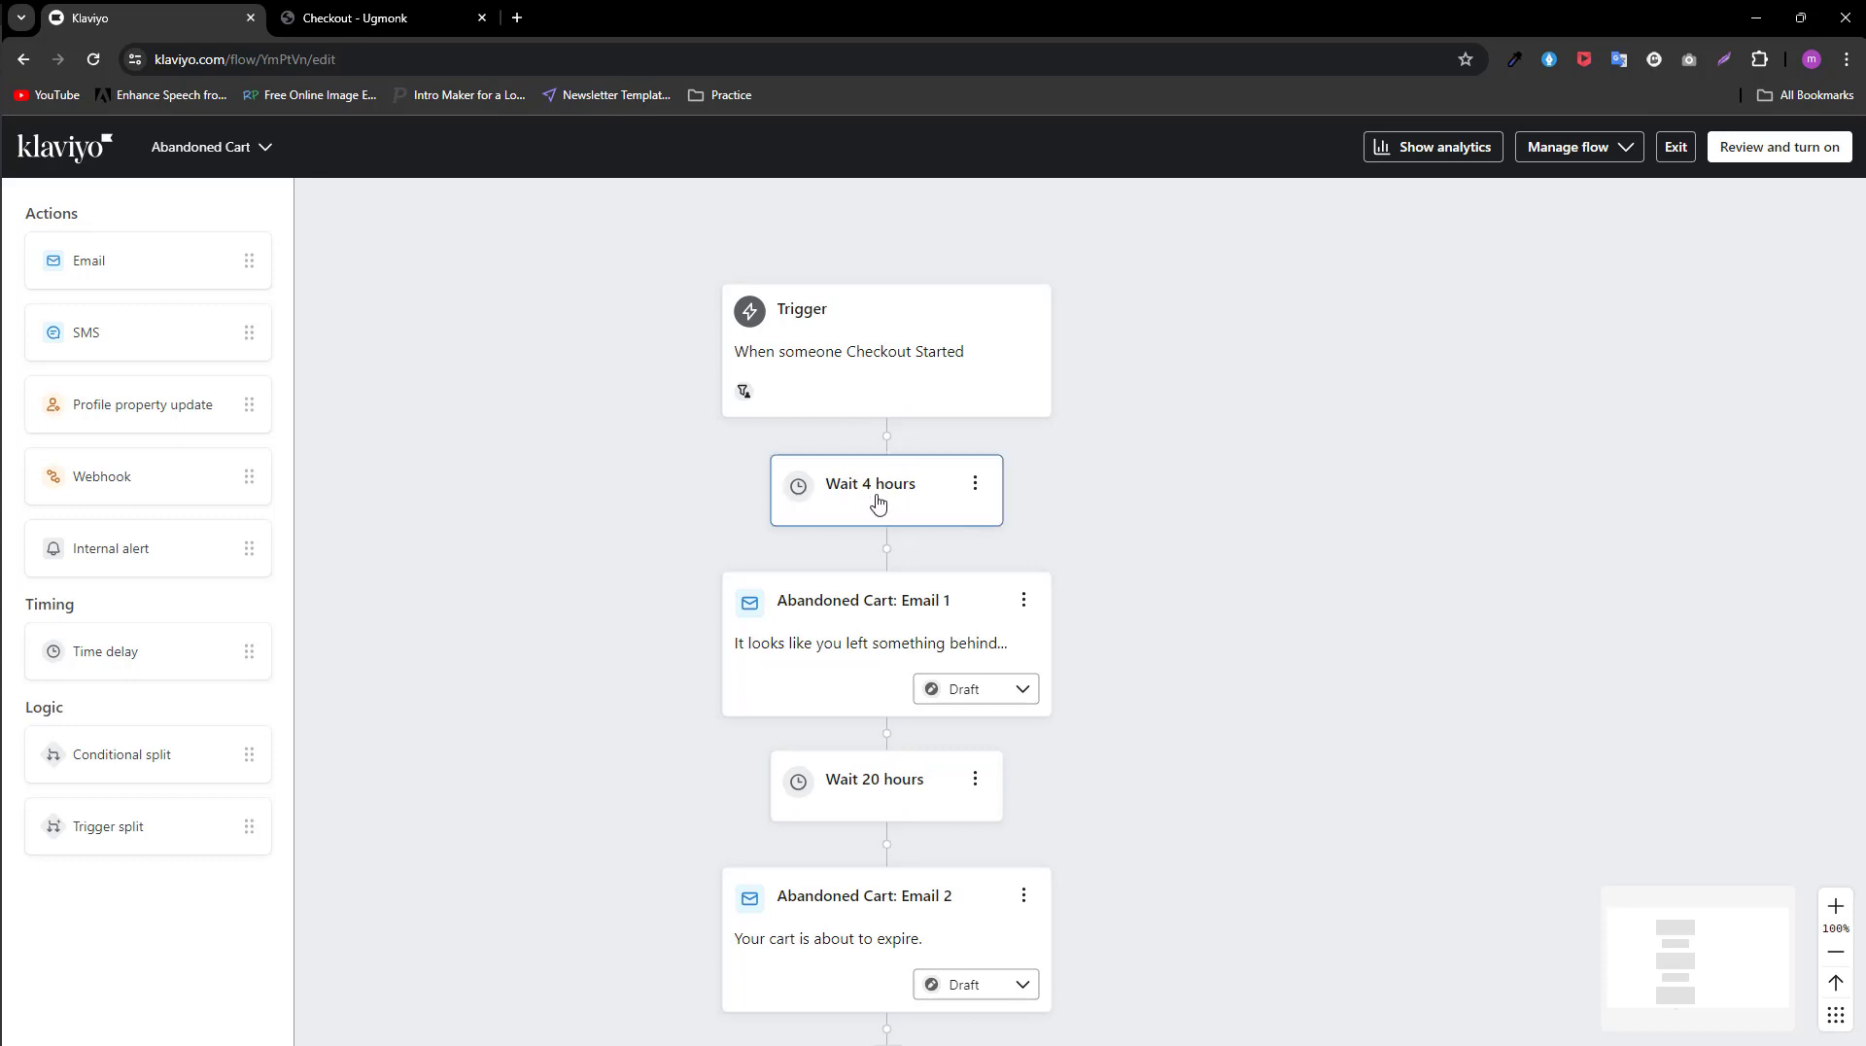
# Step: Set the time delay before Abandoned Cart: Email 1 to 2 hours and save it
pyautogui.click(917, 492)
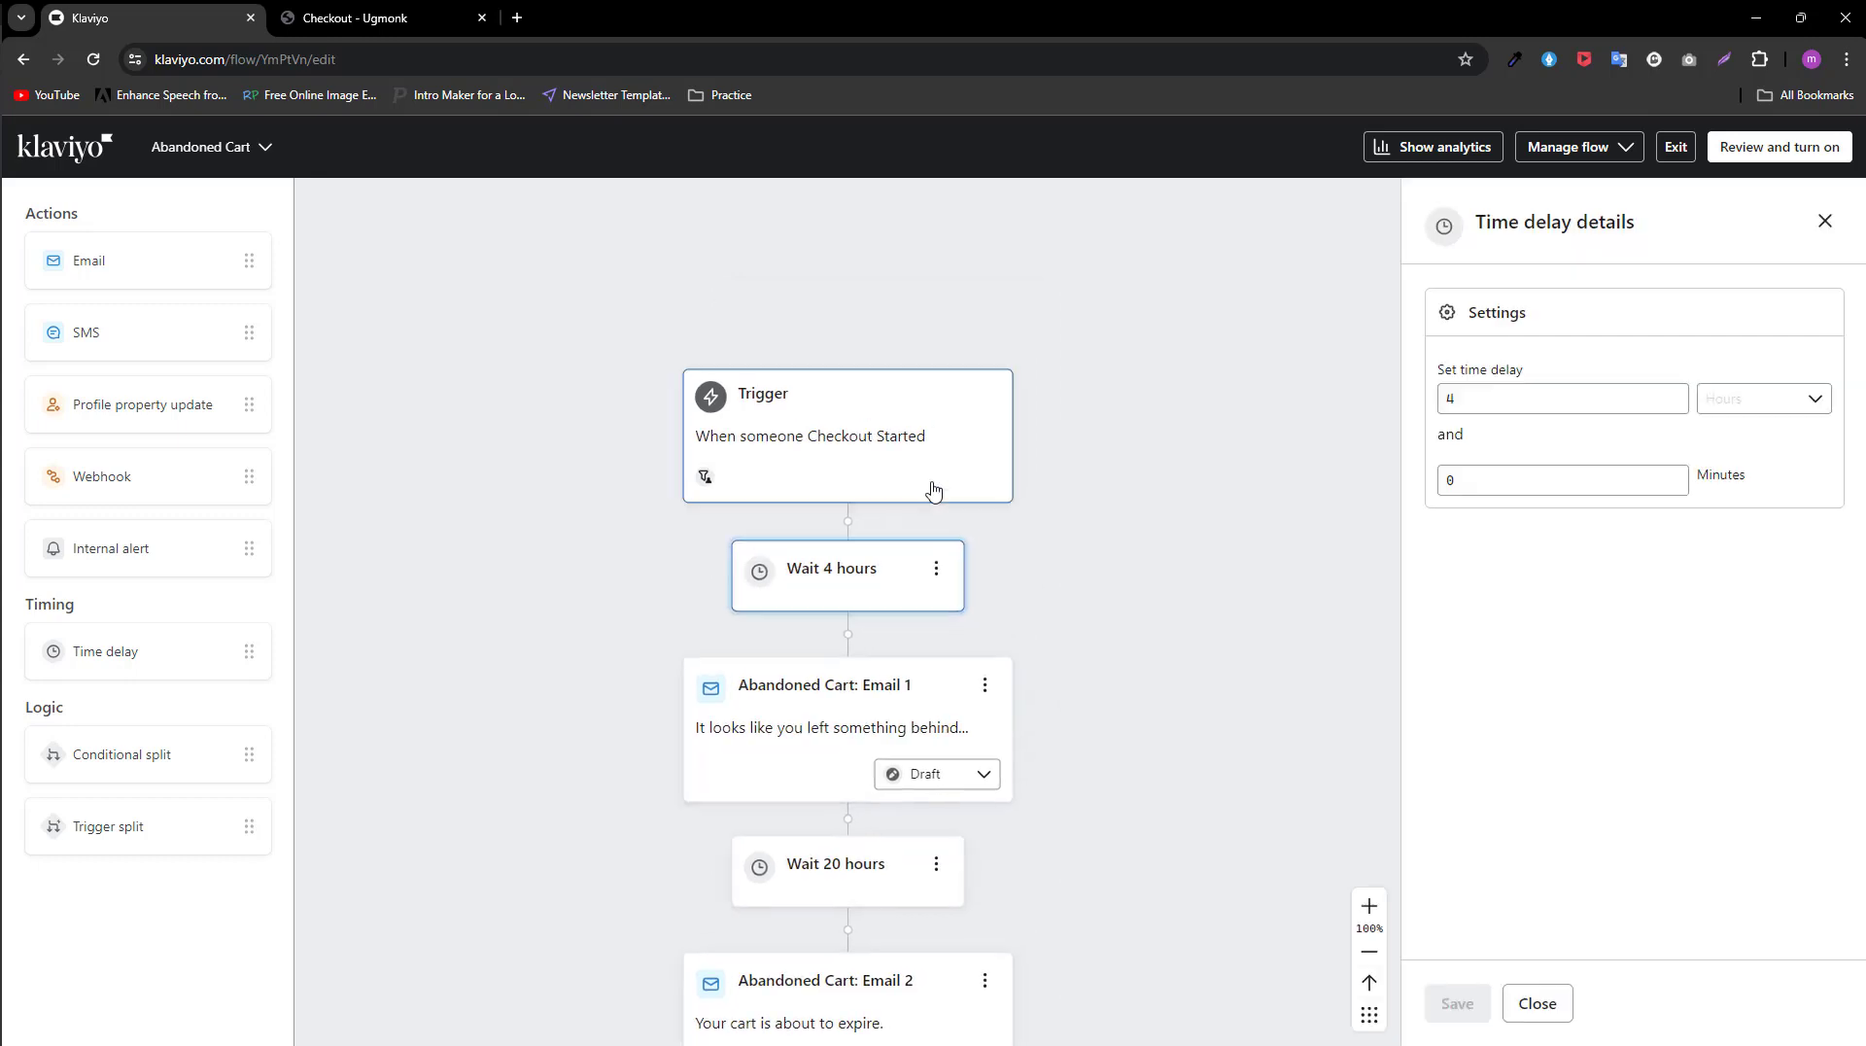
pyautogui.doubleClick(1522, 399)
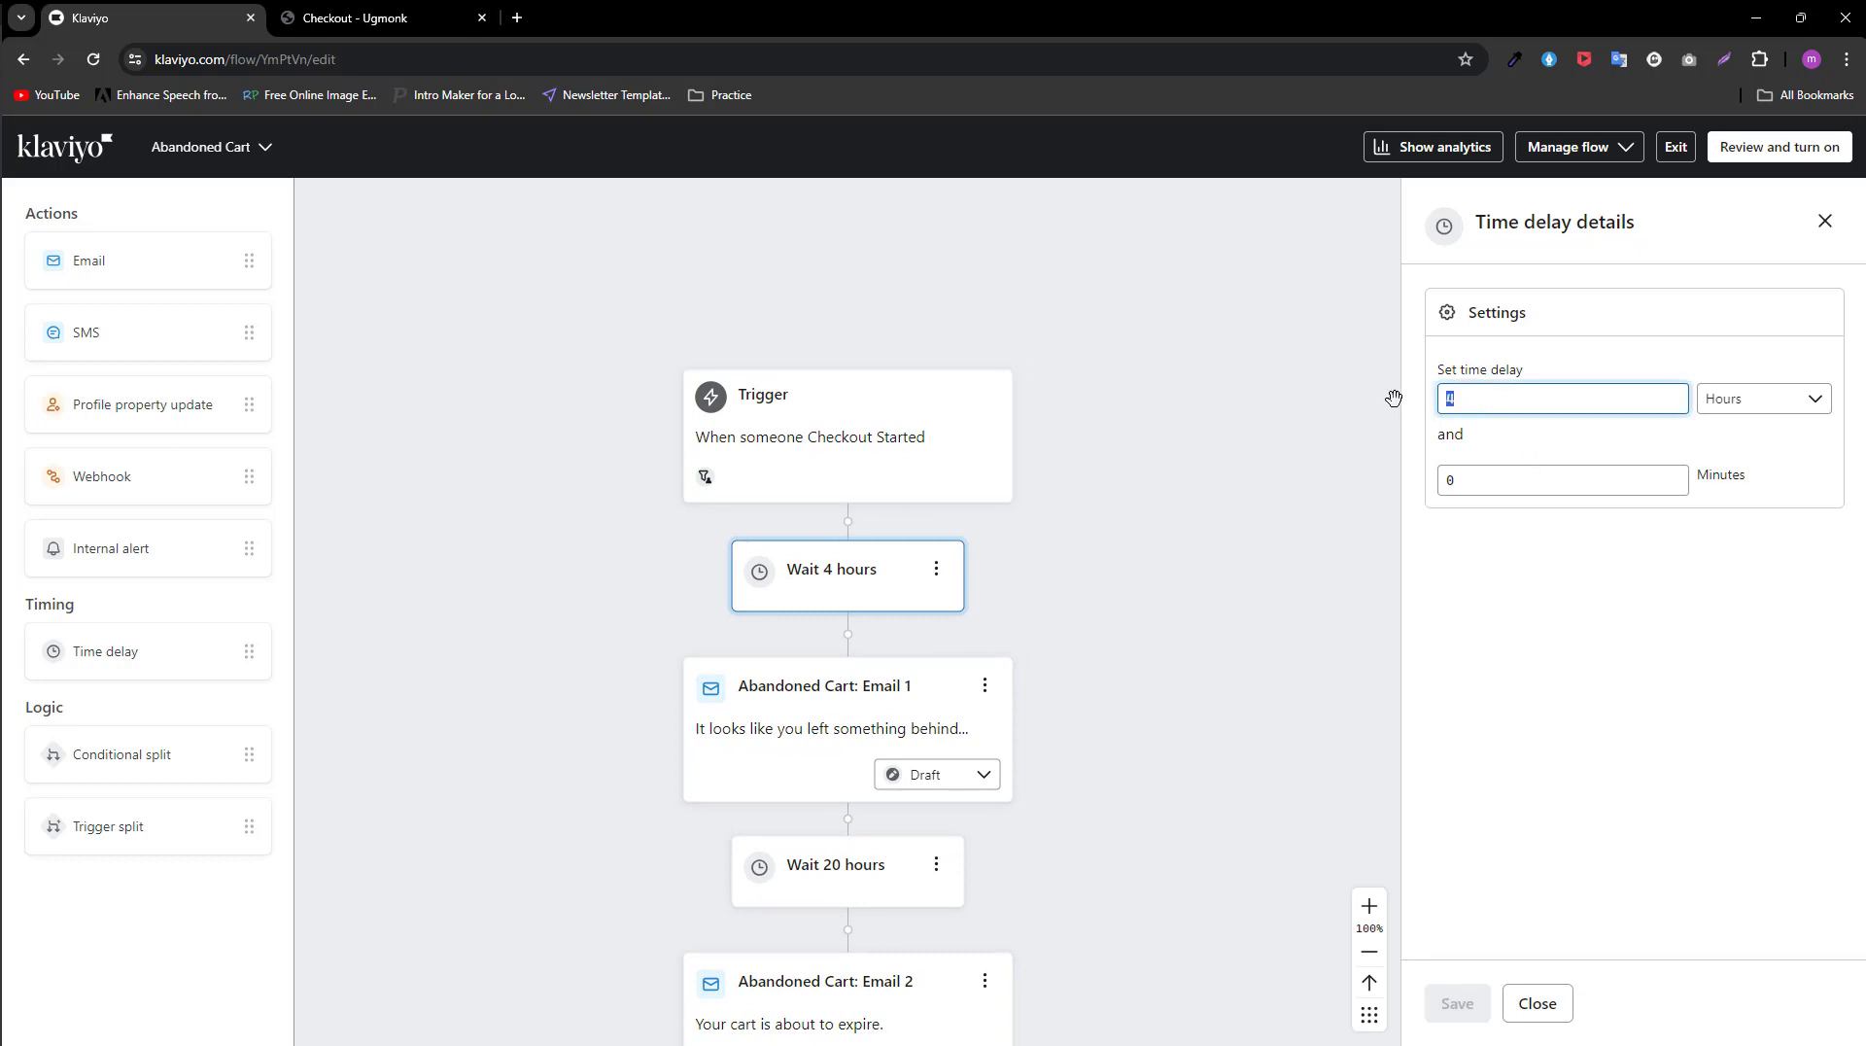
pyautogui.write('2')
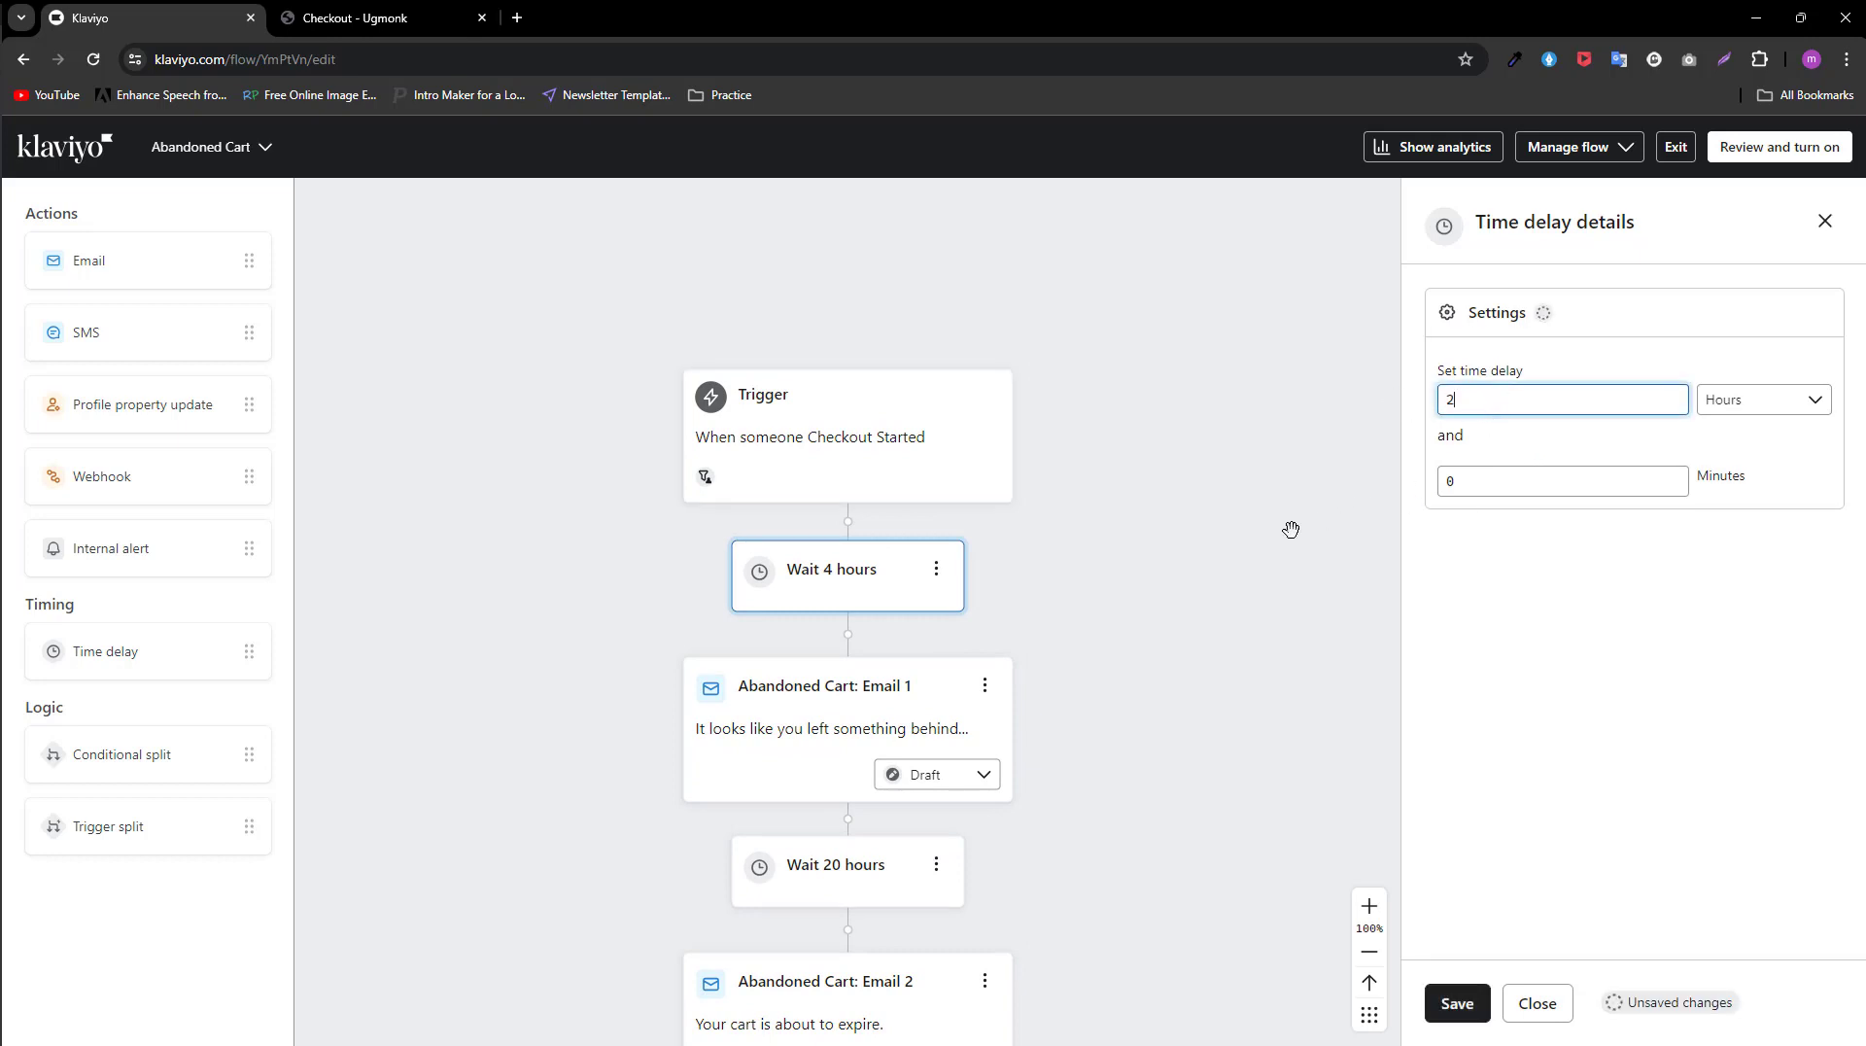
pyautogui.click(1455, 1003)
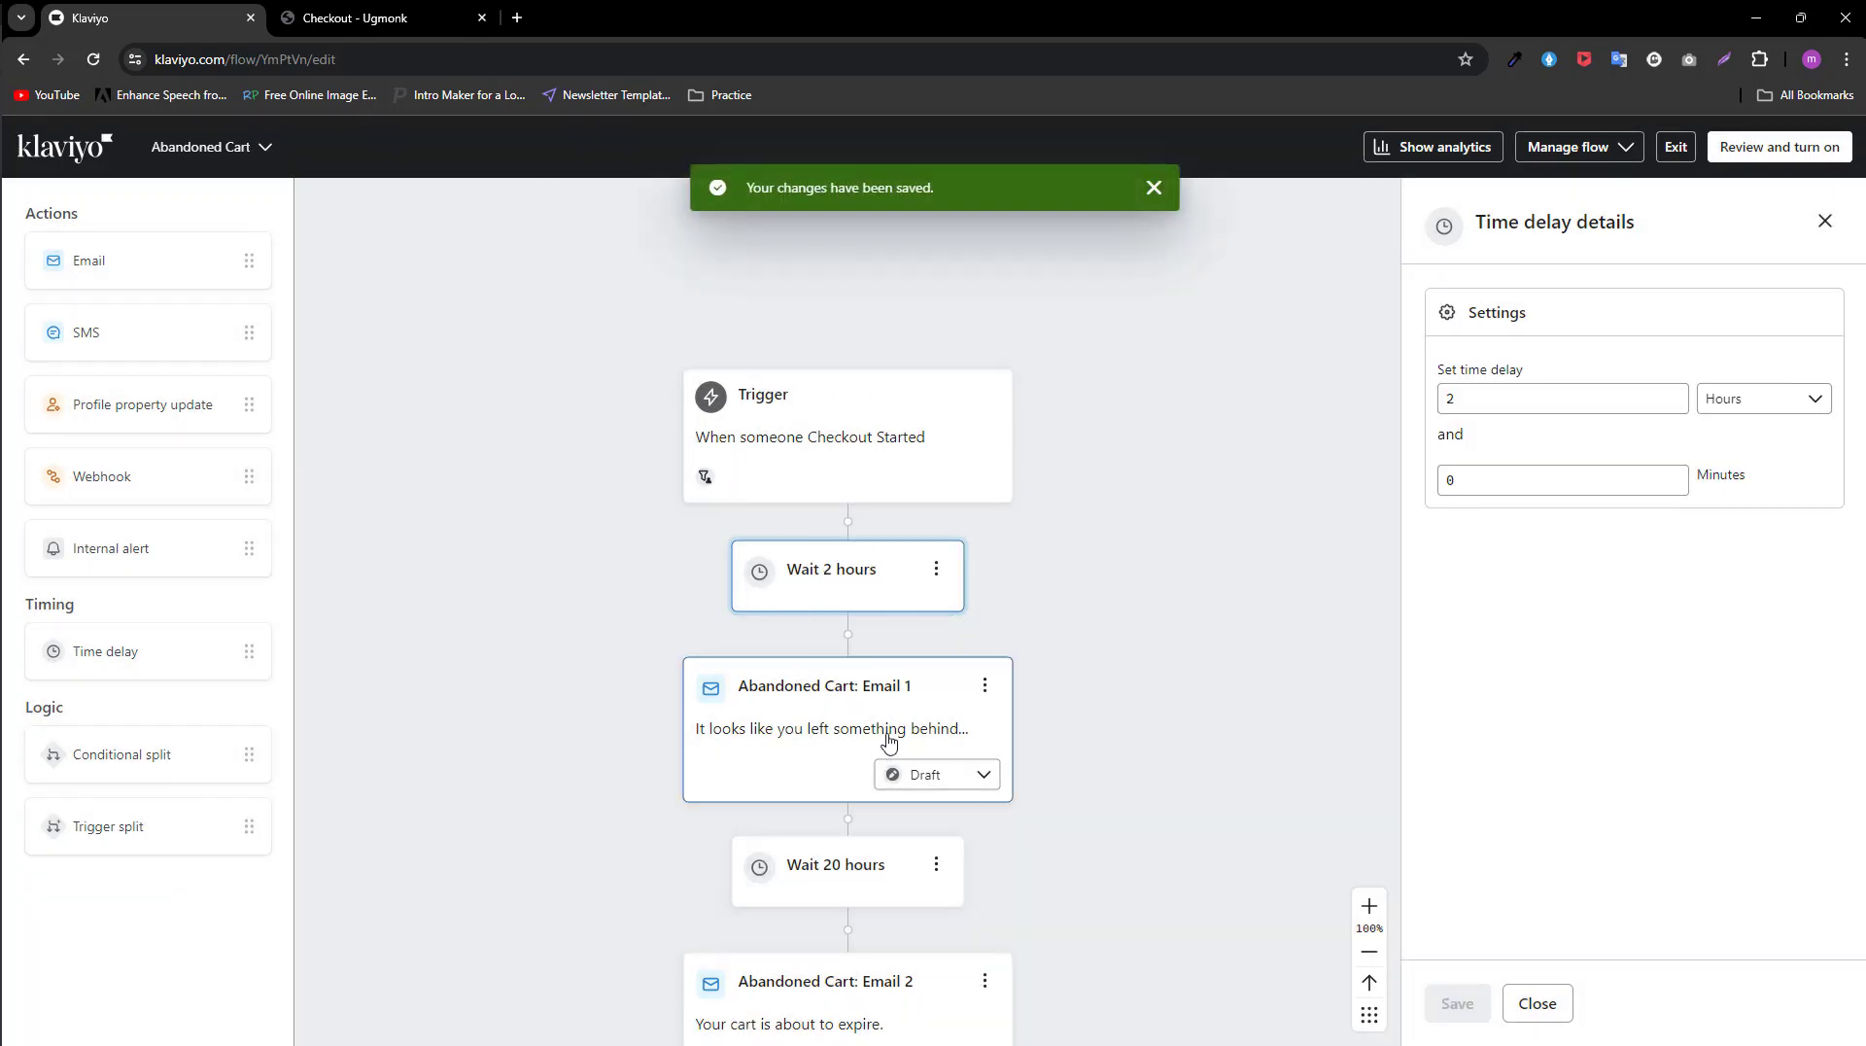
# Step: Open the details of Abandoned Cart: Email 1 and examine its performance, subject line, preview text and template sections
pyautogui.scroll(-2, 889, 741)
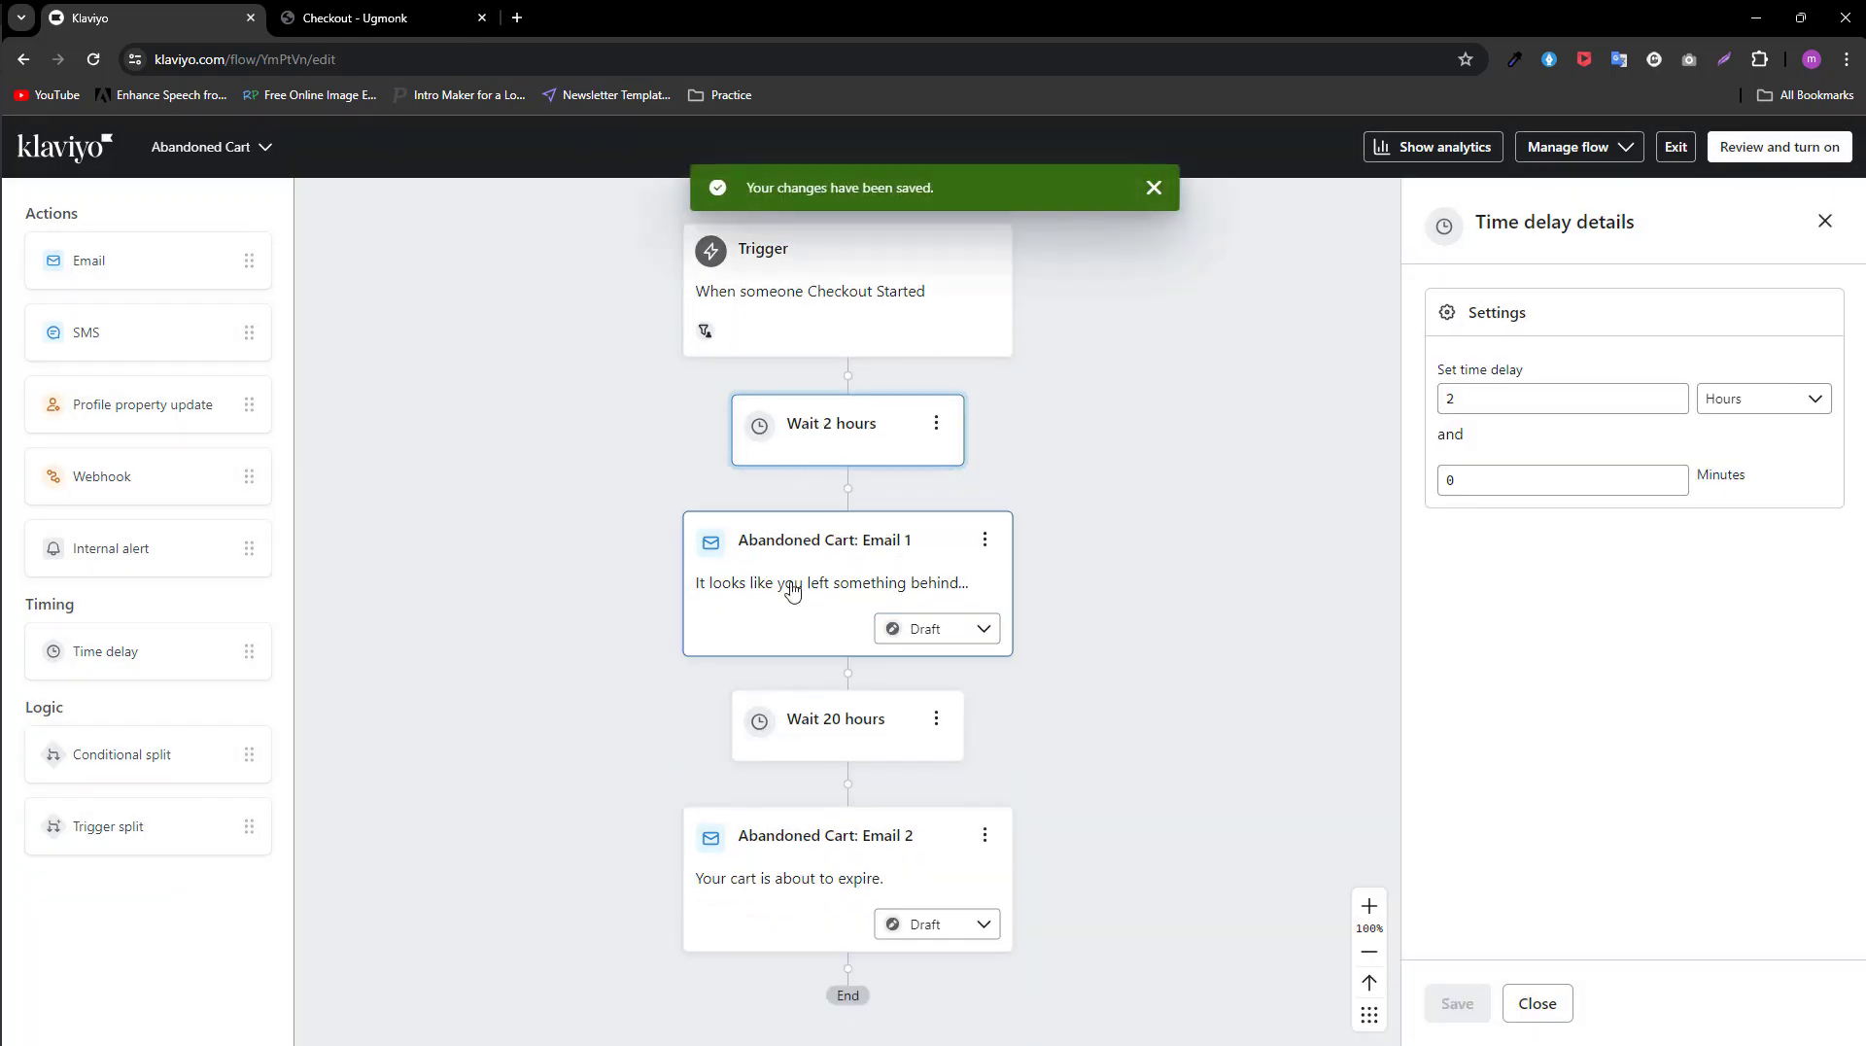
pyautogui.click(827, 584)
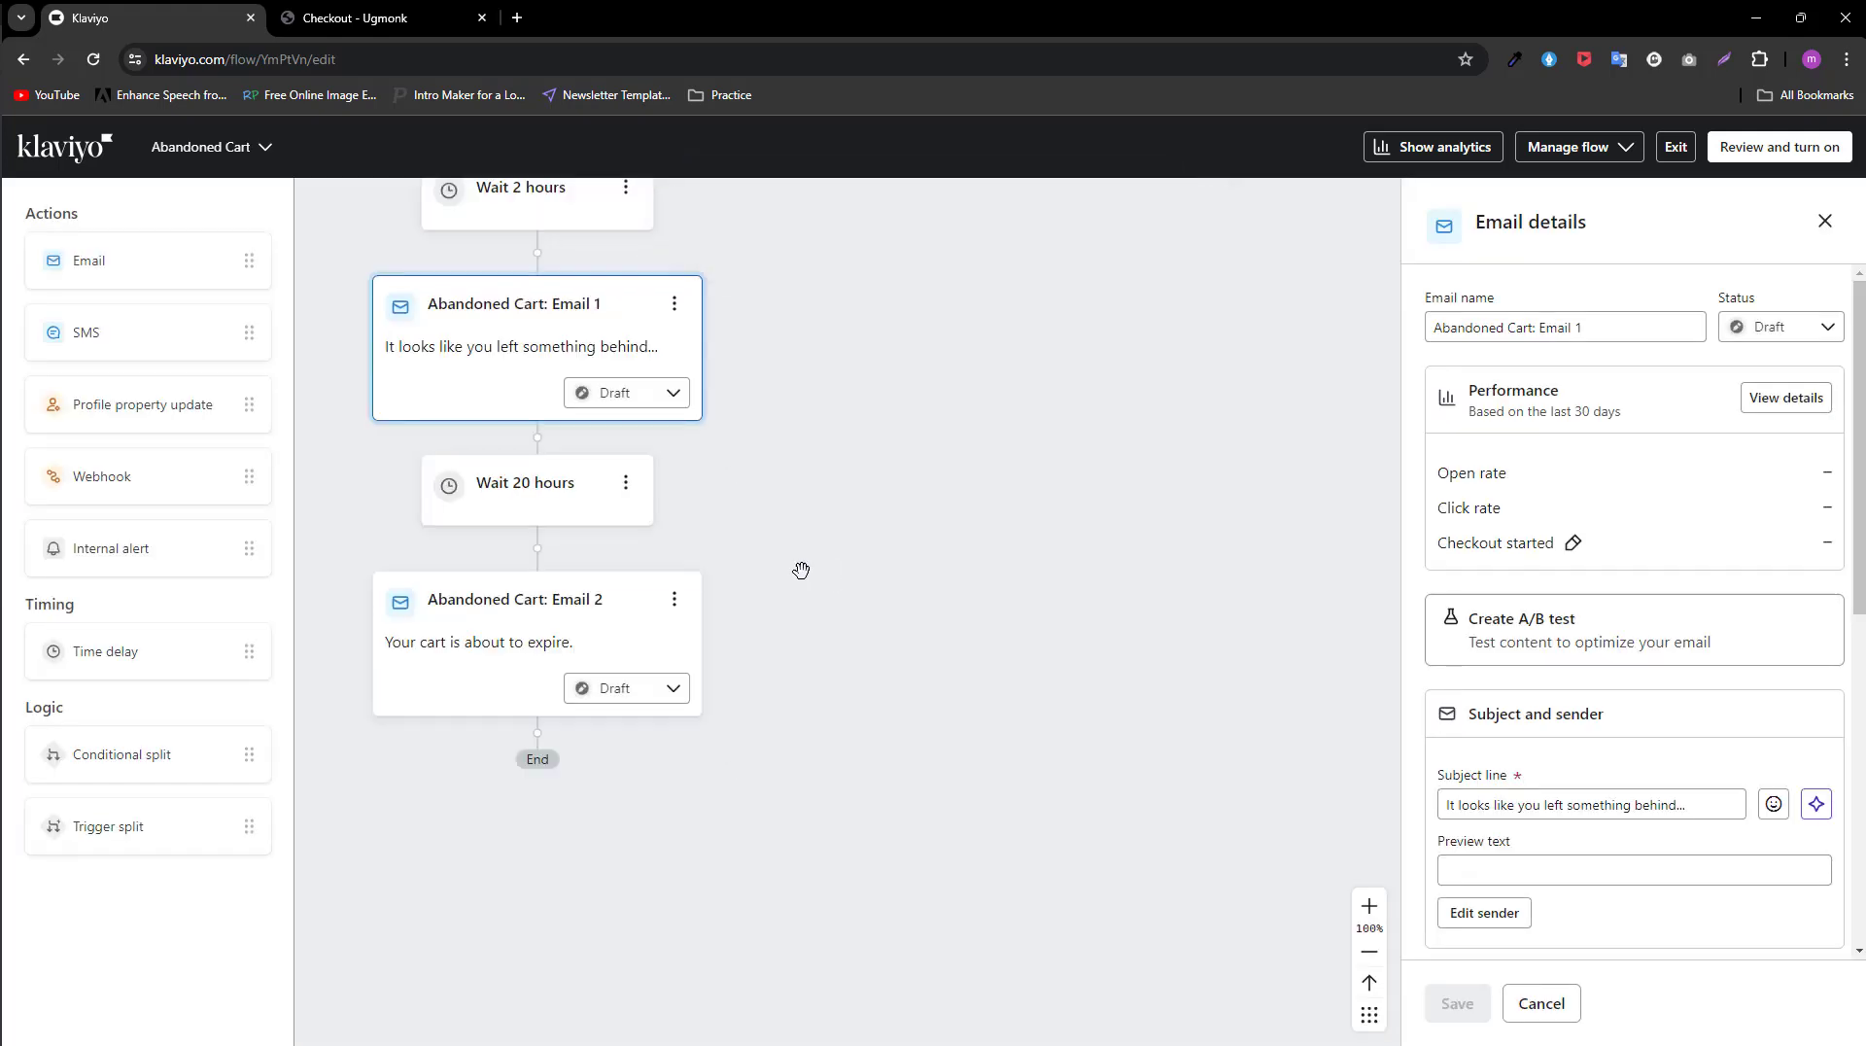
pyautogui.scroll(2, 618, 479)
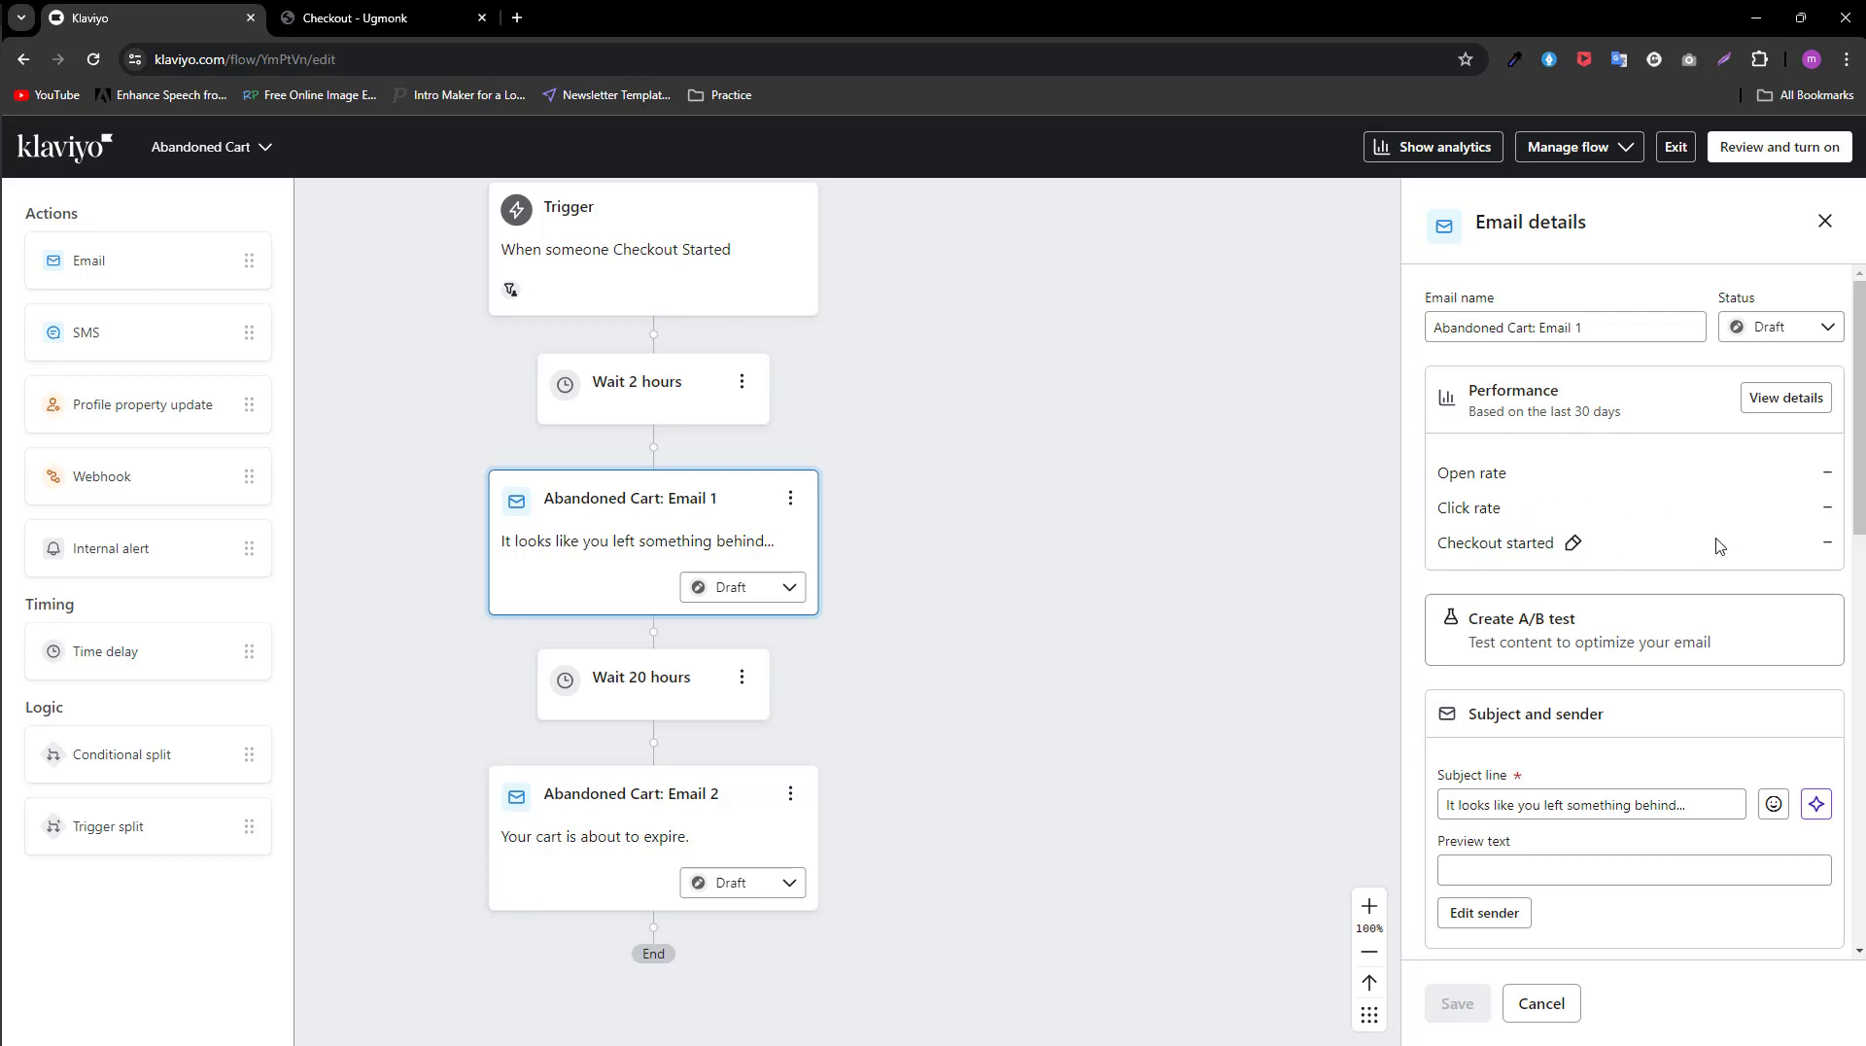
pyautogui.scroll(-1, 1372, 571)
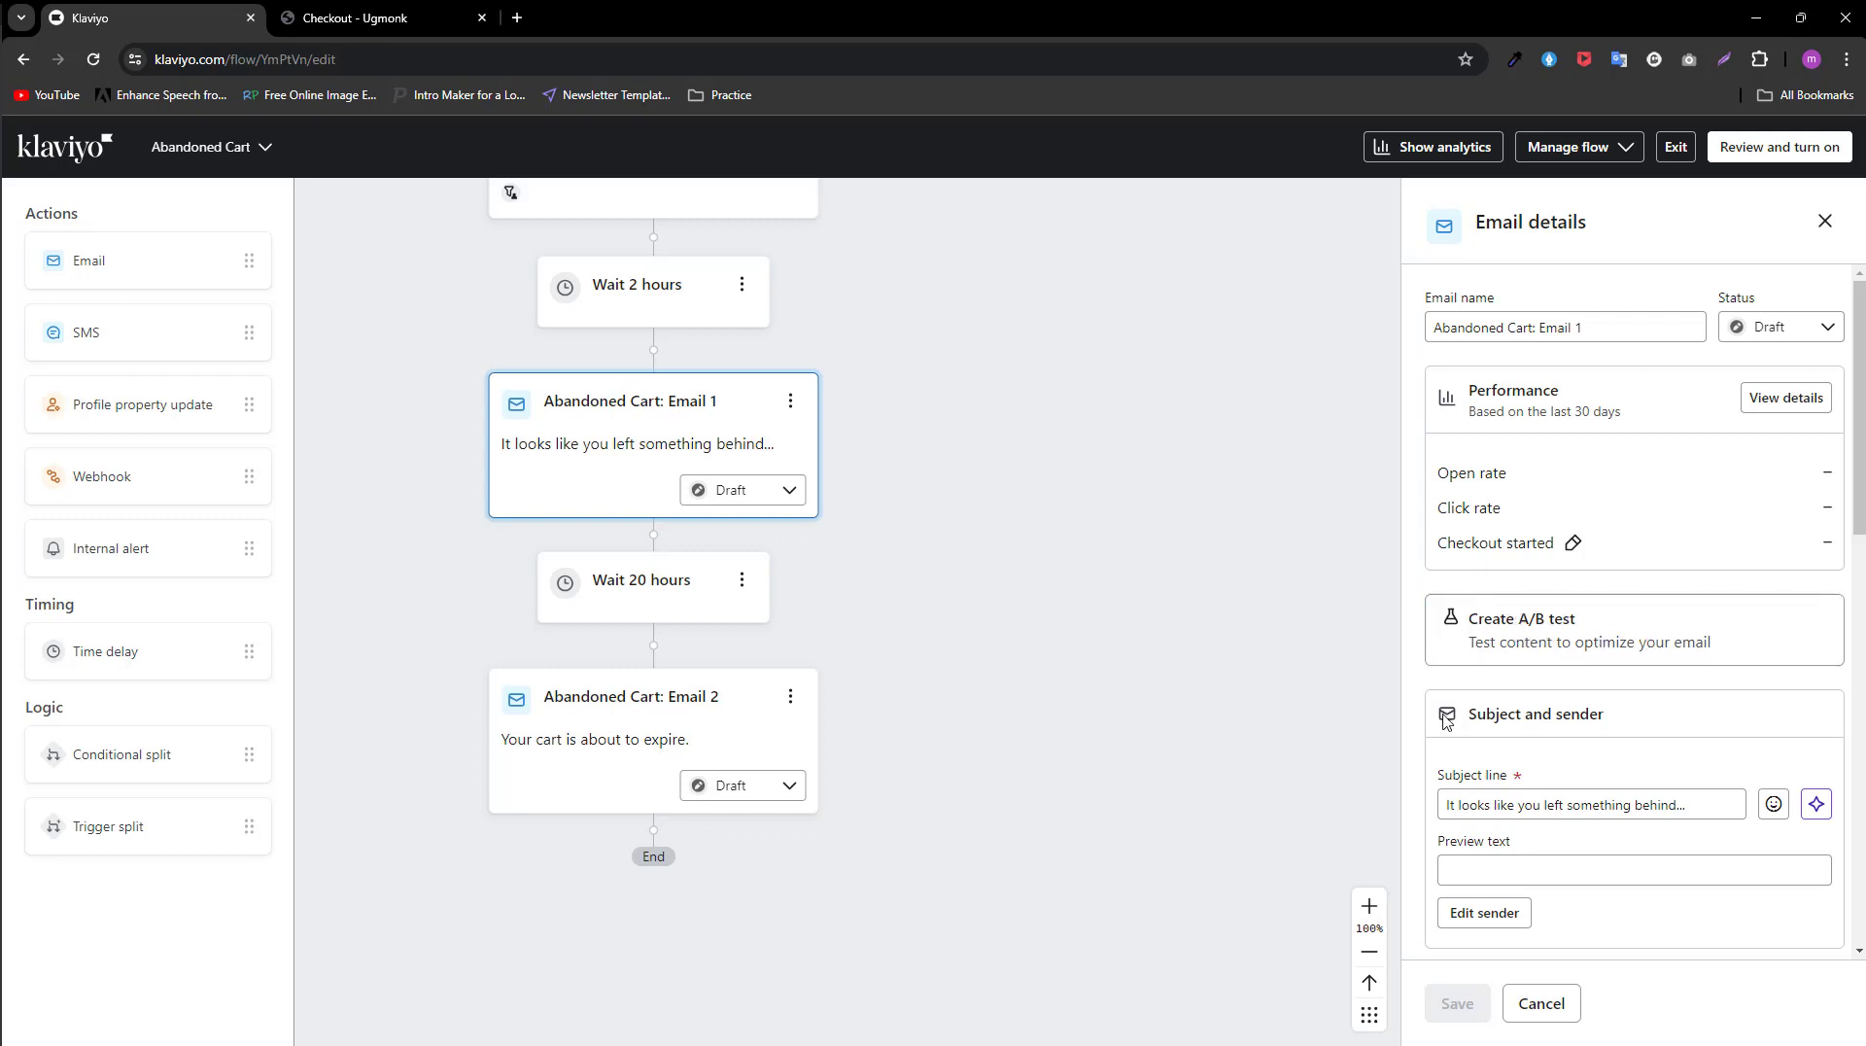
pyautogui.scroll(-4, 1531, 700)
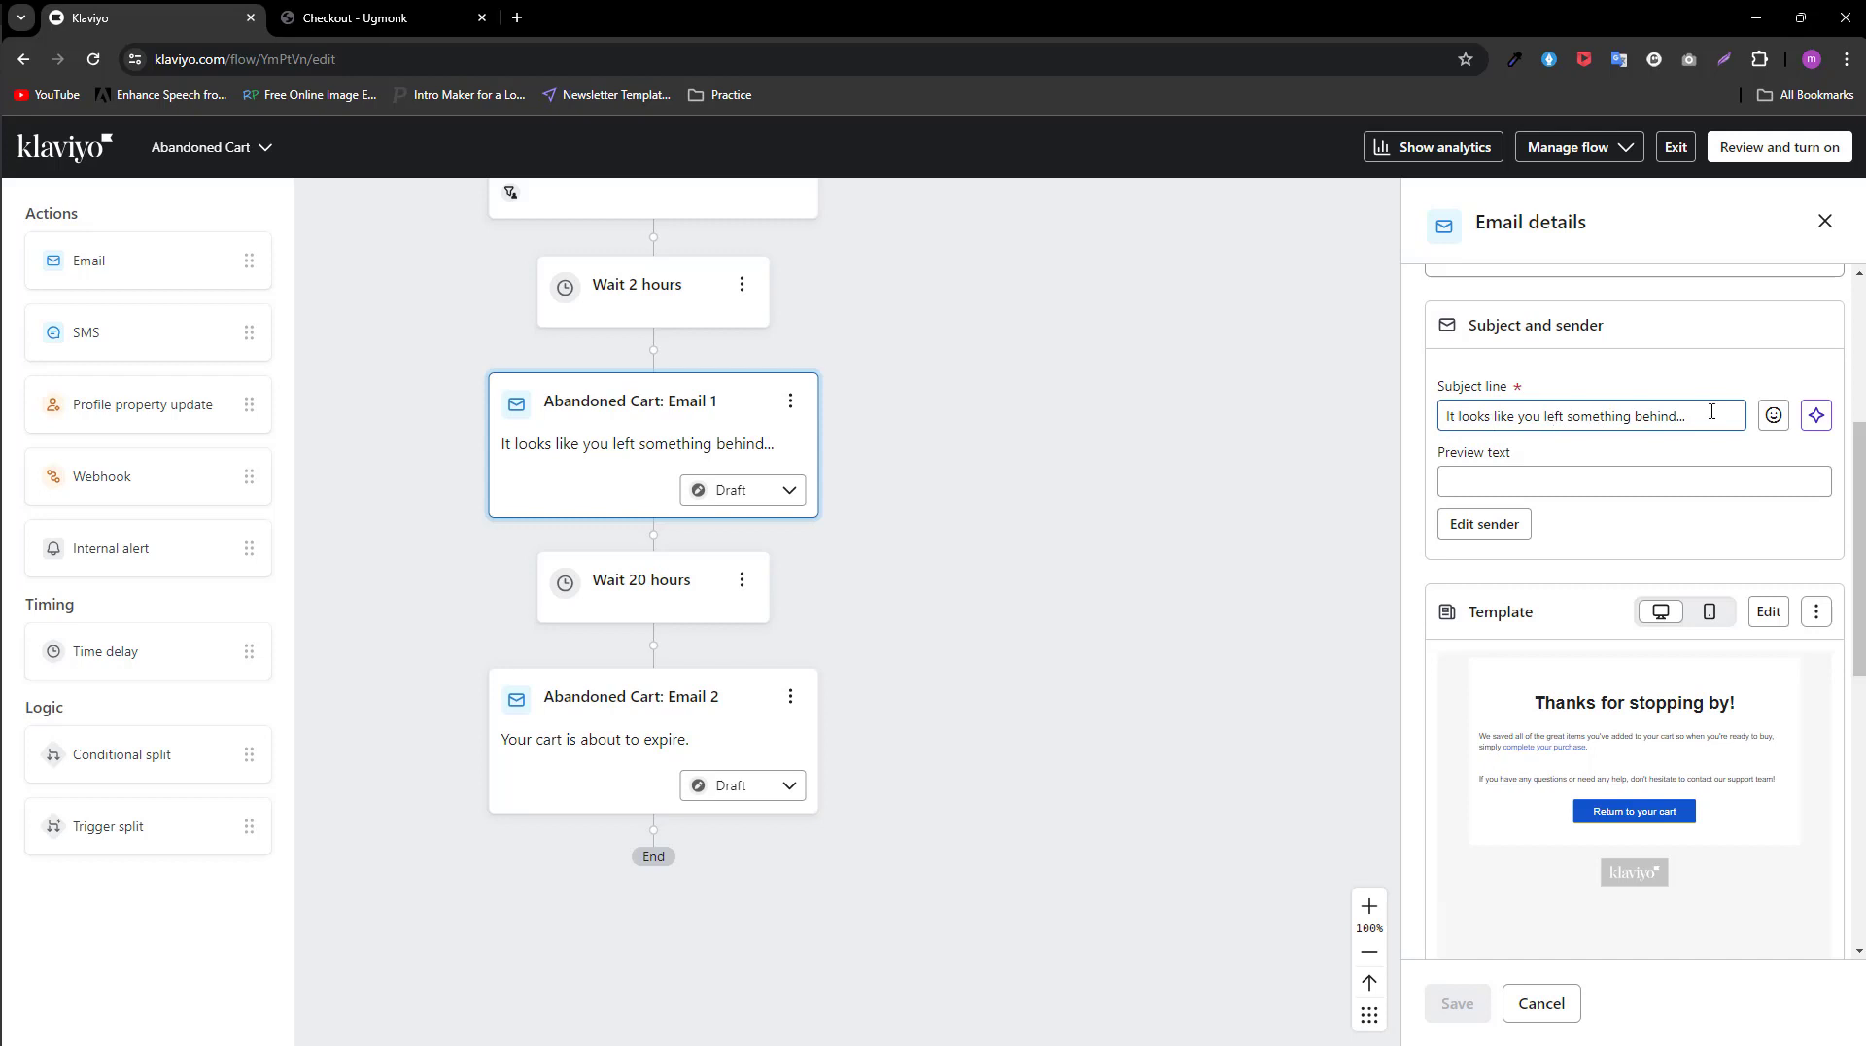
pyautogui.click(1541, 480)
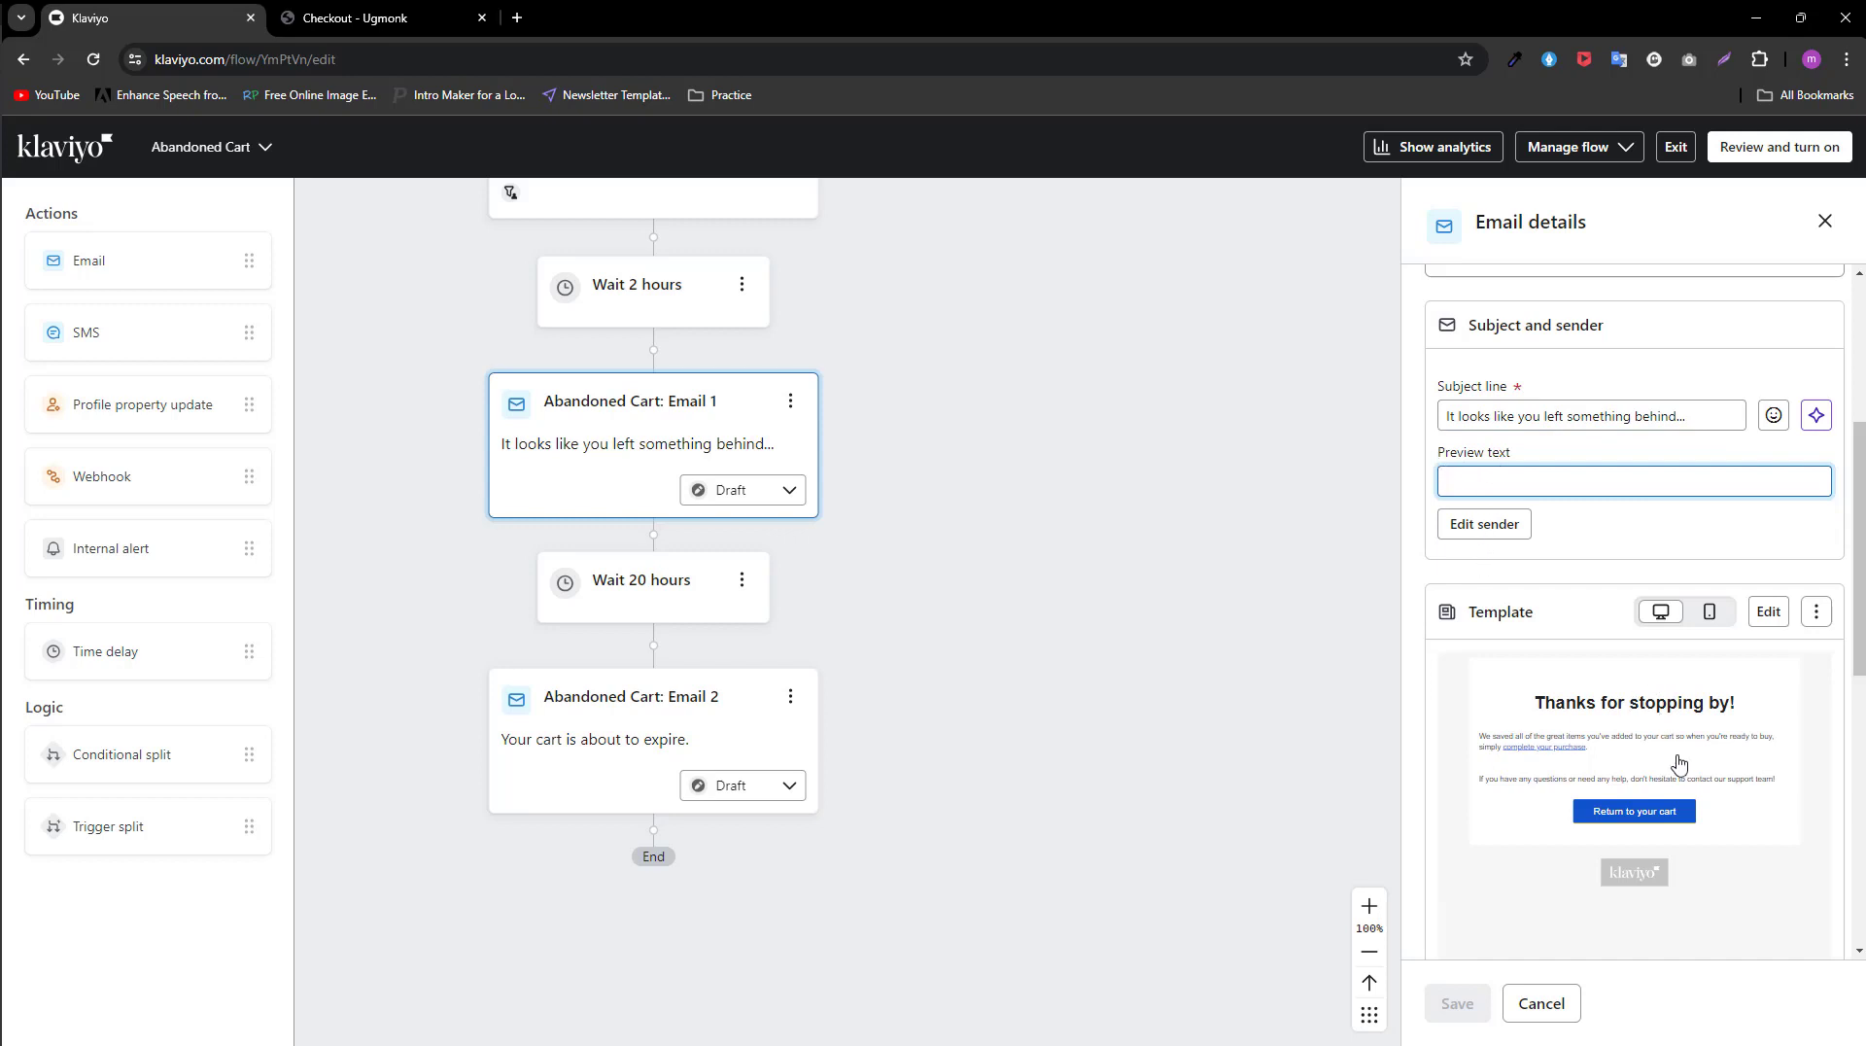
# Step: Open Email 1's template for editing and inspect the settings of its Return to your cart button
pyautogui.click(1767, 612)
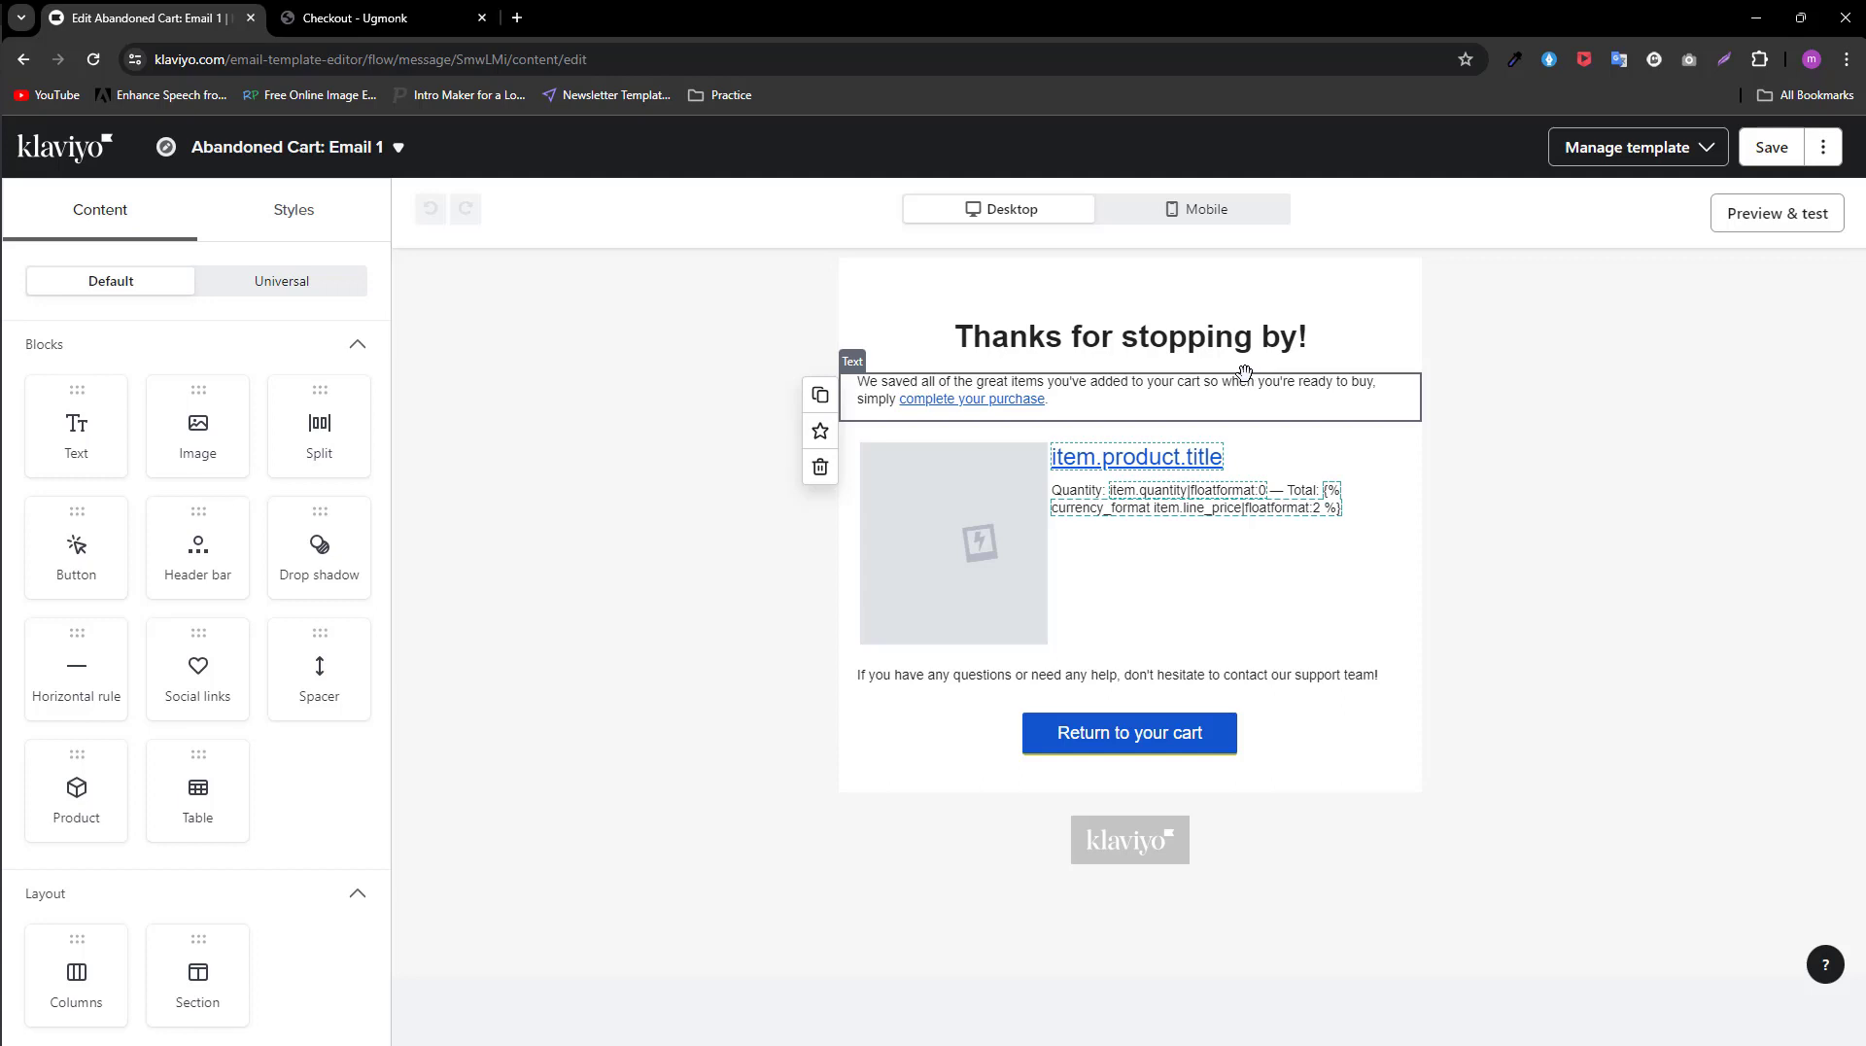
pyautogui.click(1001, 744)
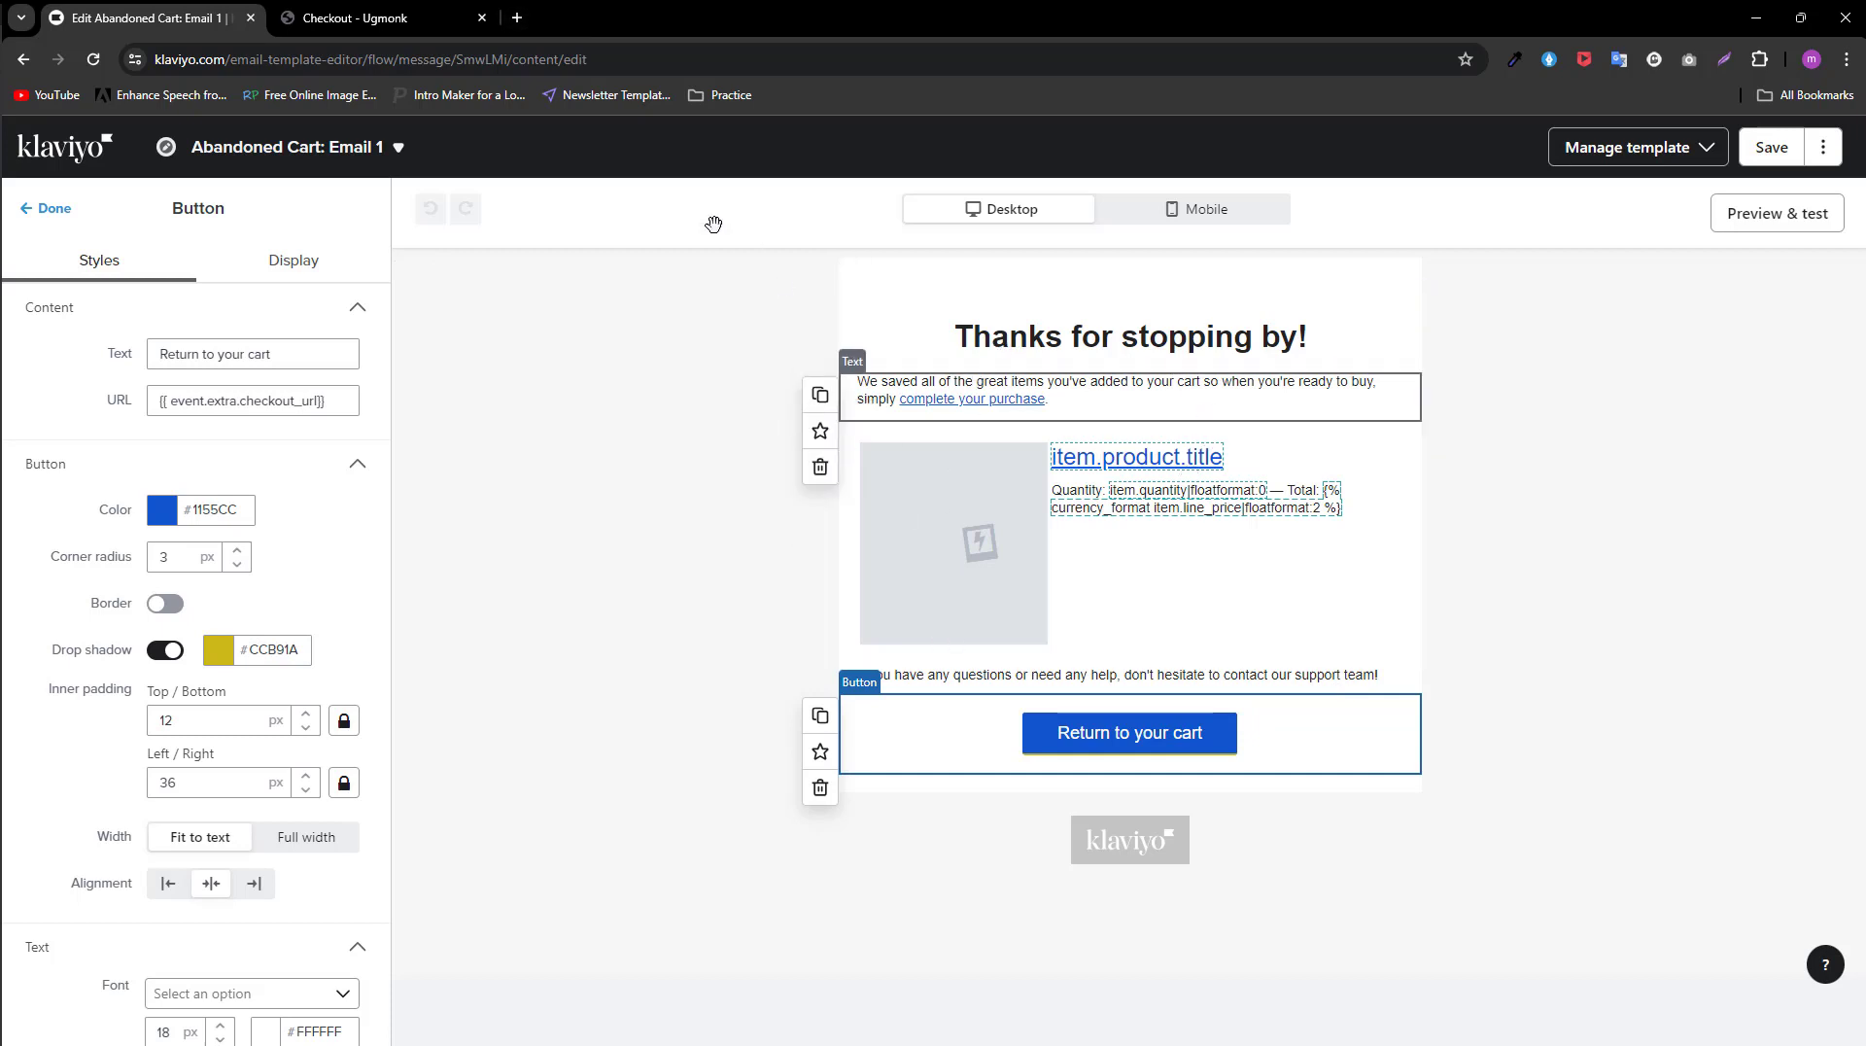
# Step: Open the reallygoodemails.com website in a new browser tab
pyautogui.click(516, 18)
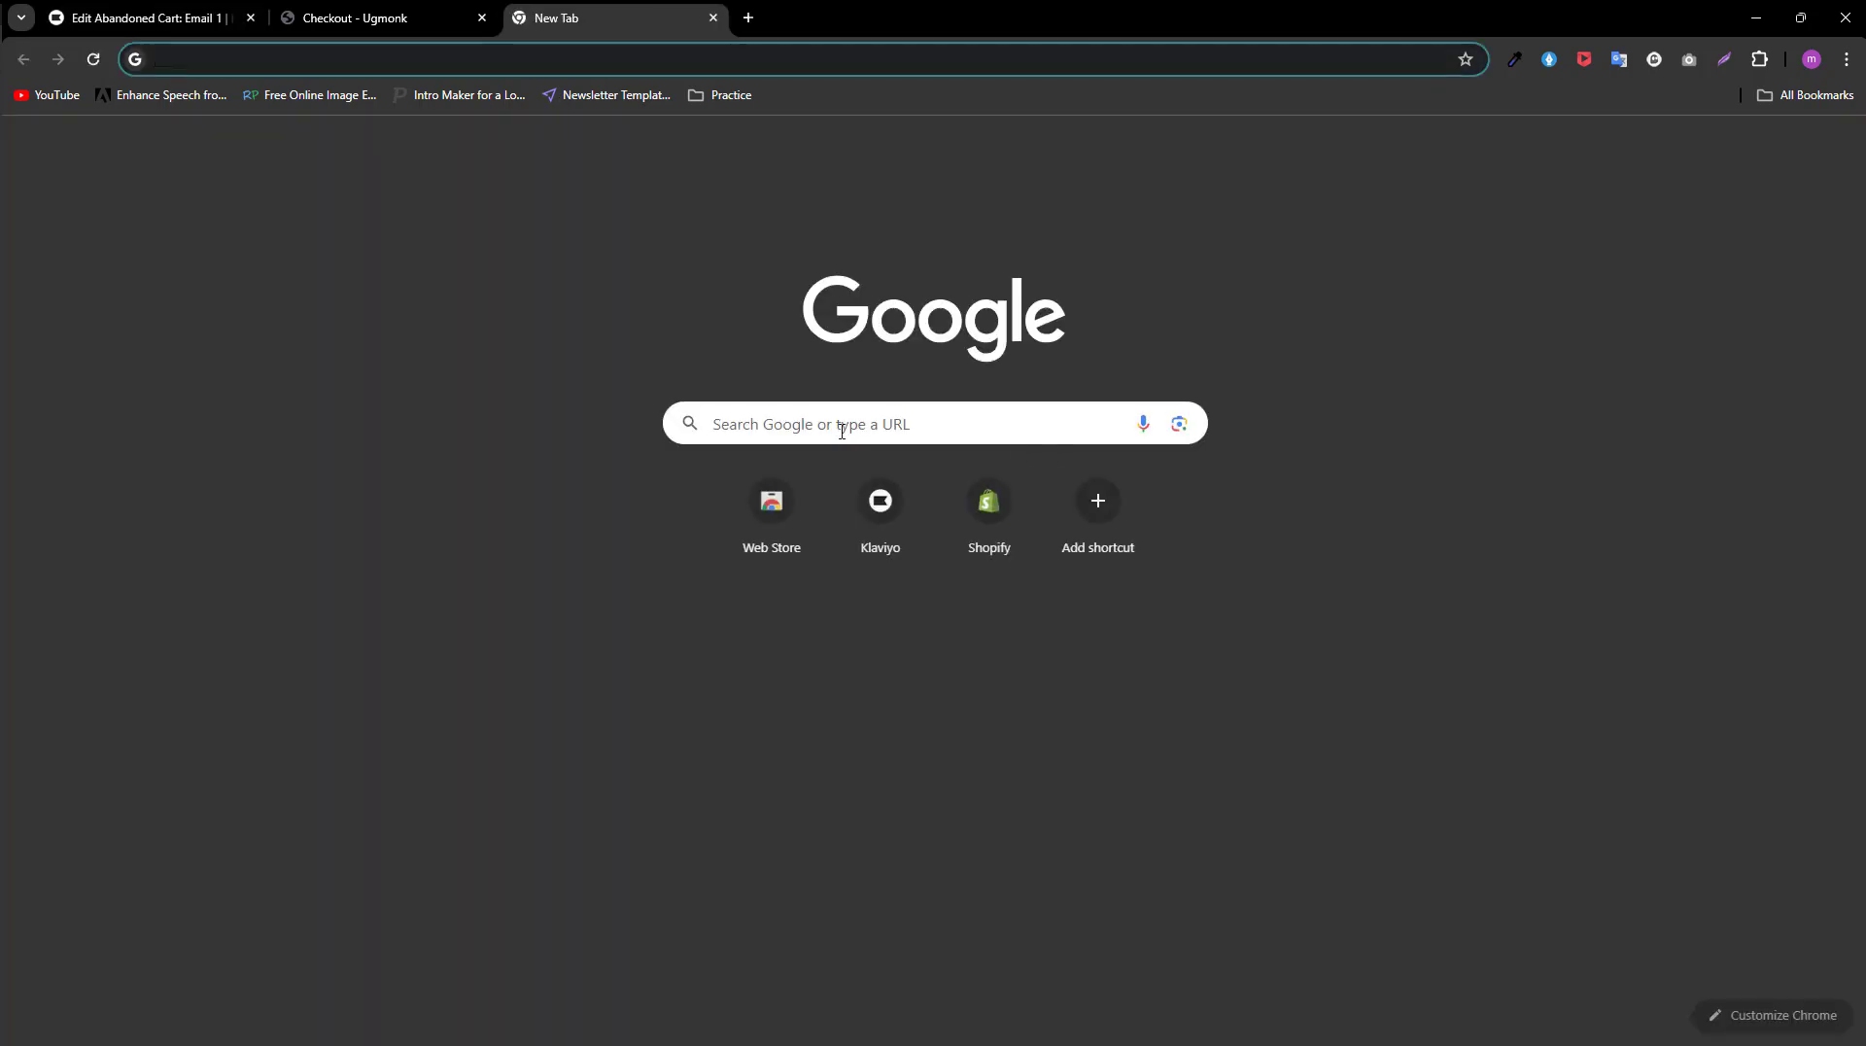
pyautogui.click(839, 429)
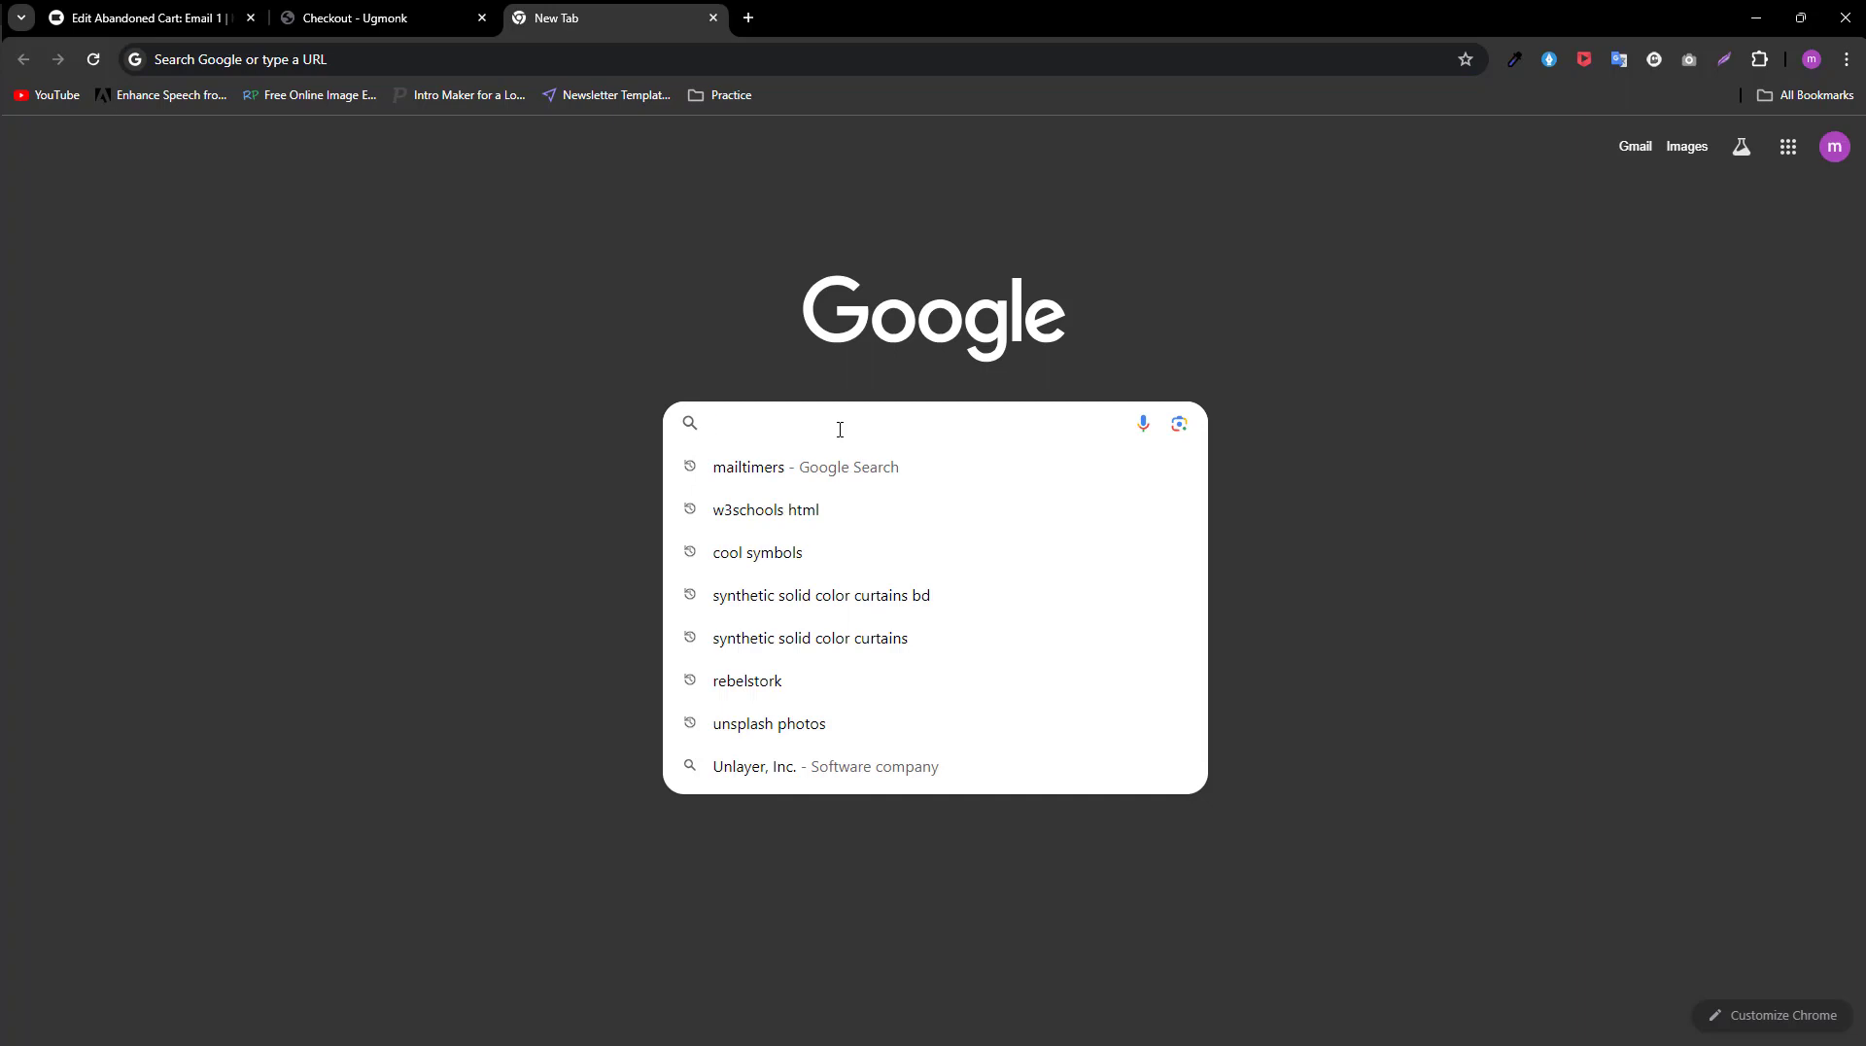
pyautogui.write('reallygoodemail')
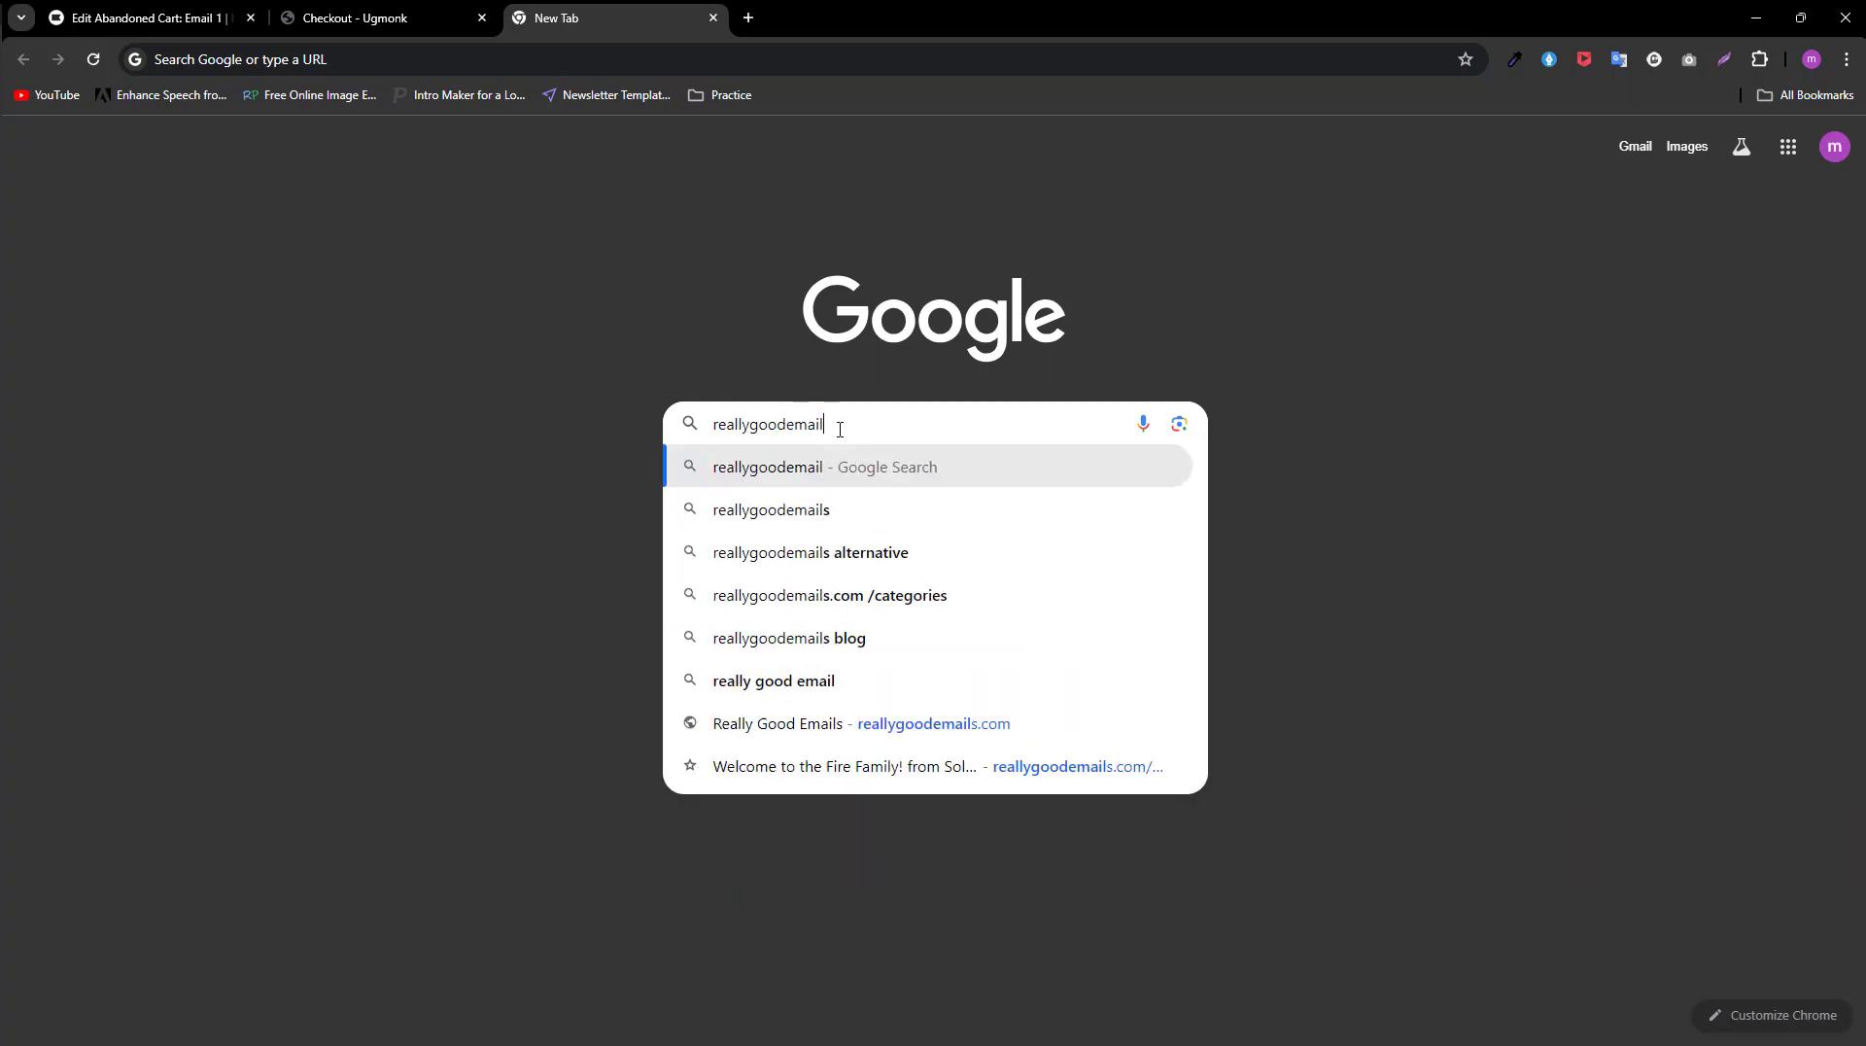
pyautogui.write('s.com')
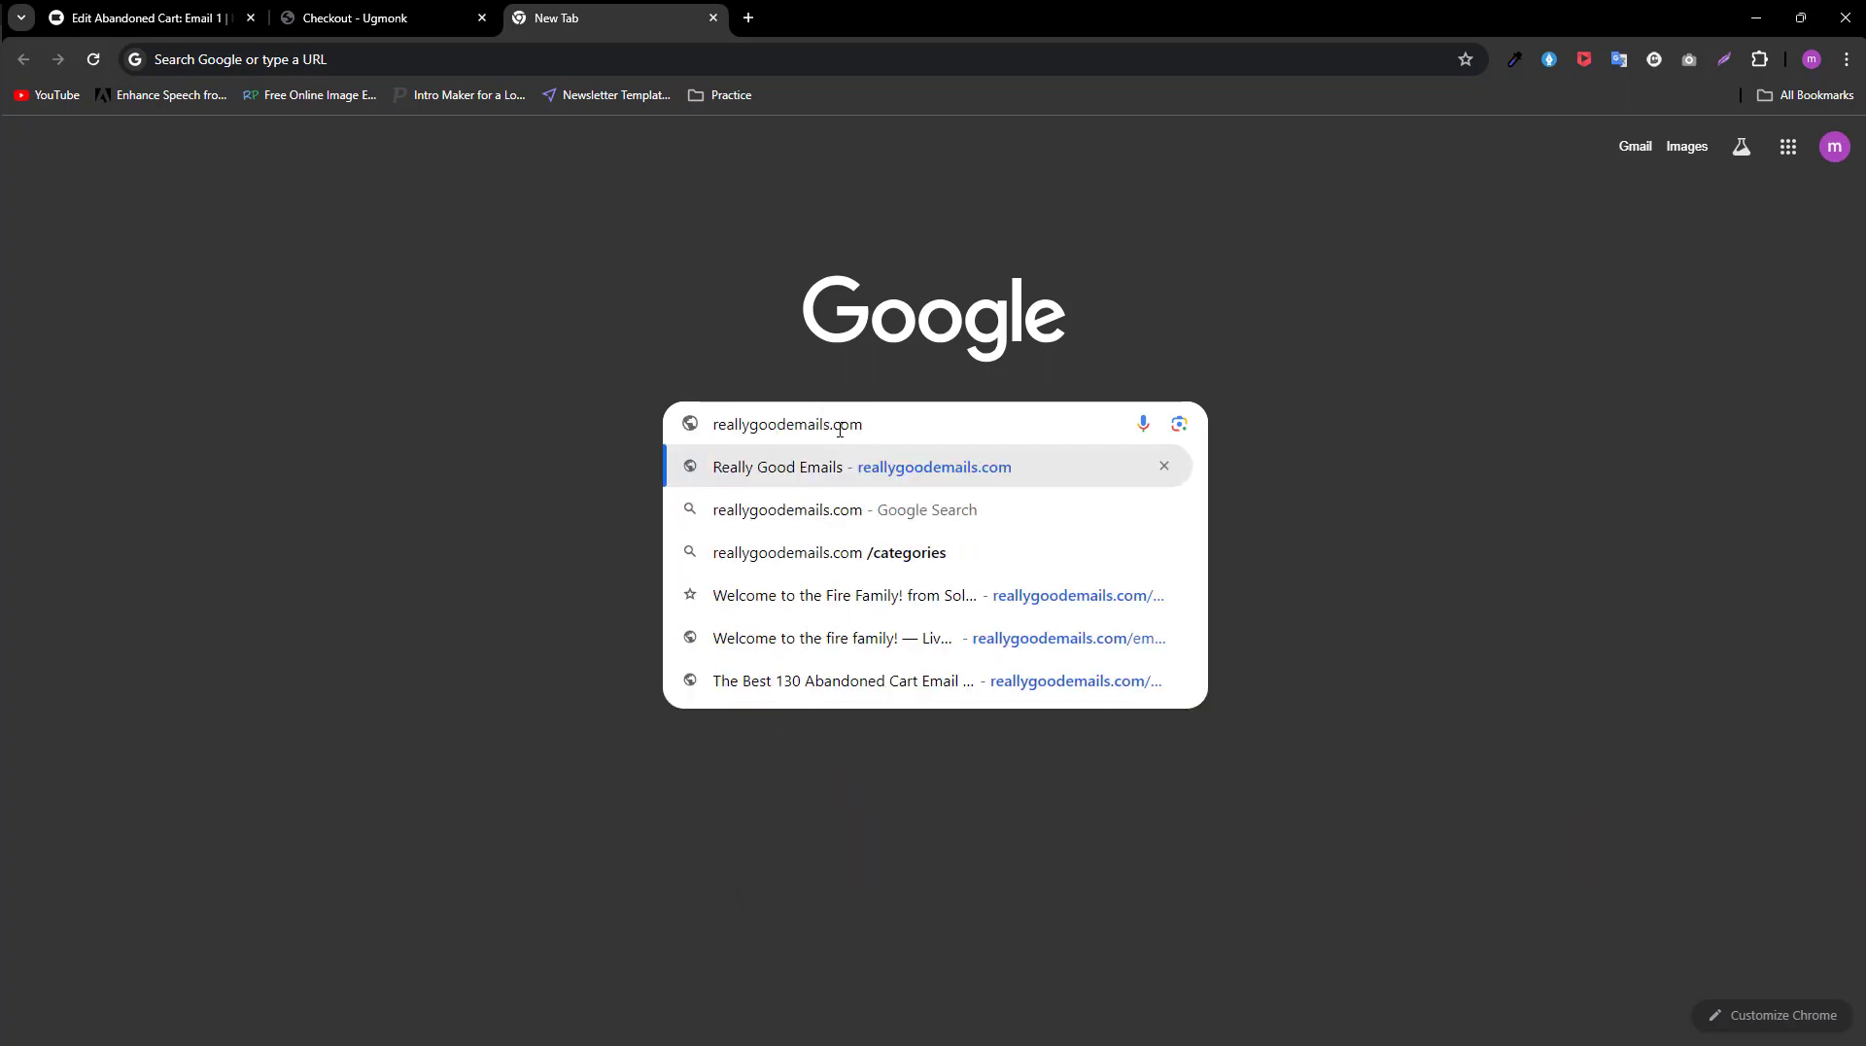
pyautogui.press('Return')
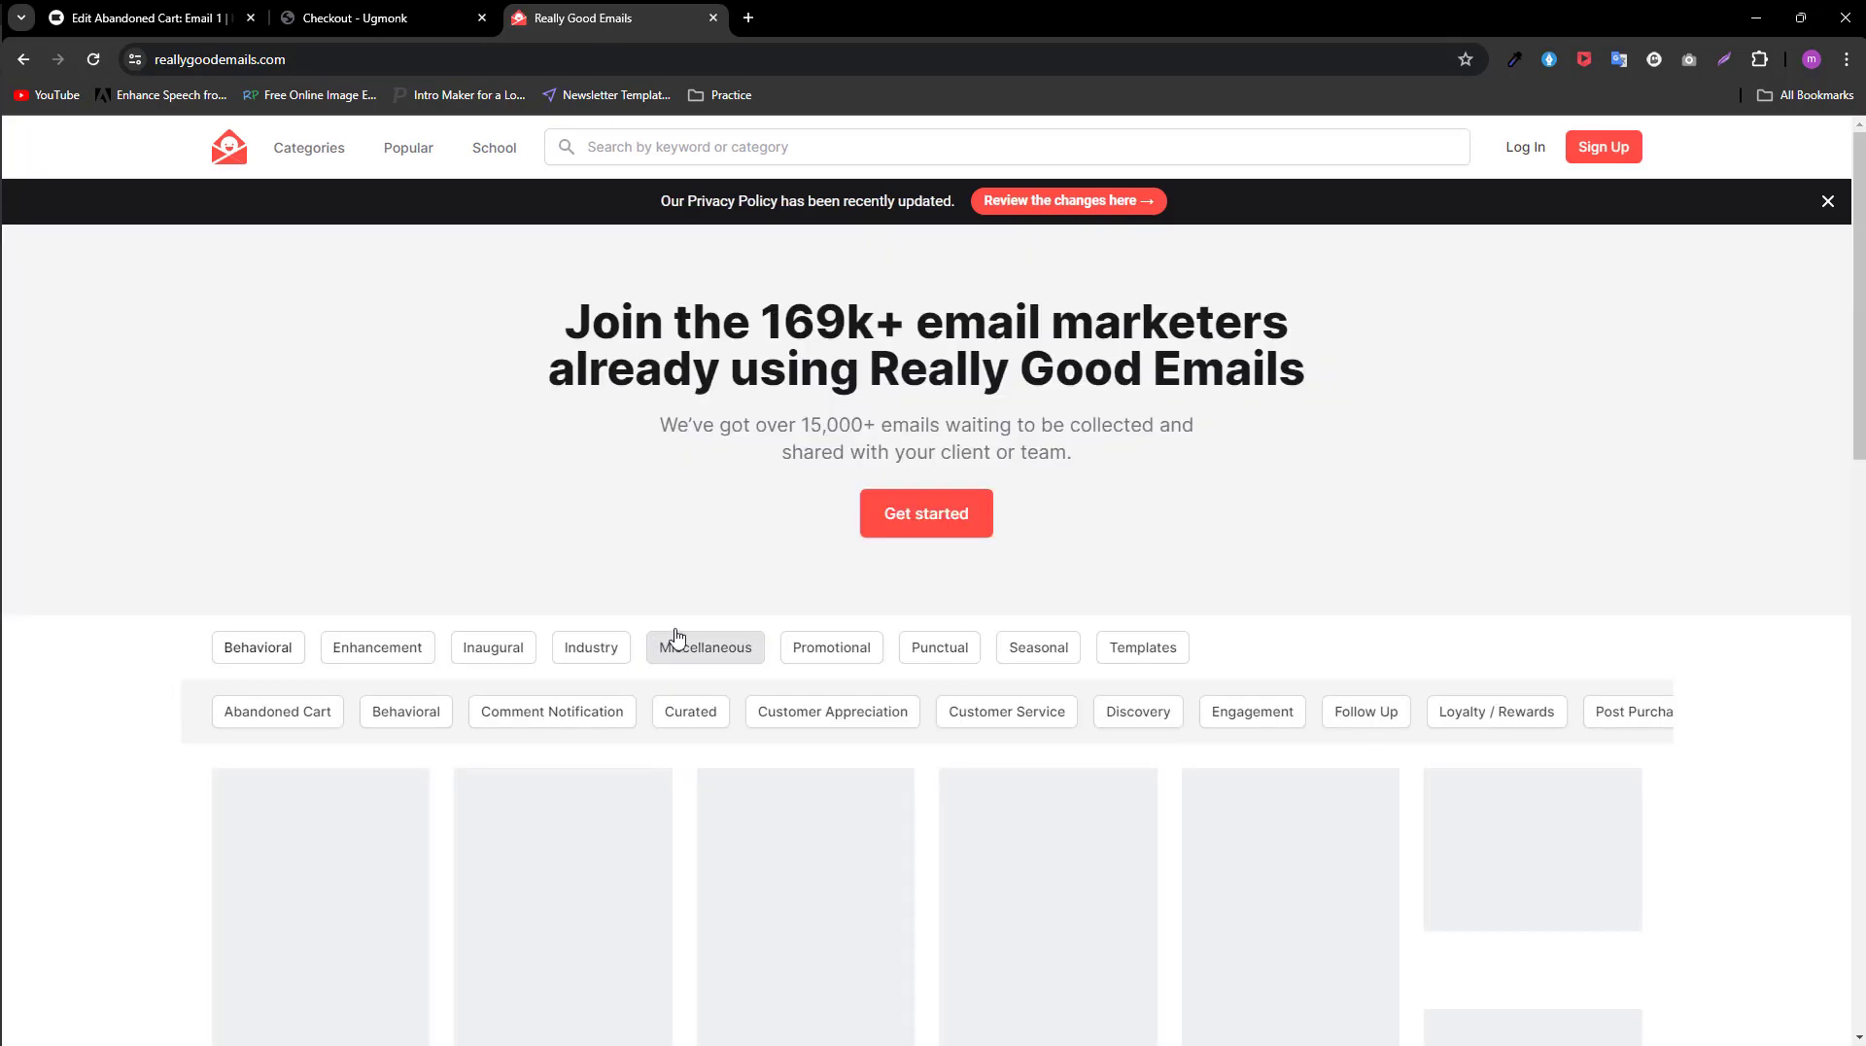
# Step: Show the Abandoned Cart category under Behavioral emails and browse its example designs
pyautogui.scroll(-2, 320, 549)
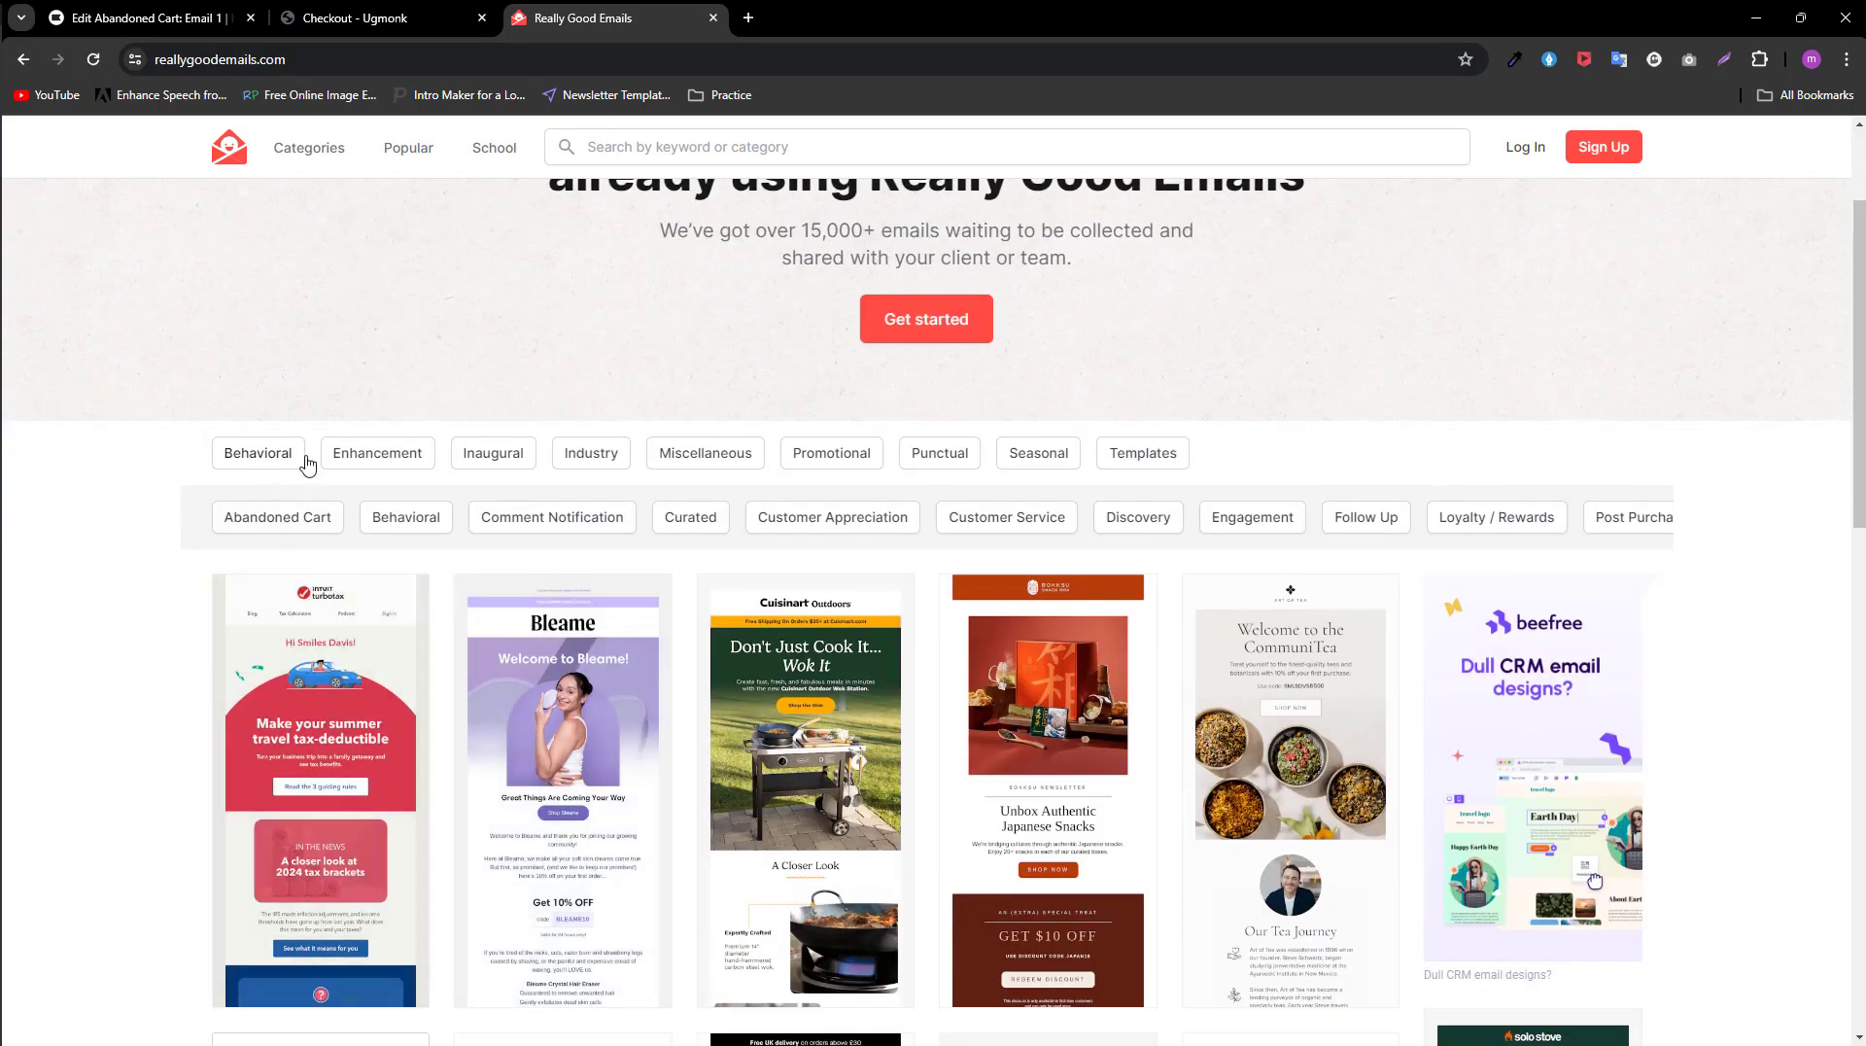
pyautogui.click(288, 520)
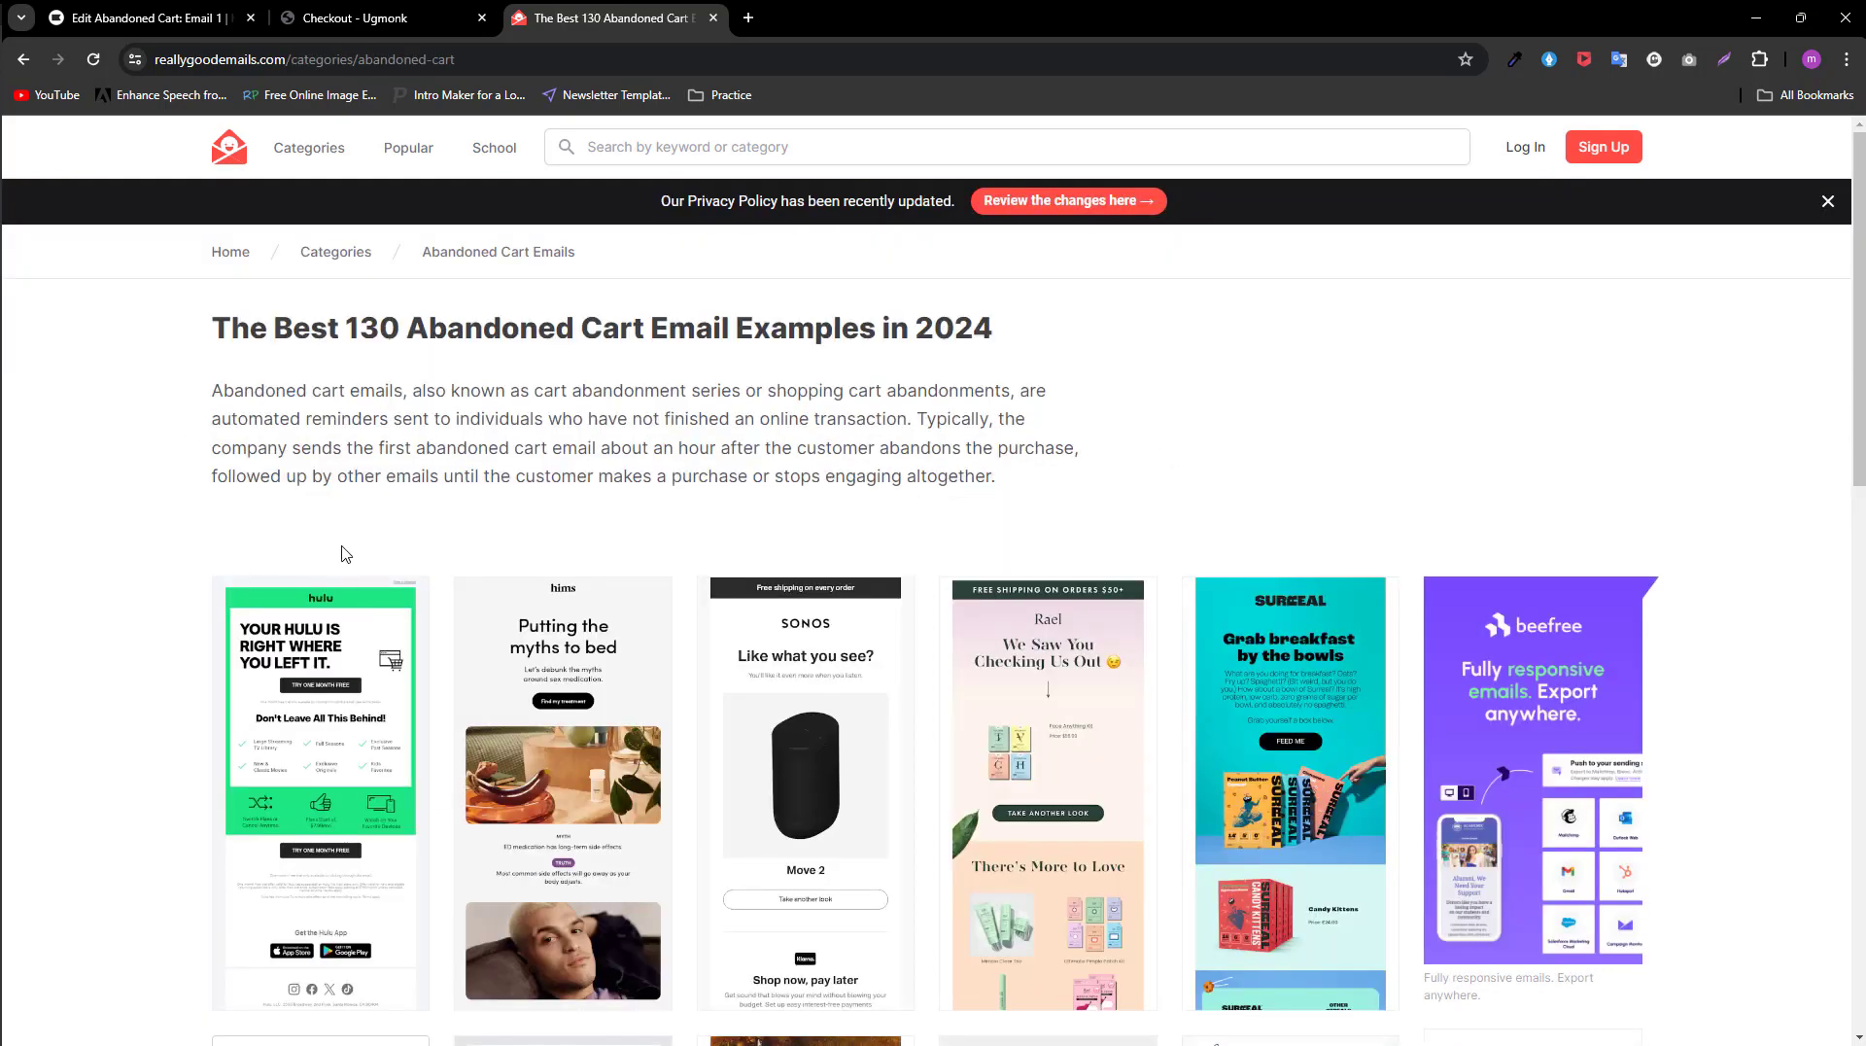
pyautogui.scroll(-5, 583, 557)
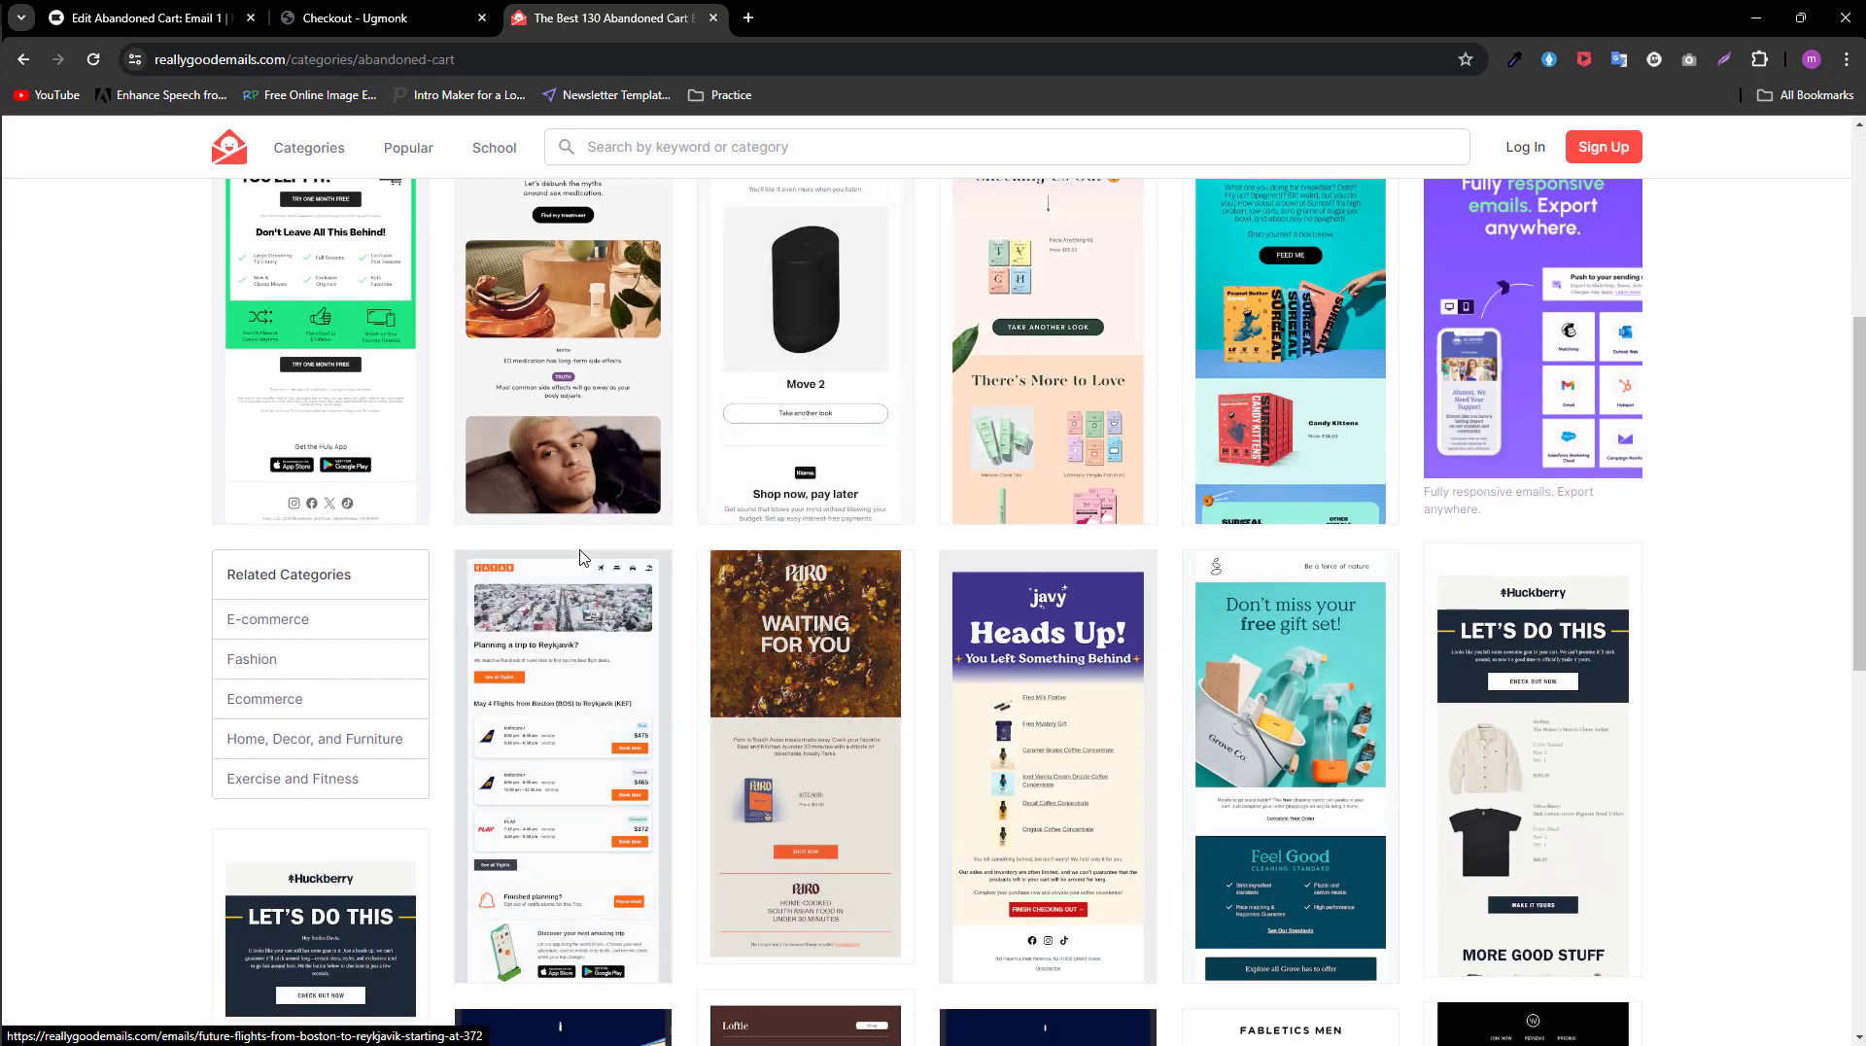
pyautogui.scroll(-2, 1259, 700)
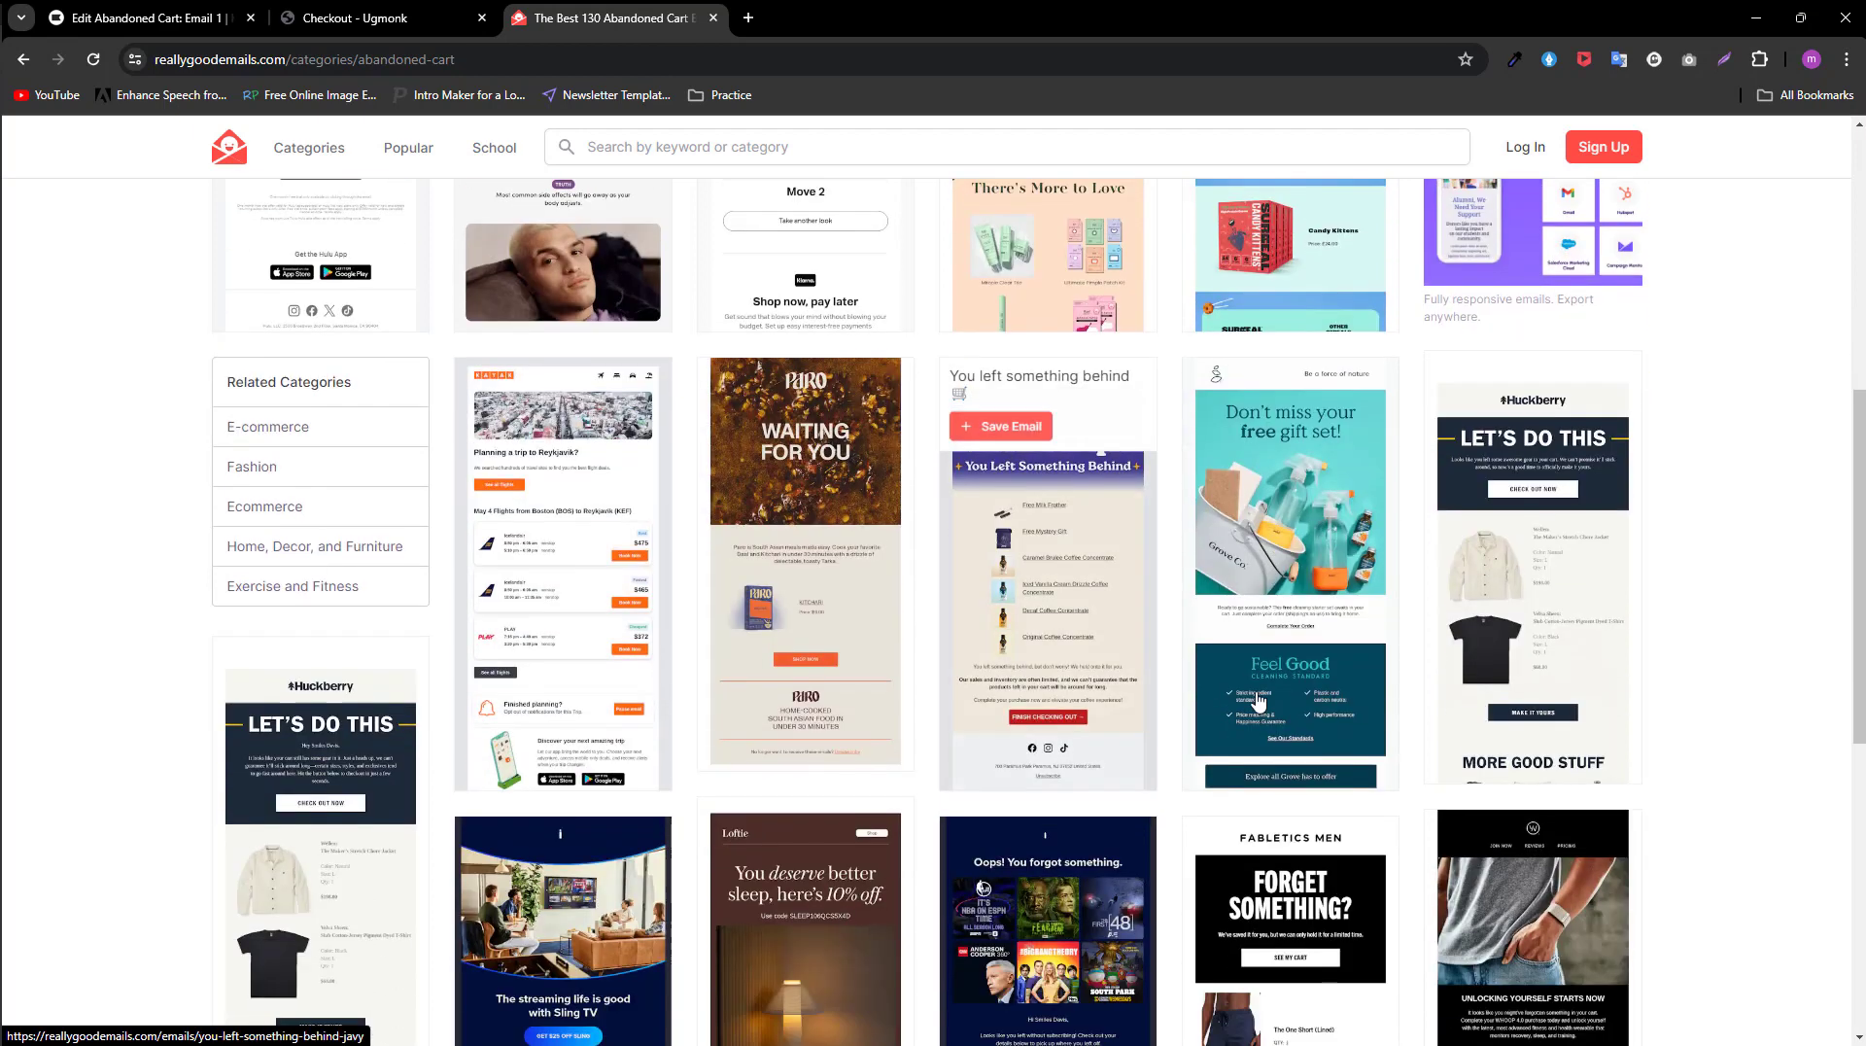
# Step: Open the full page of Huckberry's "Just a few left..." email and examine its layout from header to product recommendations
pyautogui.click(1561, 690)
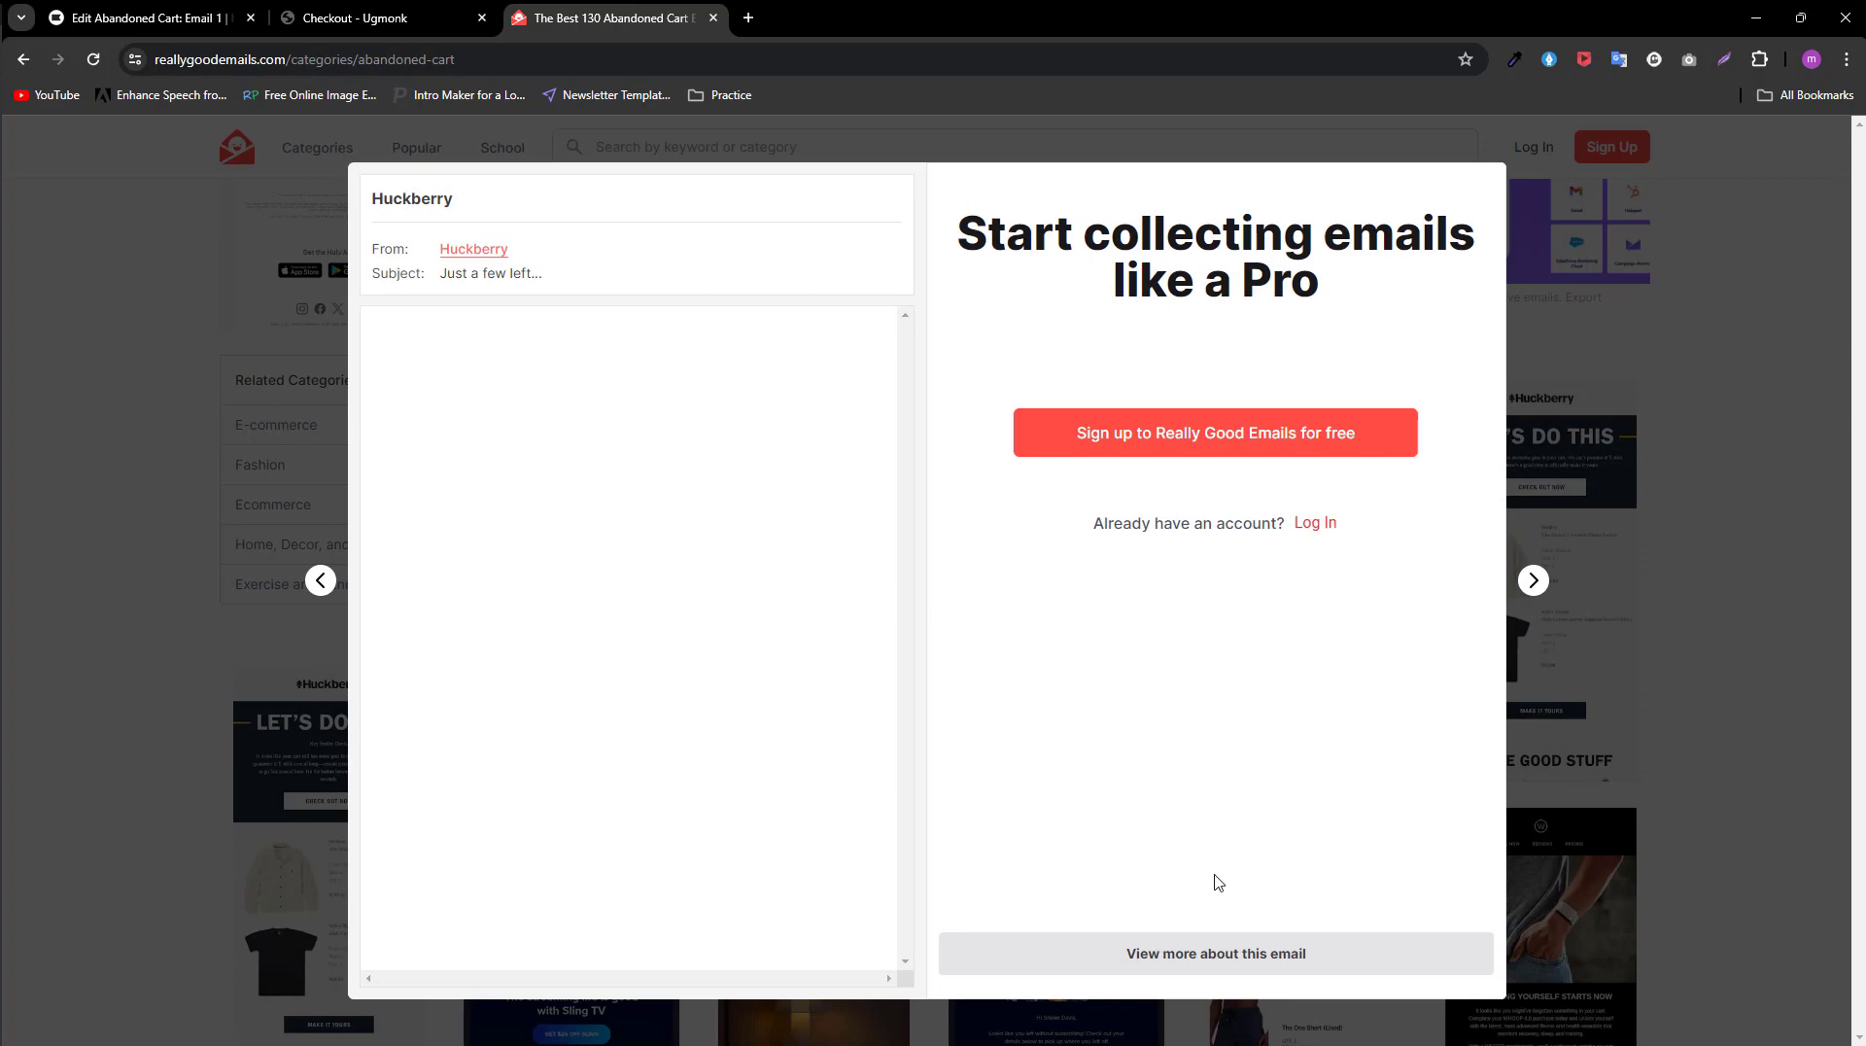
pyautogui.click(1172, 967)
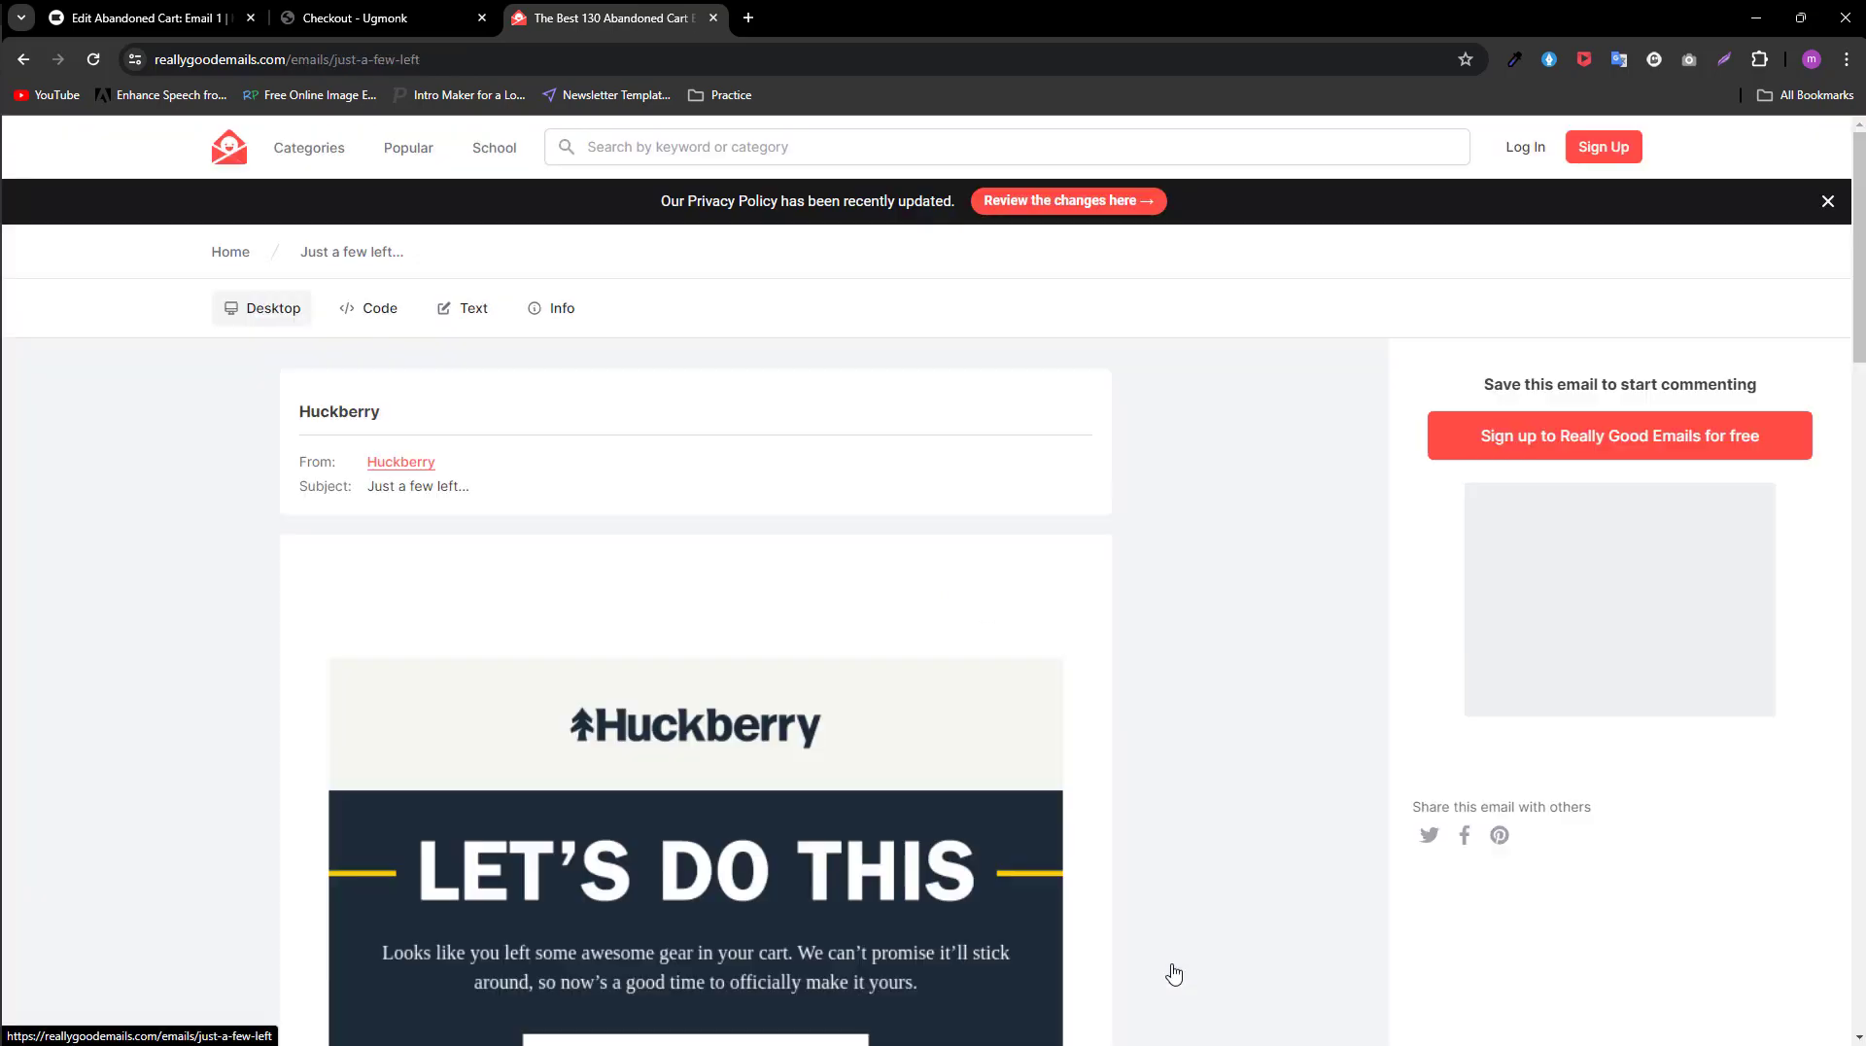
pyautogui.scroll(-4, 385, 544)
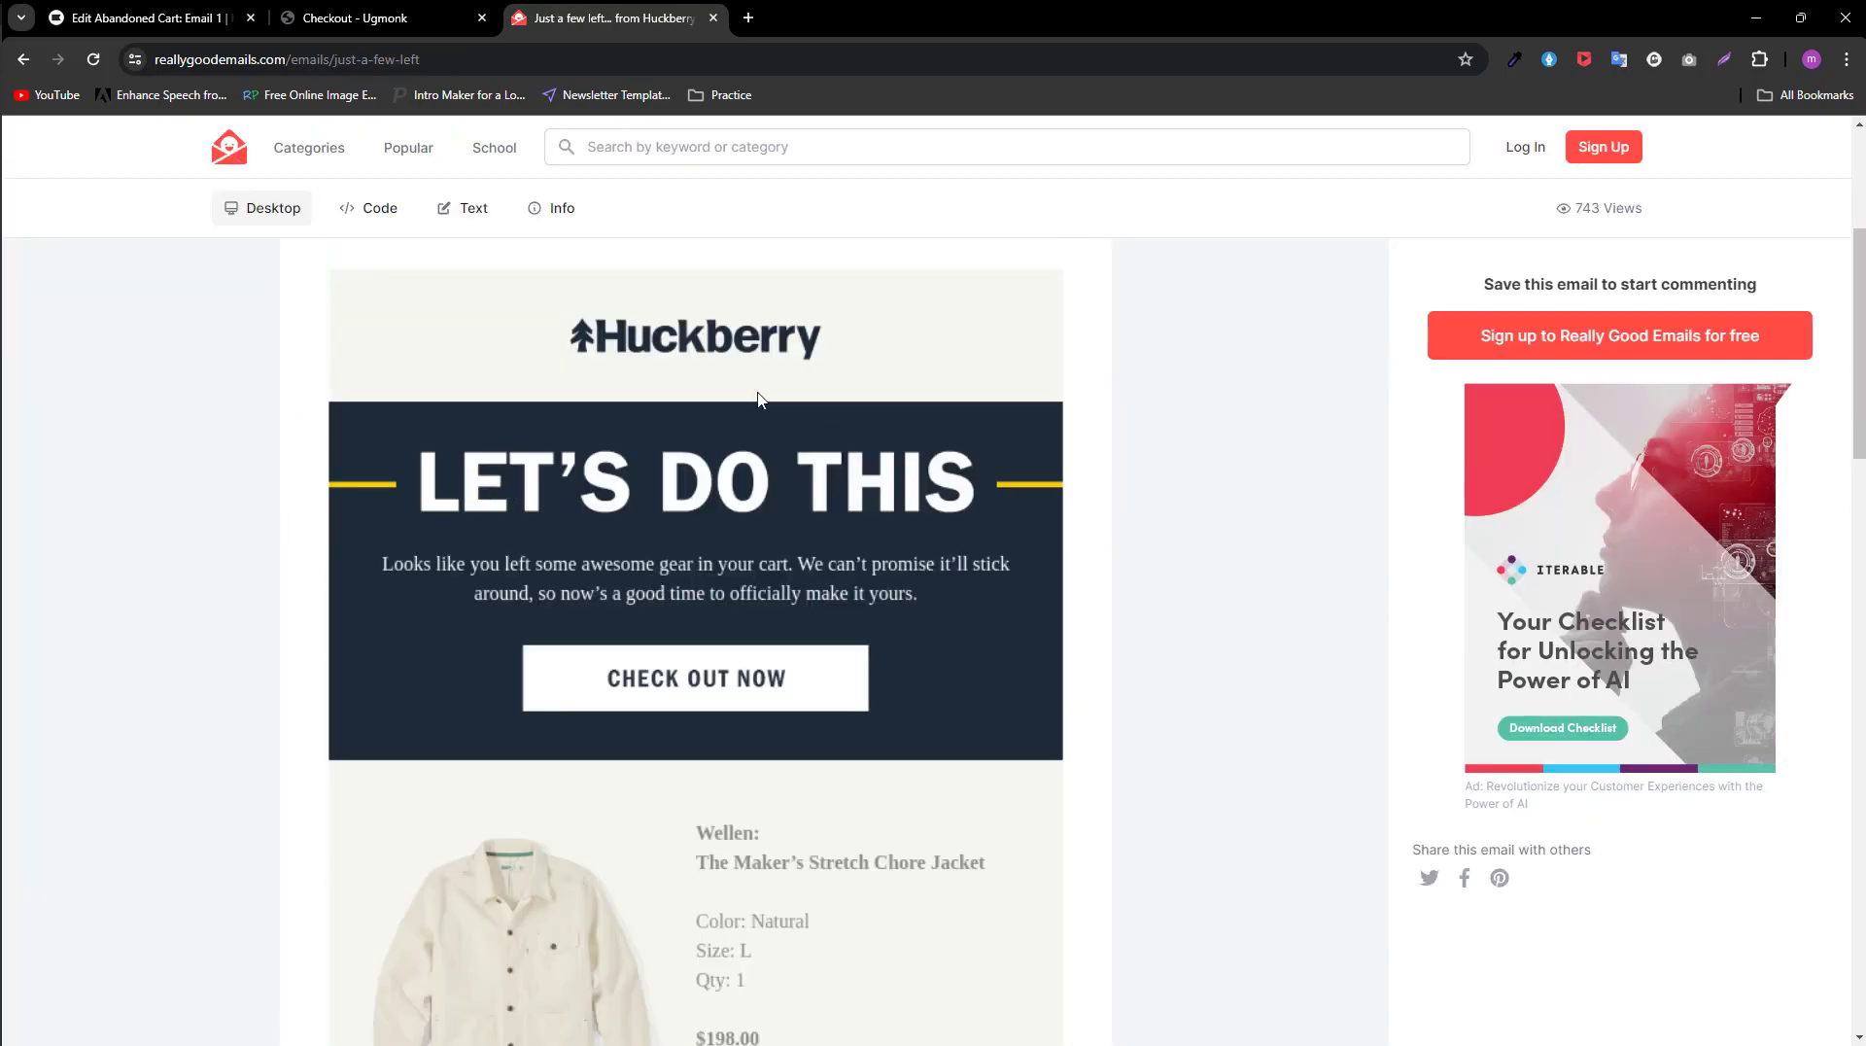
pyautogui.scroll(-4, 768, 564)
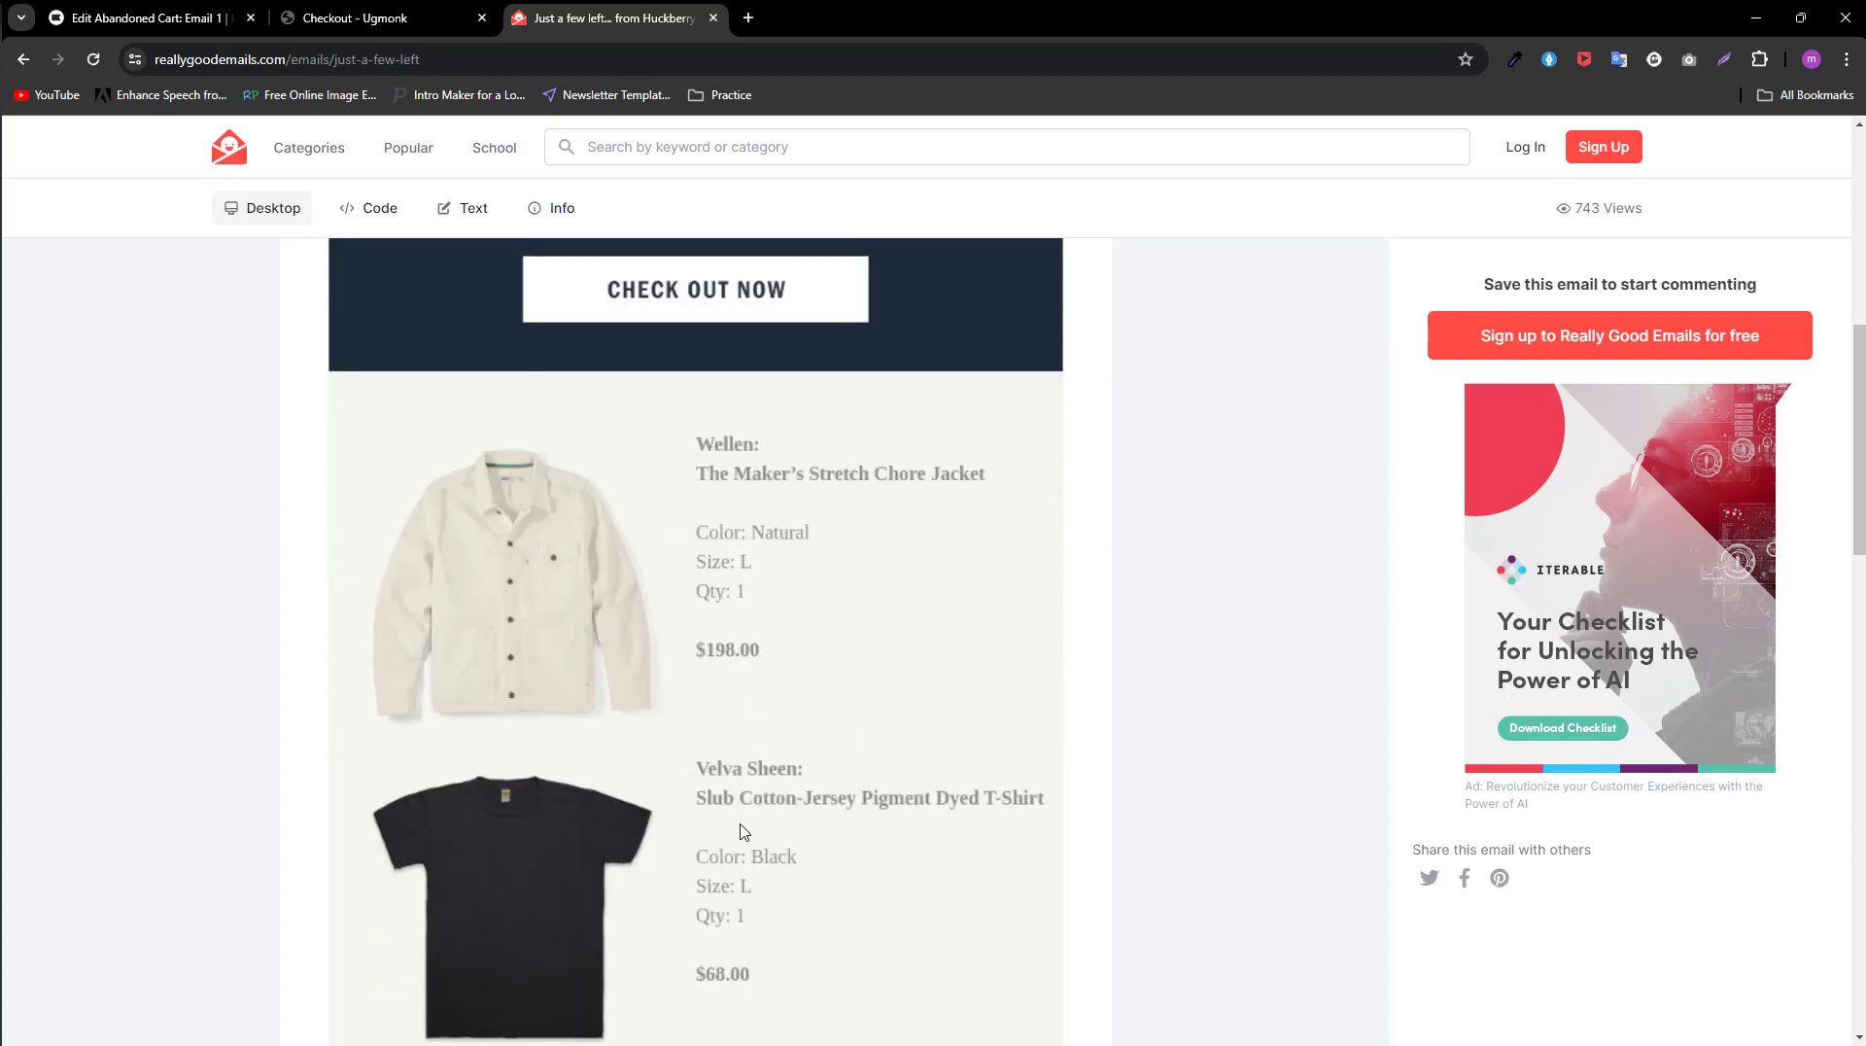
pyautogui.scroll(-9, 748, 938)
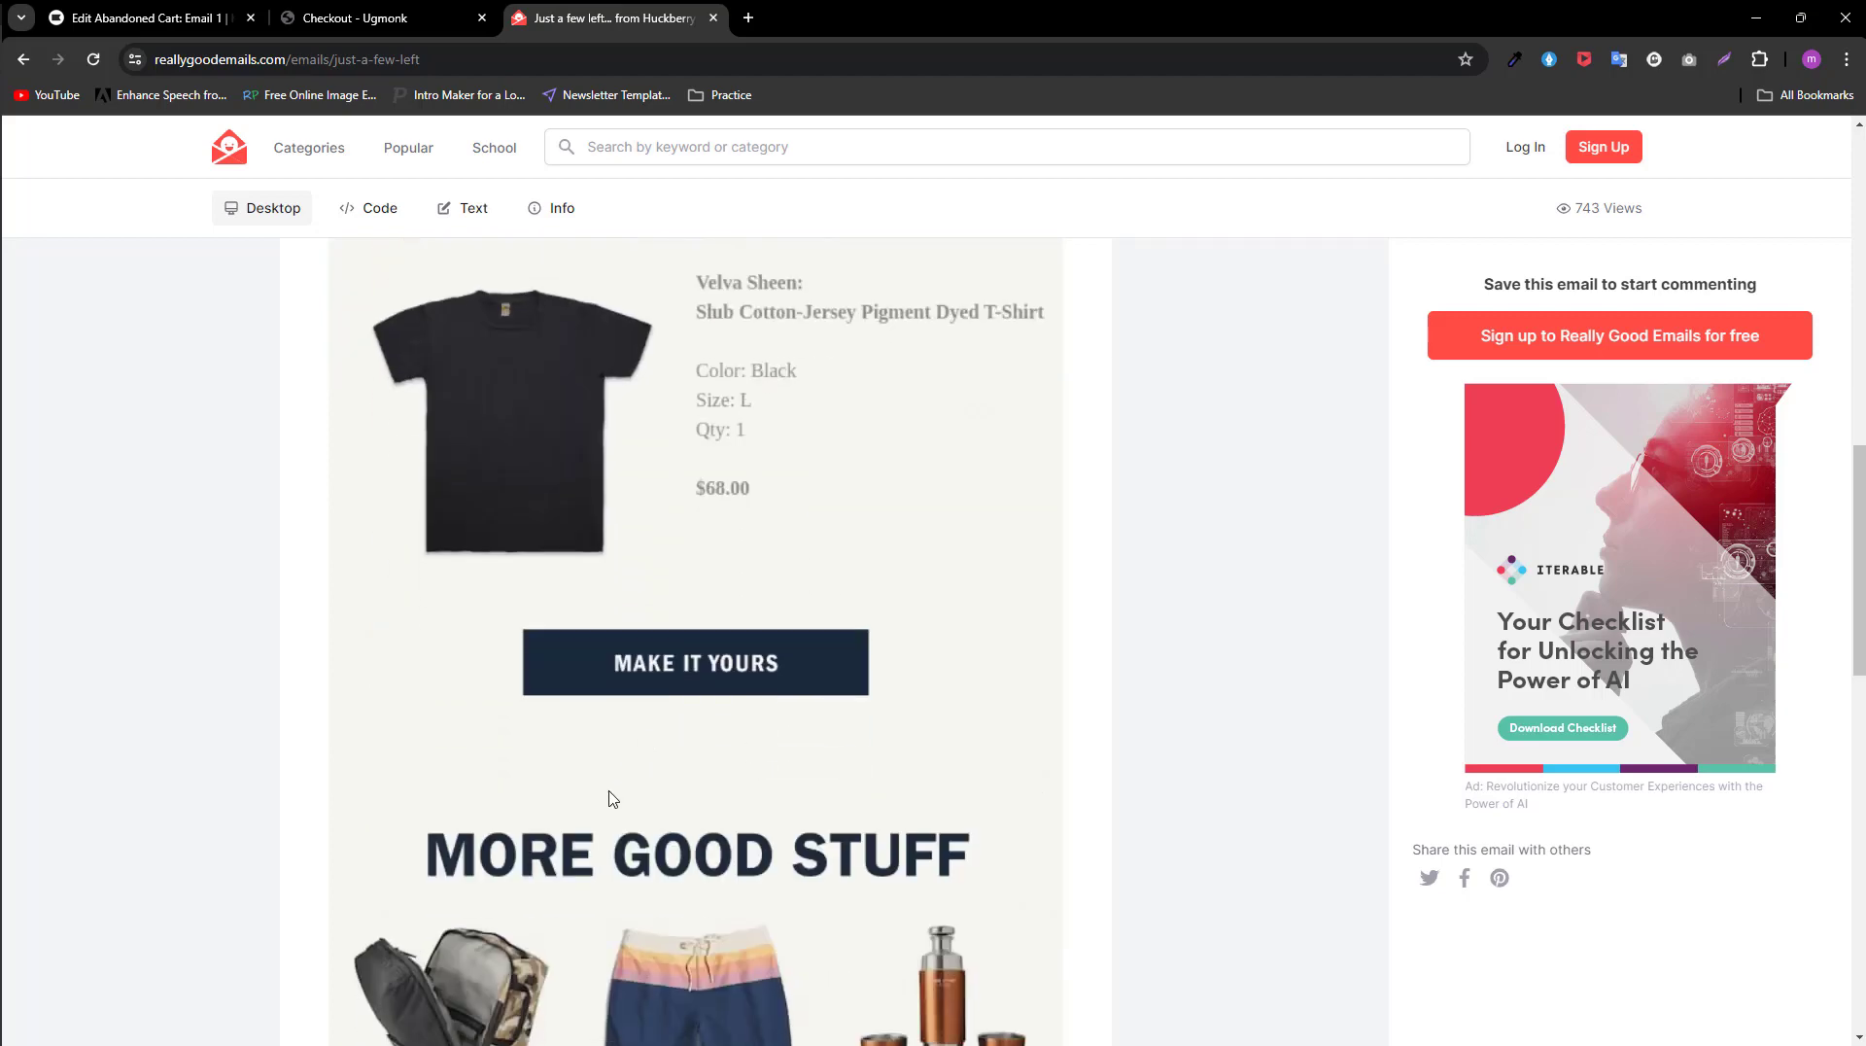
pyautogui.scroll(-3, 411, 668)
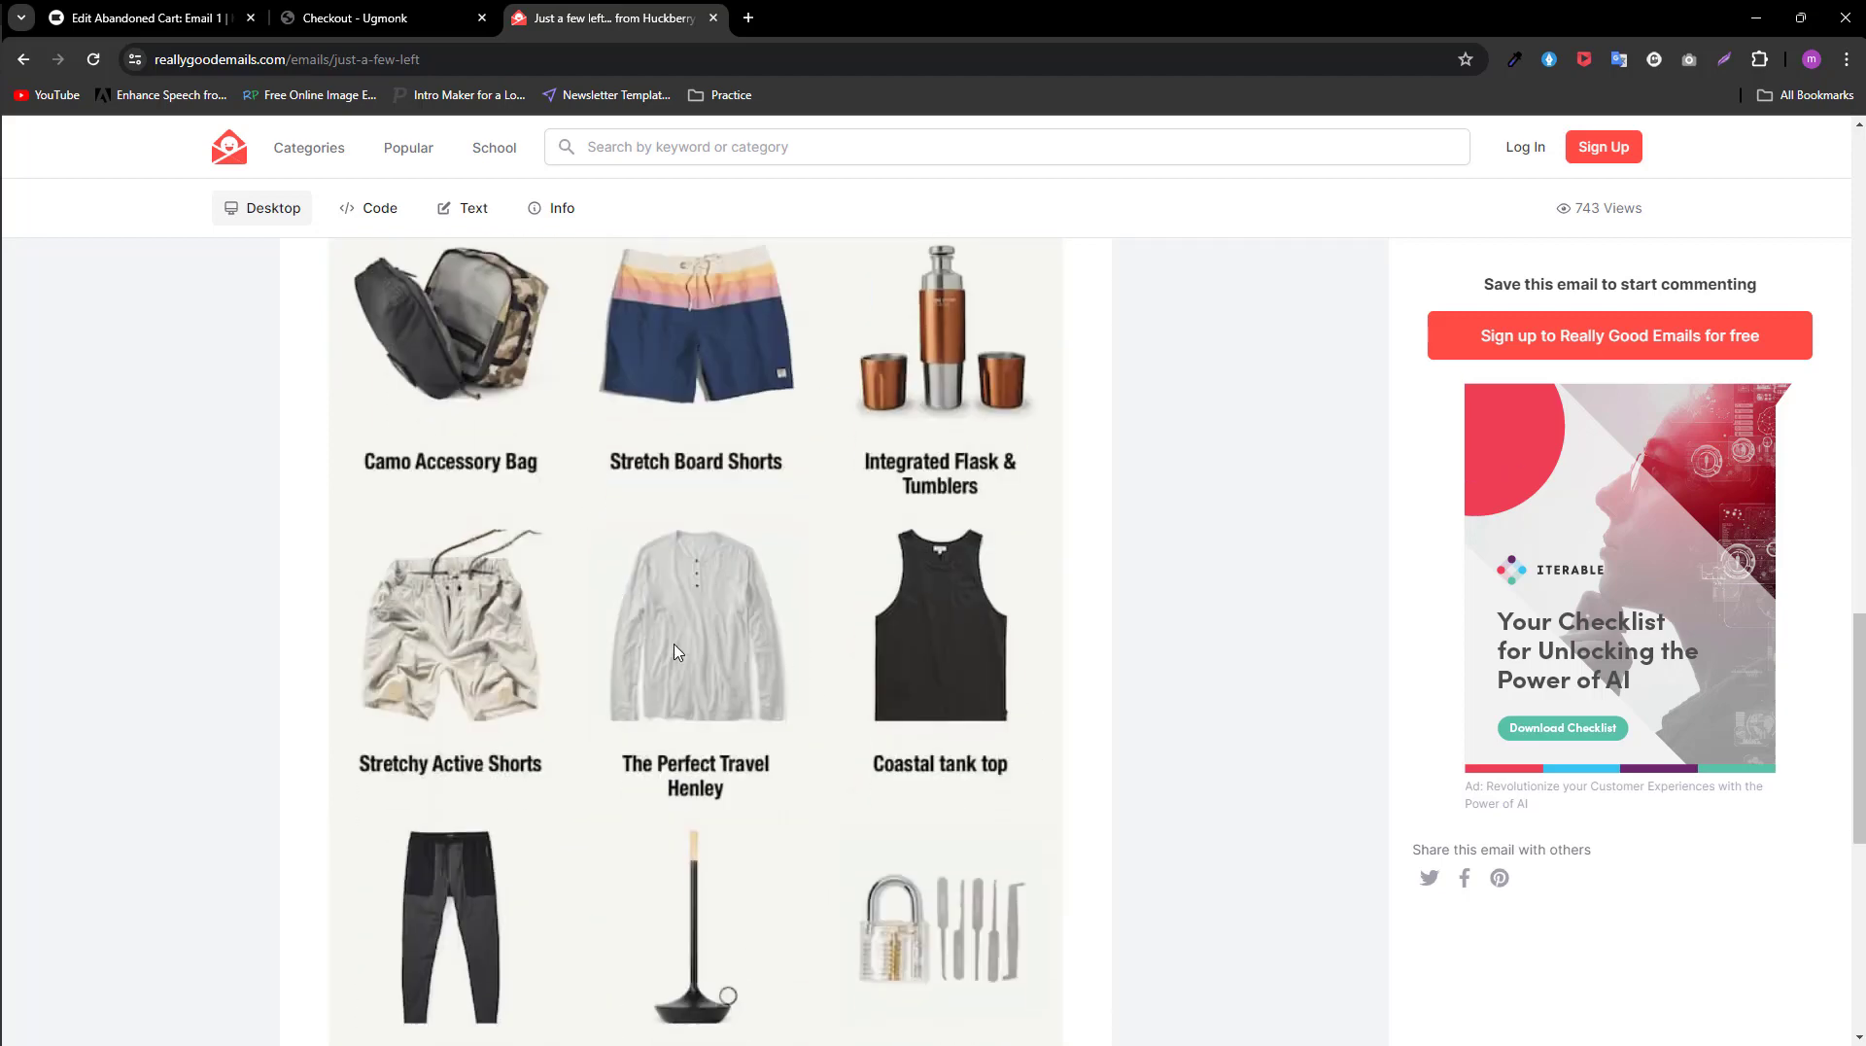
# Step: Examine the Huckberry email's footer and cart item section, and return to browsing the Abandoned Cart examples
pyautogui.scroll(-7, 604, 714)
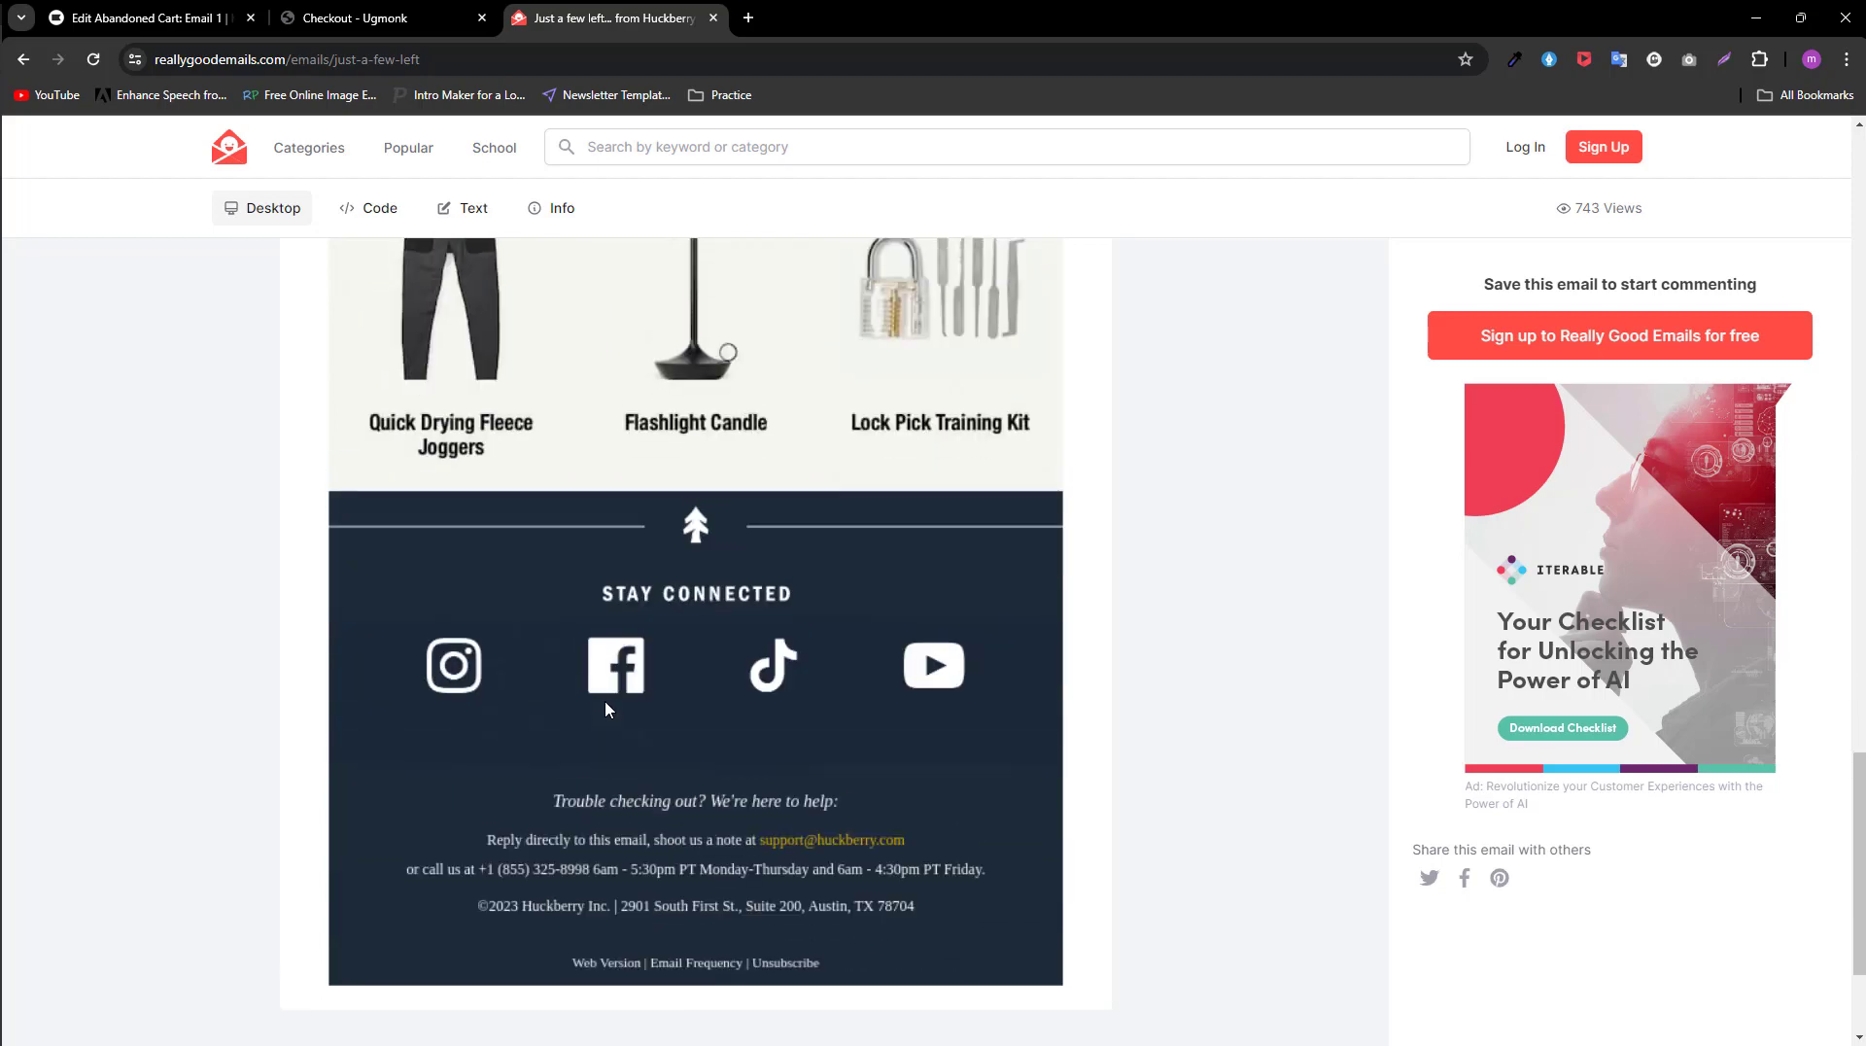
pyautogui.scroll(20, 826, 510)
pyautogui.scroll(2, 826, 511)
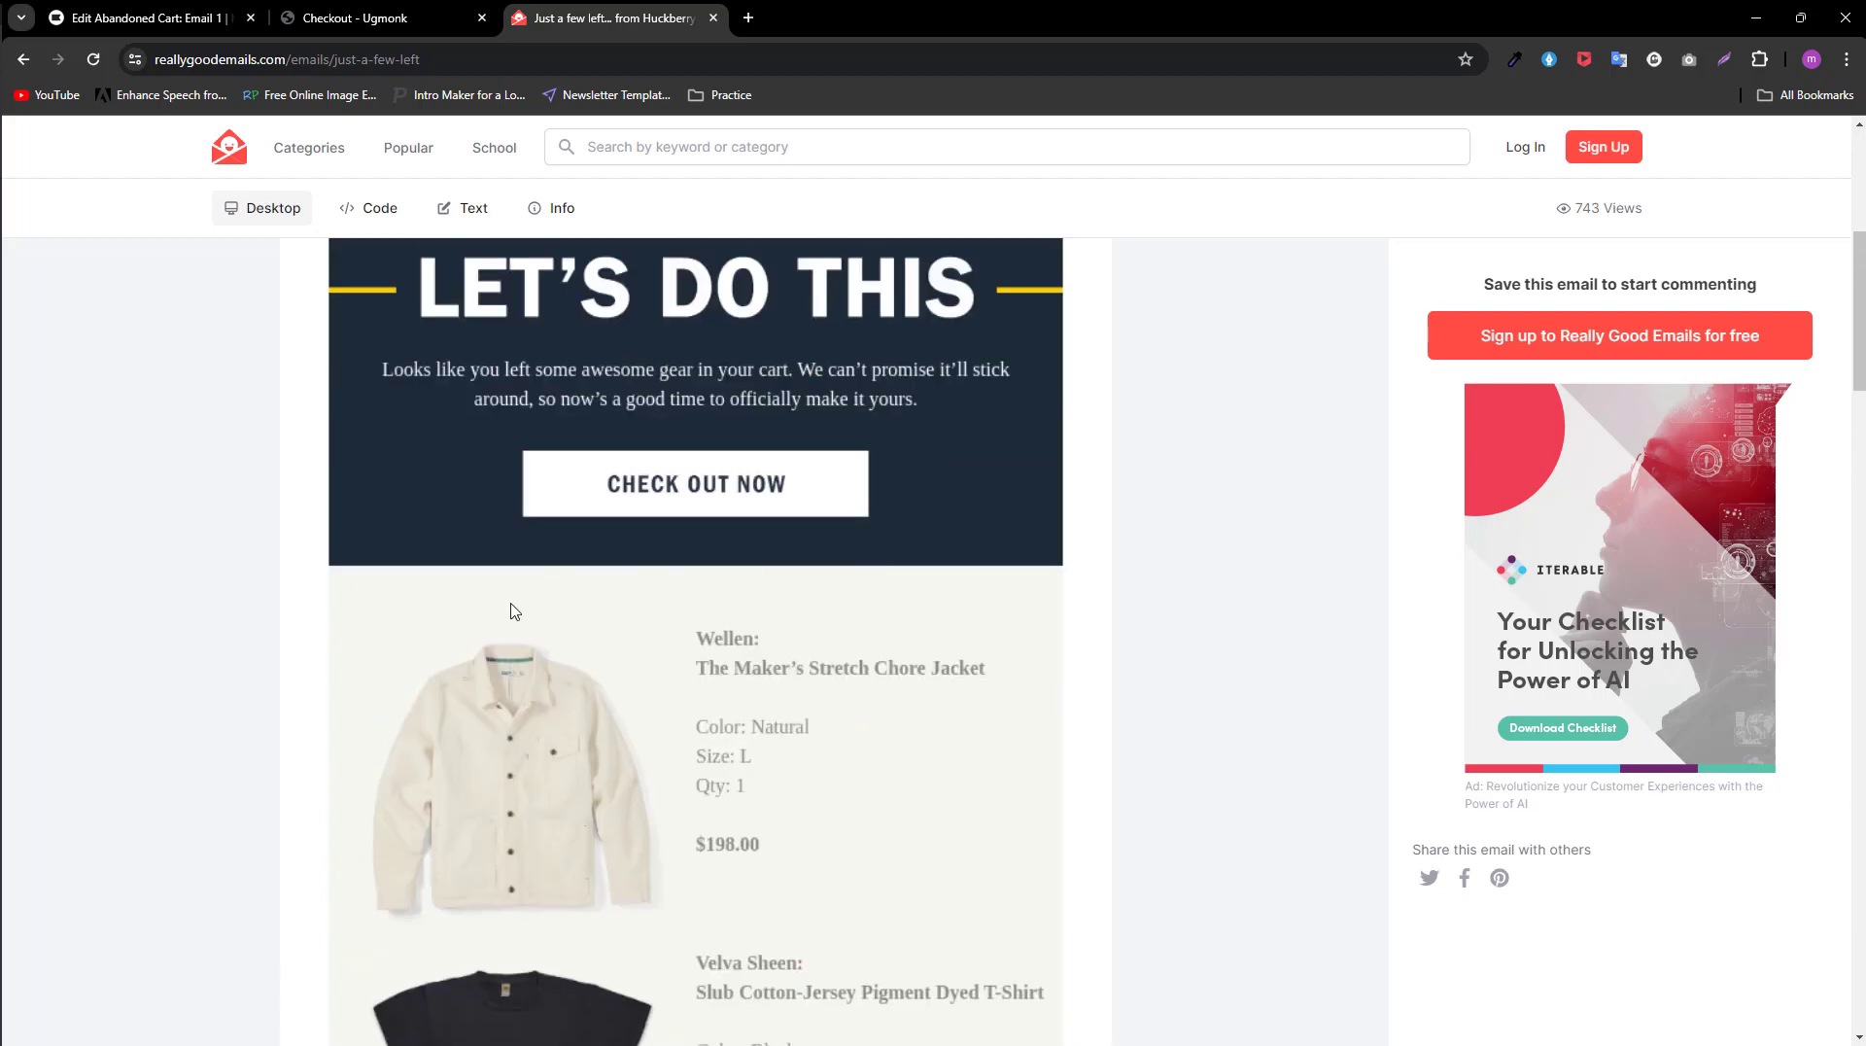
pyautogui.scroll(-4, 613, 414)
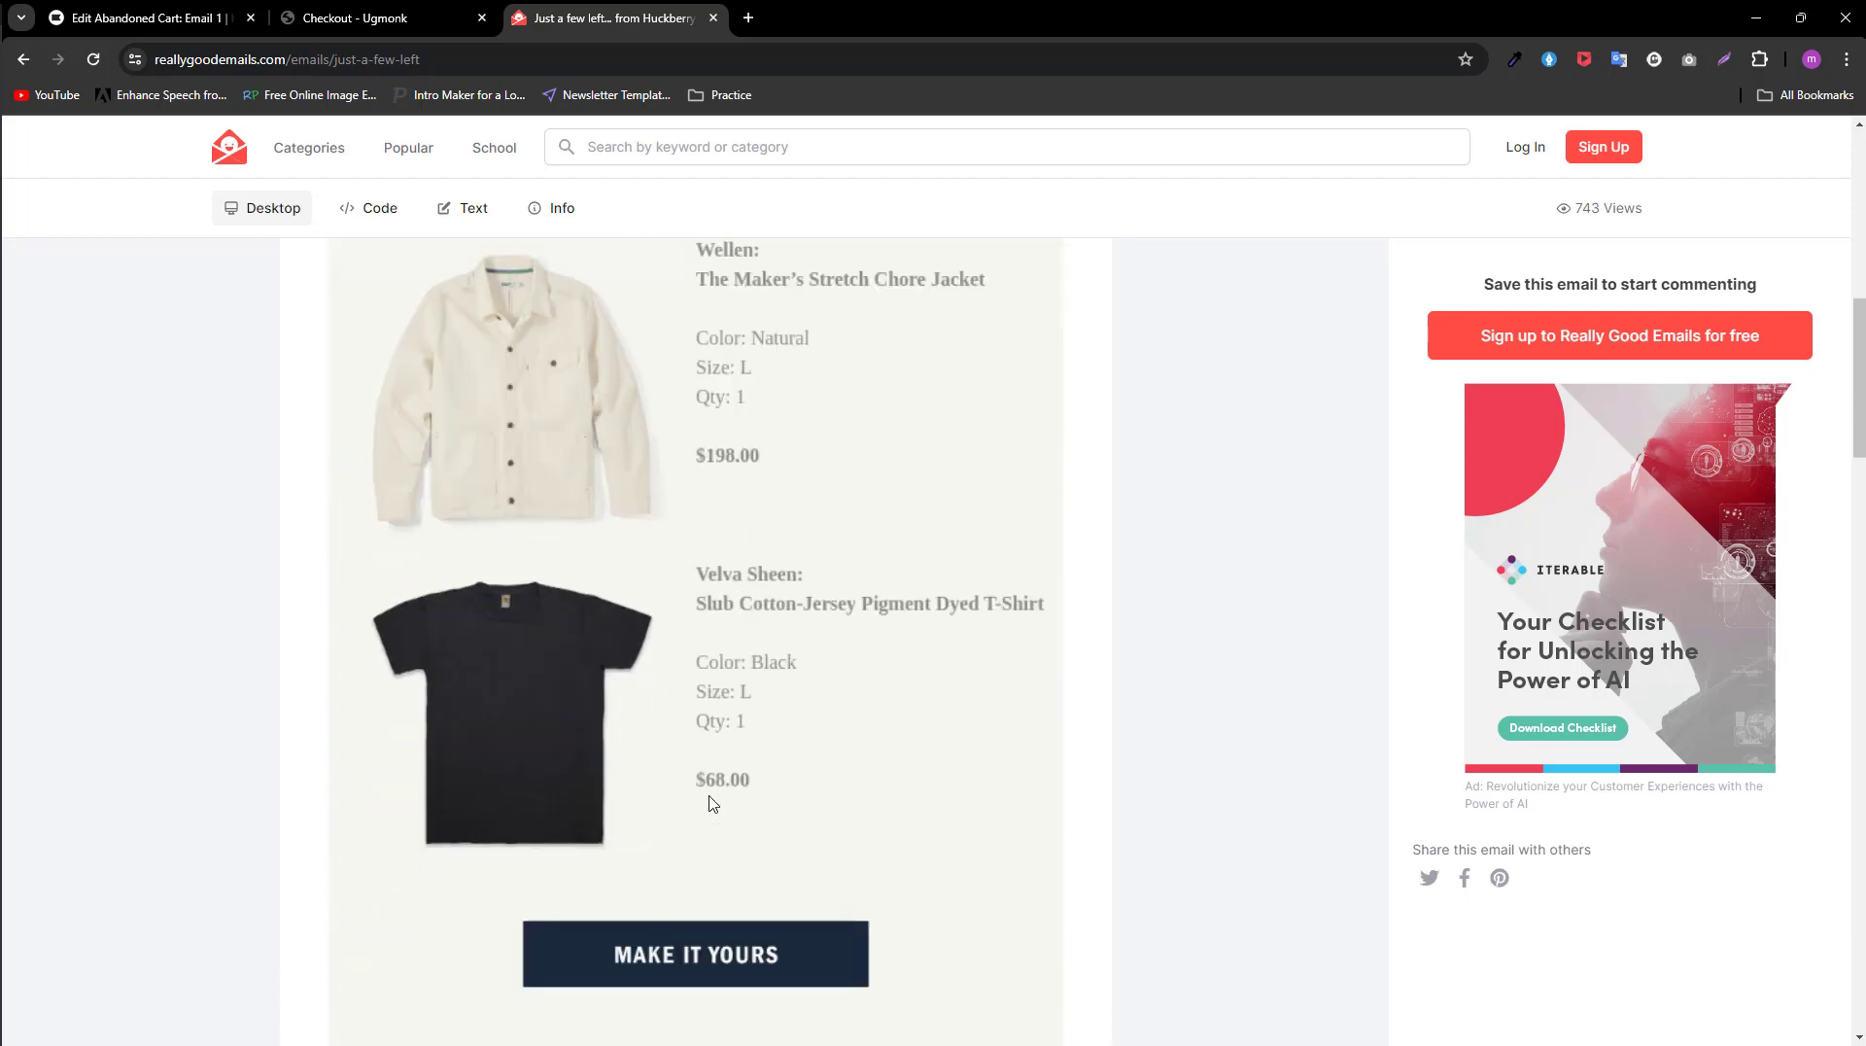
pyautogui.scroll(6, 706, 707)
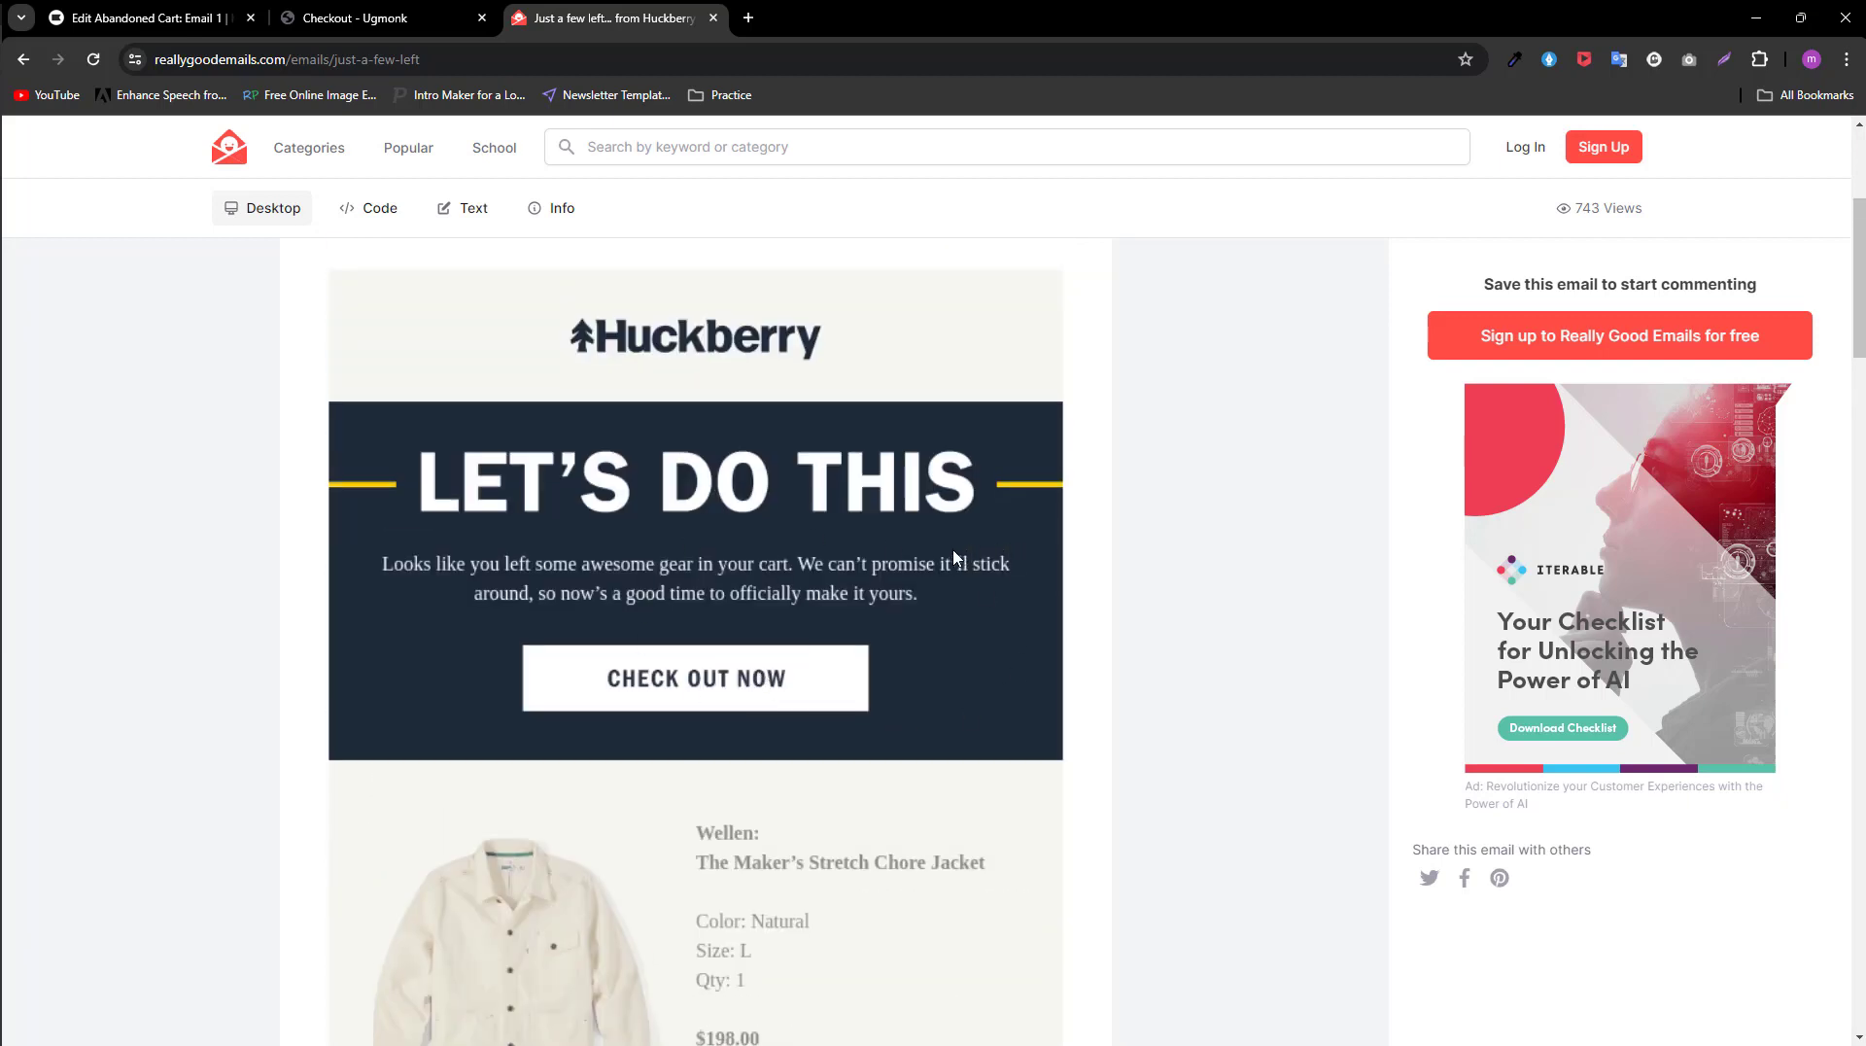
pyautogui.click(23, 59)
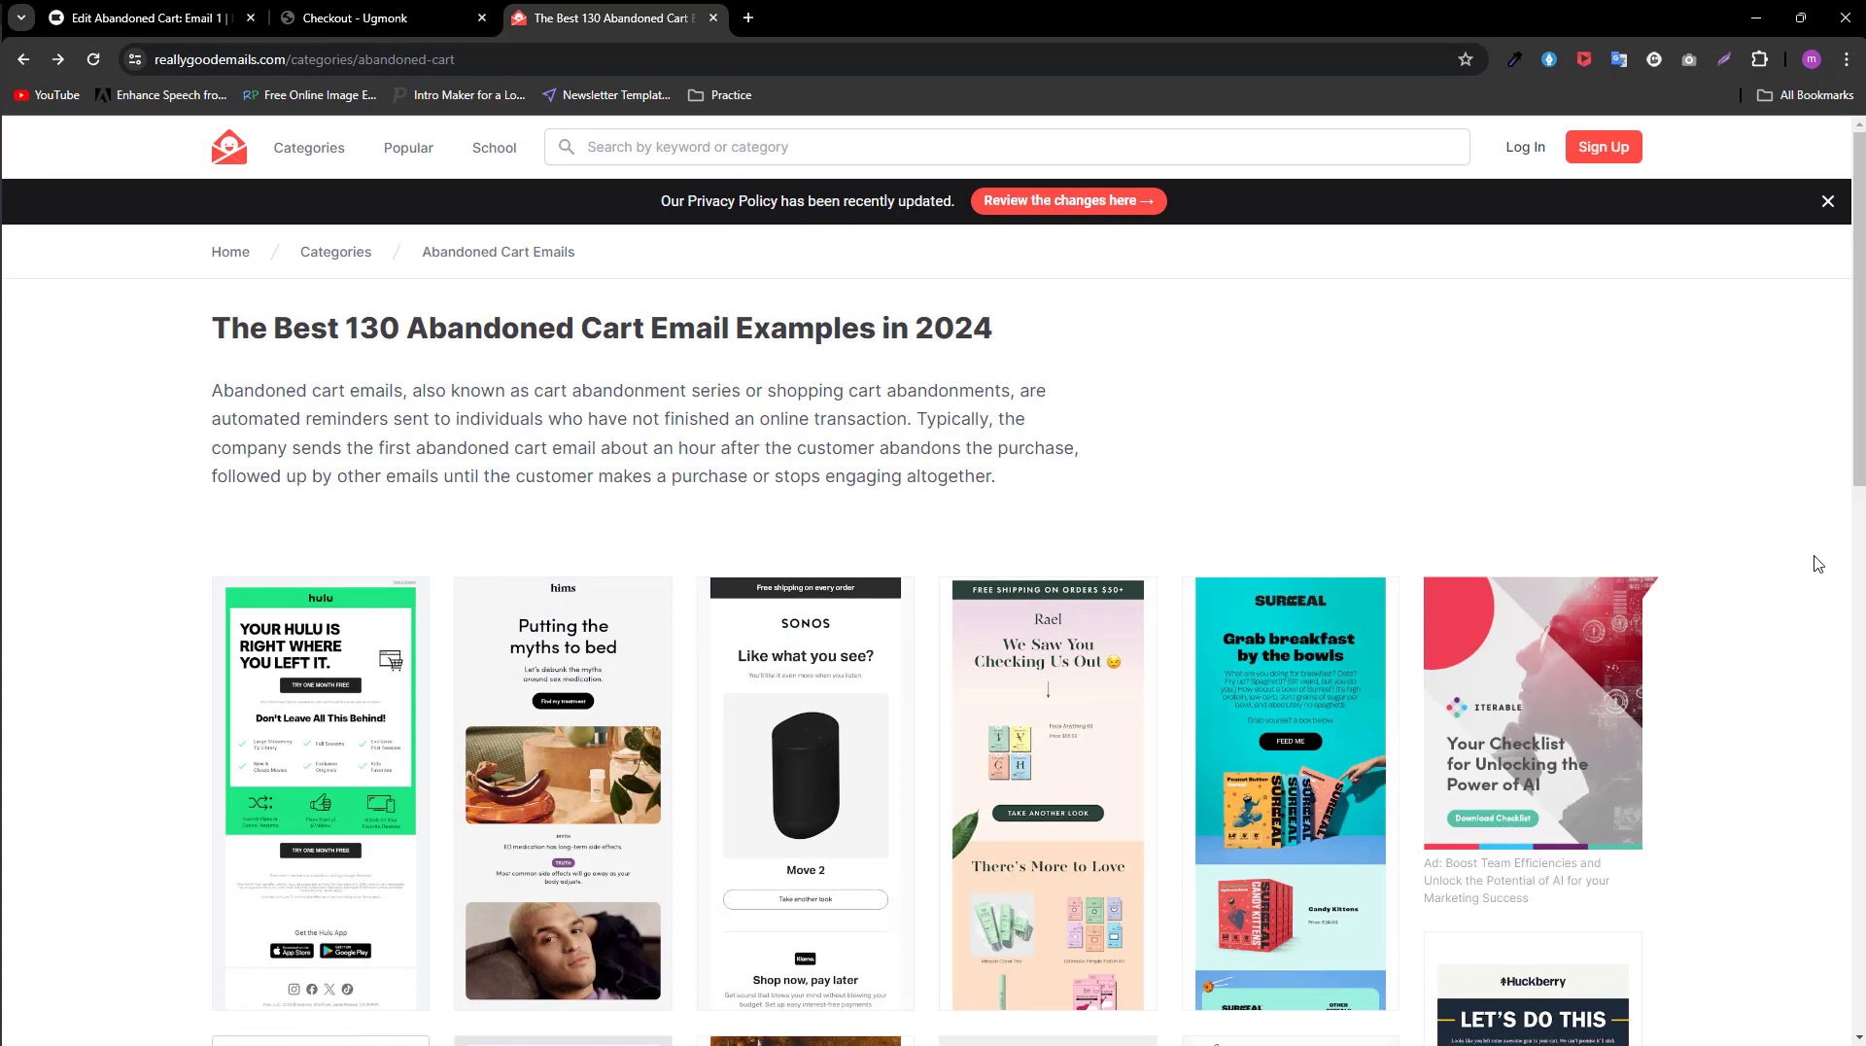
pyautogui.scroll(-7, 1784, 607)
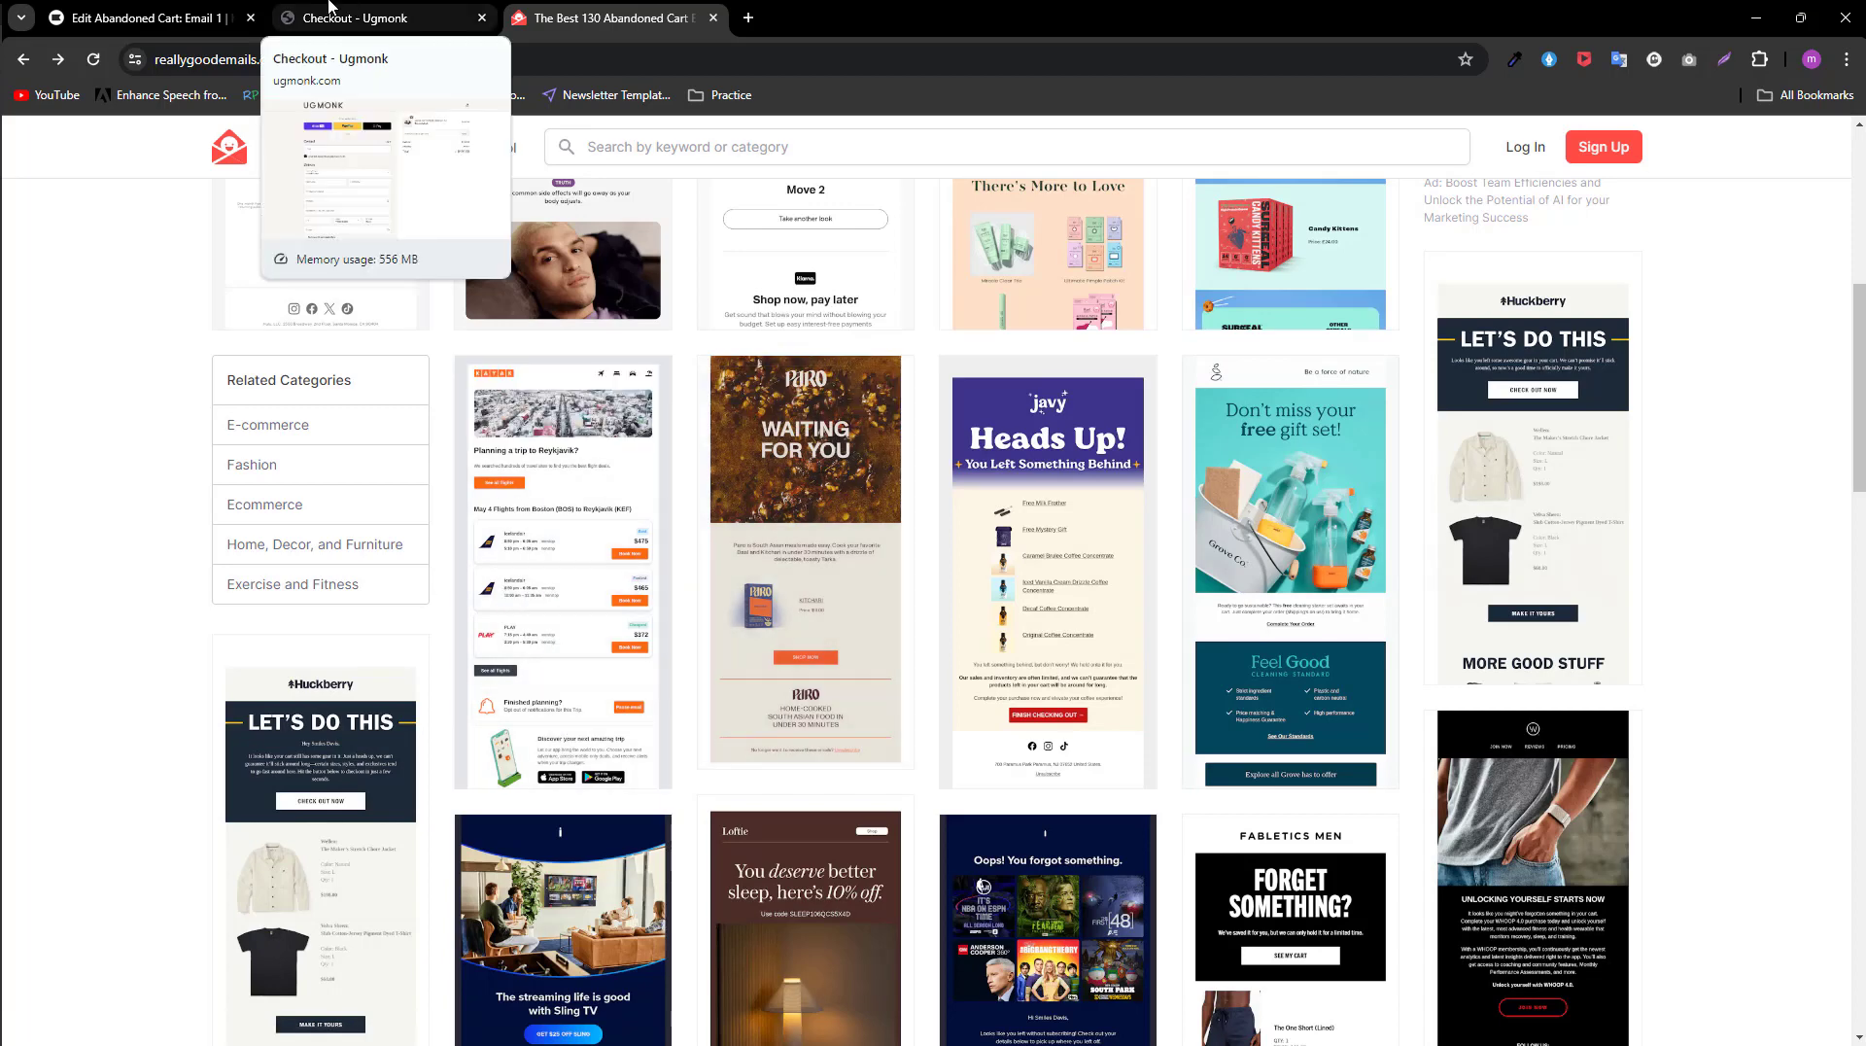
# Step: Switch back to Klaviyo, close the button settings and leave Email 1's template editor for the flow
pyautogui.click(146, 18)
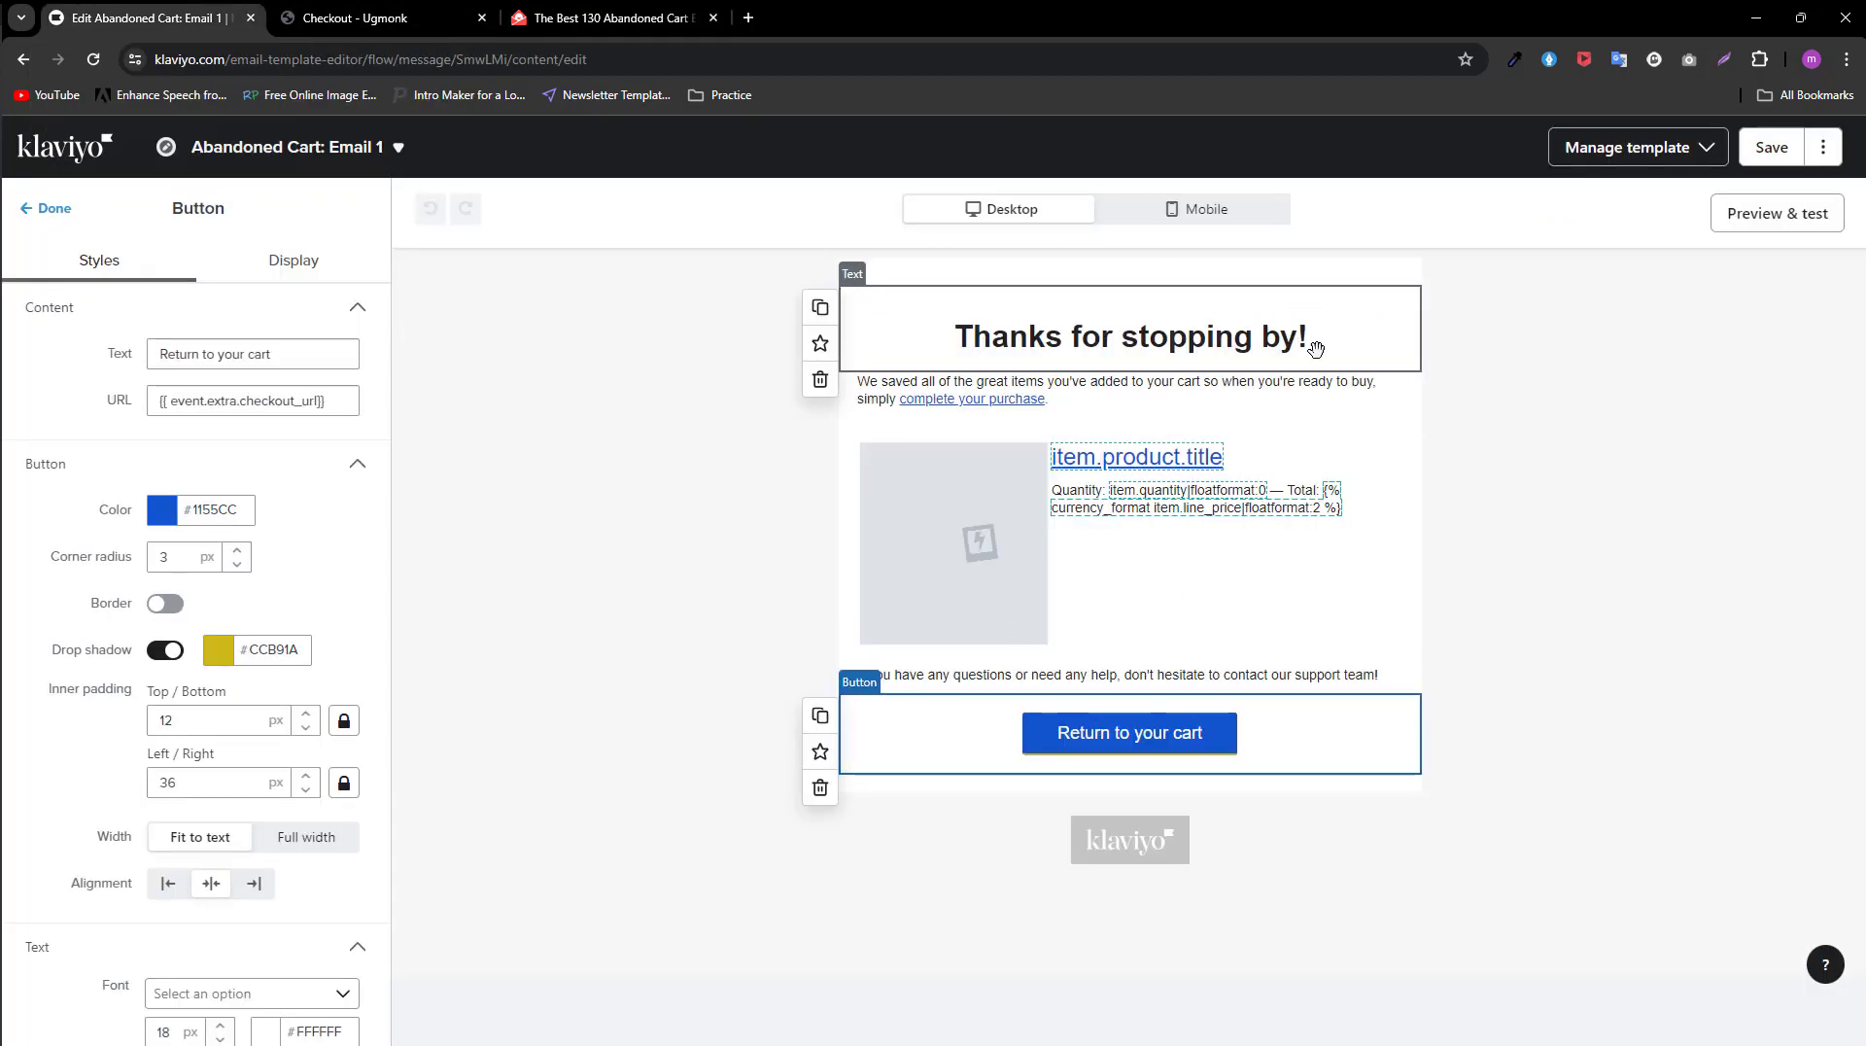
pyautogui.click(61, 225)
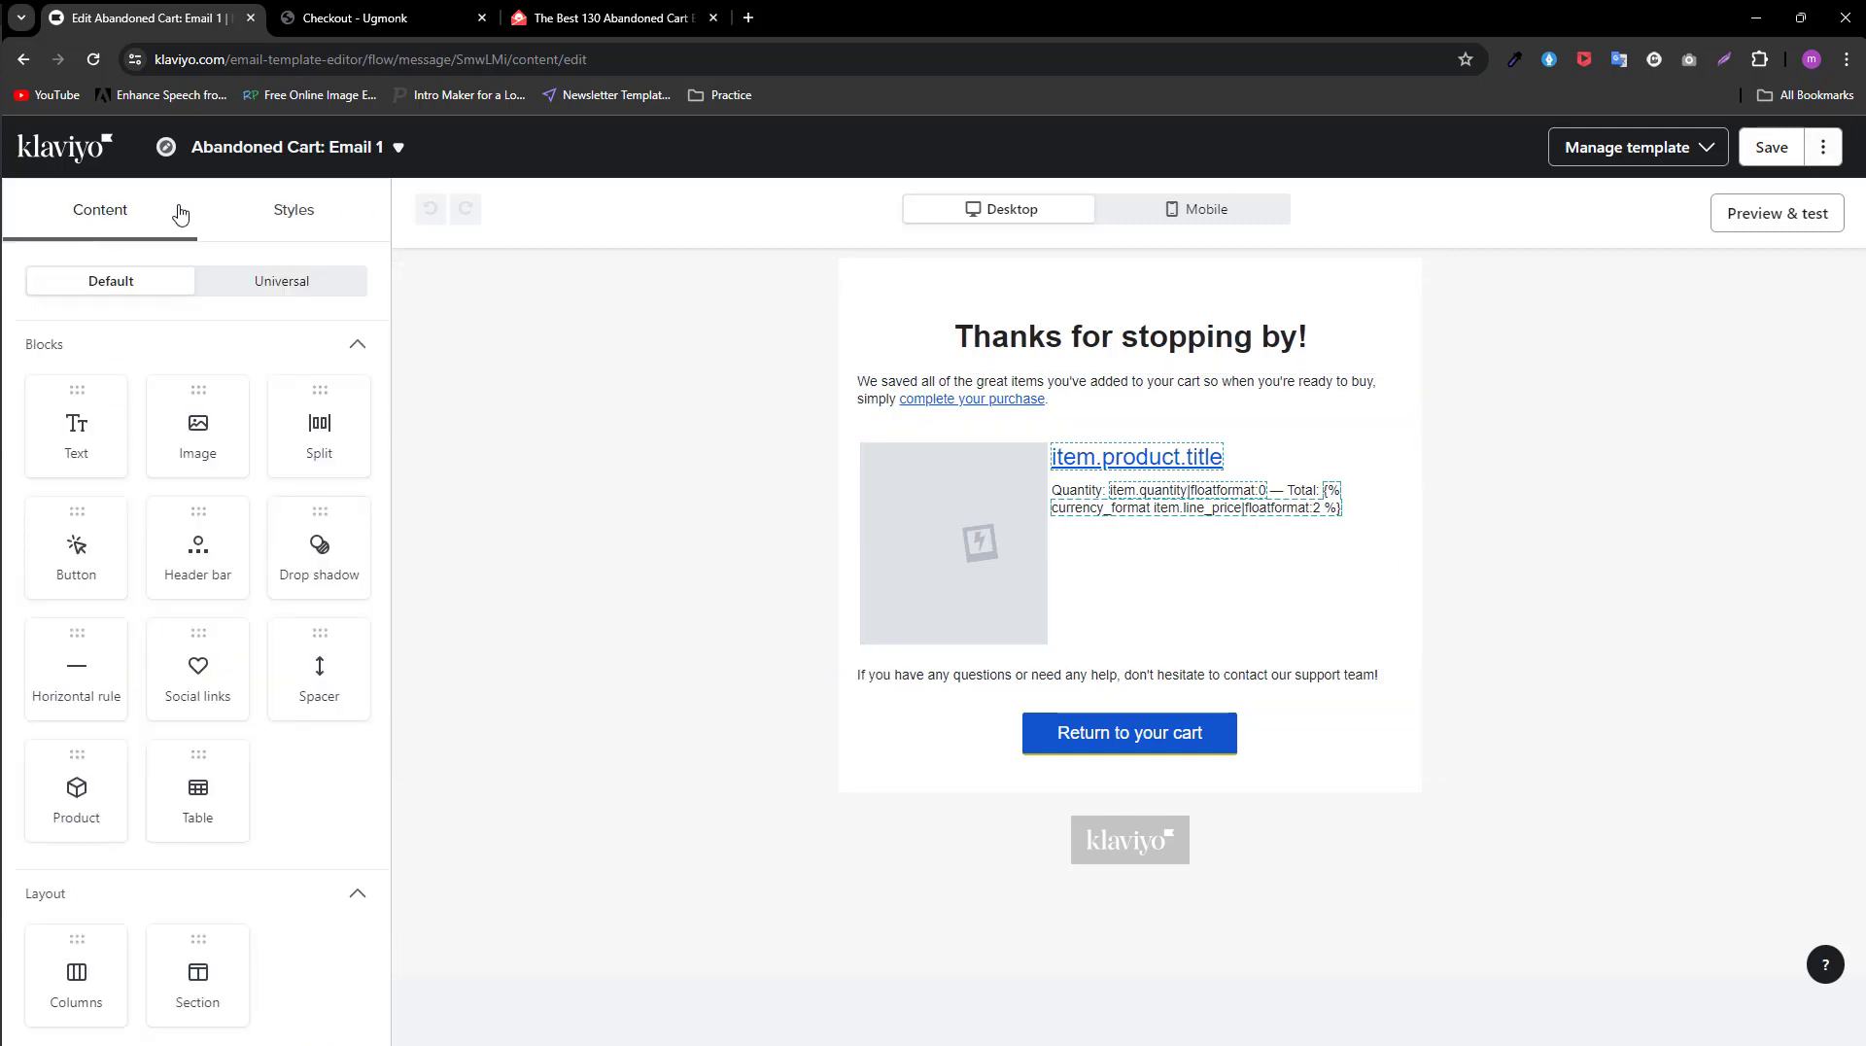
pyautogui.click(68, 151)
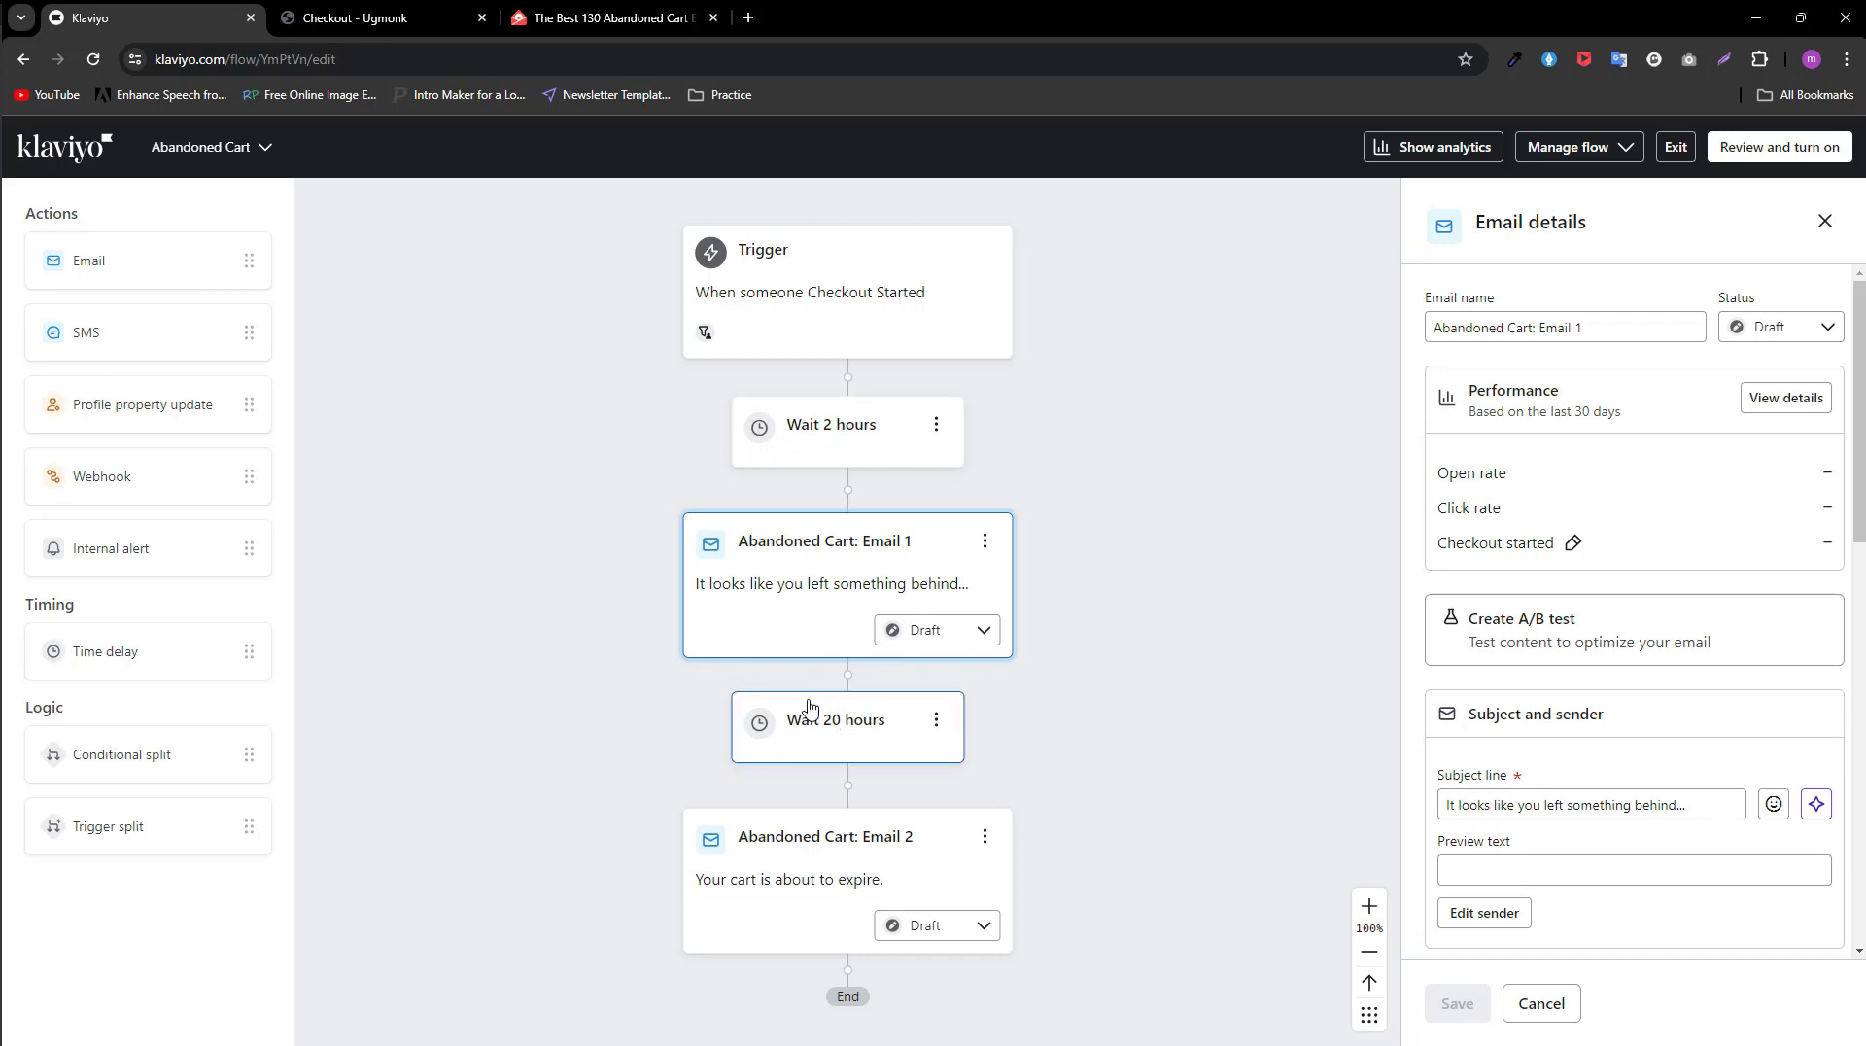
# Step: Set the time delay between Email 1 and Email 2 to 22 hours and save it
pyautogui.click(837, 724)
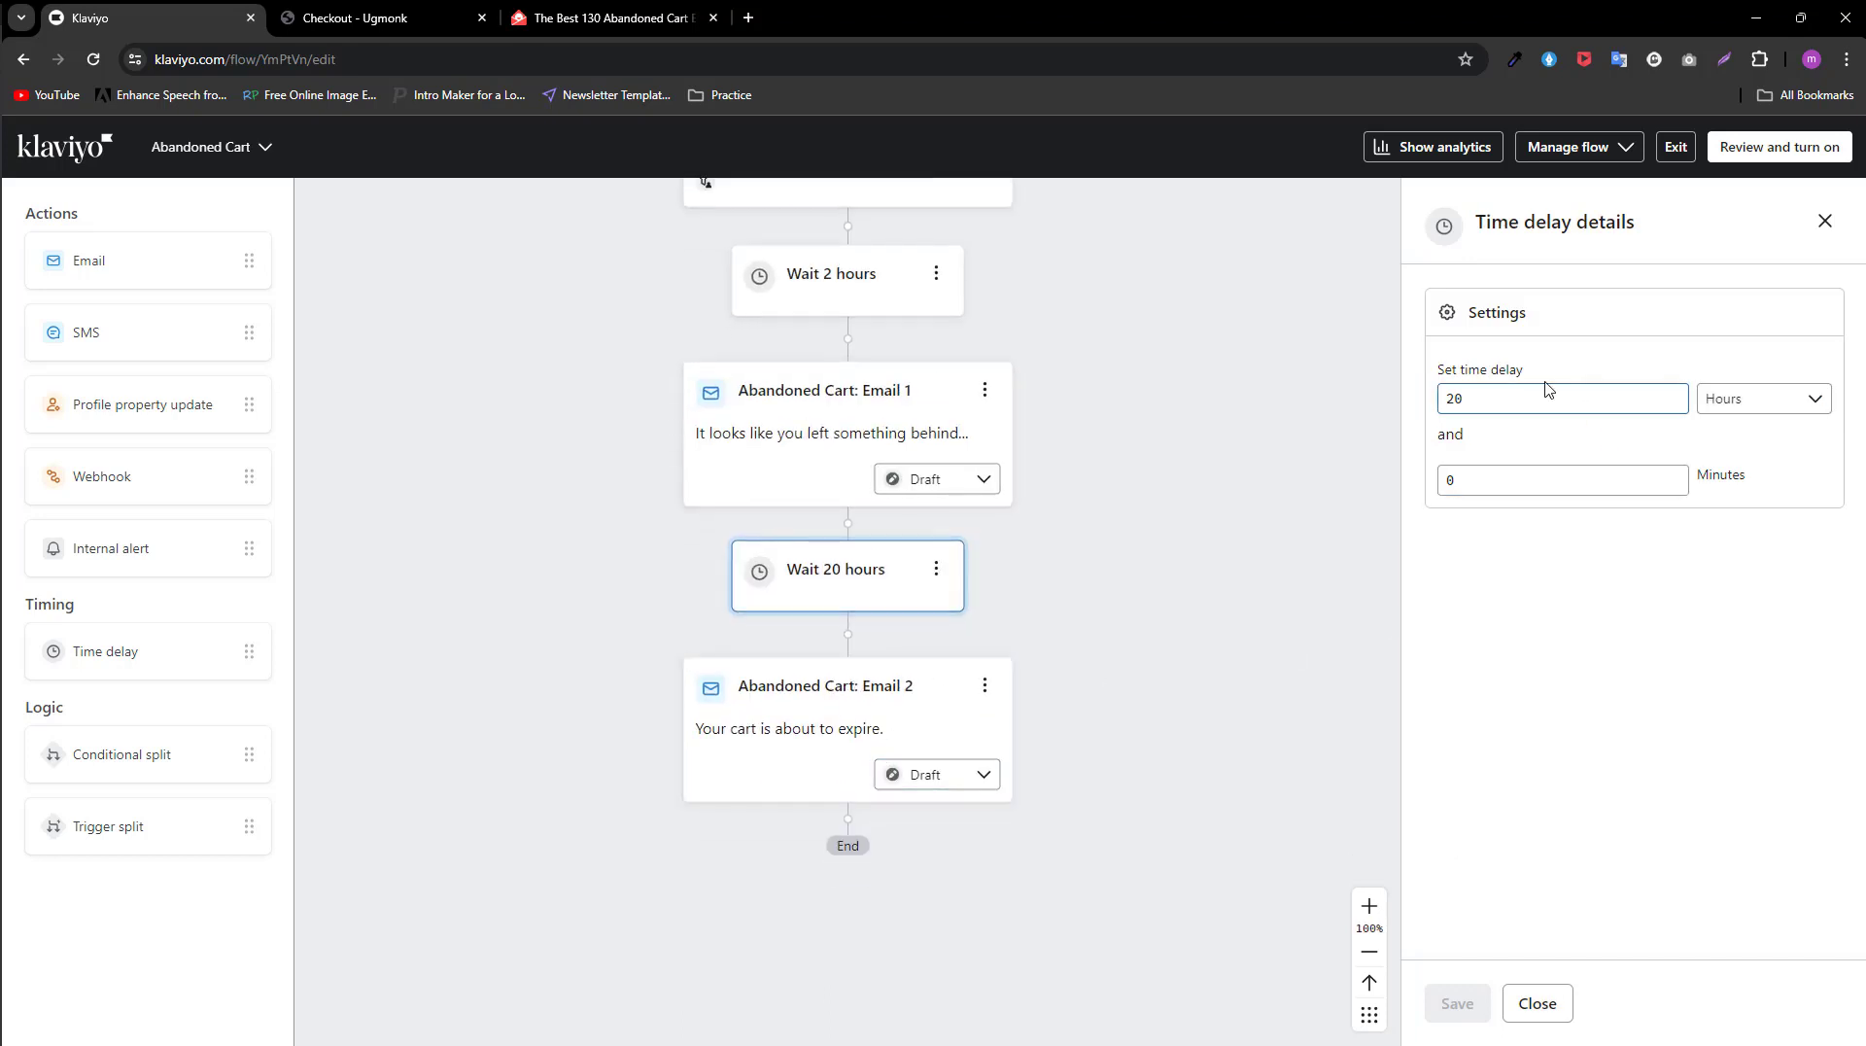
pyautogui.doubleClick(1474, 399)
pyautogui.write('22')
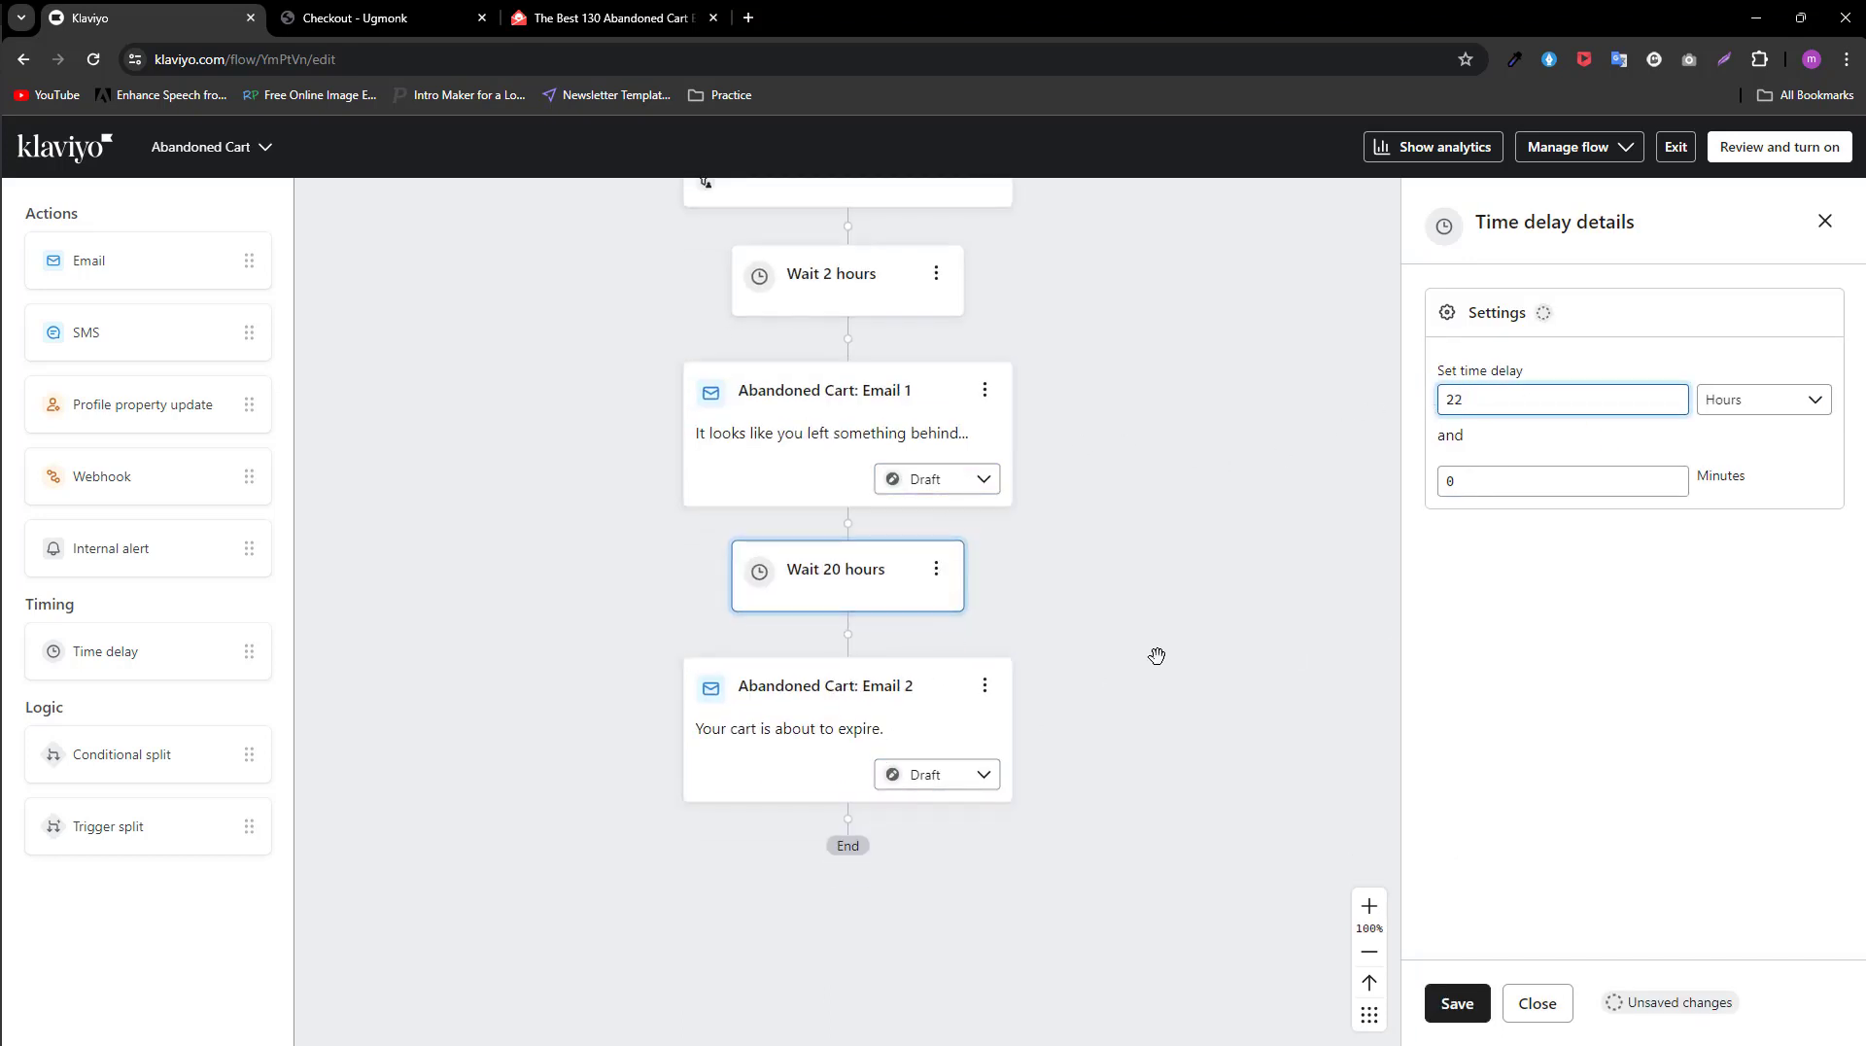
pyautogui.click(1104, 591)
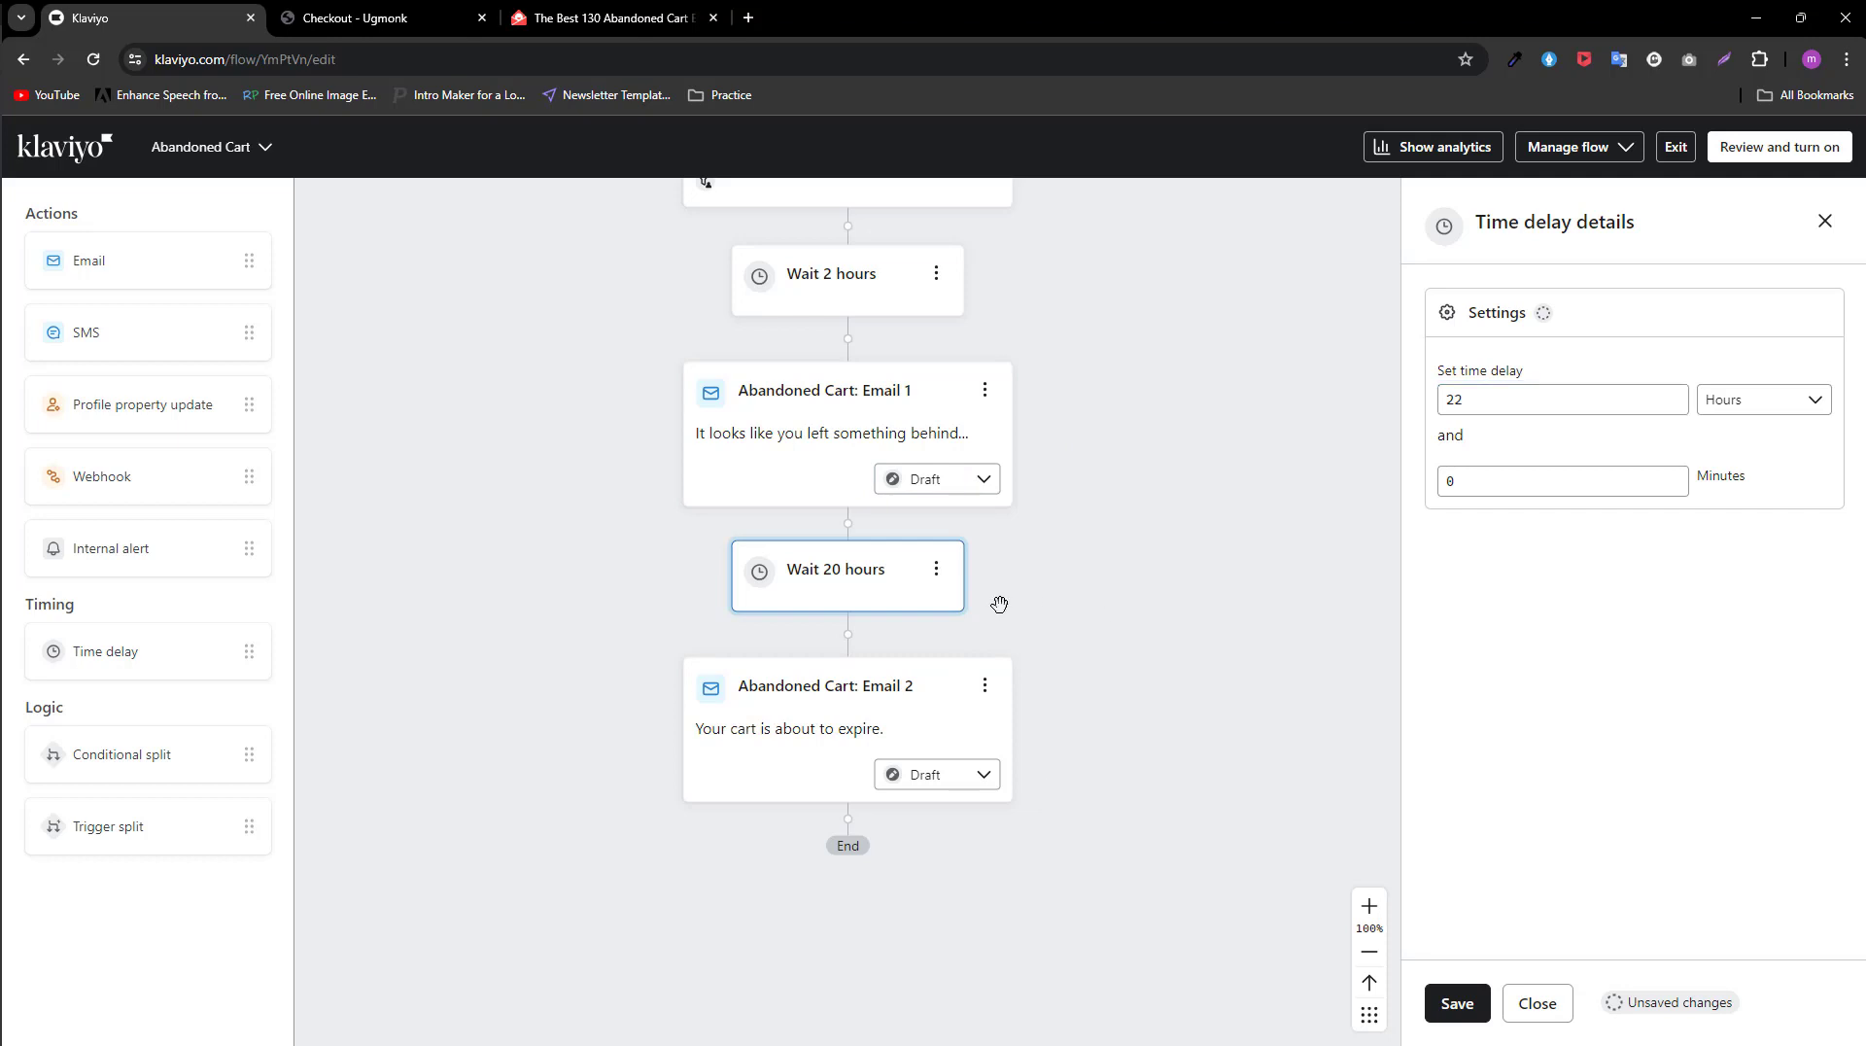
pyautogui.click(1457, 1003)
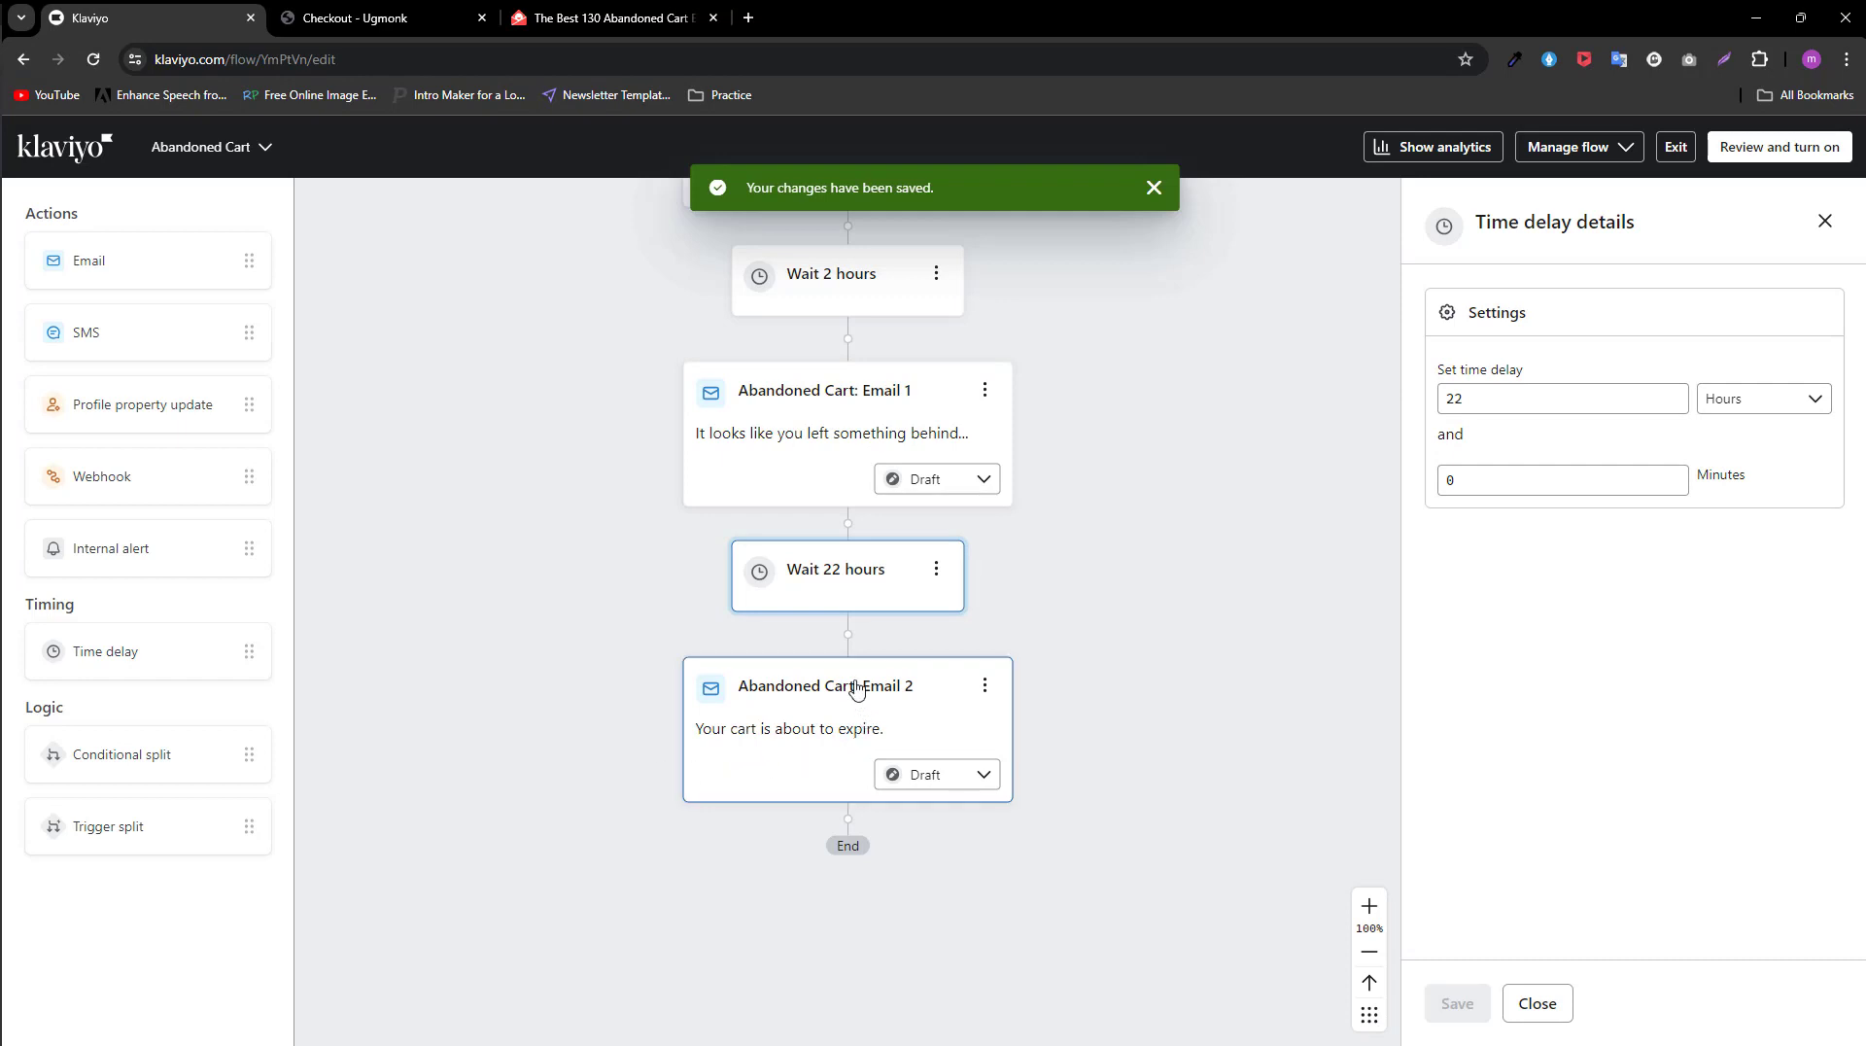
# Step: Open Email 2's template in the editor to review its content, and save it
pyautogui.click(814, 712)
pyautogui.scroll(-5, 1483, 679)
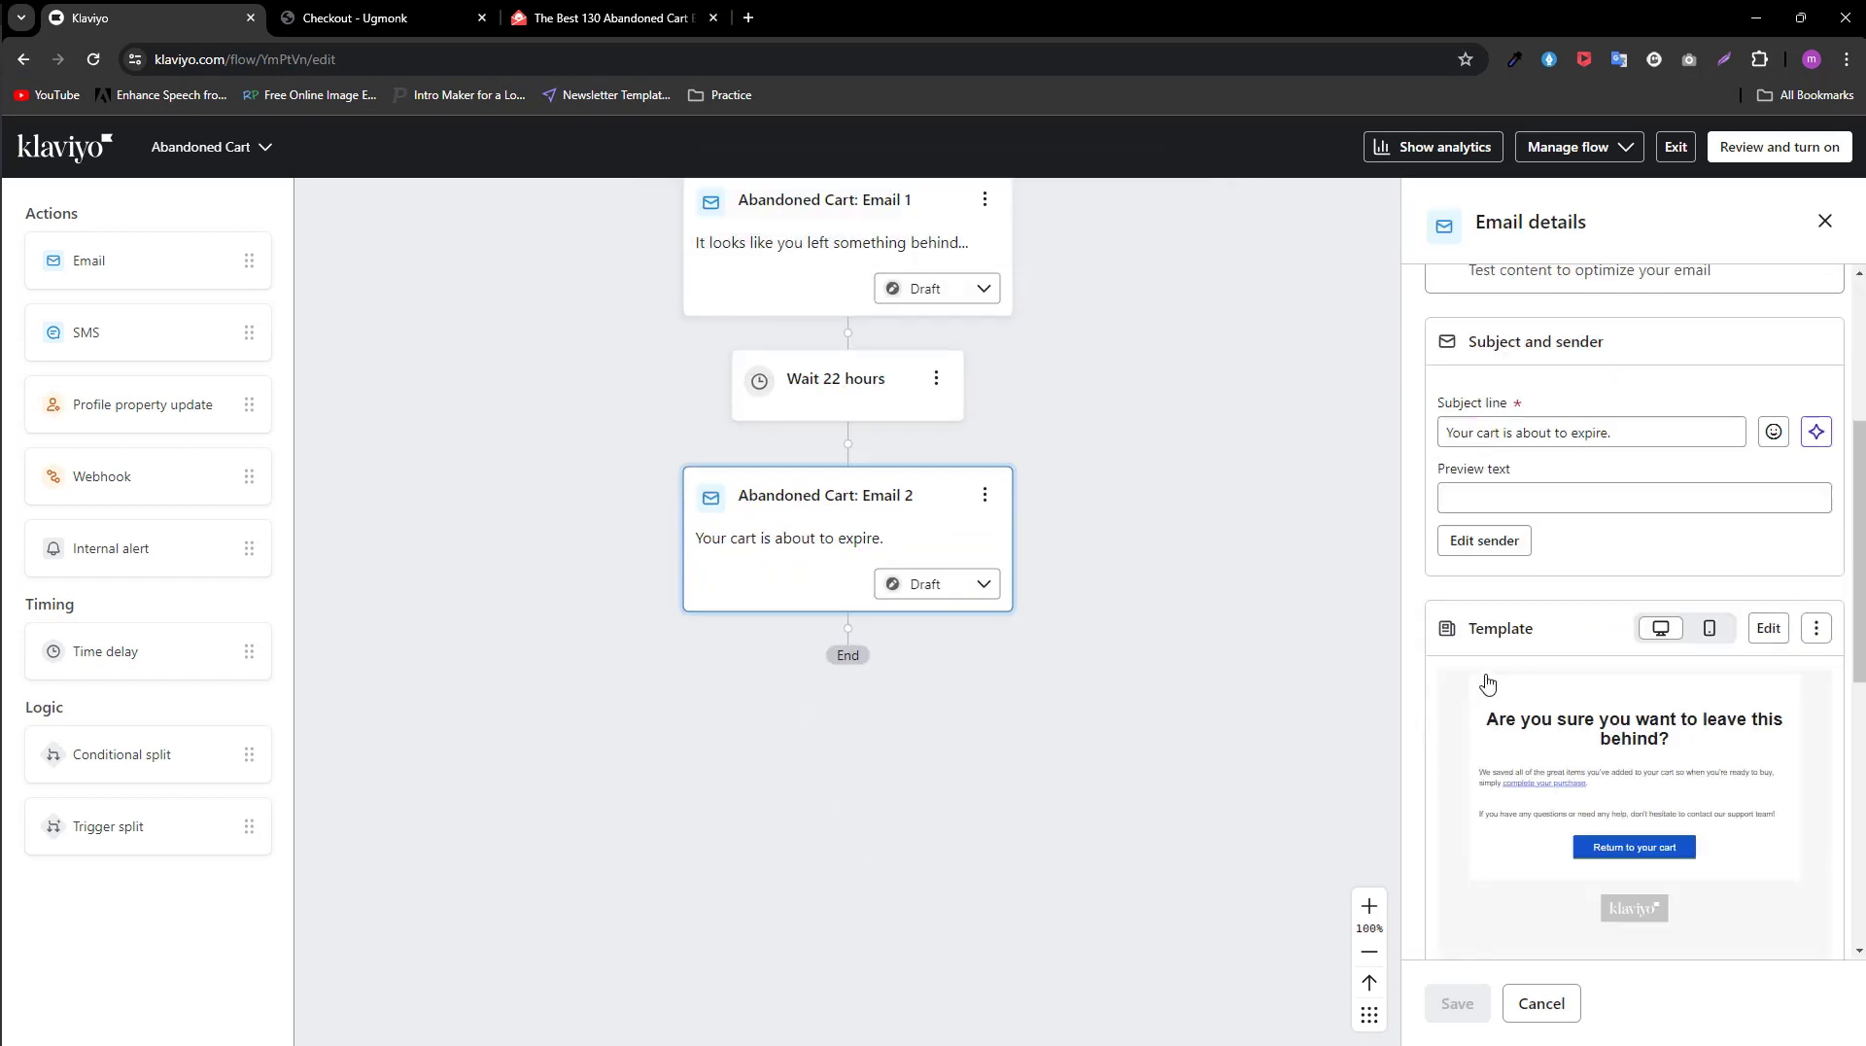
pyautogui.click(1770, 530)
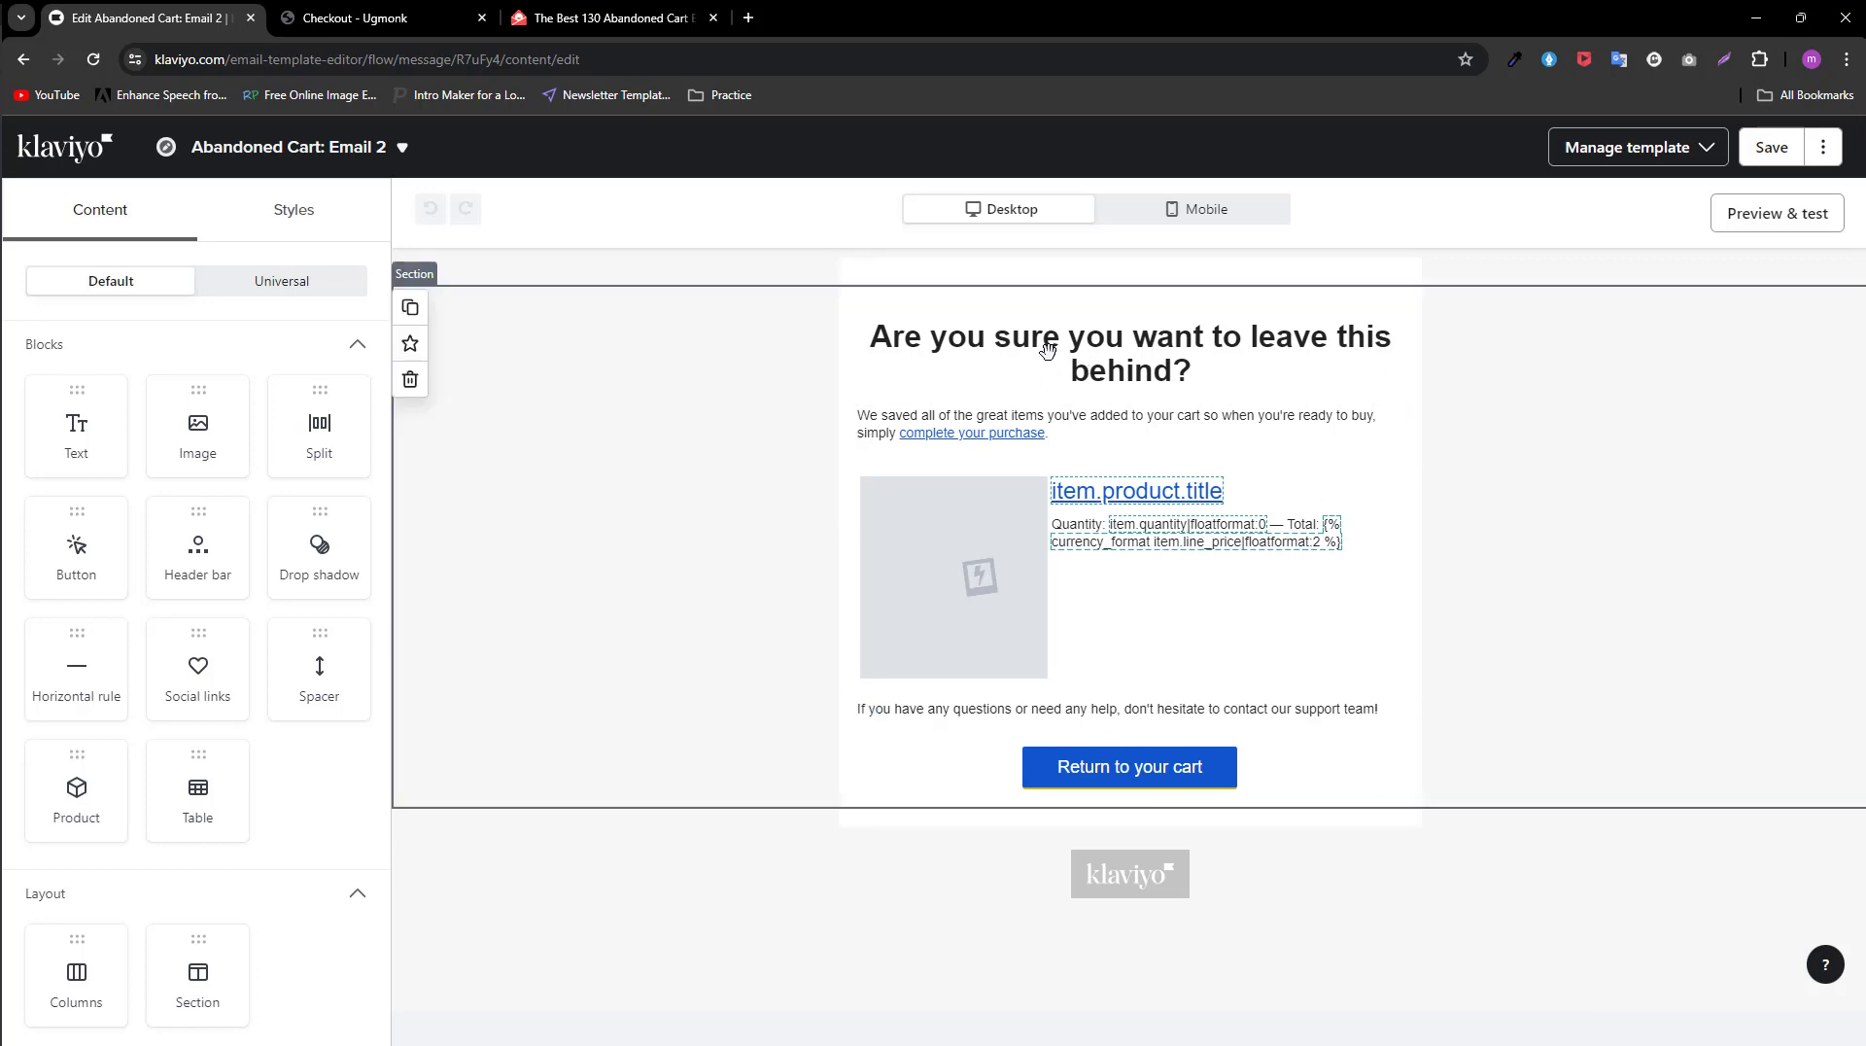
pyautogui.click(1766, 148)
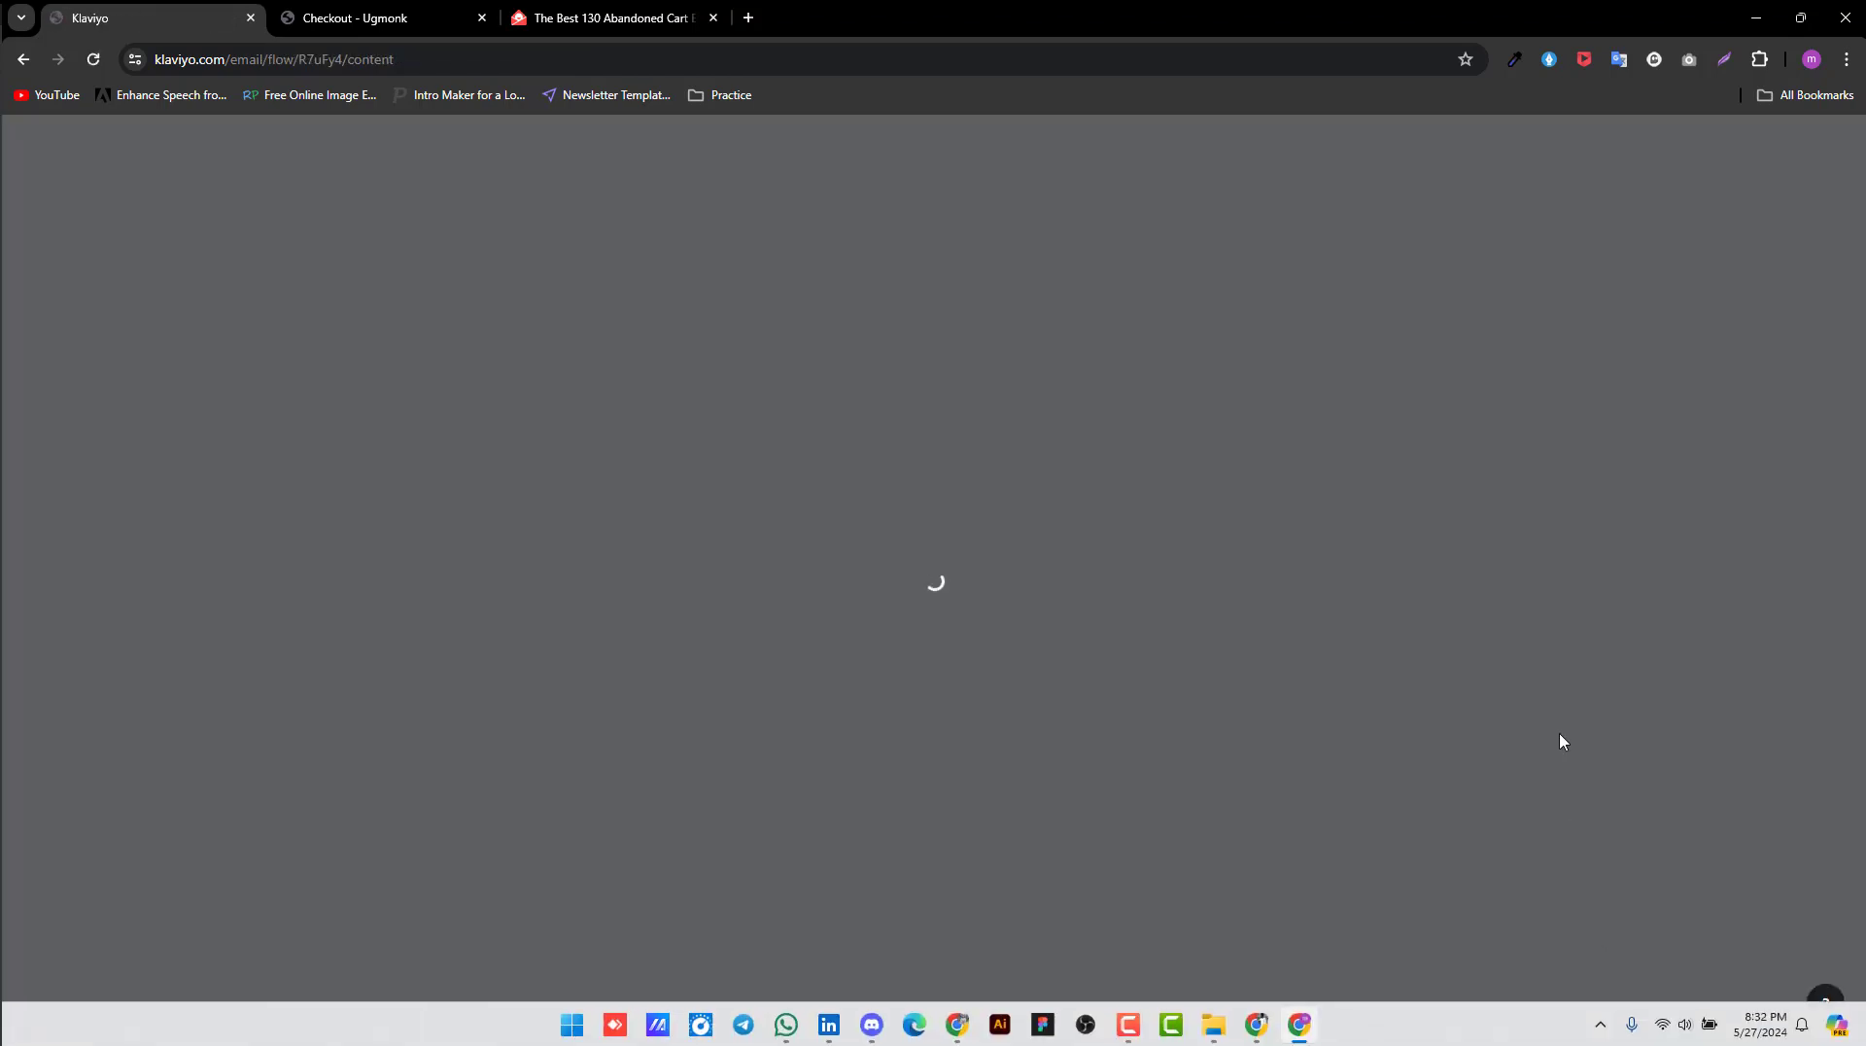
# Step: Clone the 22-hour time delay and move the copy below Abandoned Cart: Email 2
pyautogui.scroll(-3, 886, 789)
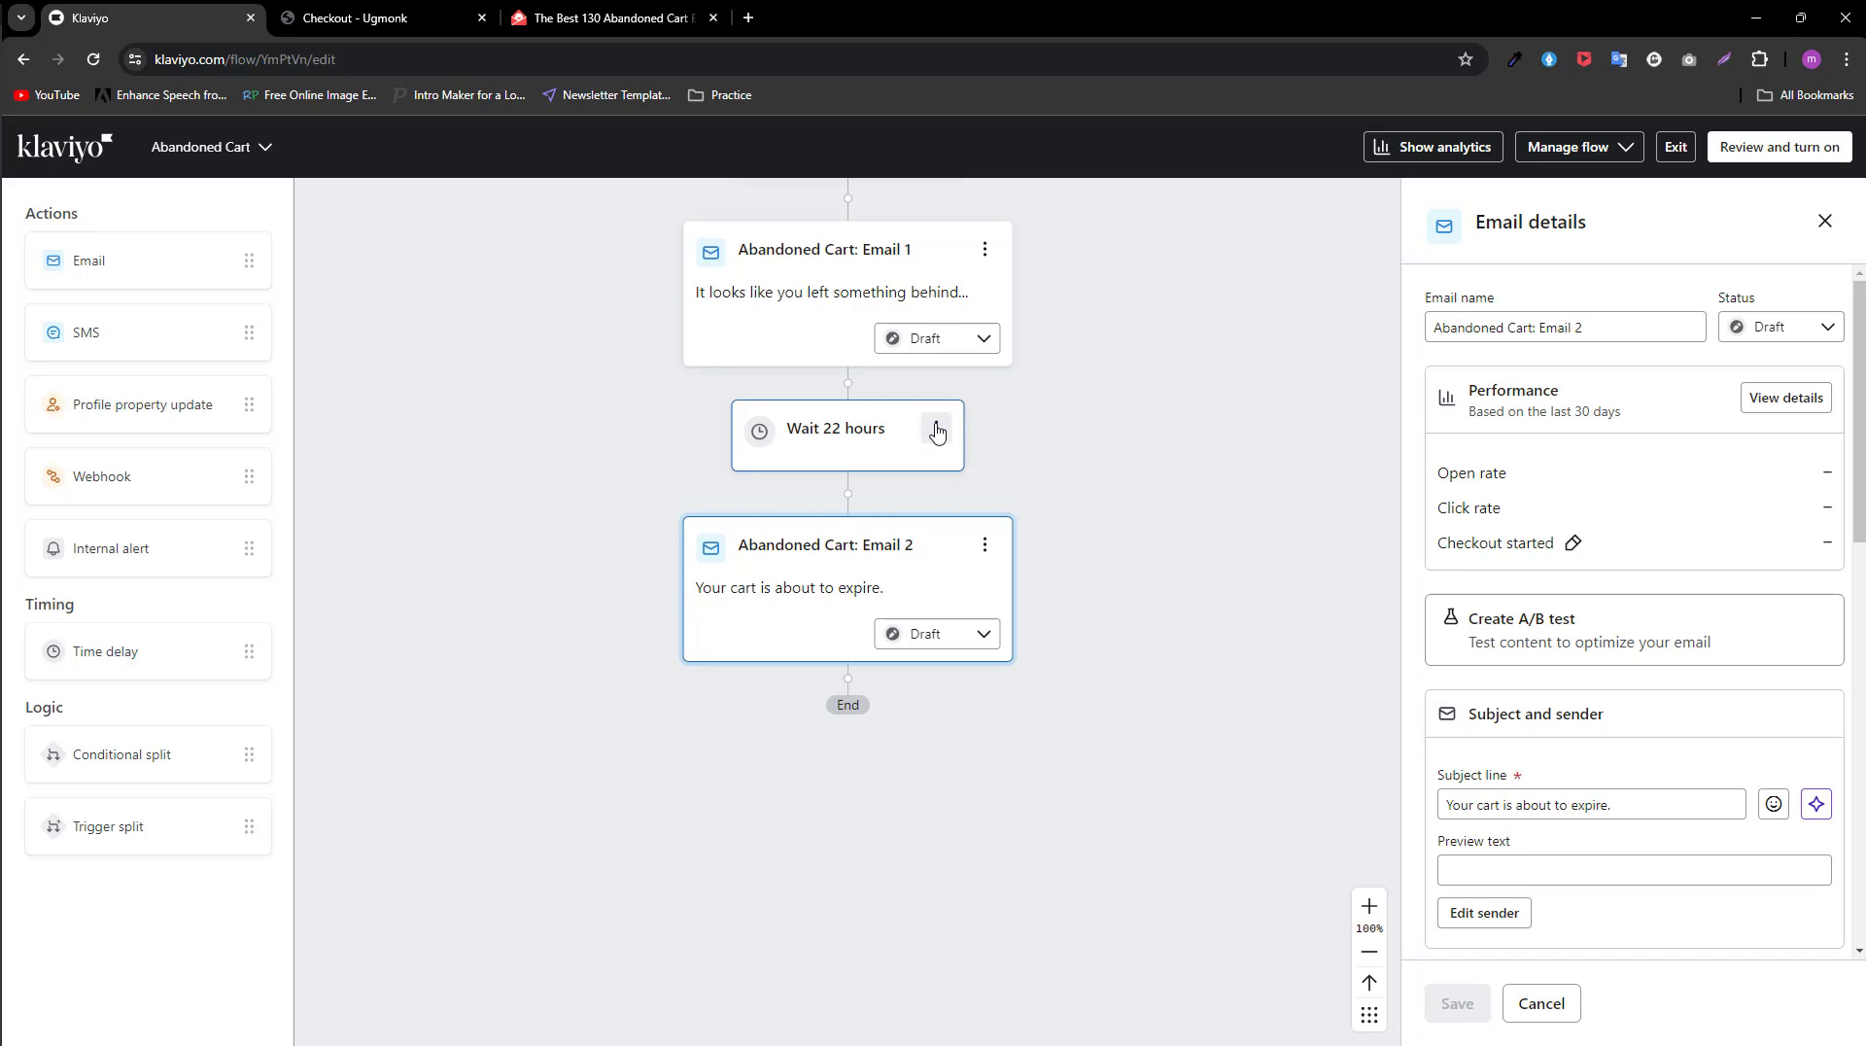
pyautogui.click(938, 432)
pyautogui.click(983, 468)
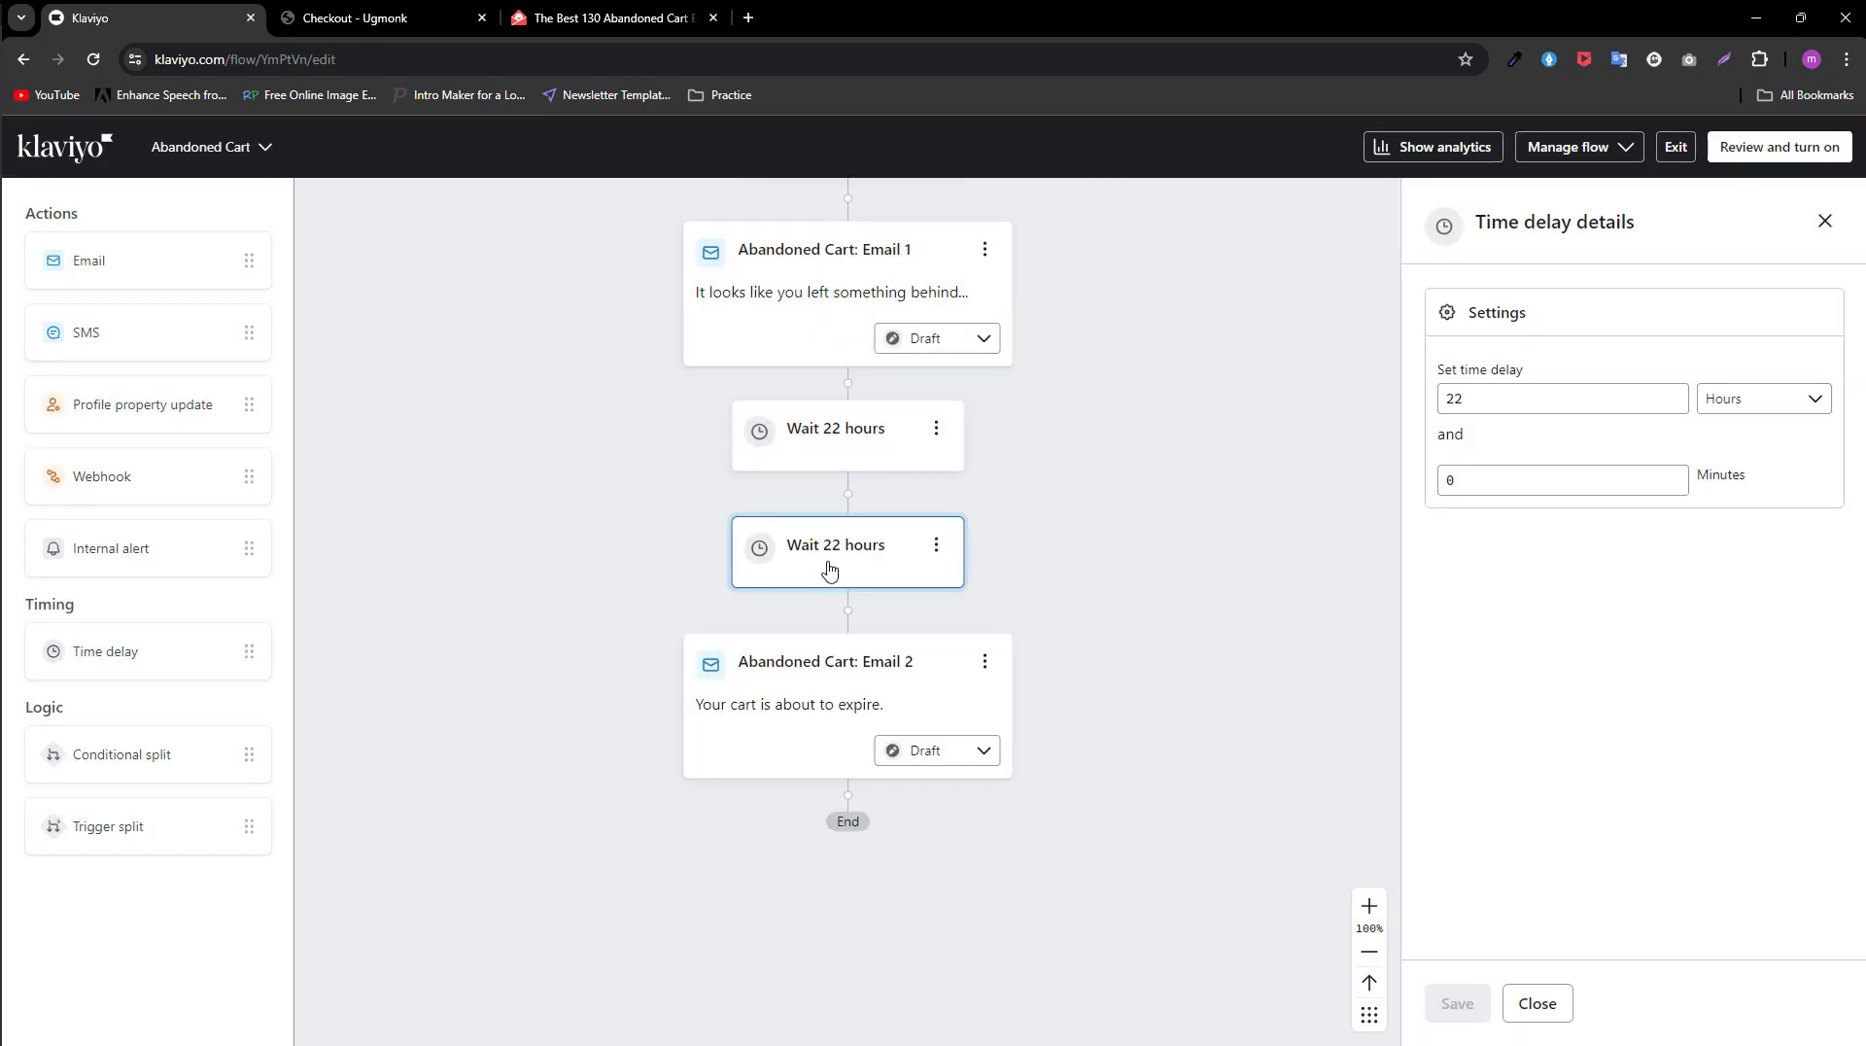
pyautogui.moveTo(830, 566)
pyautogui.mouseDown()
pyautogui.moveTo(873, 785)
pyautogui.moveTo(846, 816)
pyautogui.mouseUp()
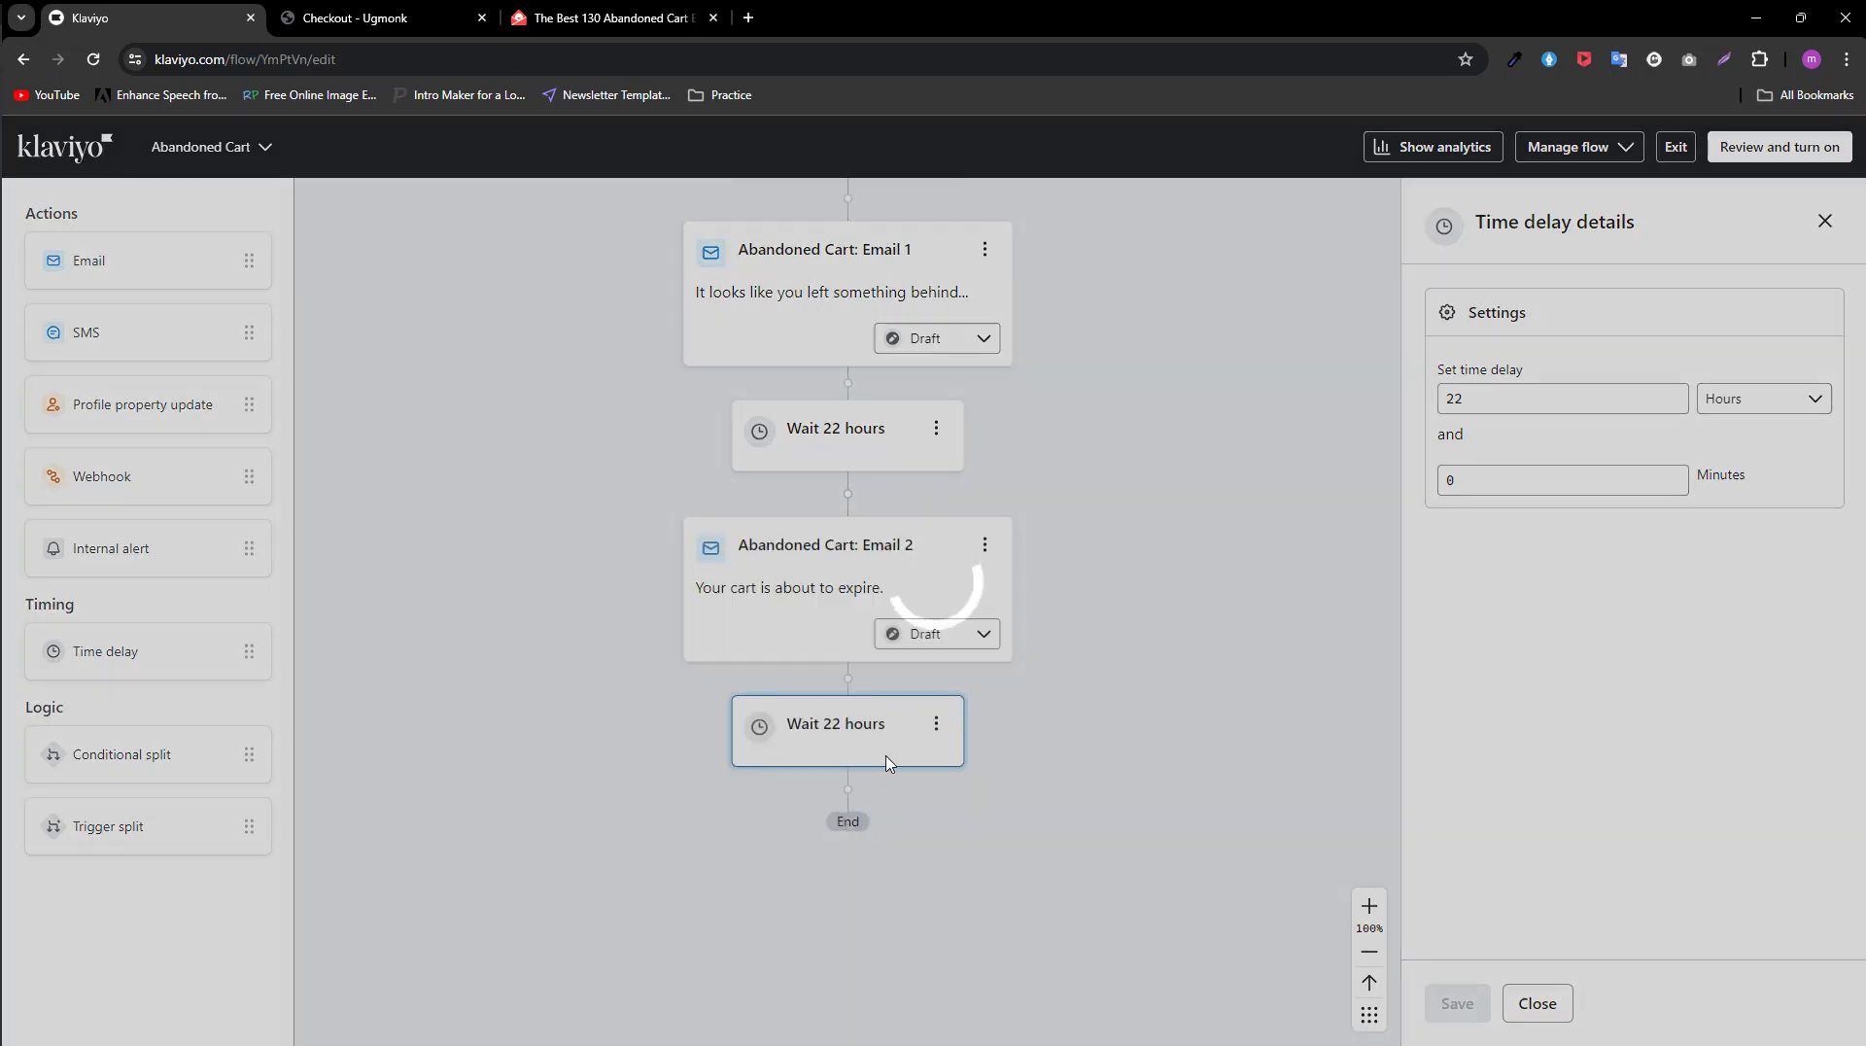
# Step: Set the time delay after Email 2 to 24 hours and save it
pyautogui.scroll(-2, 862, 741)
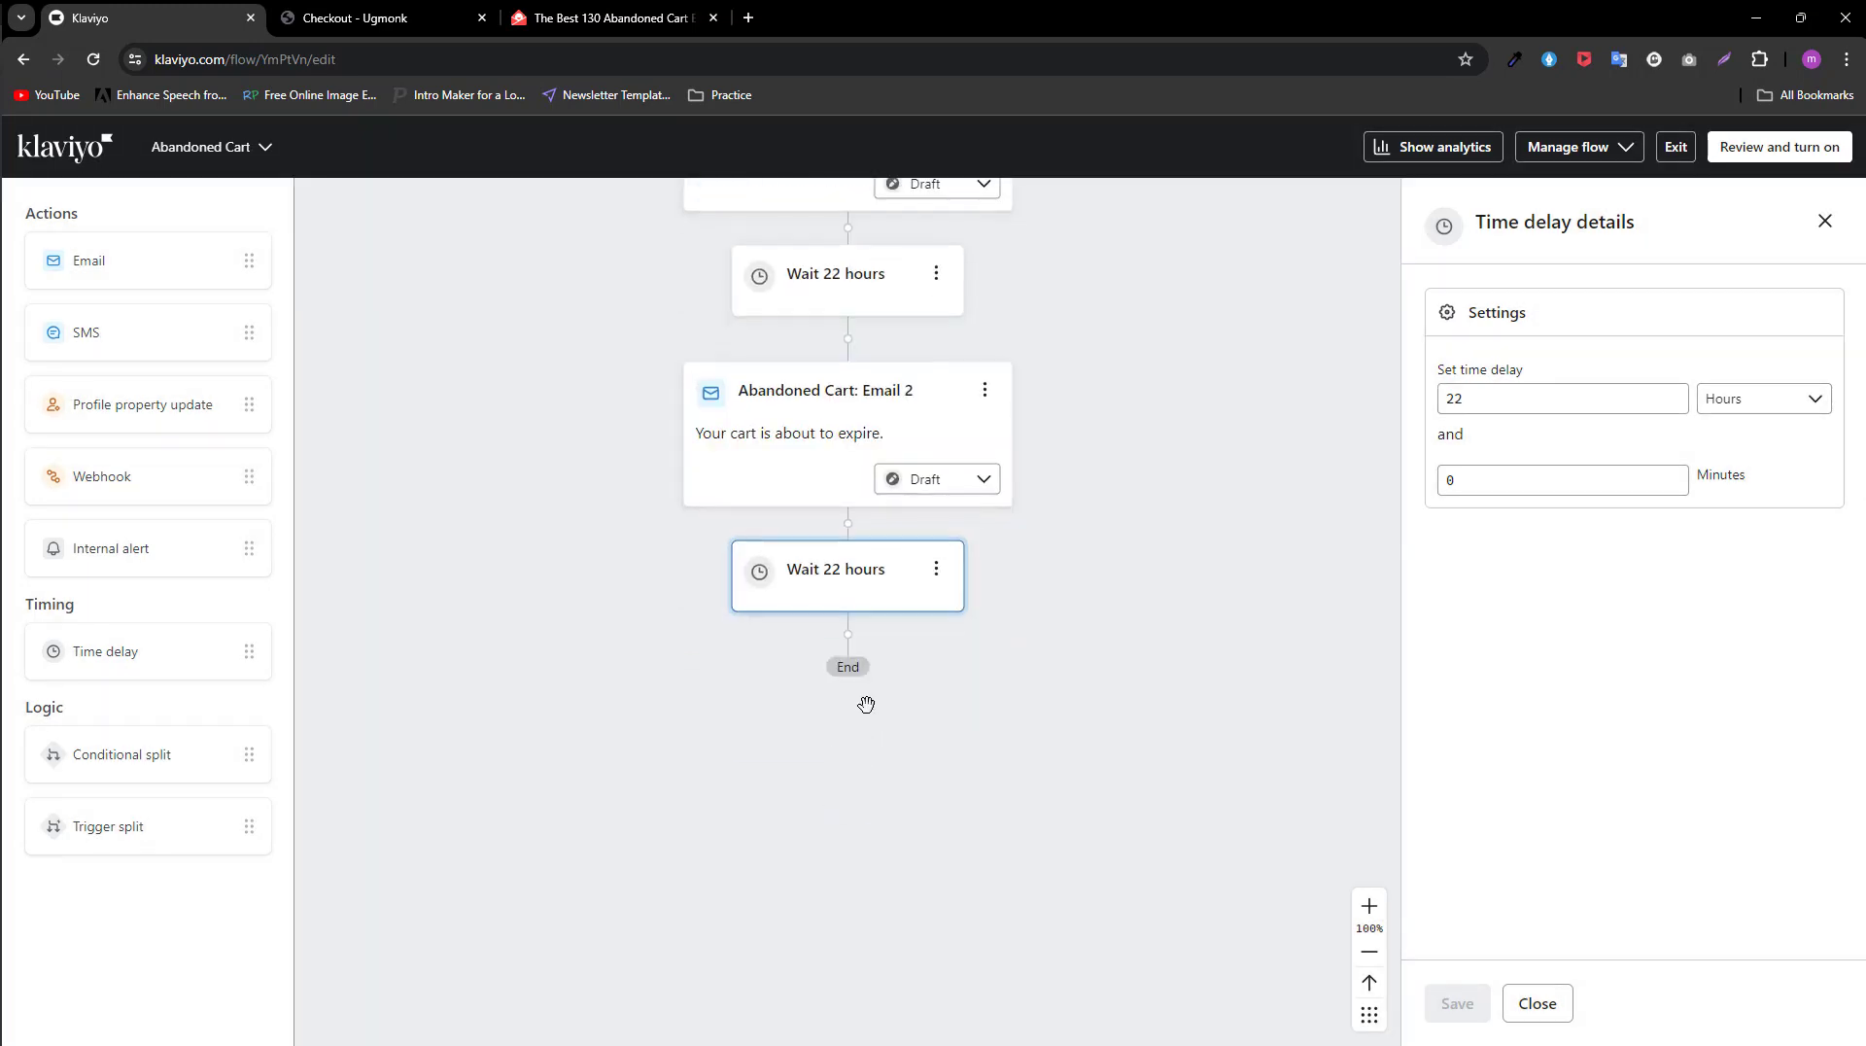
pyautogui.moveTo(1482, 401); pyautogui.dragTo(1438, 404)
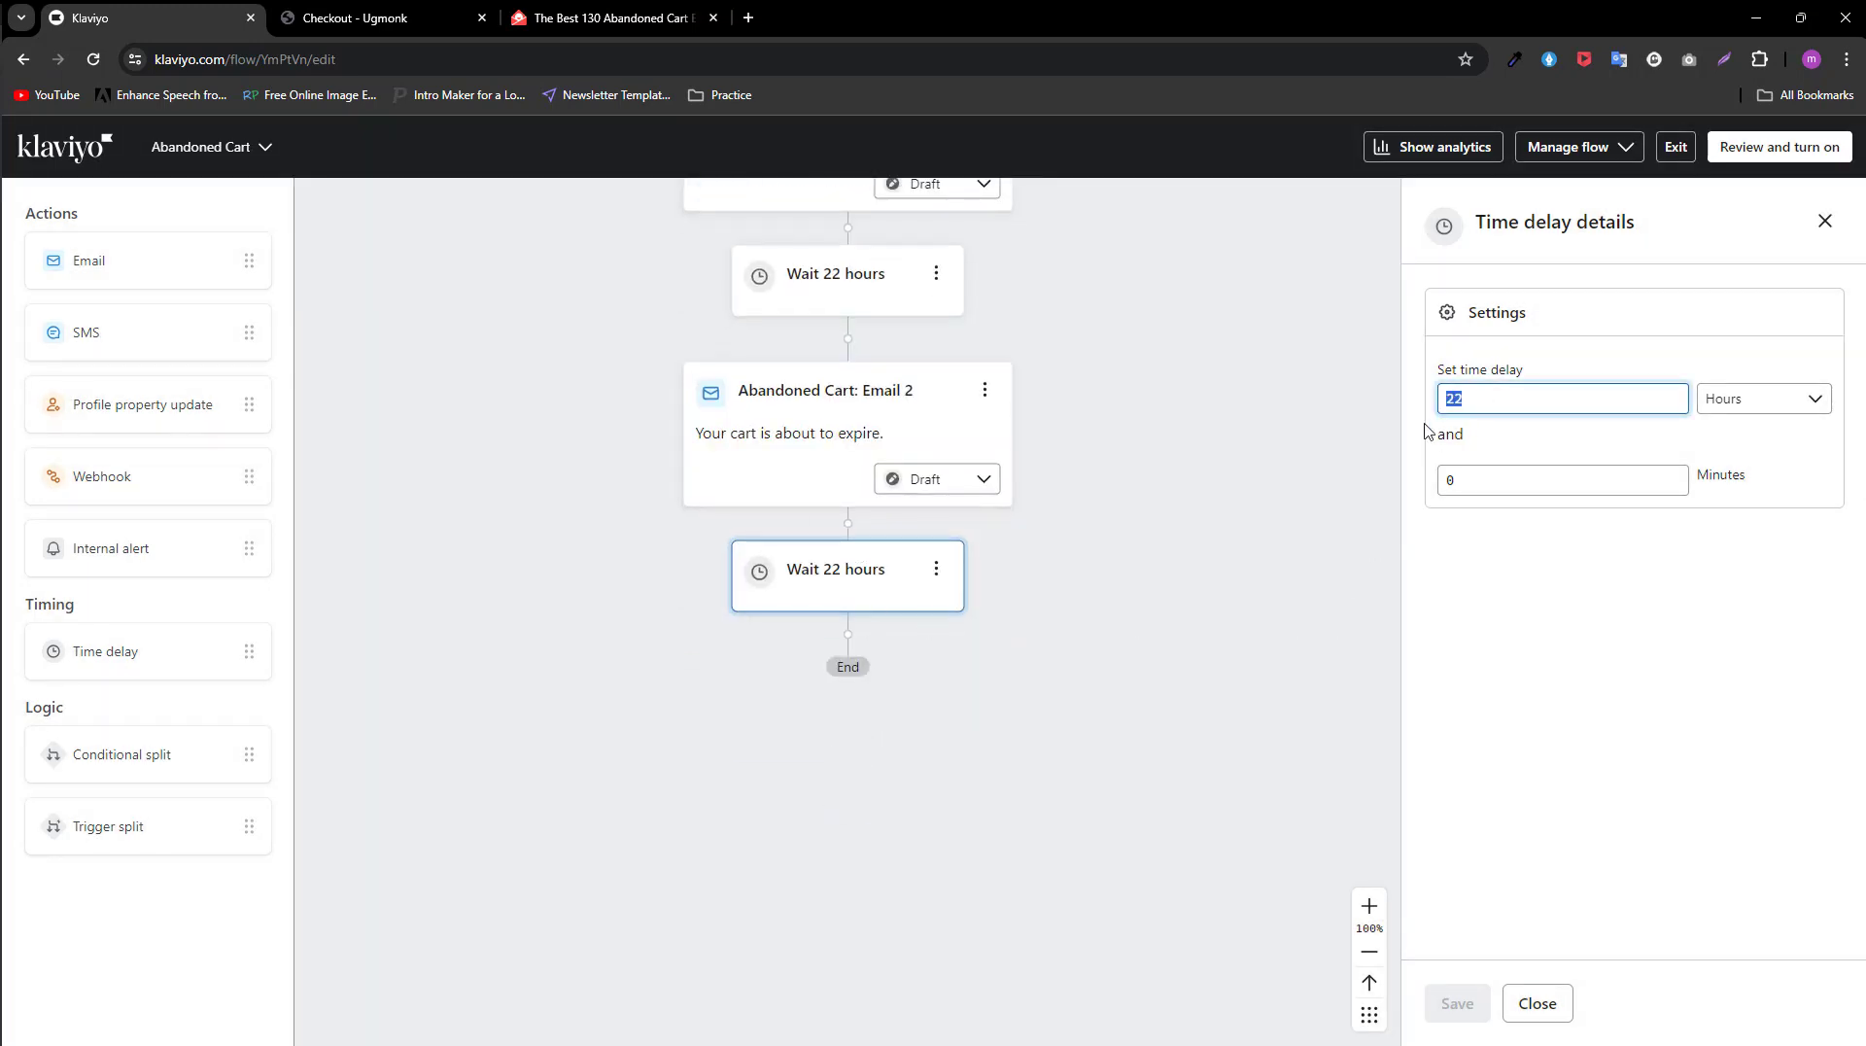
pyautogui.write('1')
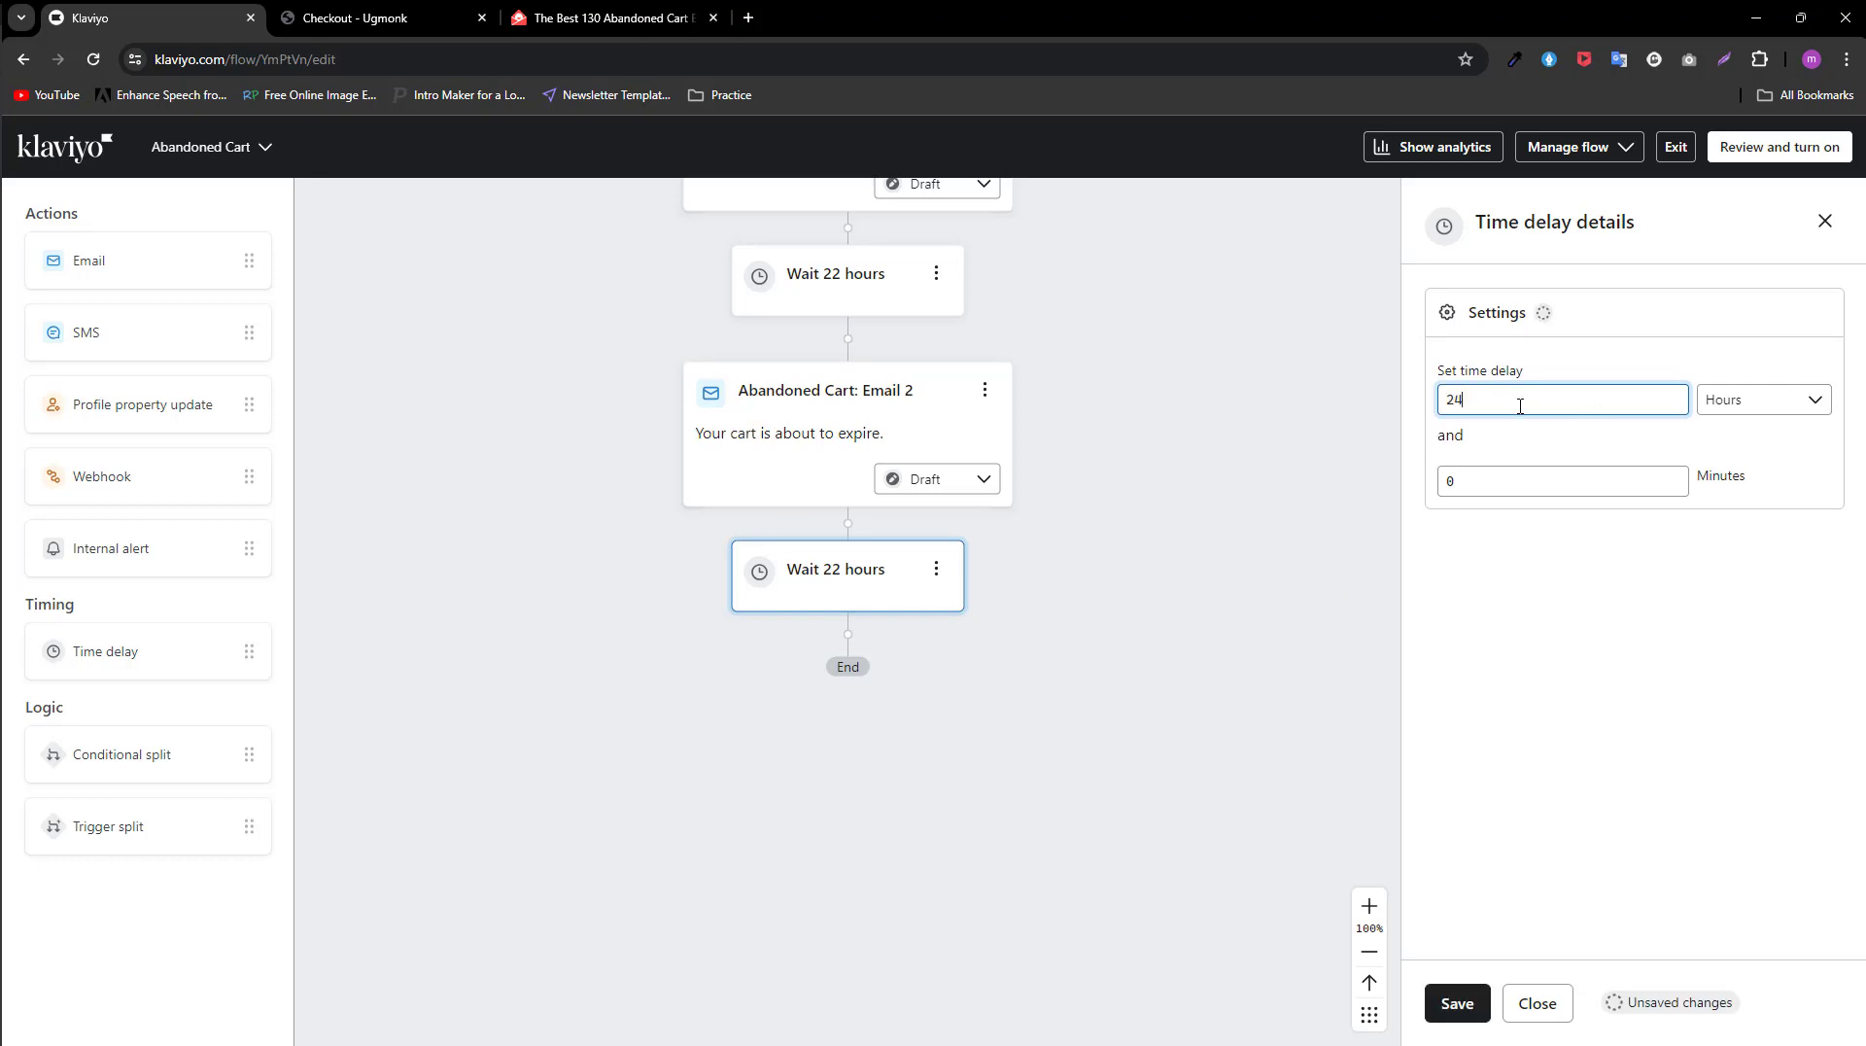
pyautogui.click(1752, 403)
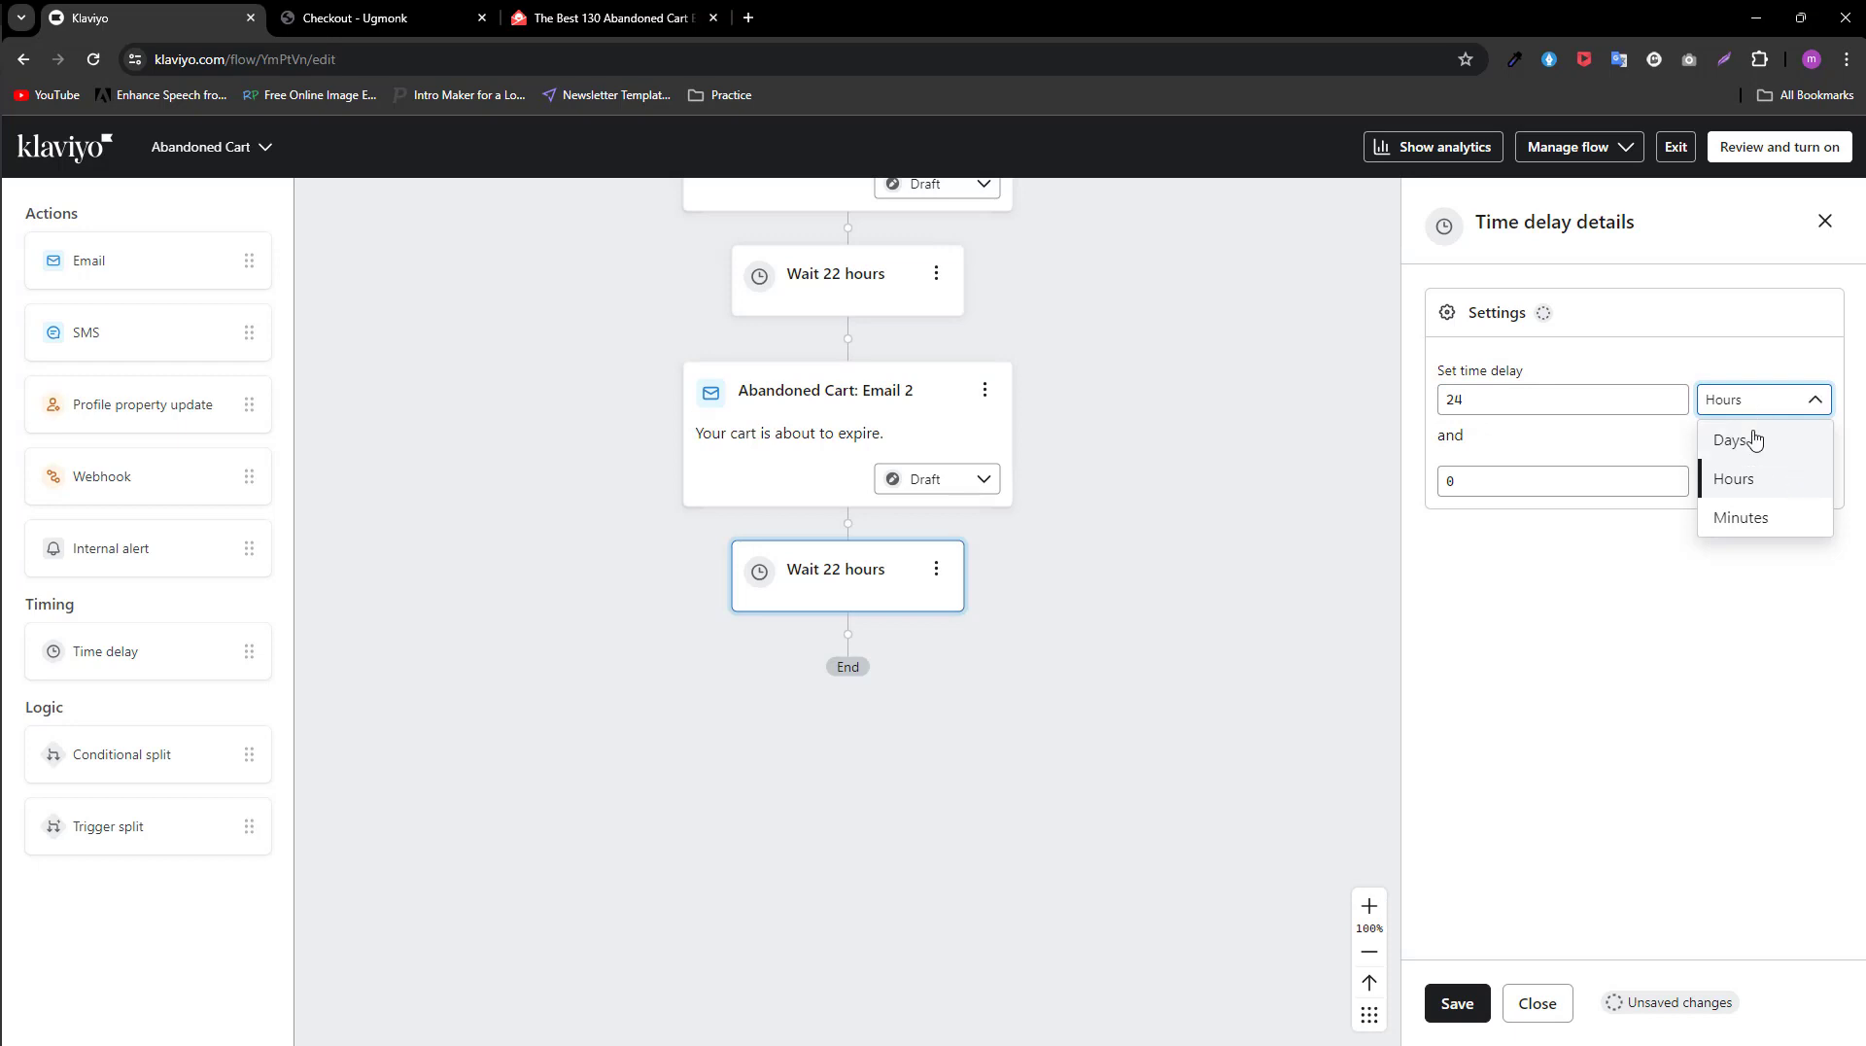
pyautogui.click(1511, 402)
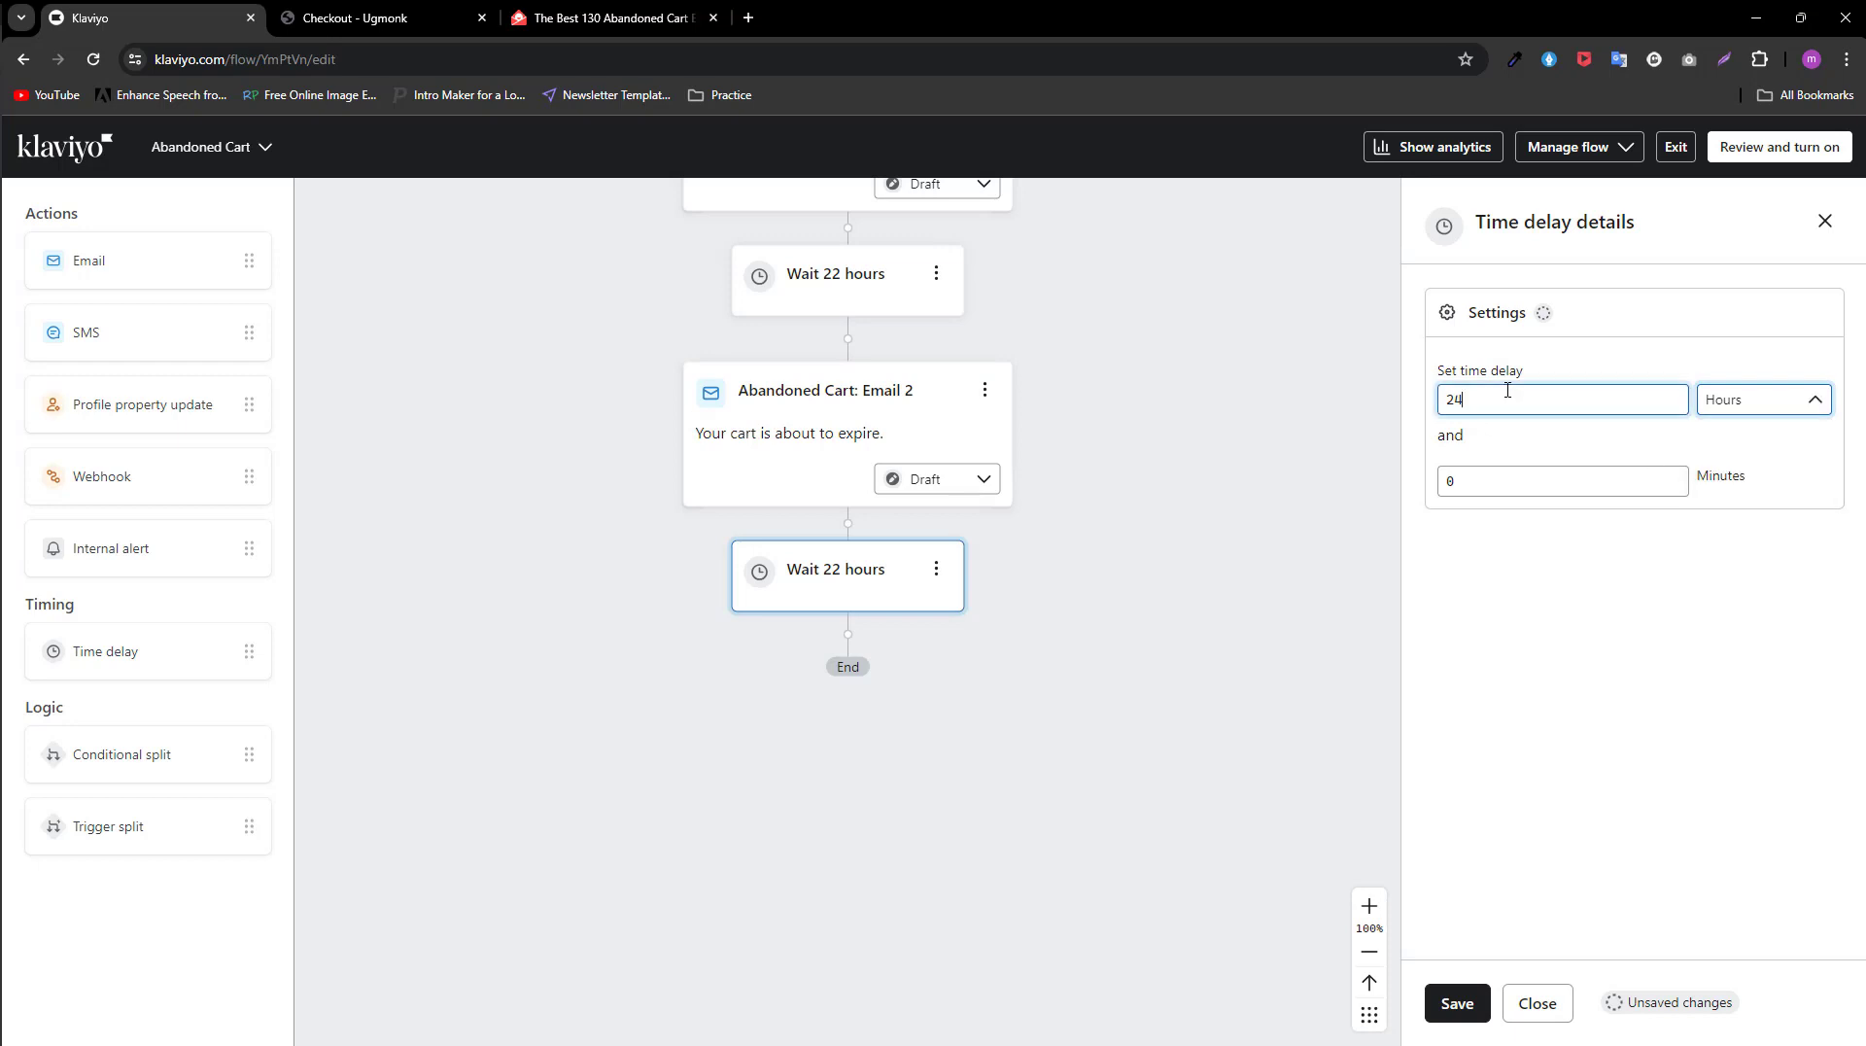
pyautogui.click(1458, 999)
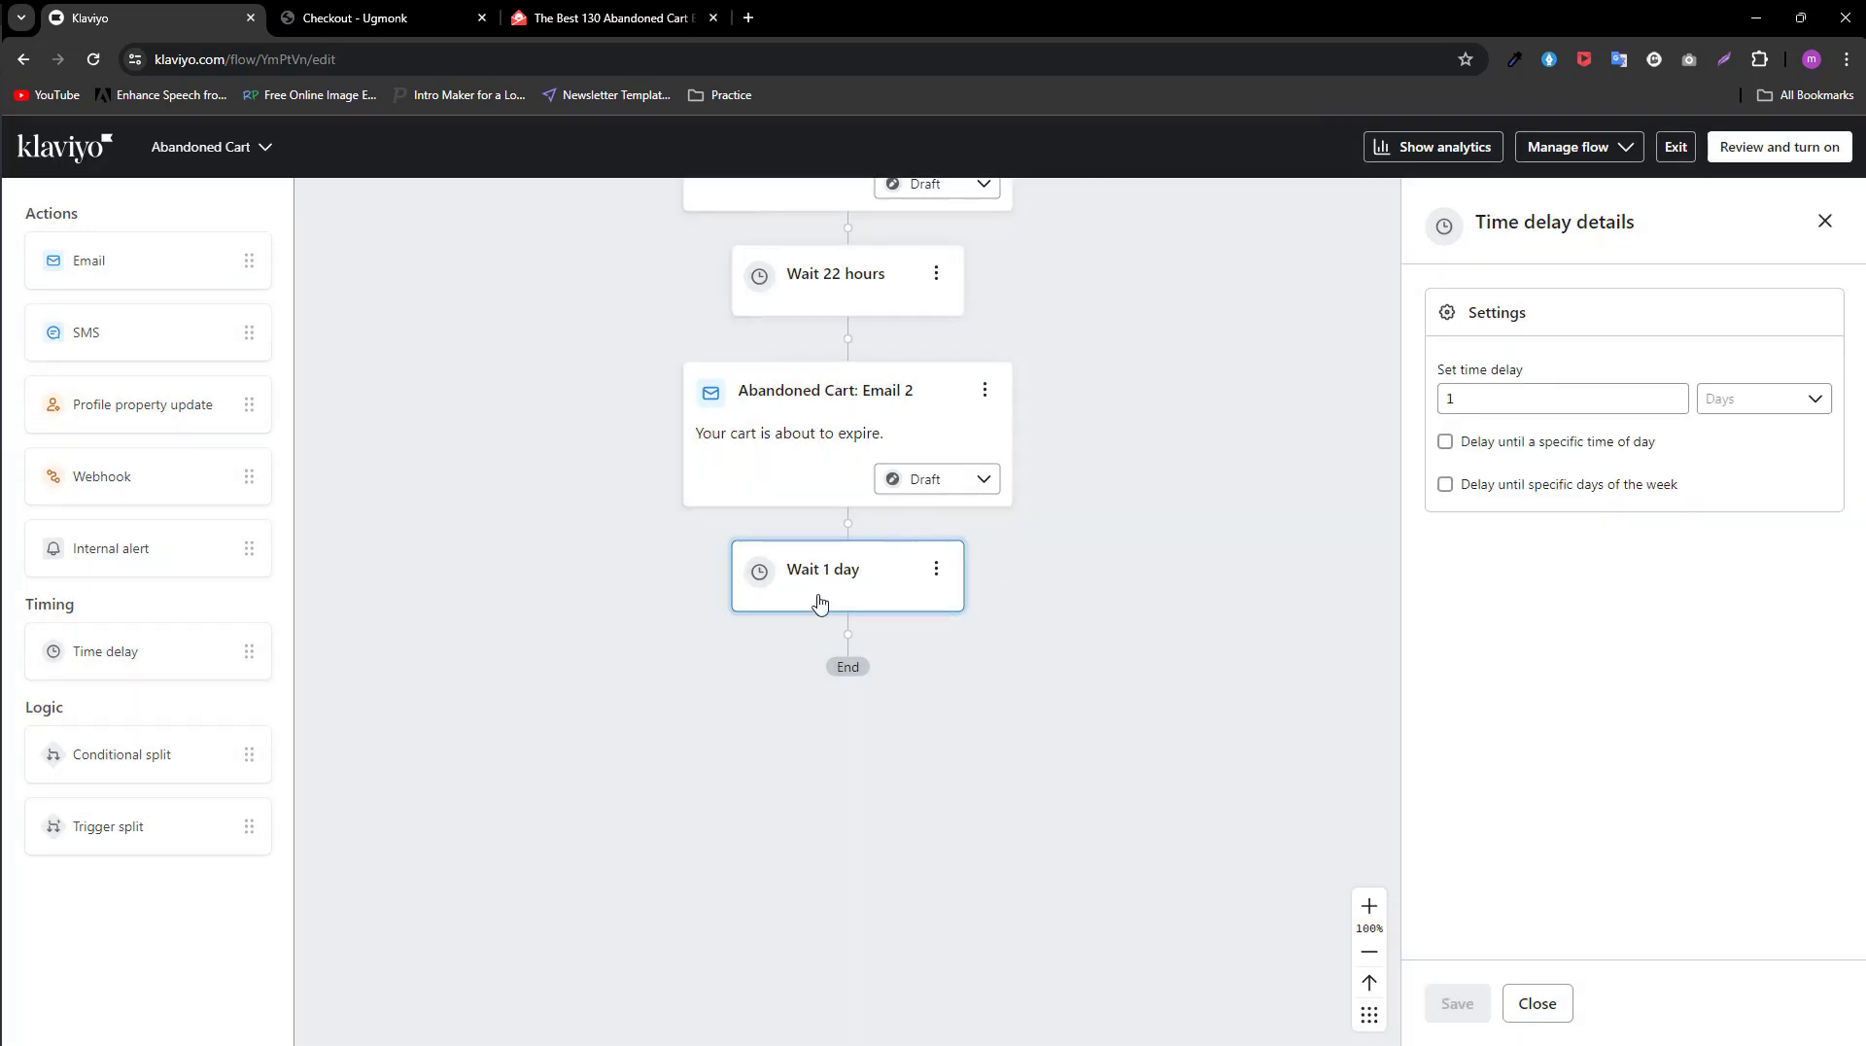
# Step: Clone Abandoned Cart: Email 2 and move the copy below the 1-day delay at the end of the flow
pyautogui.scroll(1, 879, 611)
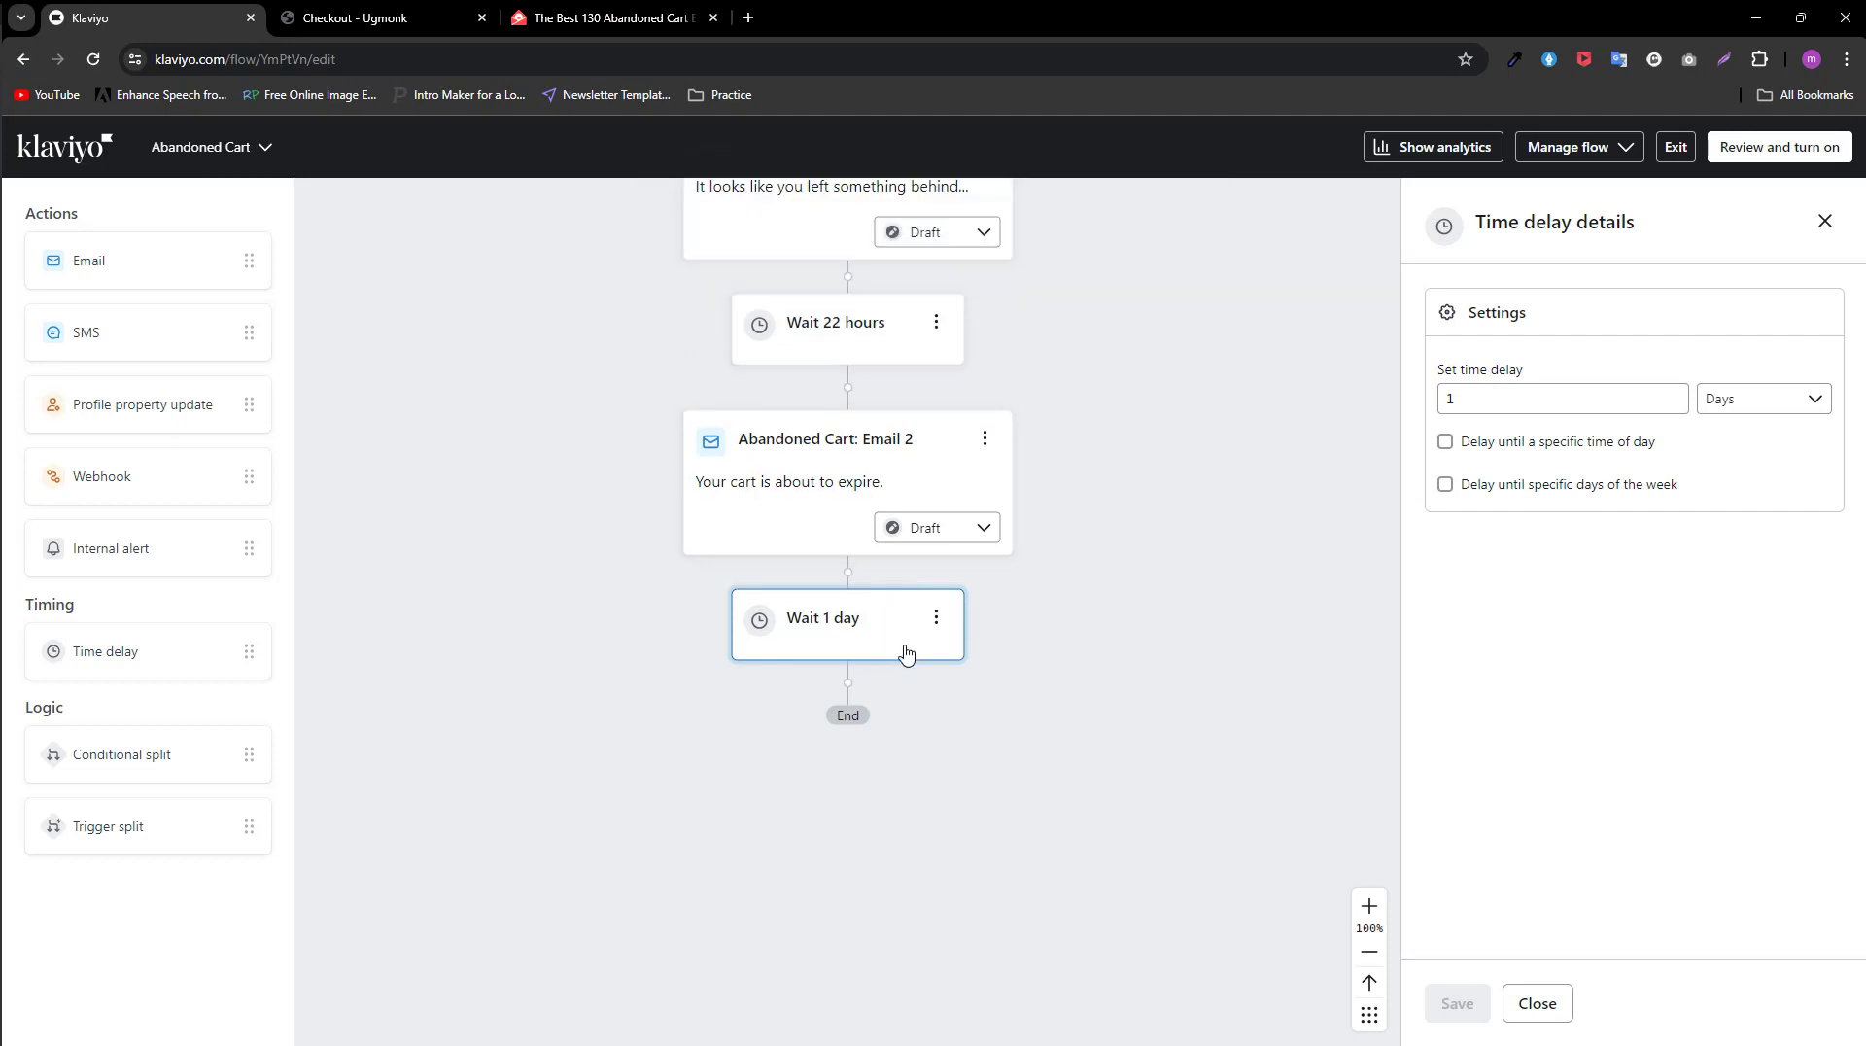
pyautogui.click(986, 450)
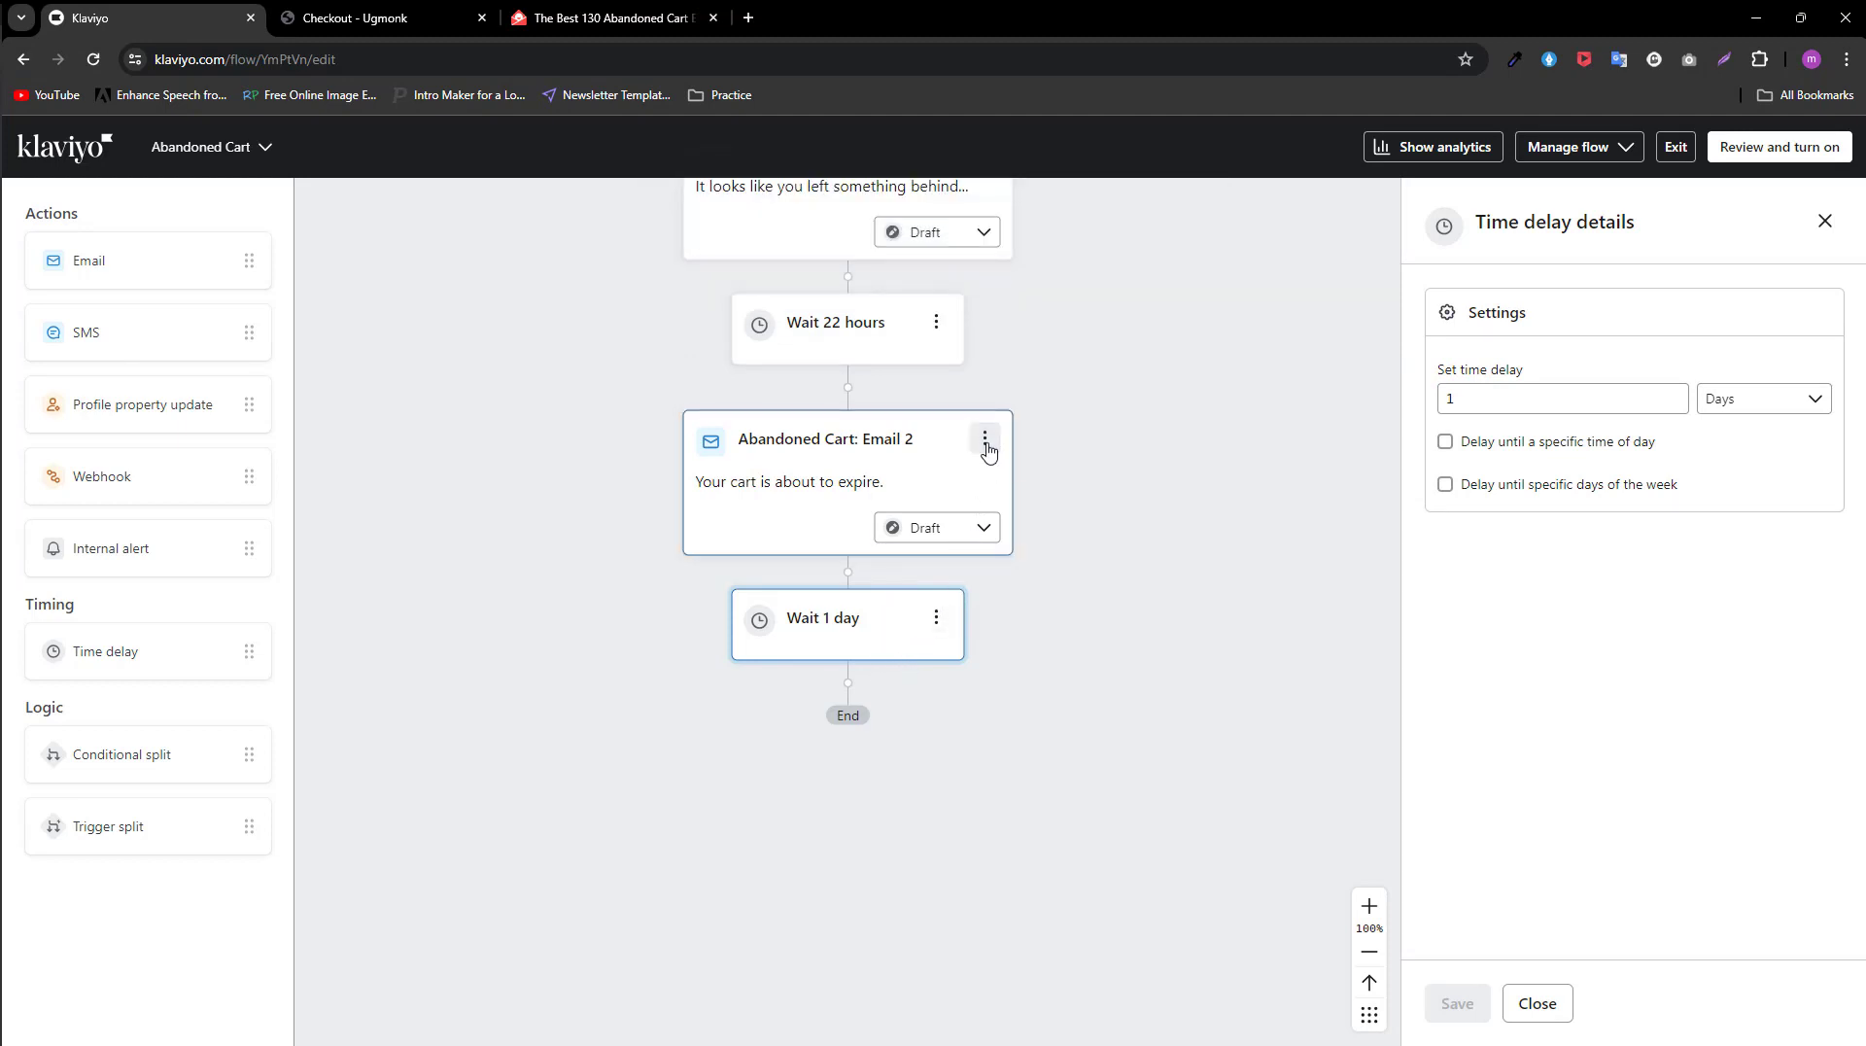
pyautogui.click(986, 437)
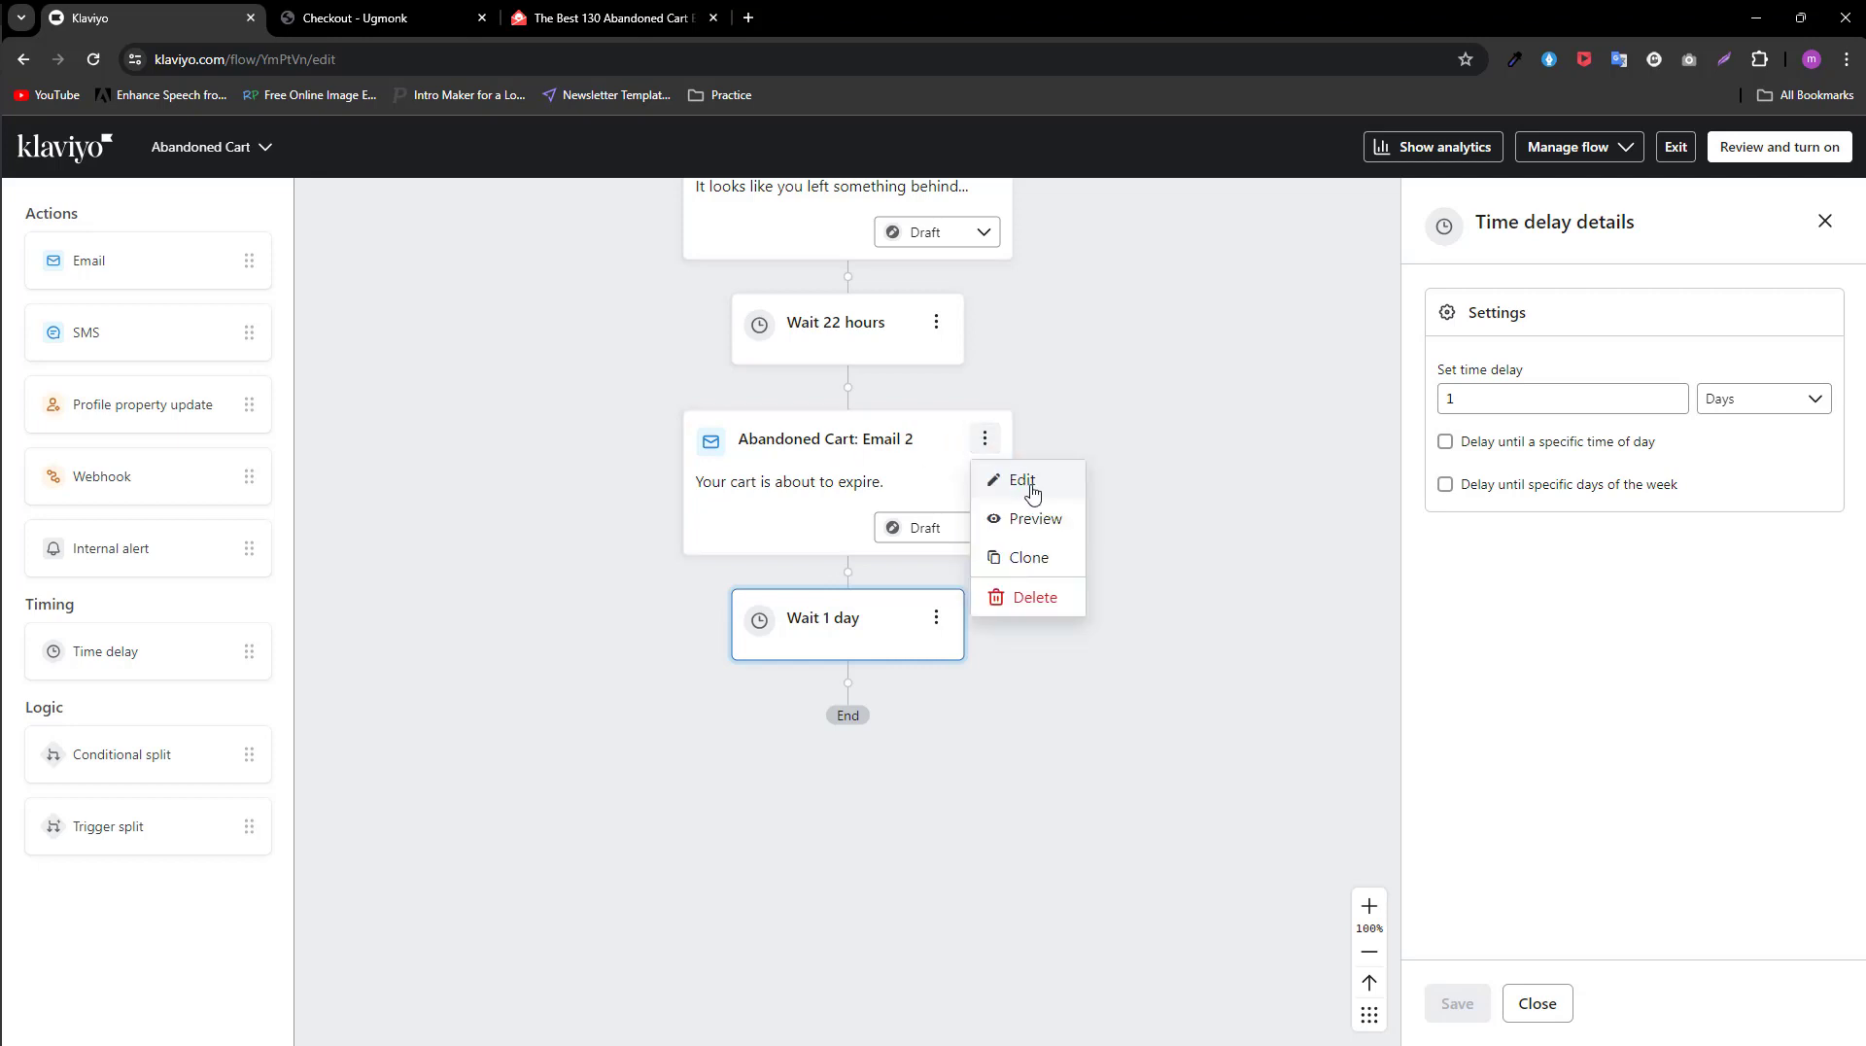
pyautogui.click(1030, 559)
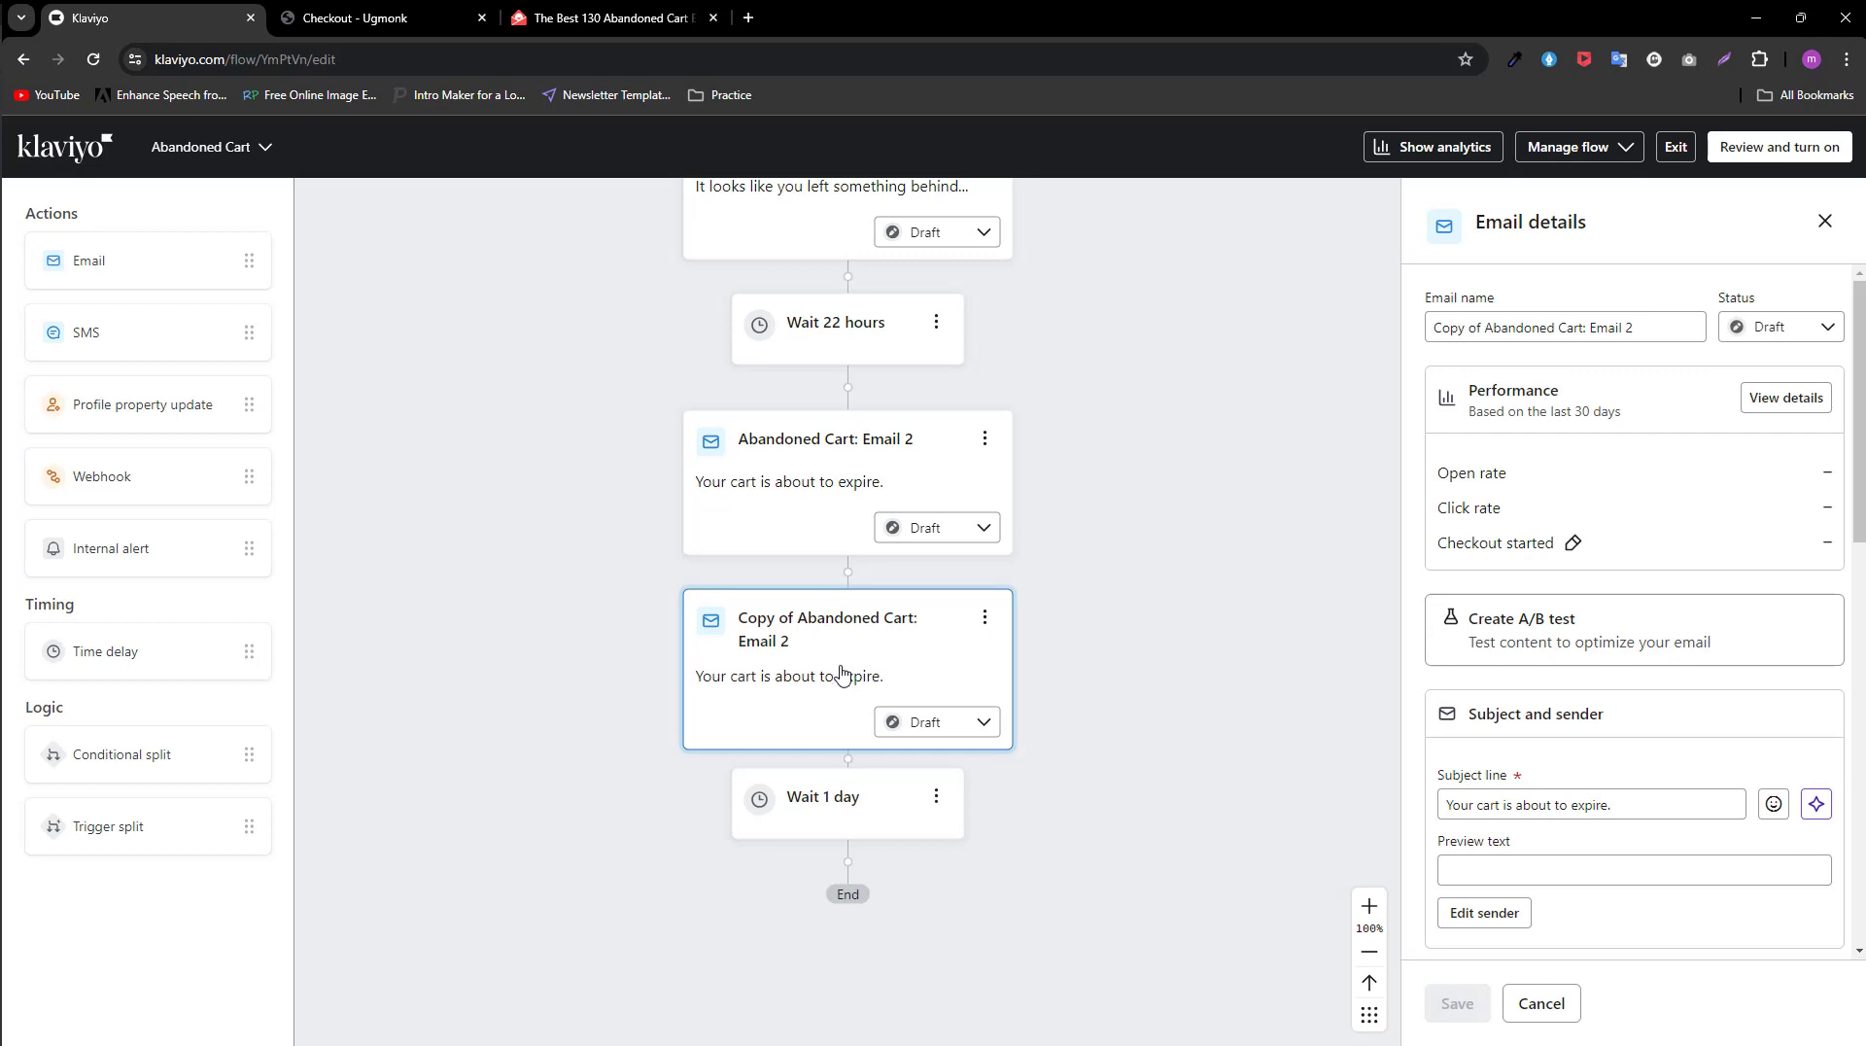
pyautogui.moveTo(842, 675); pyautogui.dragTo(859, 886)
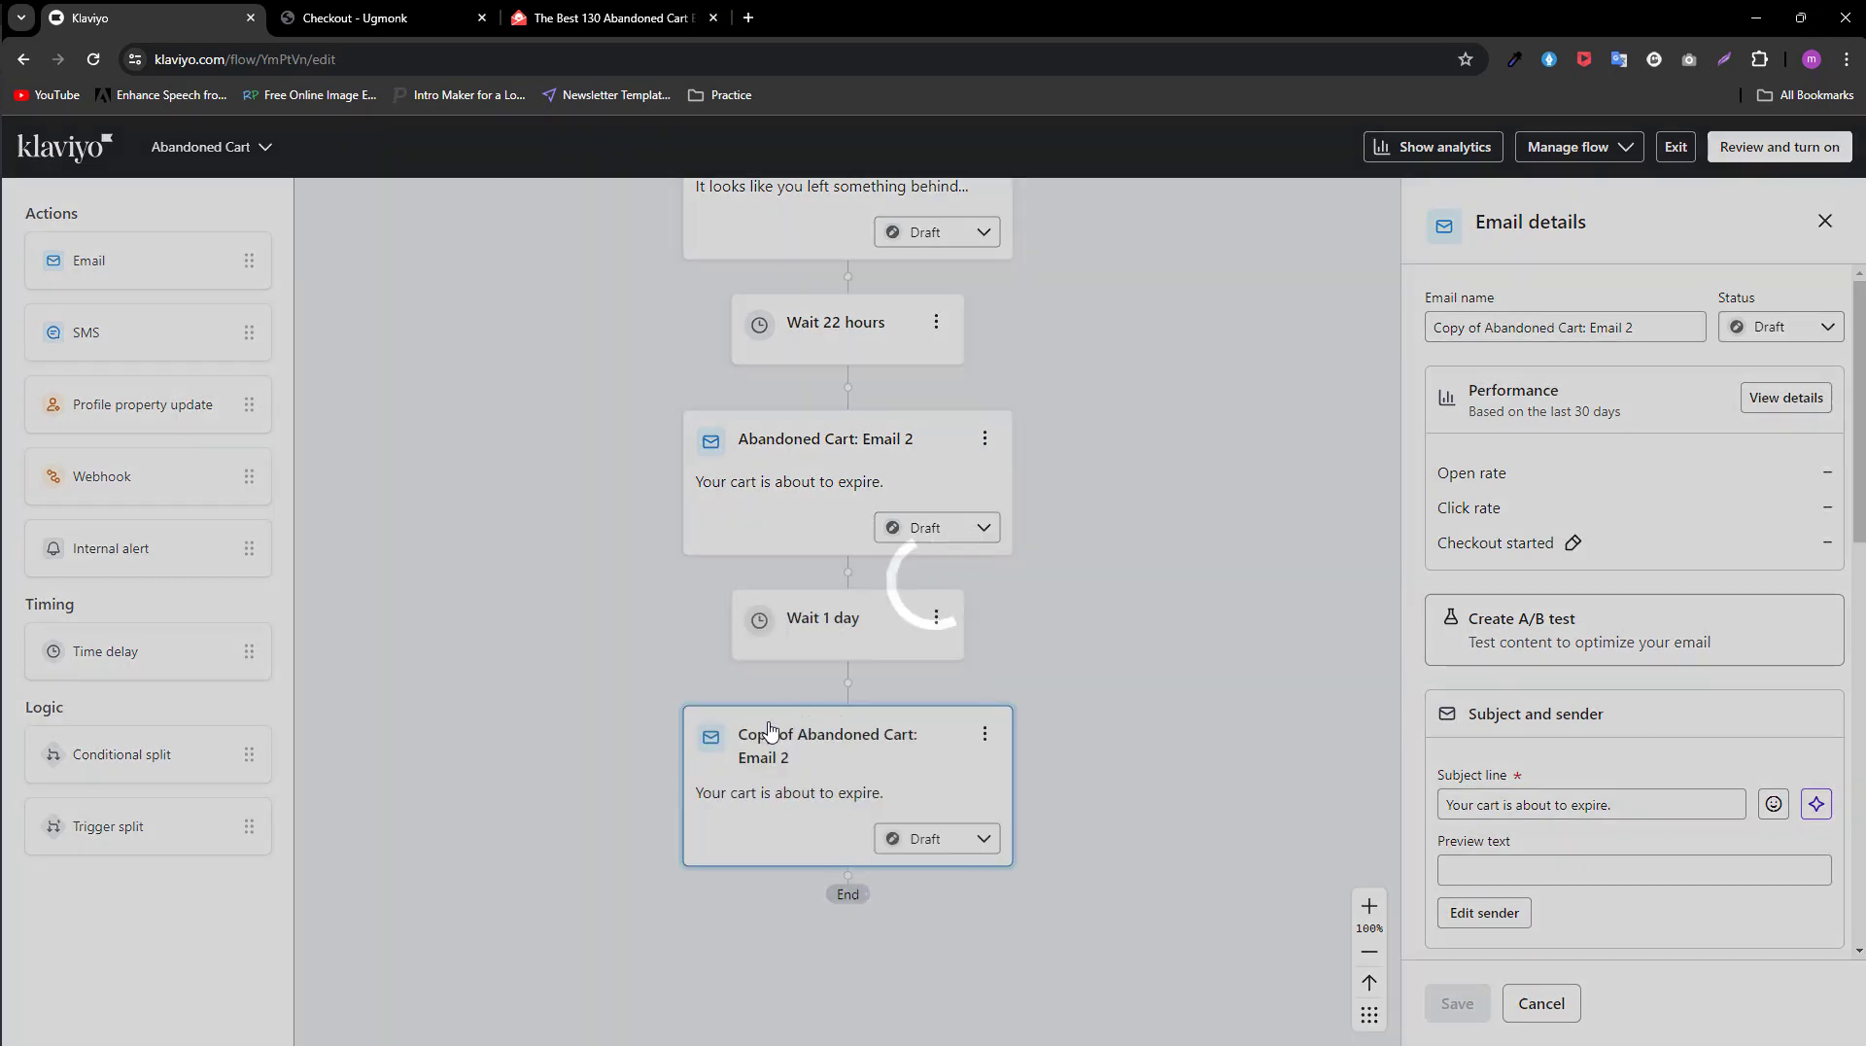
# Step: Open the cloned email's template to review its content, save it and return to the flow
pyautogui.scroll(-3, 1332, 732)
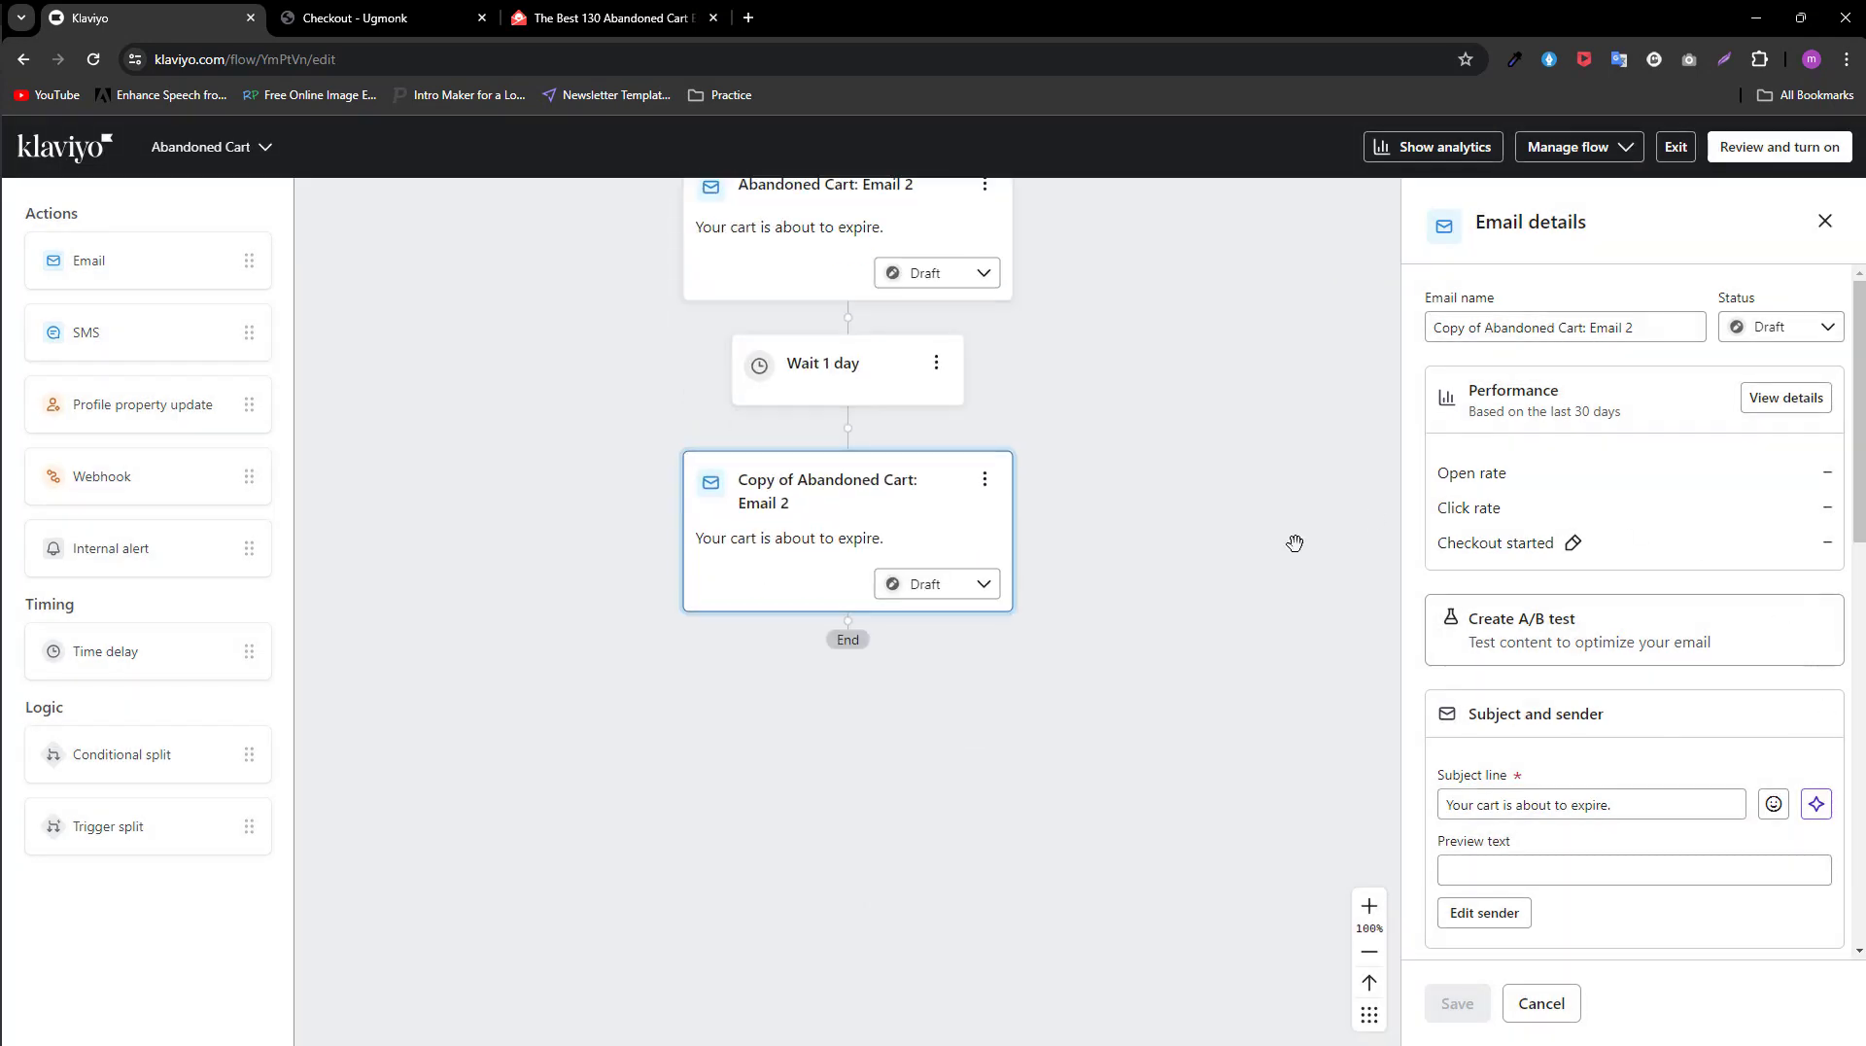
pyautogui.scroll(-4, 1613, 773)
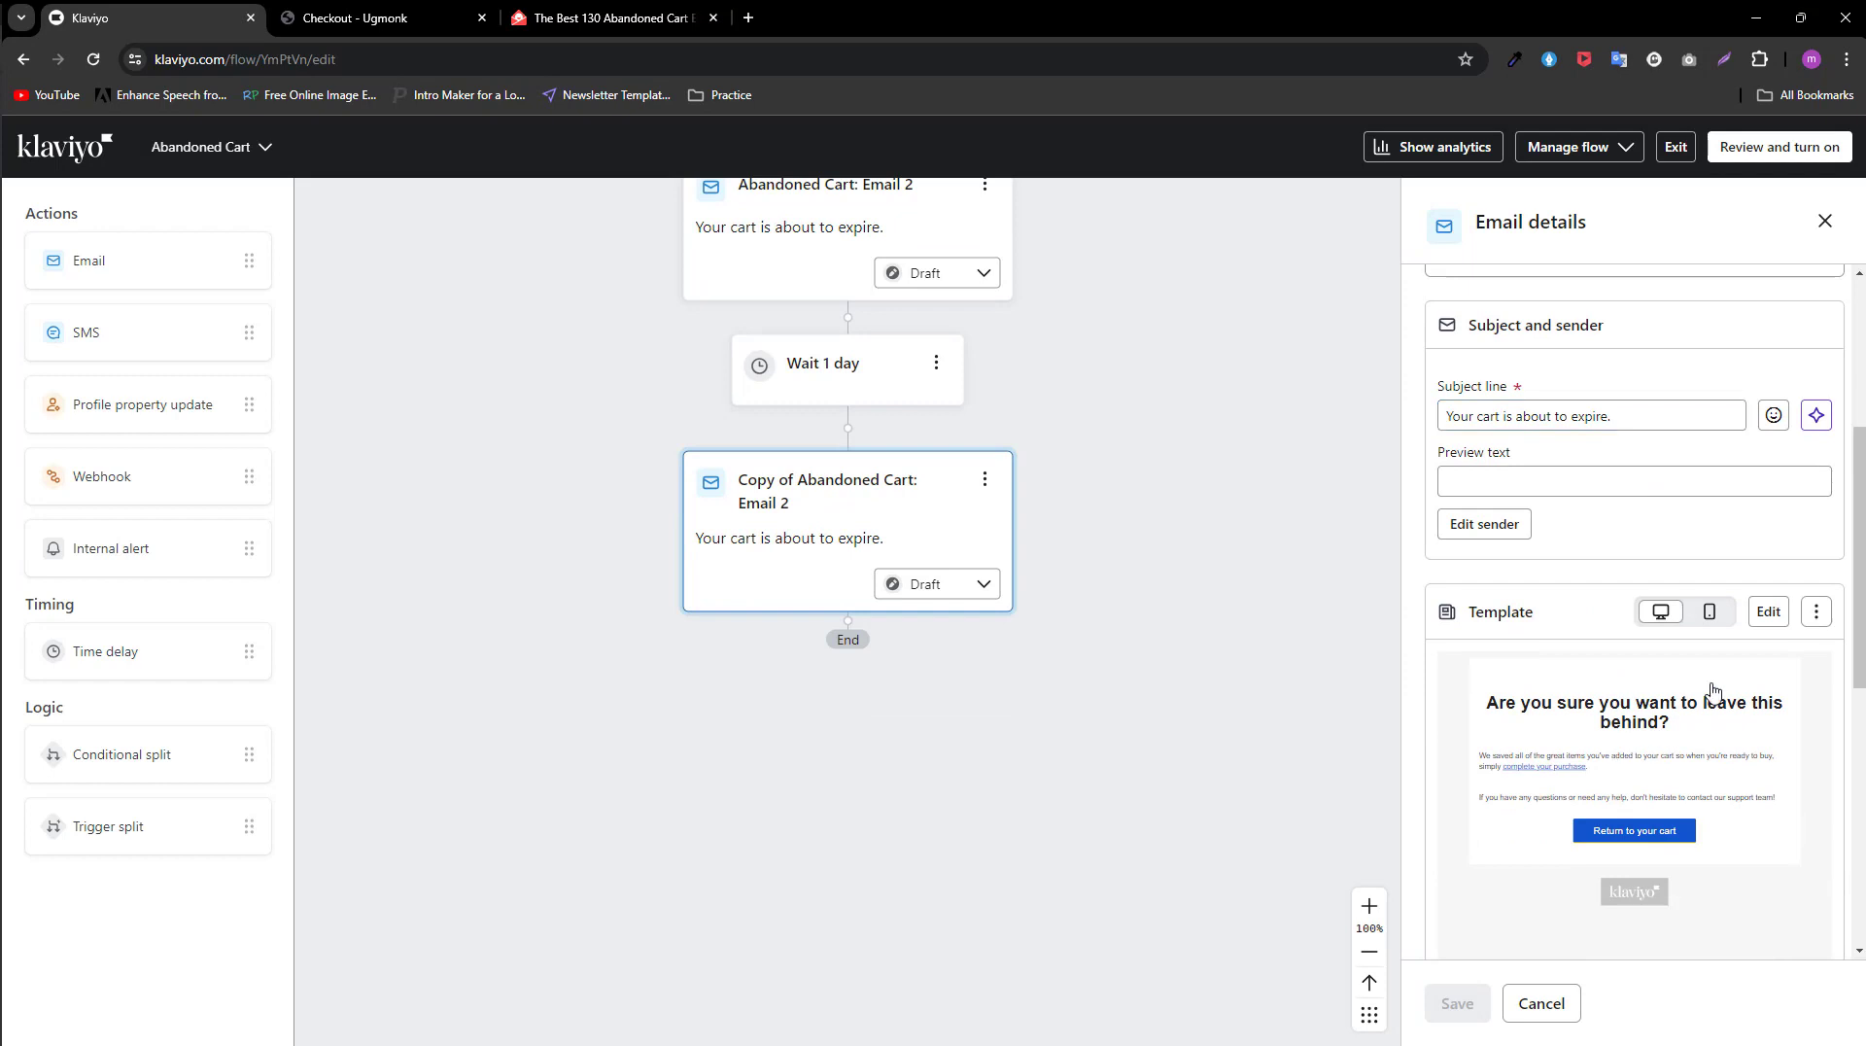
pyautogui.click(1770, 614)
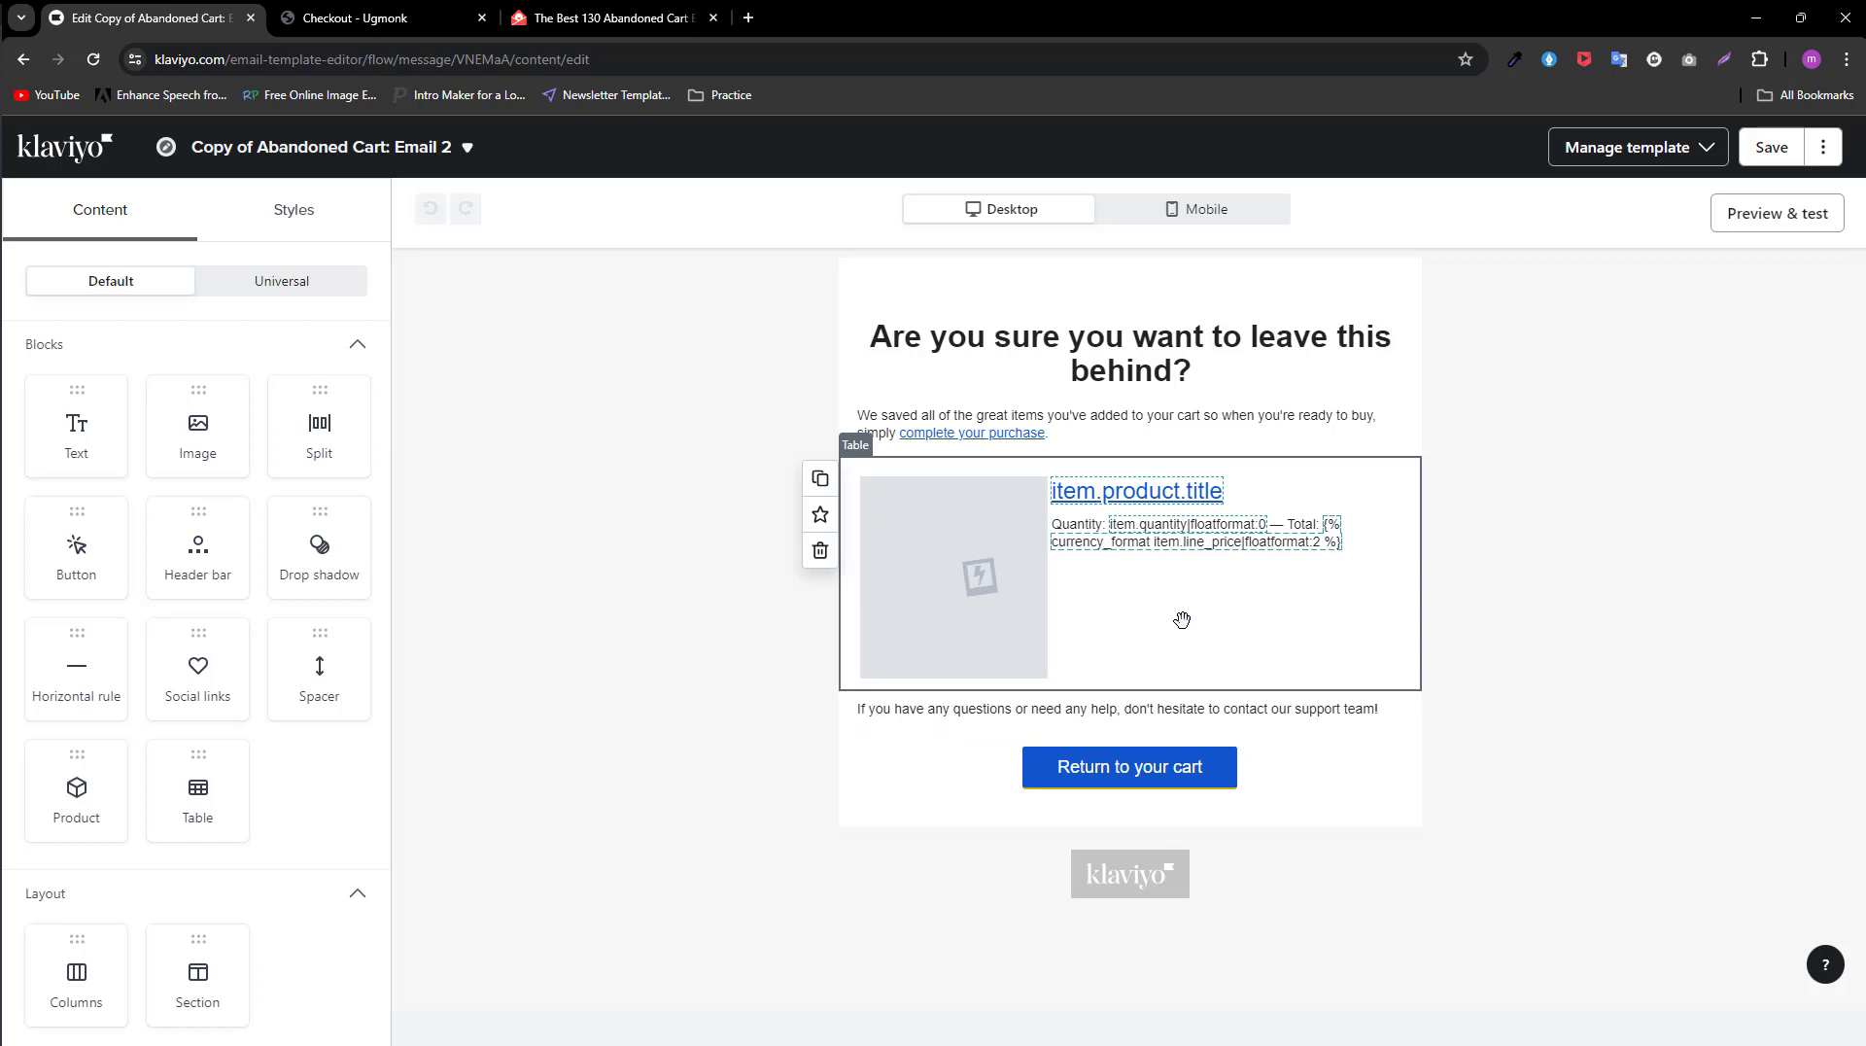
pyautogui.click(1775, 155)
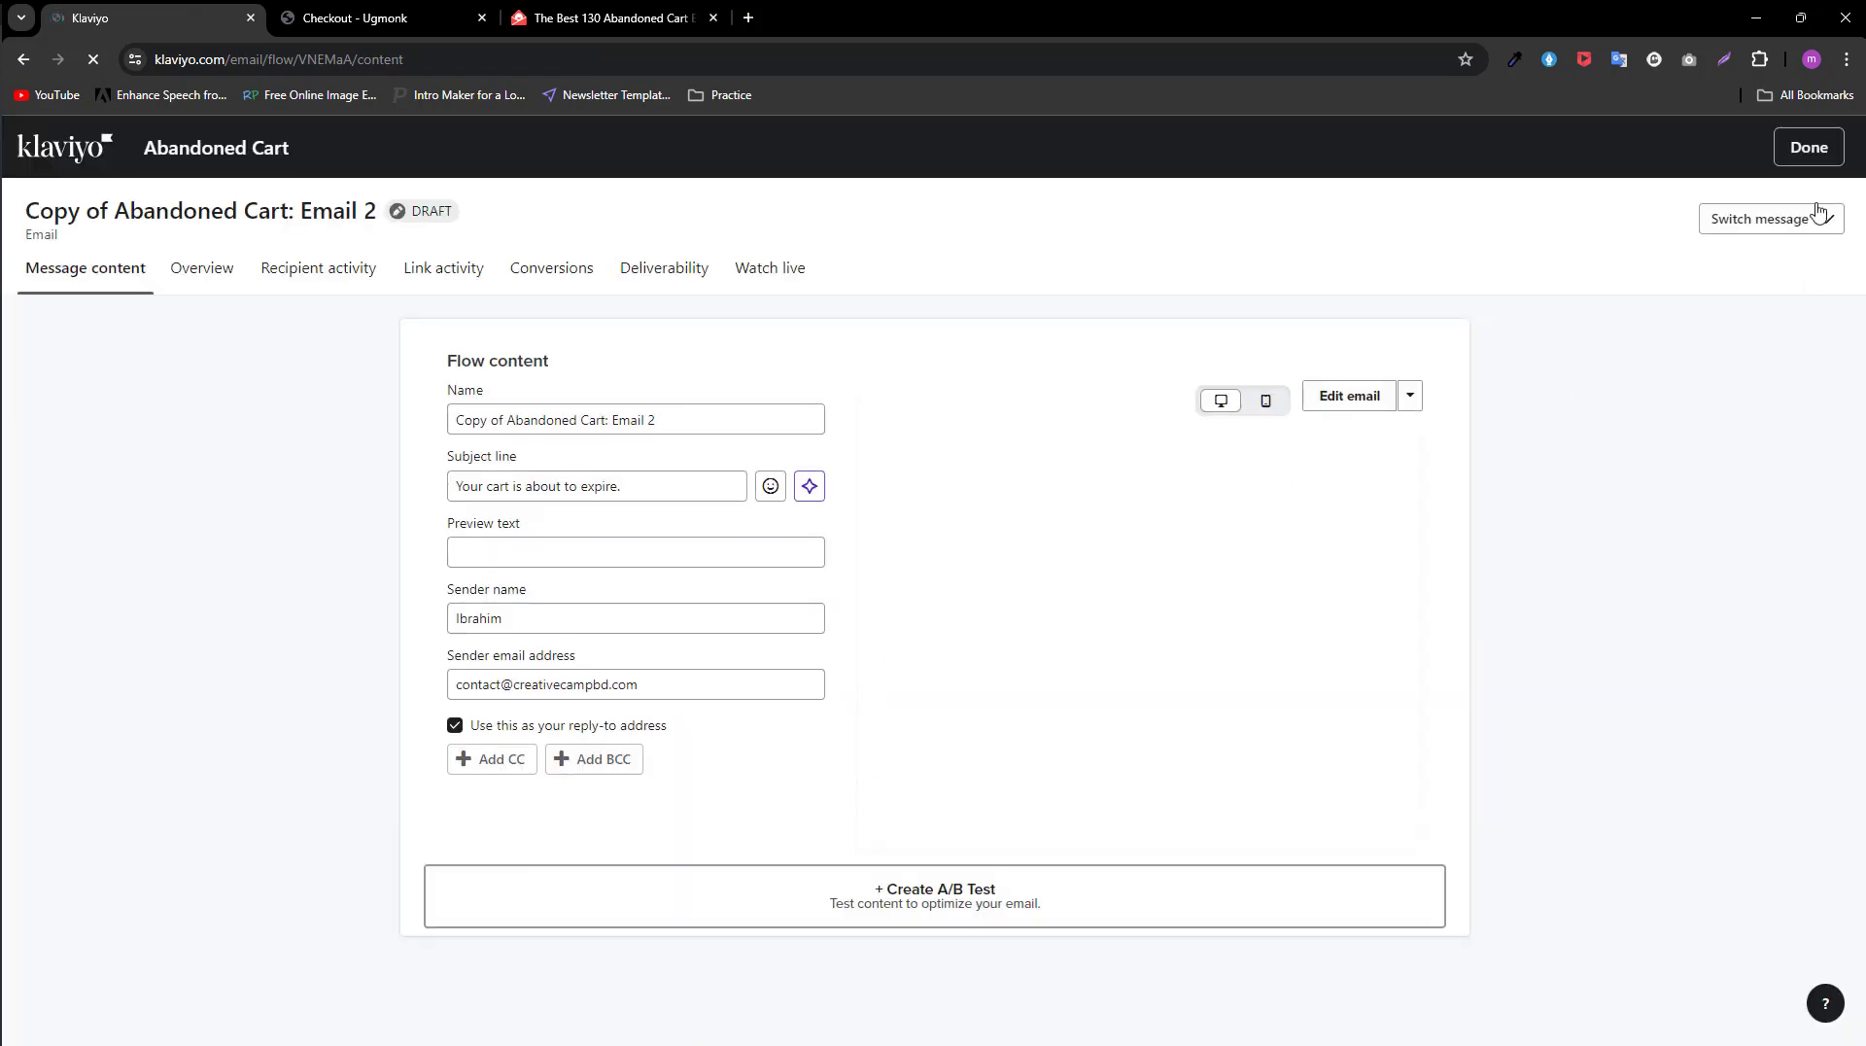
pyautogui.click(1805, 149)
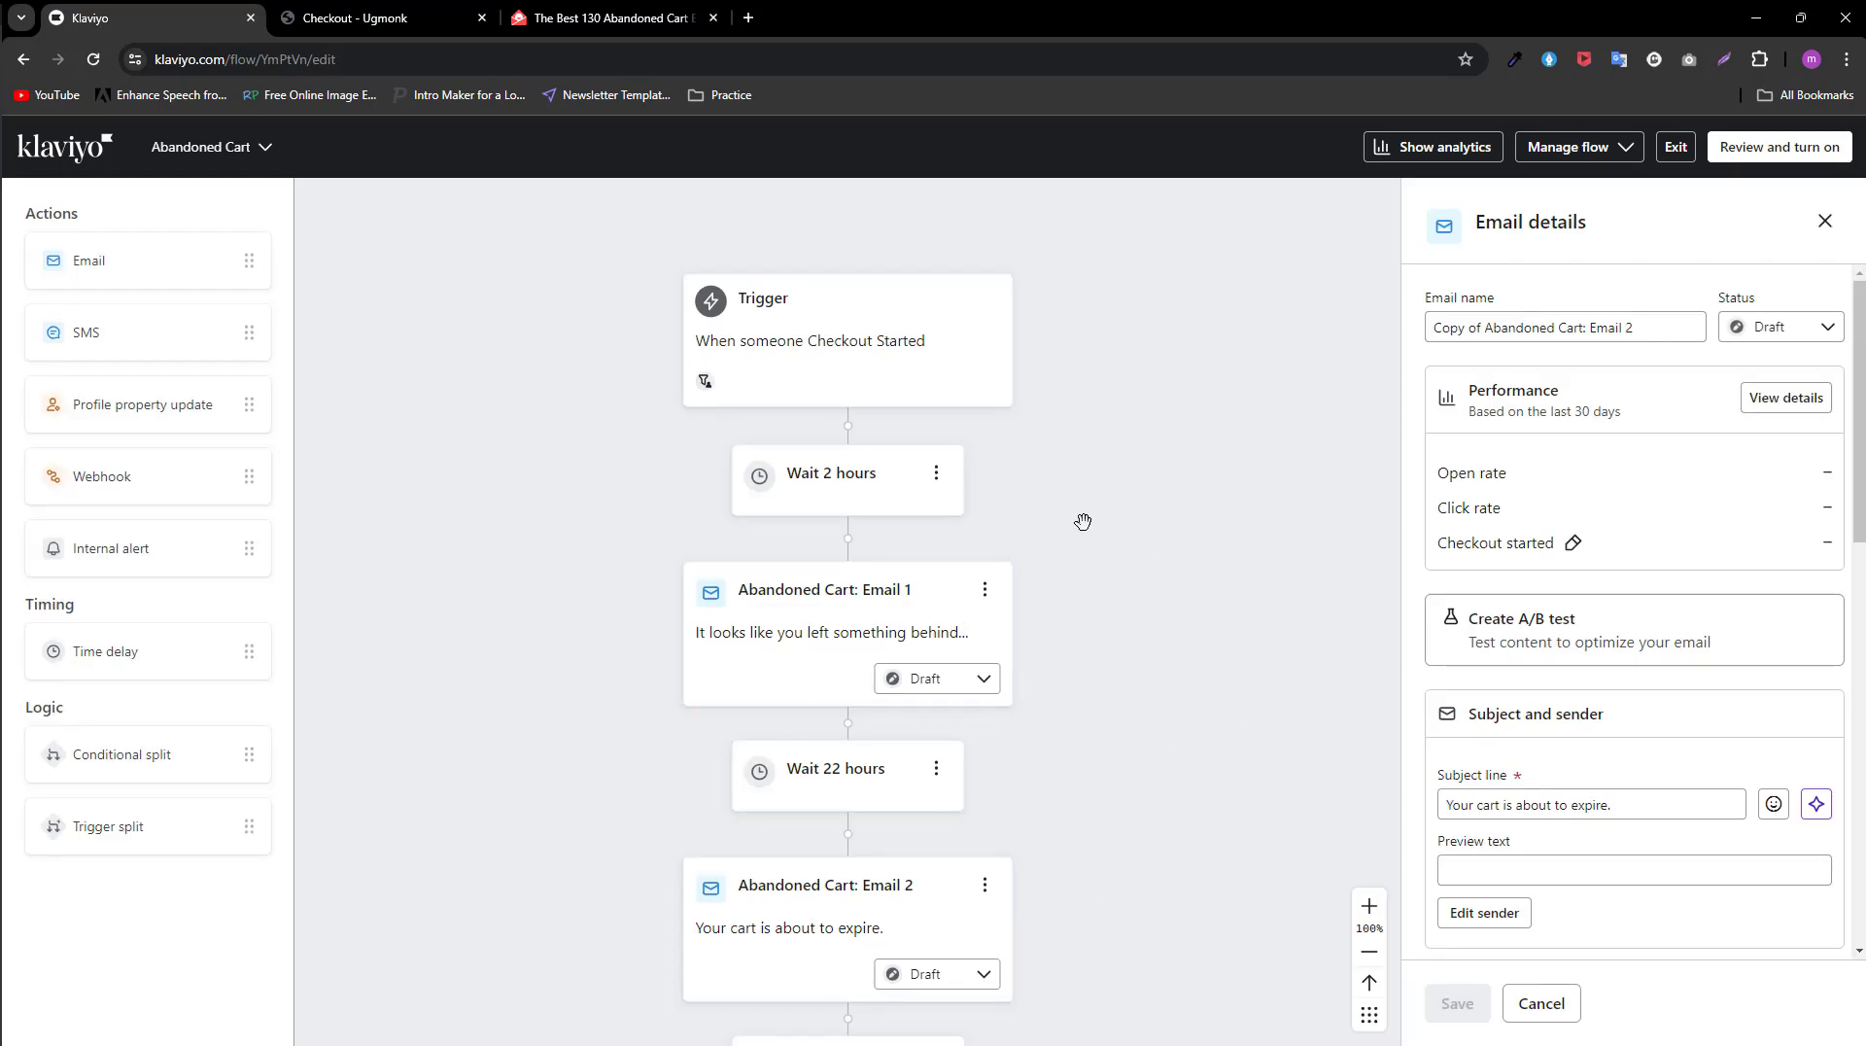
# Step: Review the abandoned cart flow from the Checkout Started trigger through its time delays to the cloned third email
pyautogui.scroll(-2, 1132, 529)
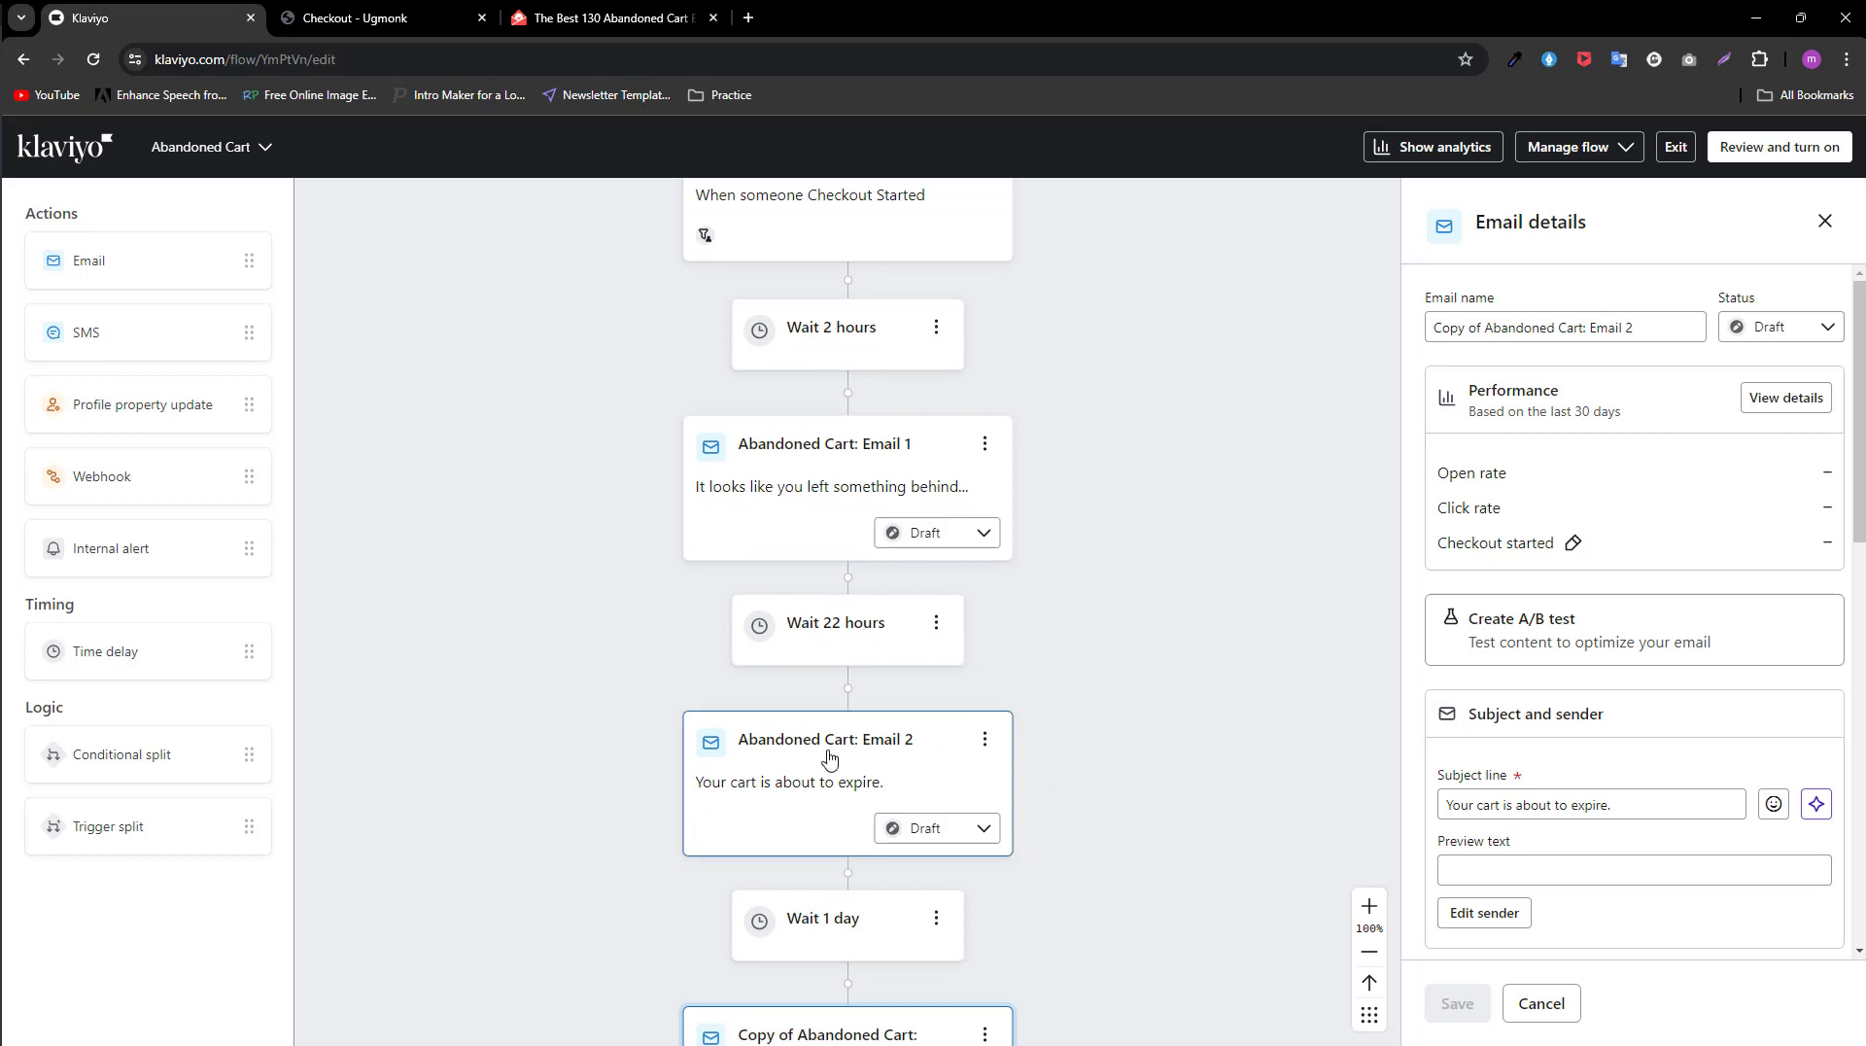
pyautogui.scroll(-2, 831, 777)
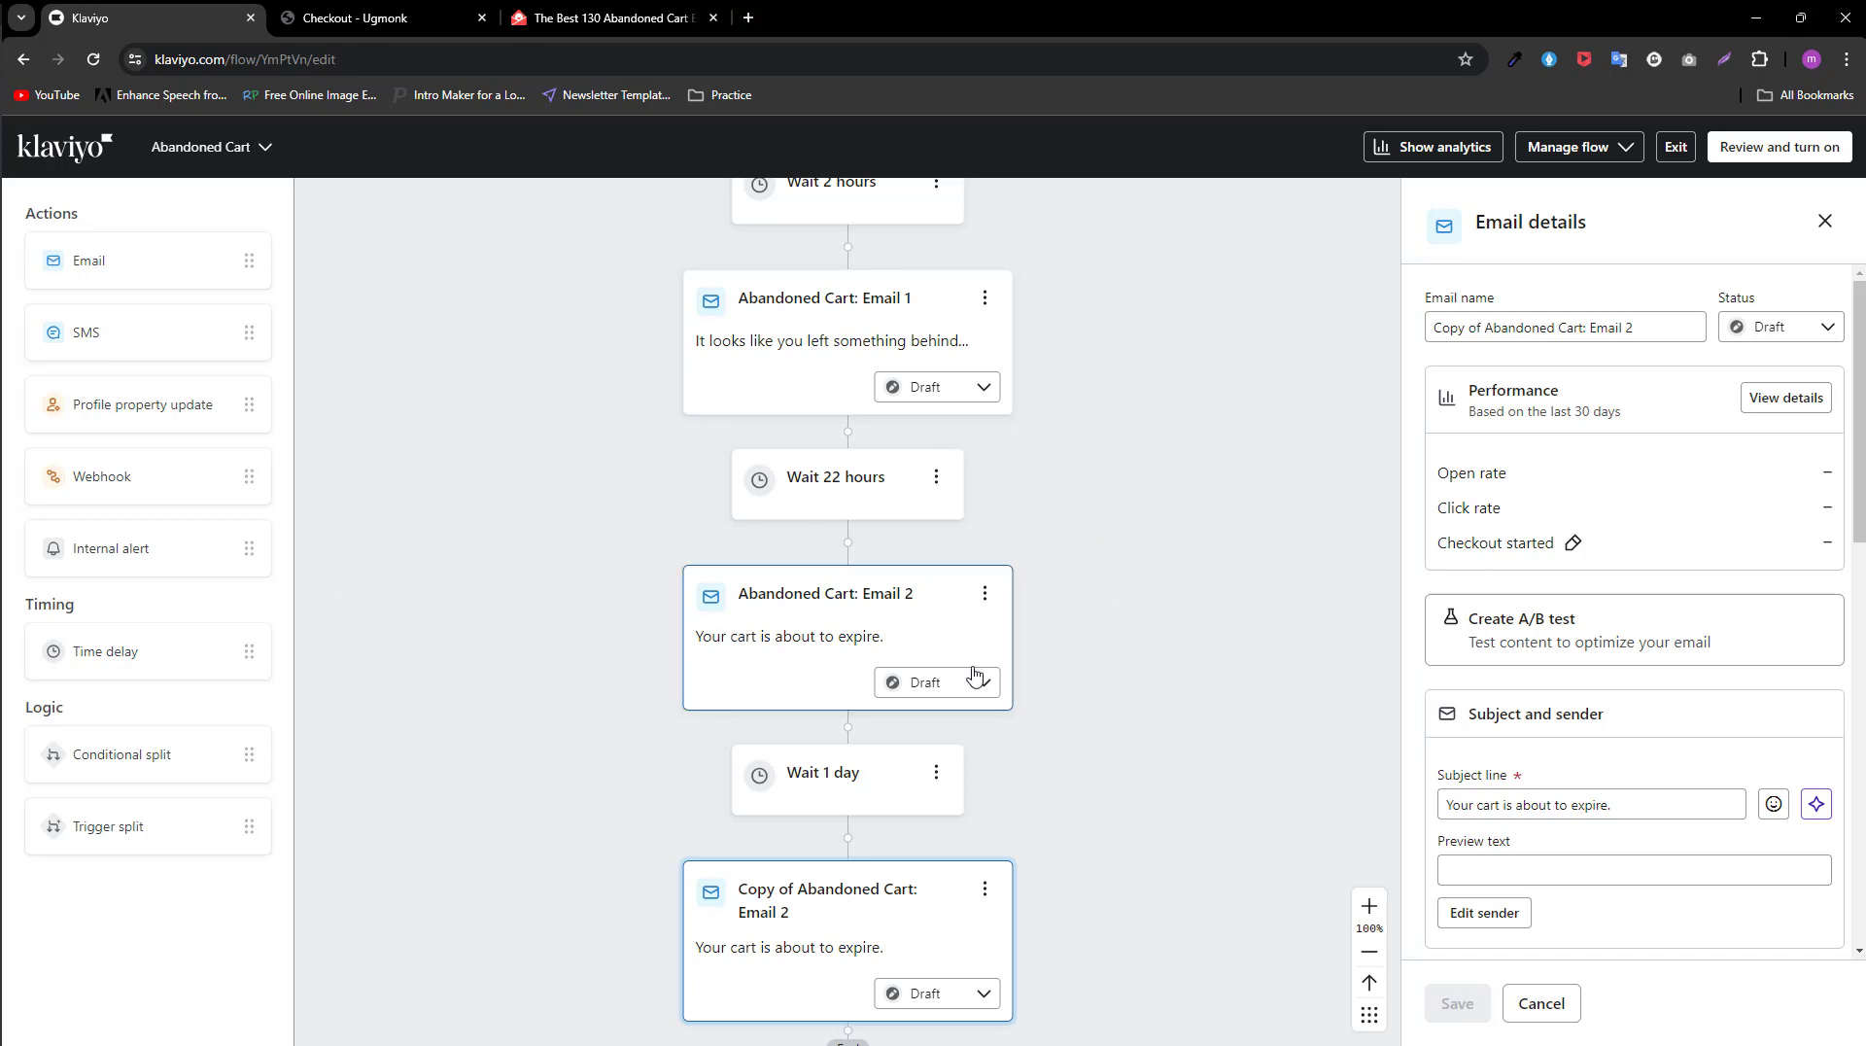
pyautogui.scroll(2, 1118, 705)
pyautogui.scroll(1, 1117, 743)
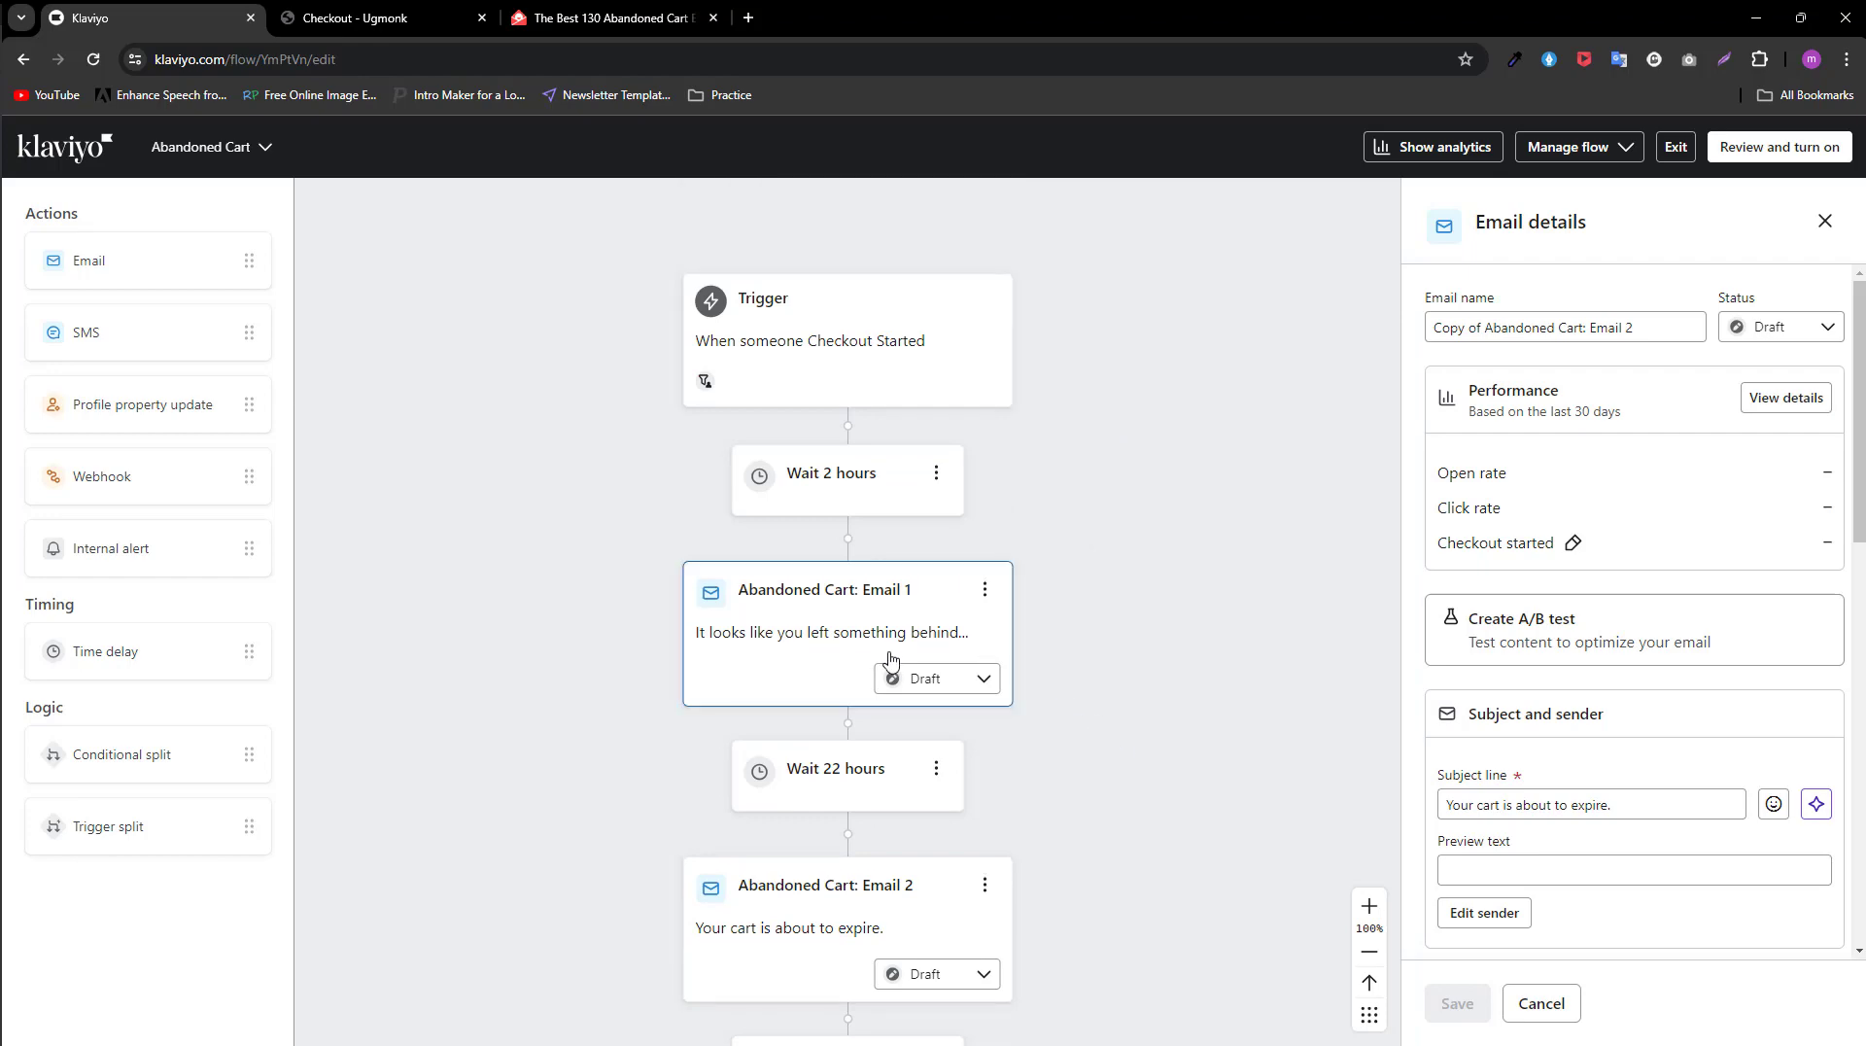
pyautogui.scroll(-1, 887, 654)
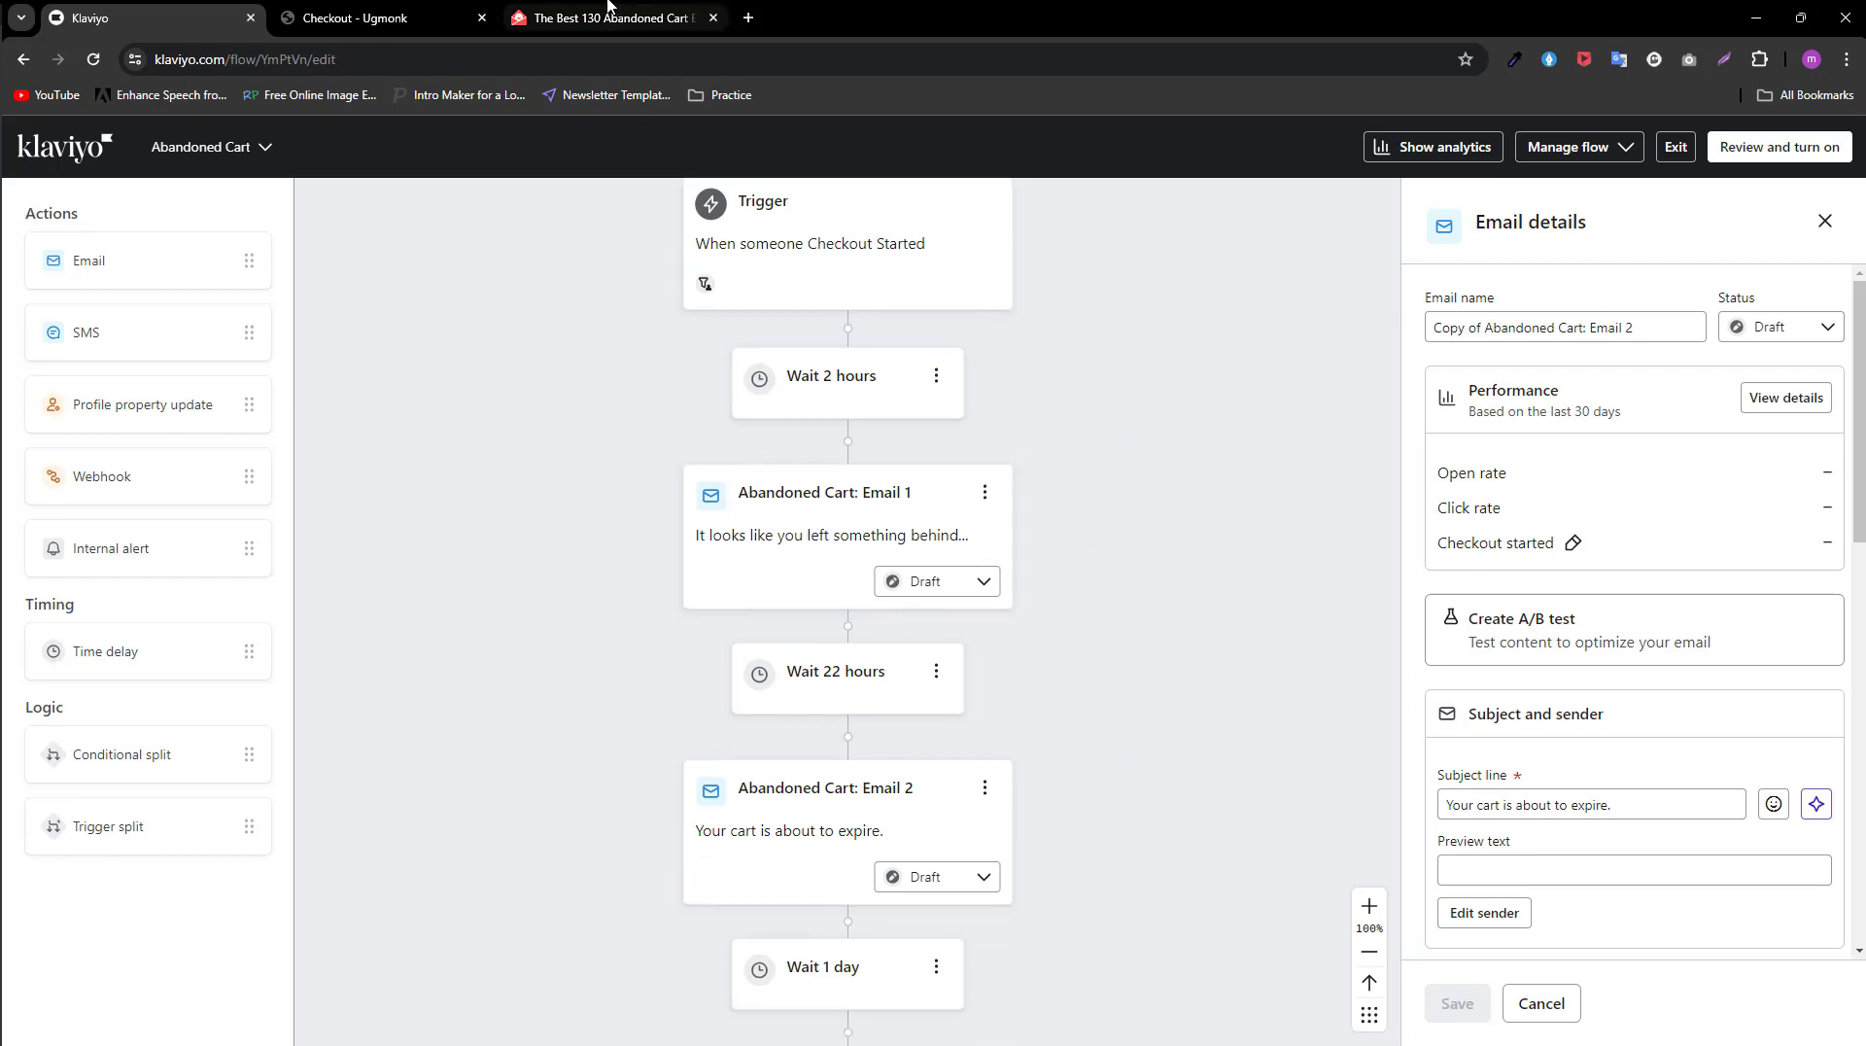
# Step: Switch to Really Good Emails, browse the abandoned cart examples for design inspiration, and return to the Klaviyo flow
pyautogui.click(607, 18)
pyautogui.scroll(-4, 888, 654)
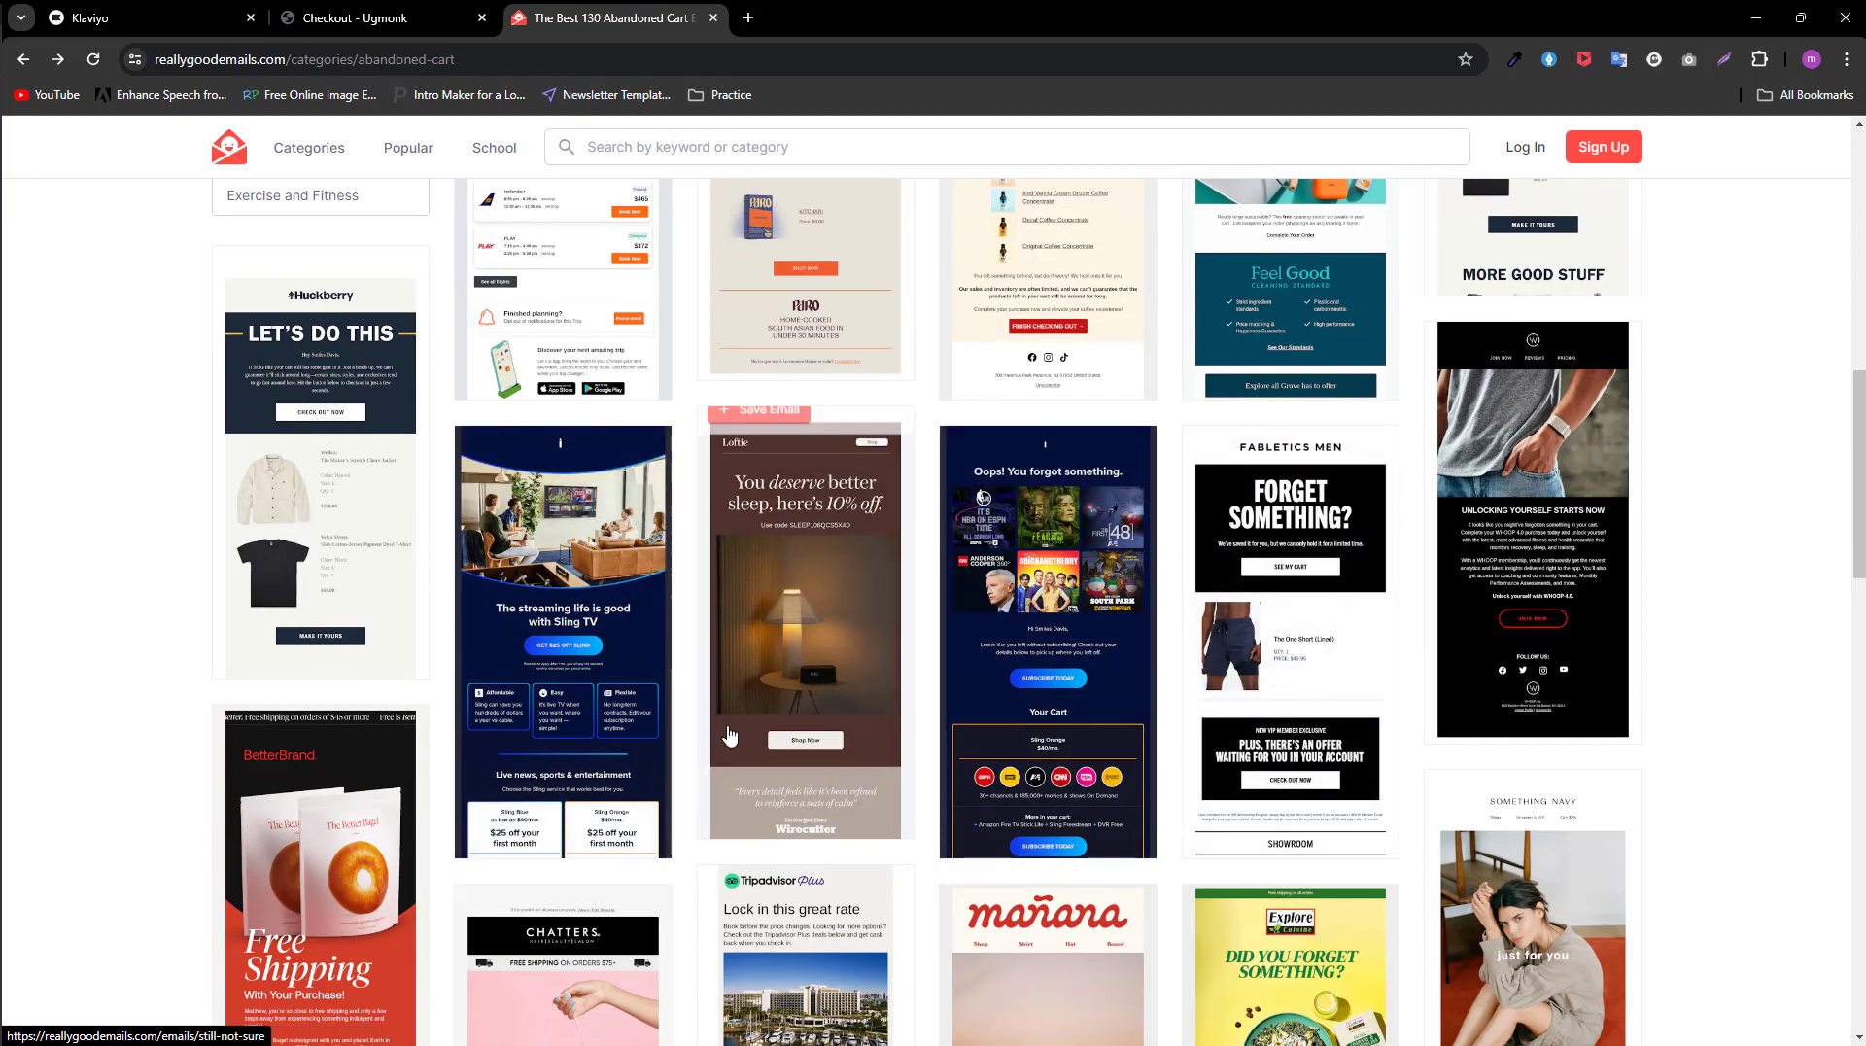
pyautogui.scroll(-6, 894, 775)
pyautogui.scroll(-3, 895, 774)
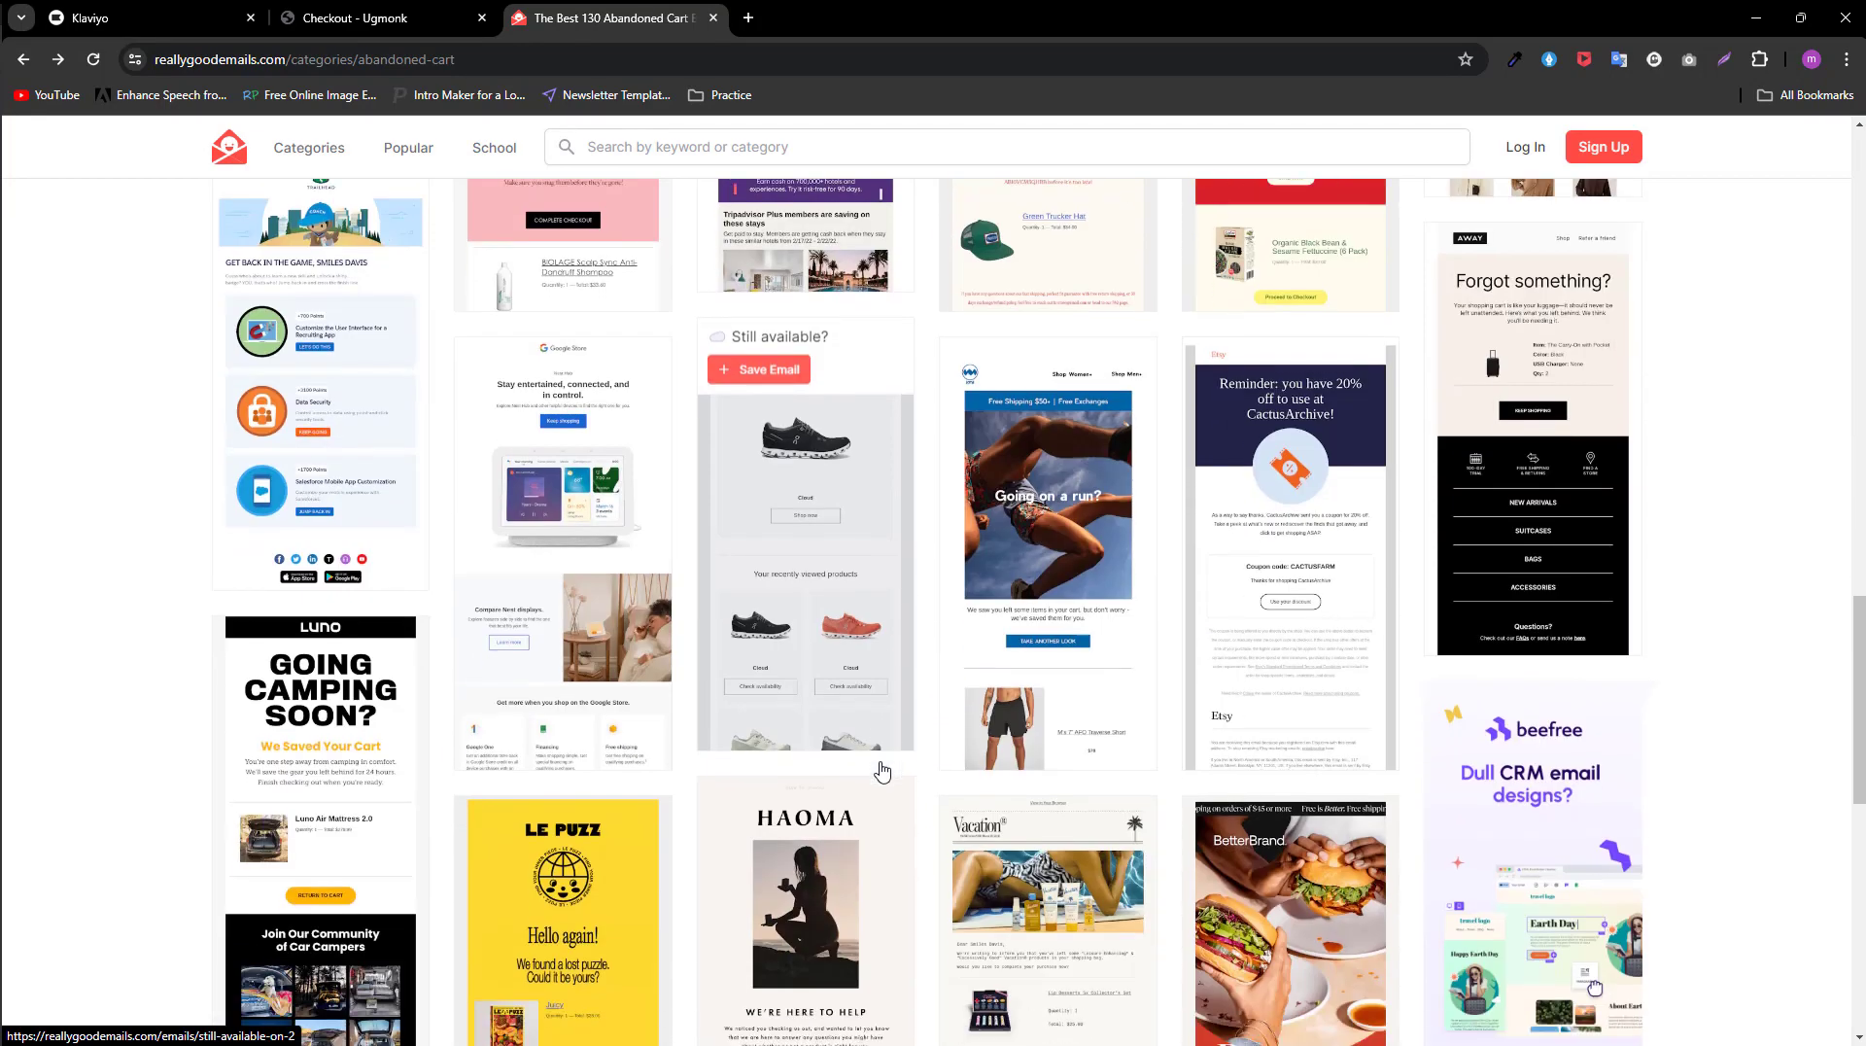
pyautogui.hotkey('ctrl', '1')
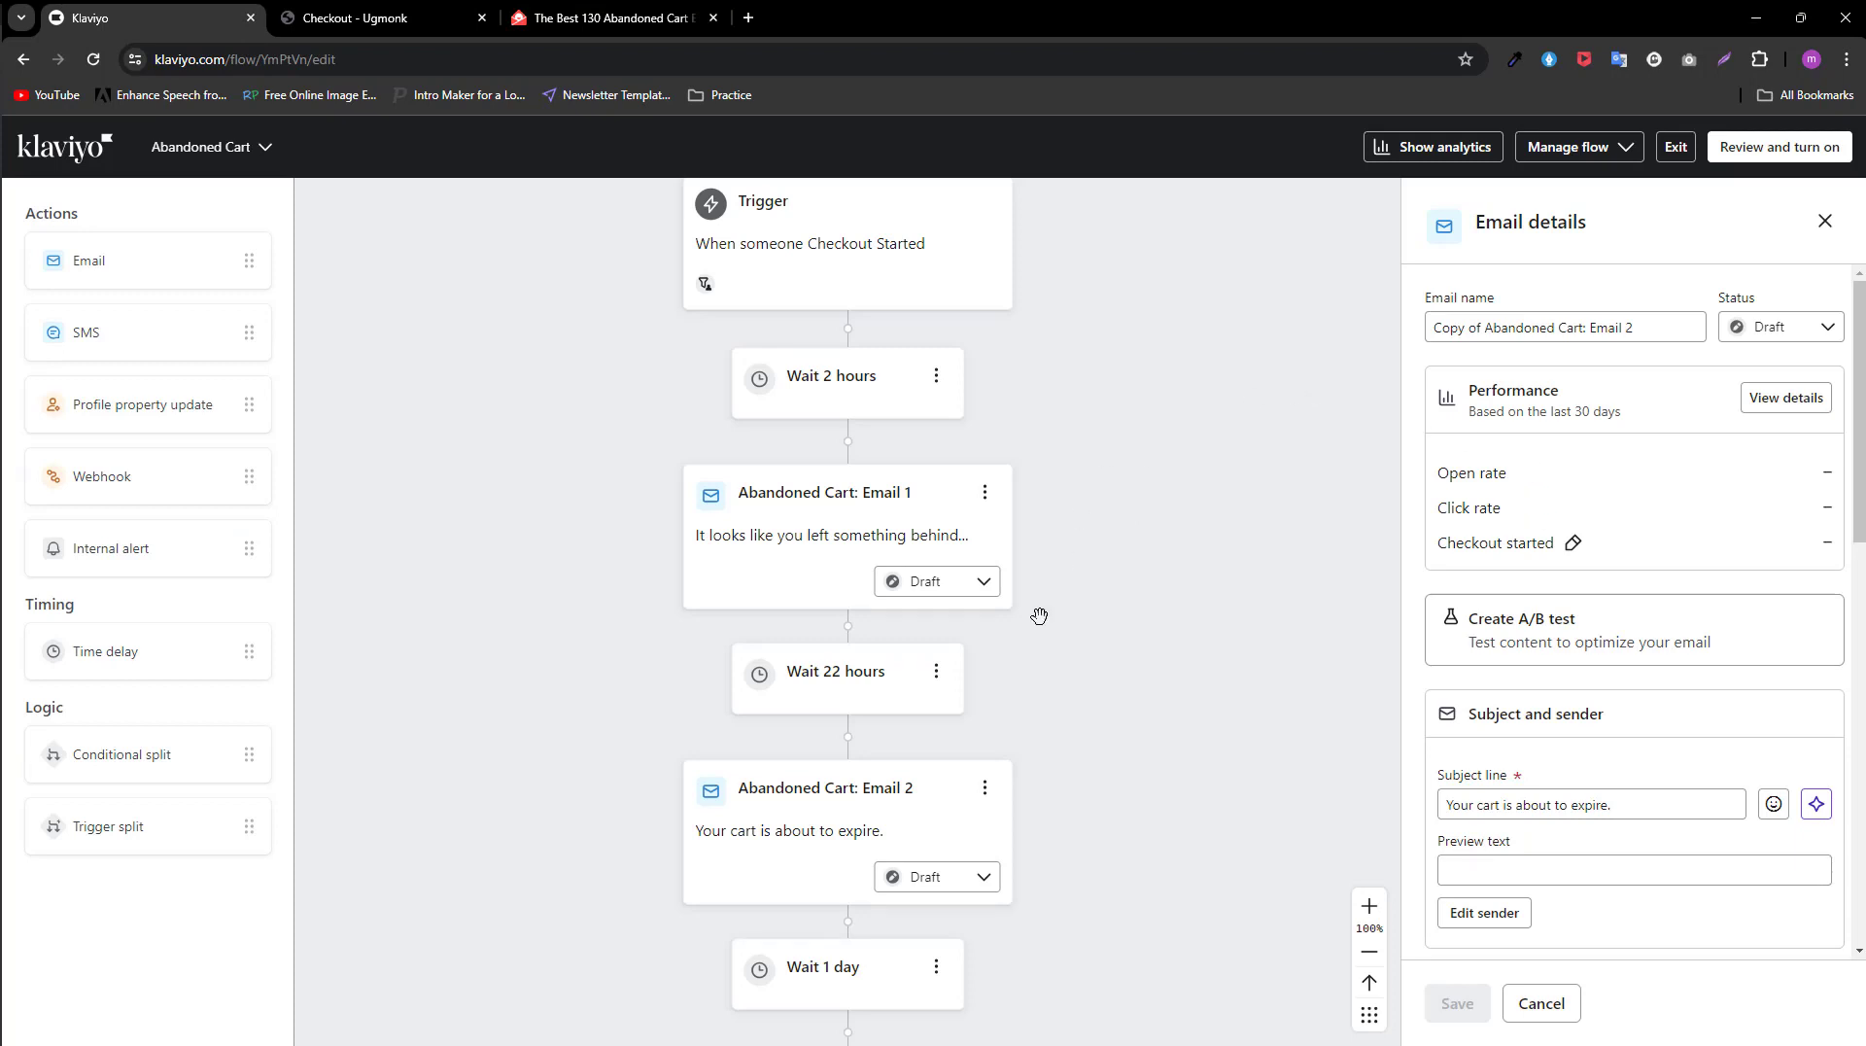
pyautogui.scroll(1, 1025, 651)
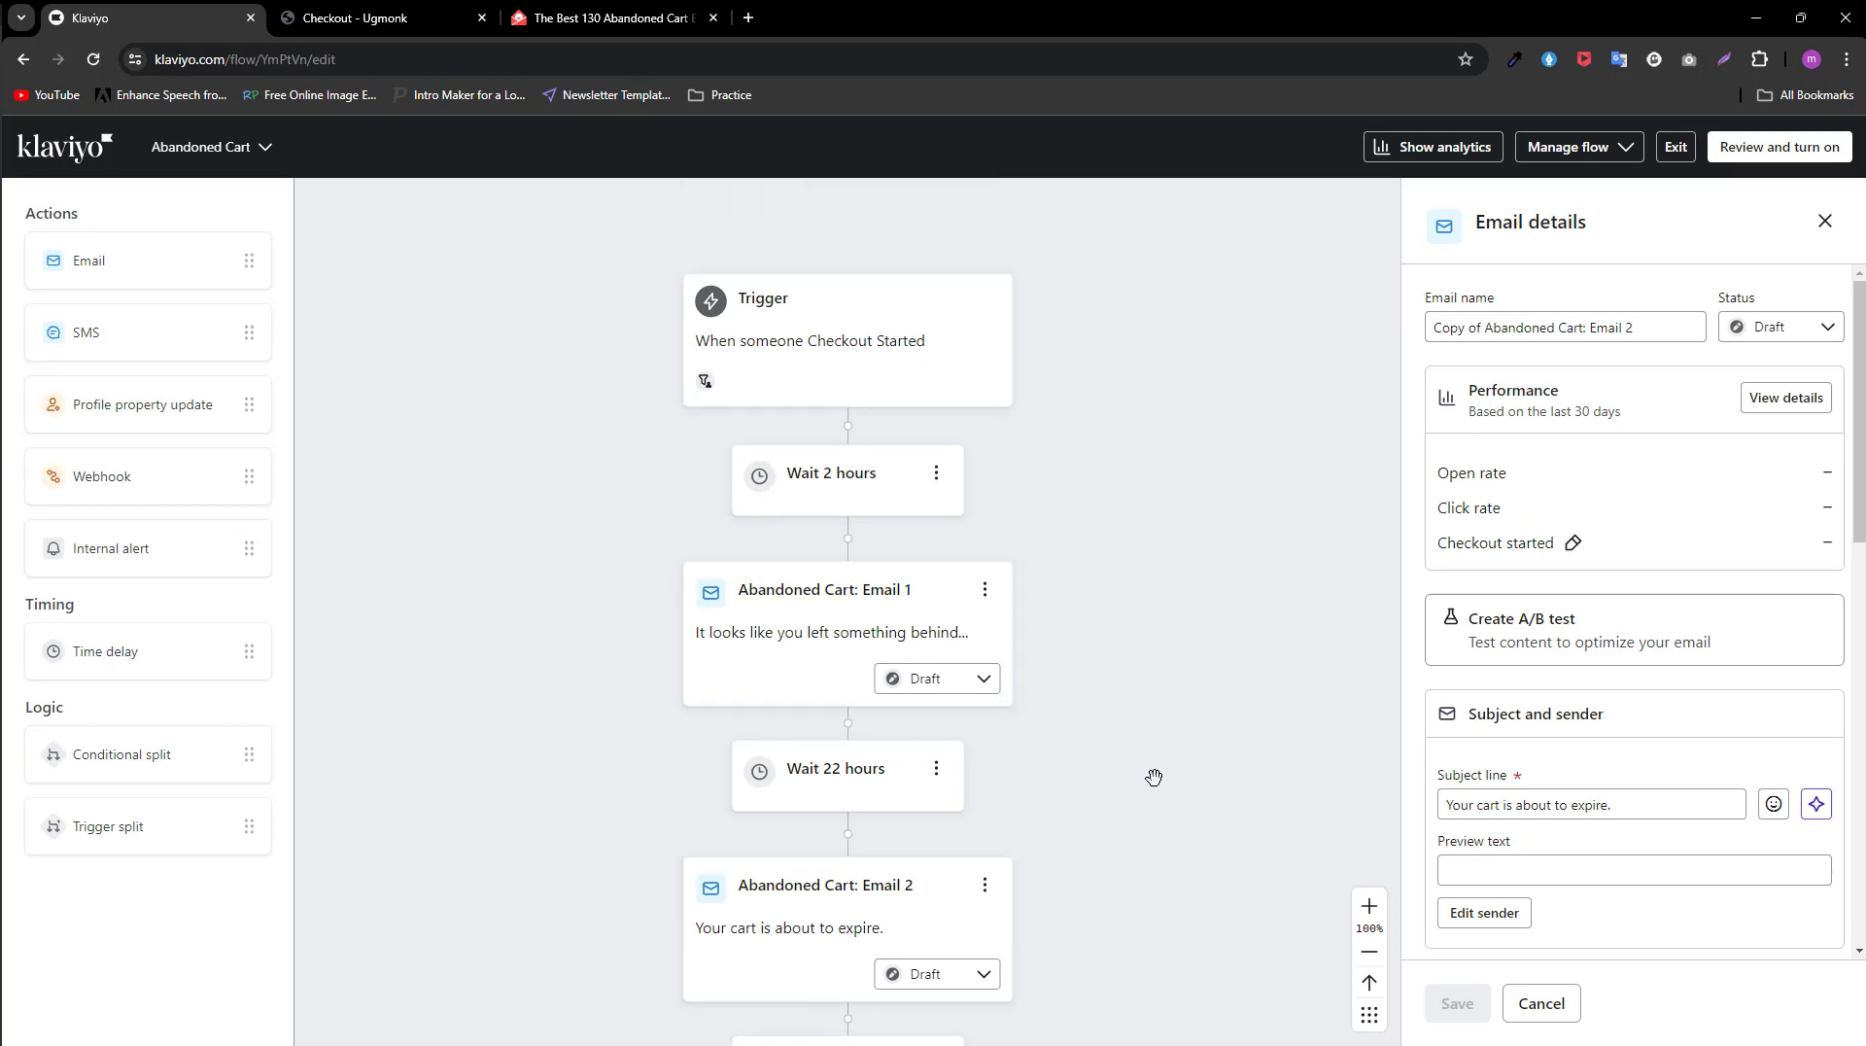
pyautogui.scroll(-1, 1153, 783)
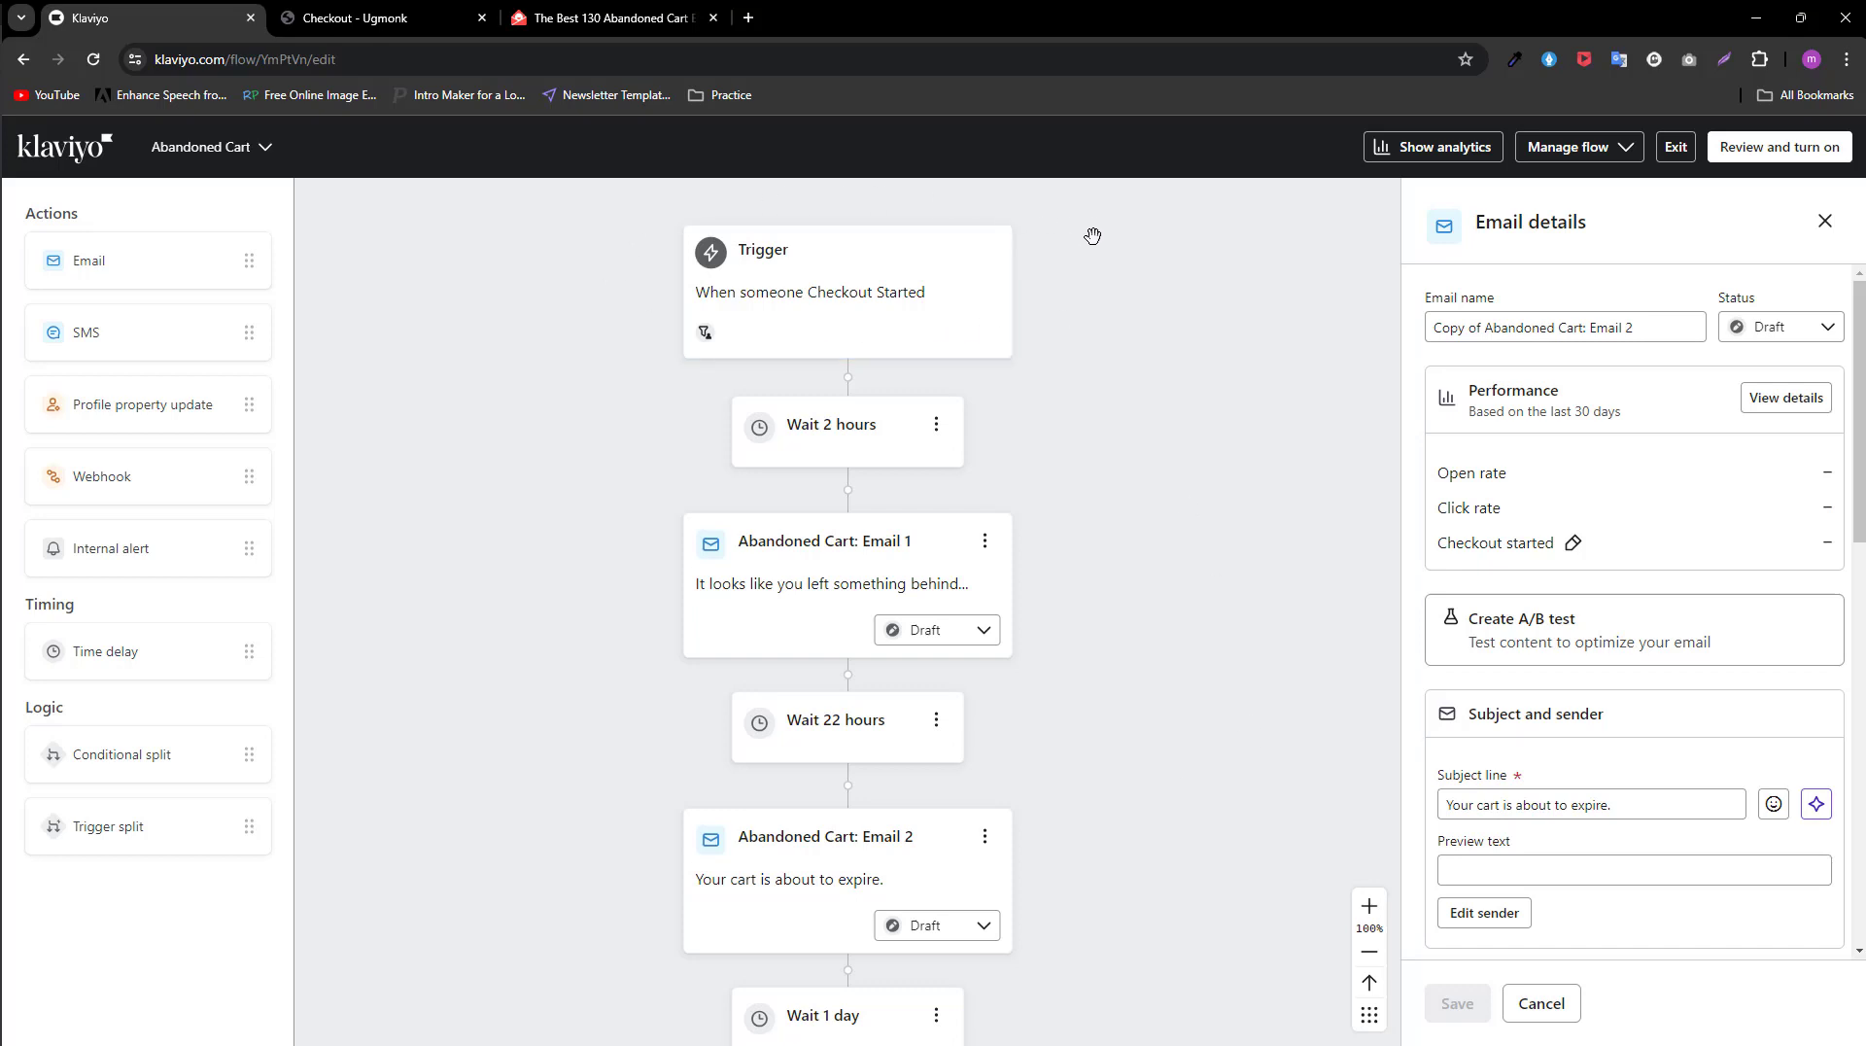
pyautogui.scroll(-4, 1099, 649)
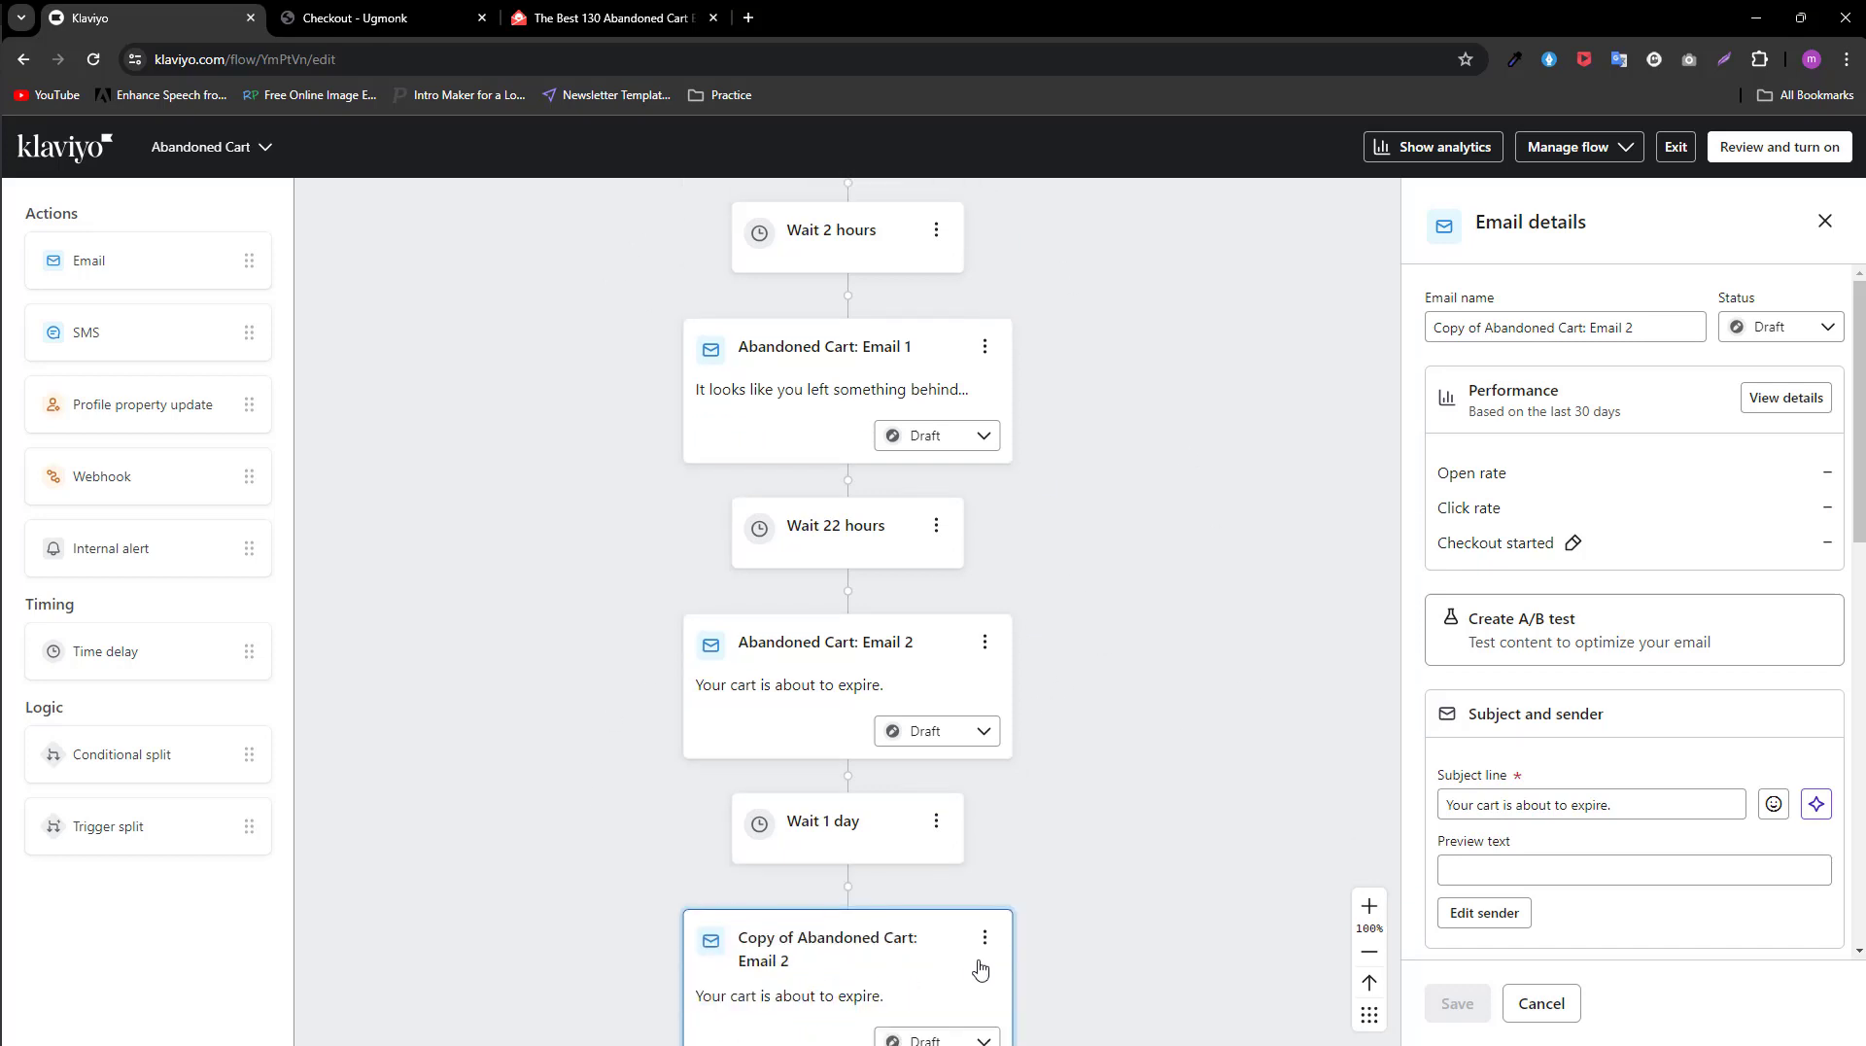
pyautogui.scroll(3, 1095, 952)
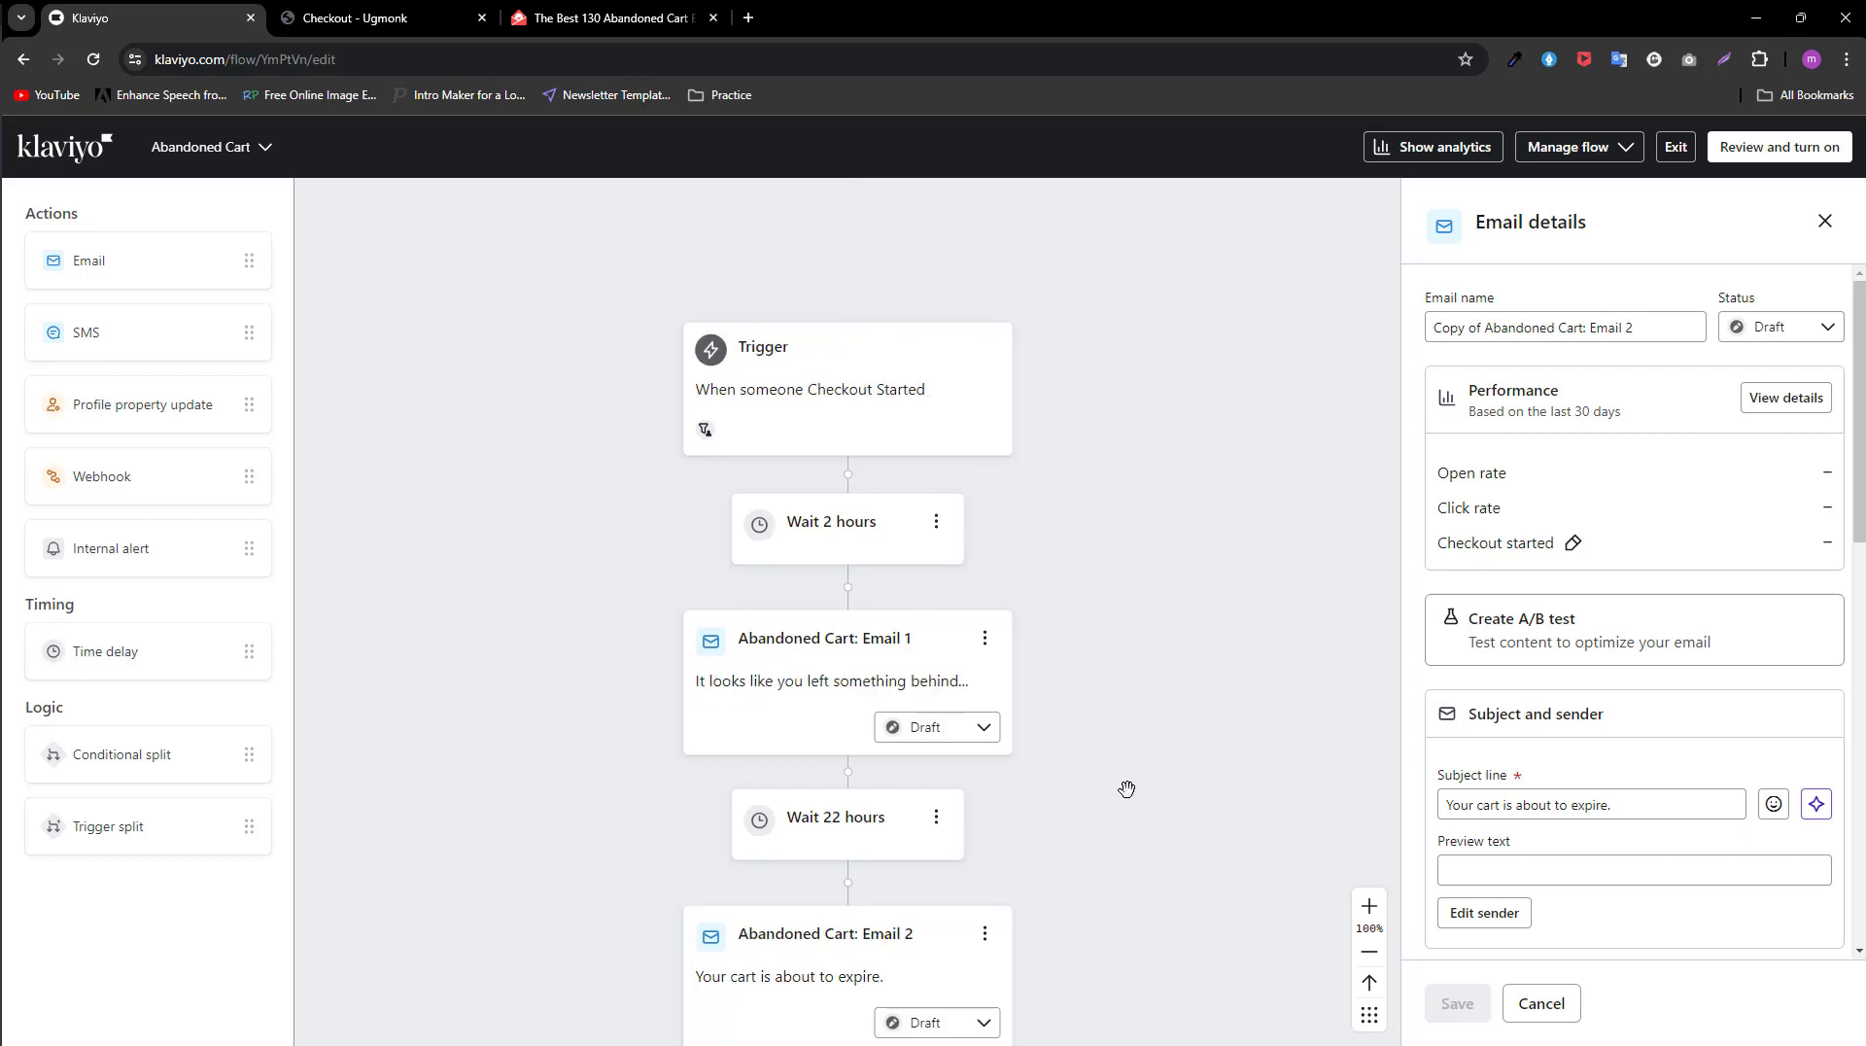